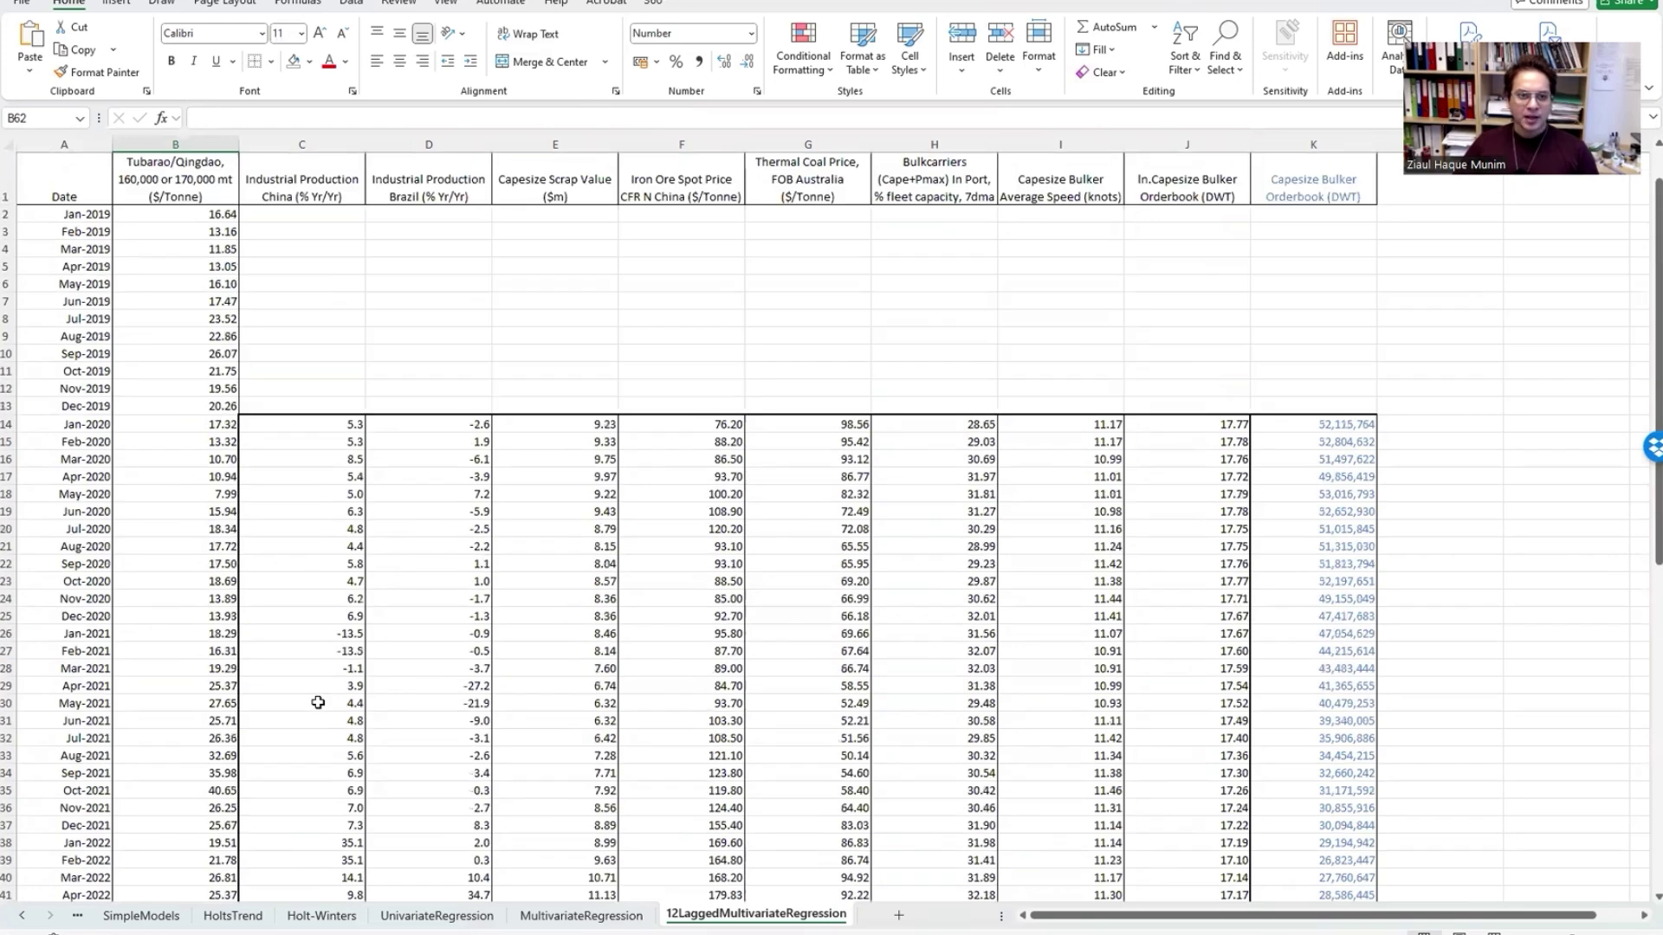
# Step: Select an empty cell near the top of the 12LaggedMultivariateRegression sheet
pyautogui.click(448, 432)
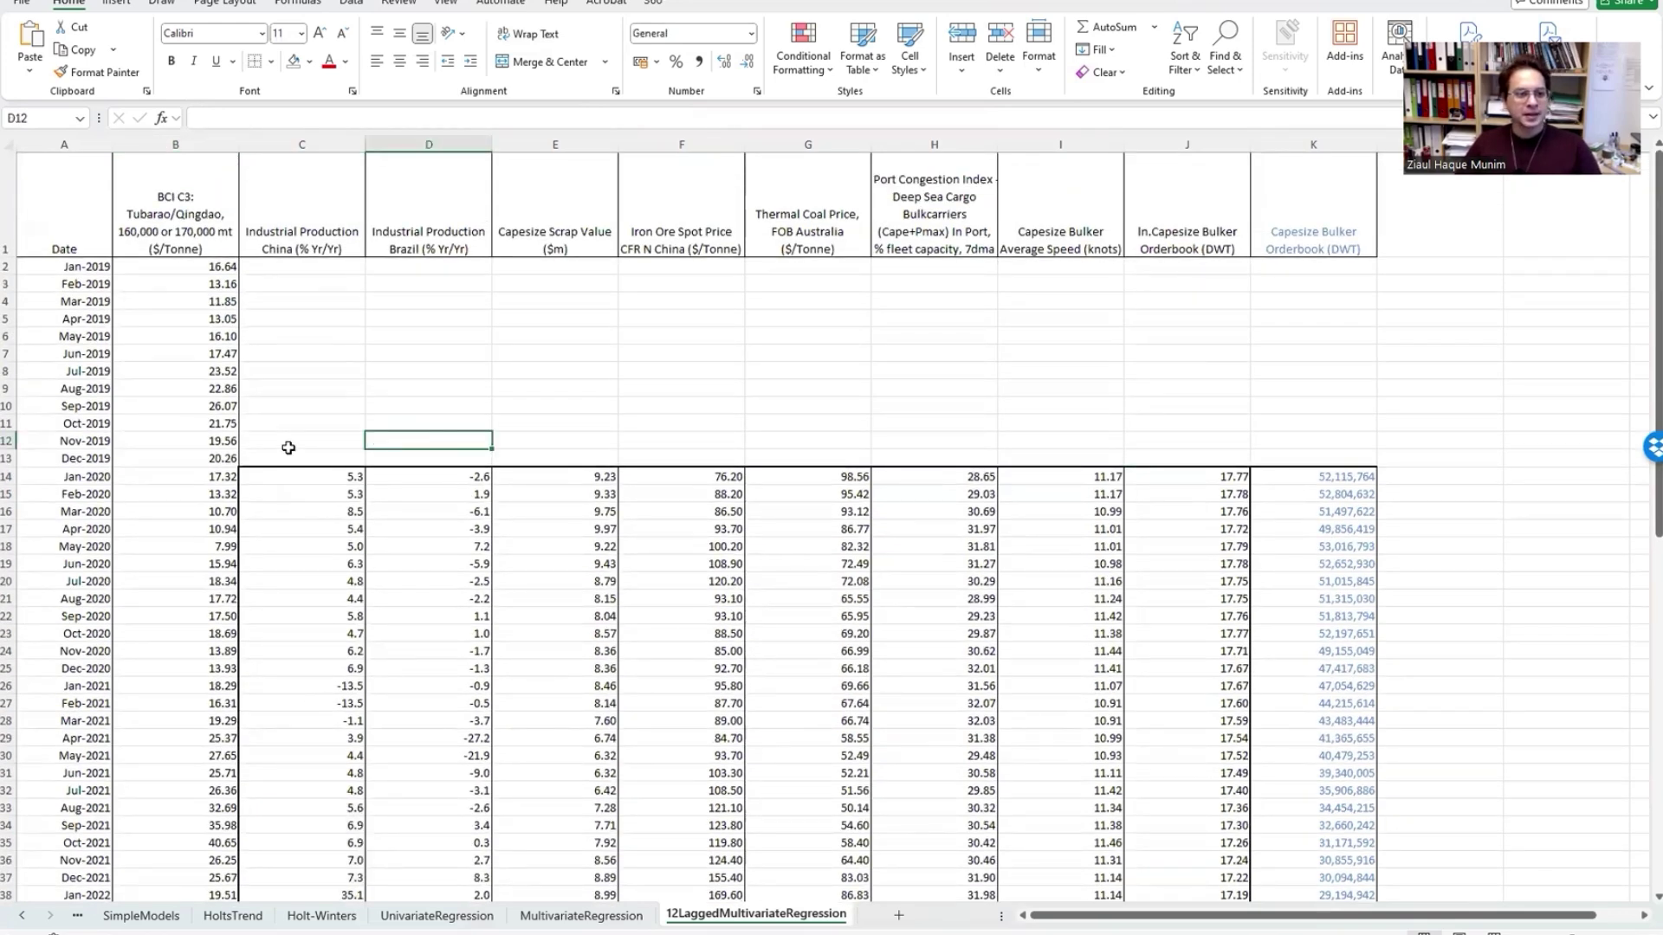
# Step: Check the BCI C3 values, then enter the heading 'BCI C3_lag' in L1
pyautogui.click(221, 458)
pyautogui.click(228, 267)
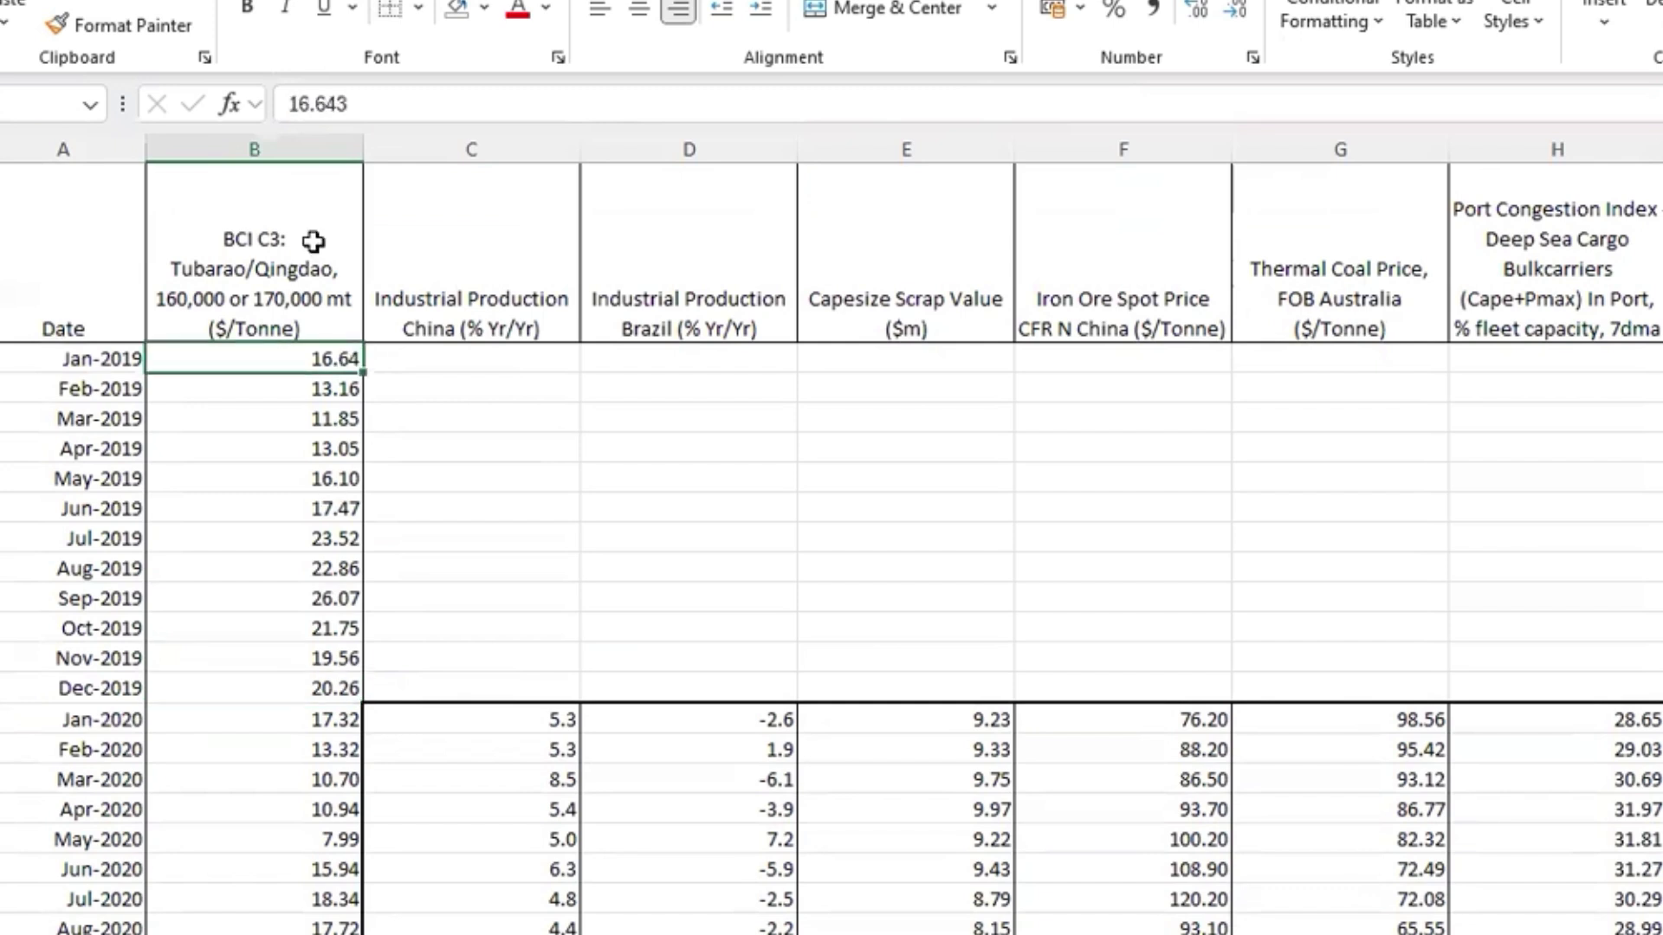
pyautogui.click(313, 247)
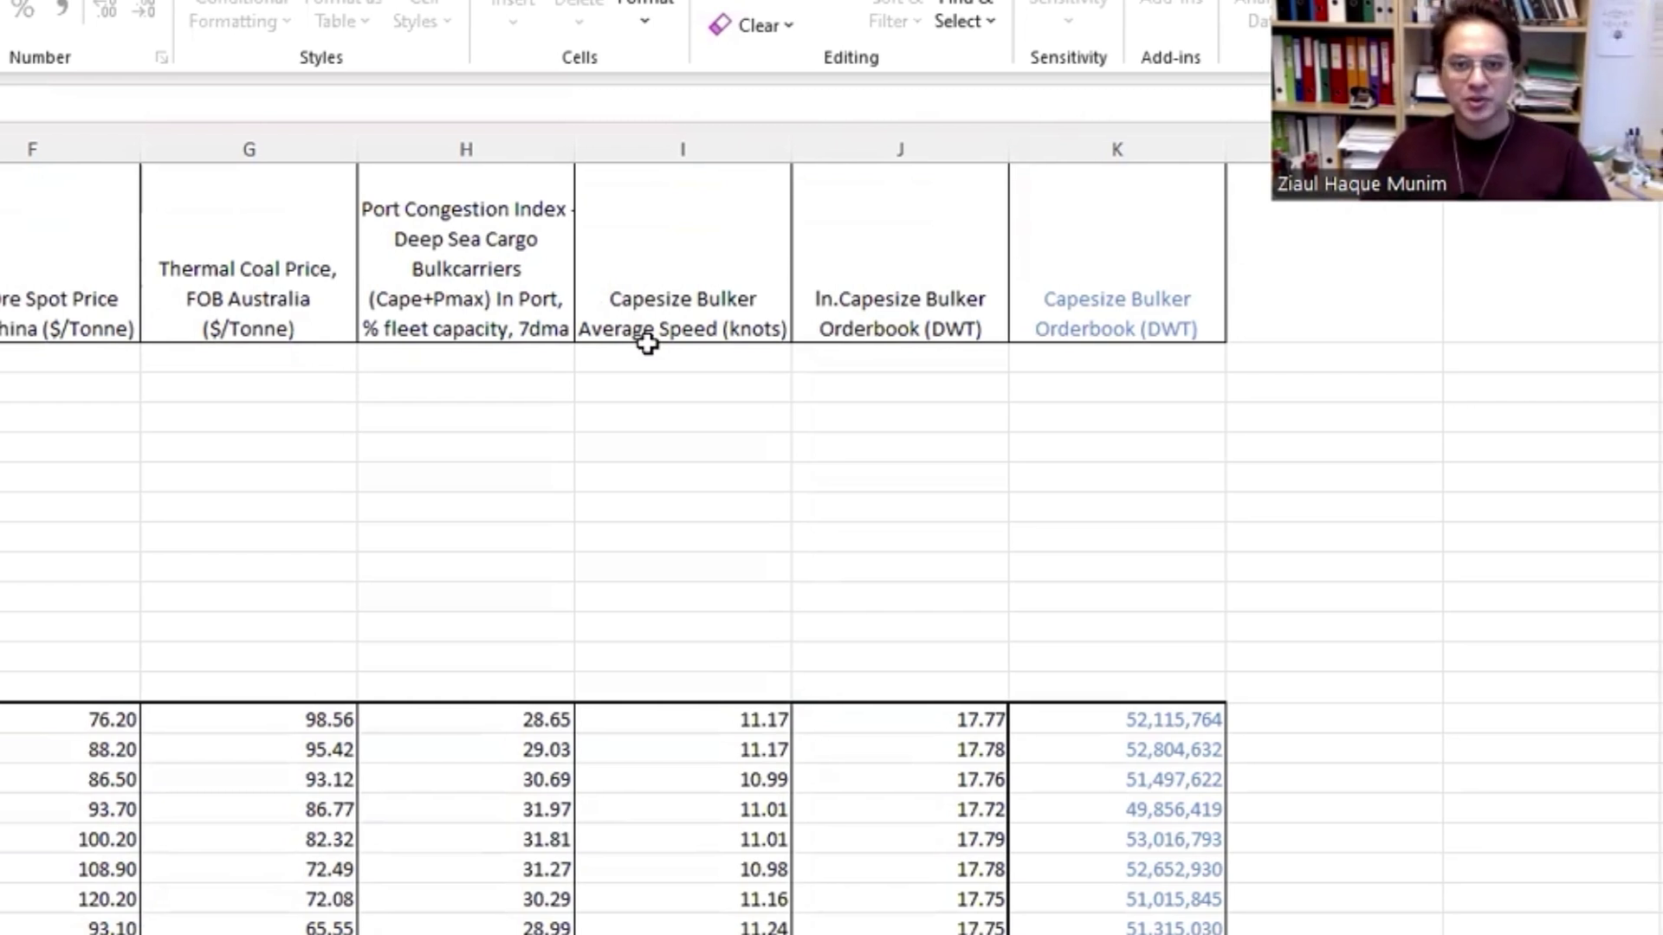
pyautogui.click(554, 505)
pyautogui.doubleClick(1373, 289)
pyautogui.write('BCI C3_lag')
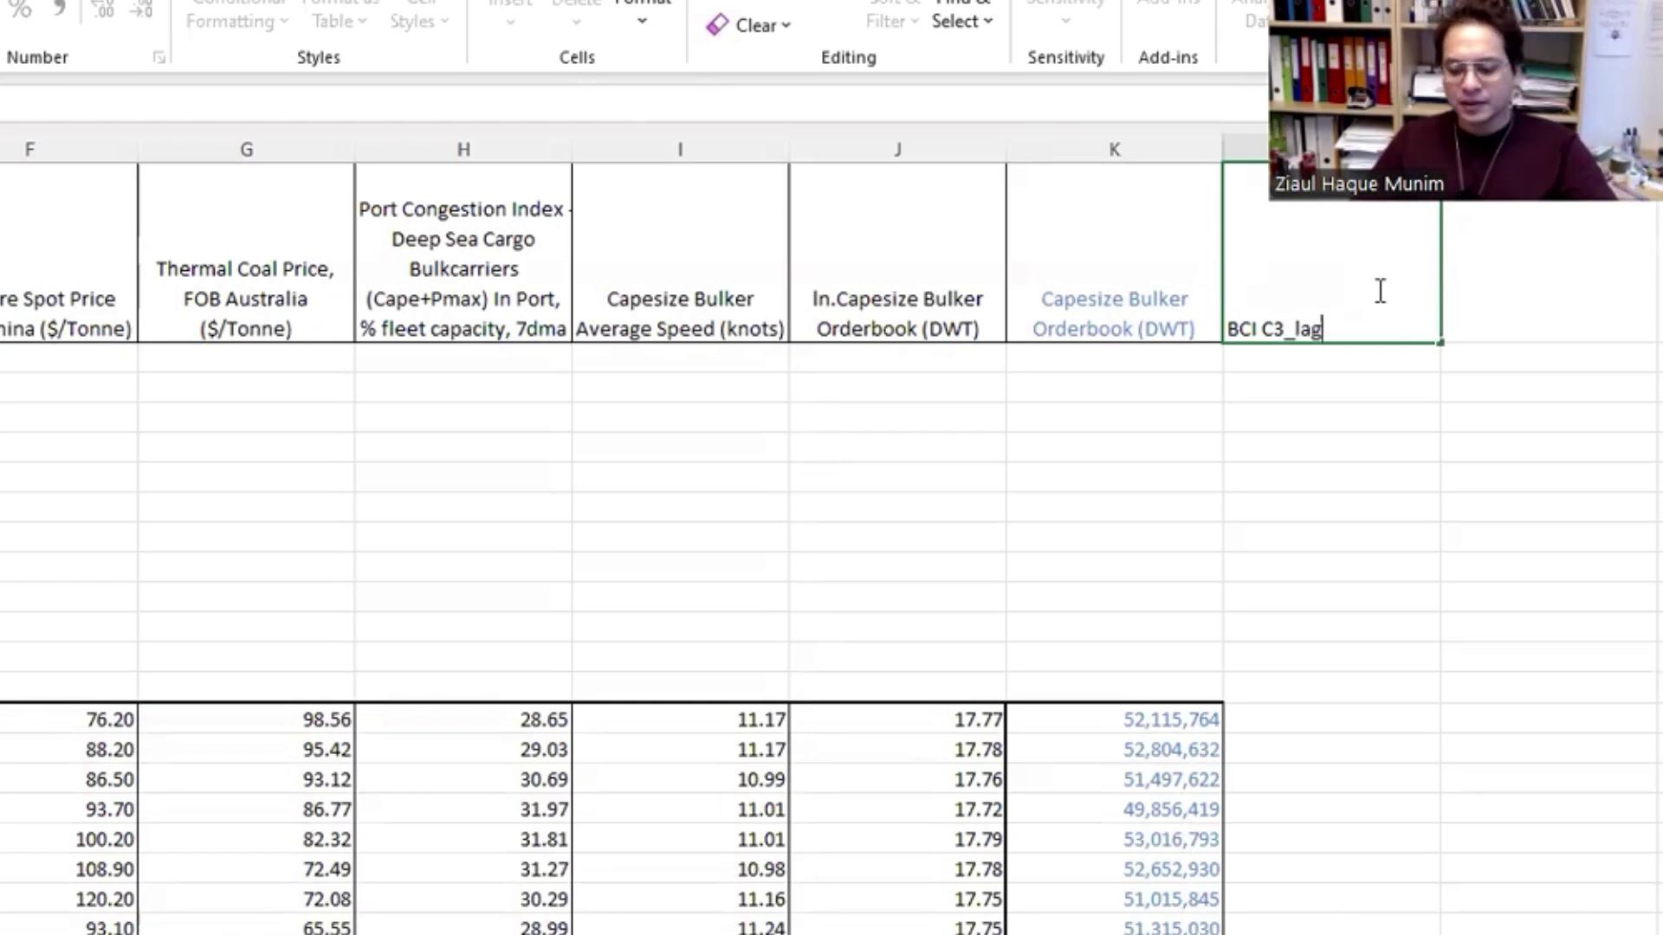
pyautogui.press('Return')
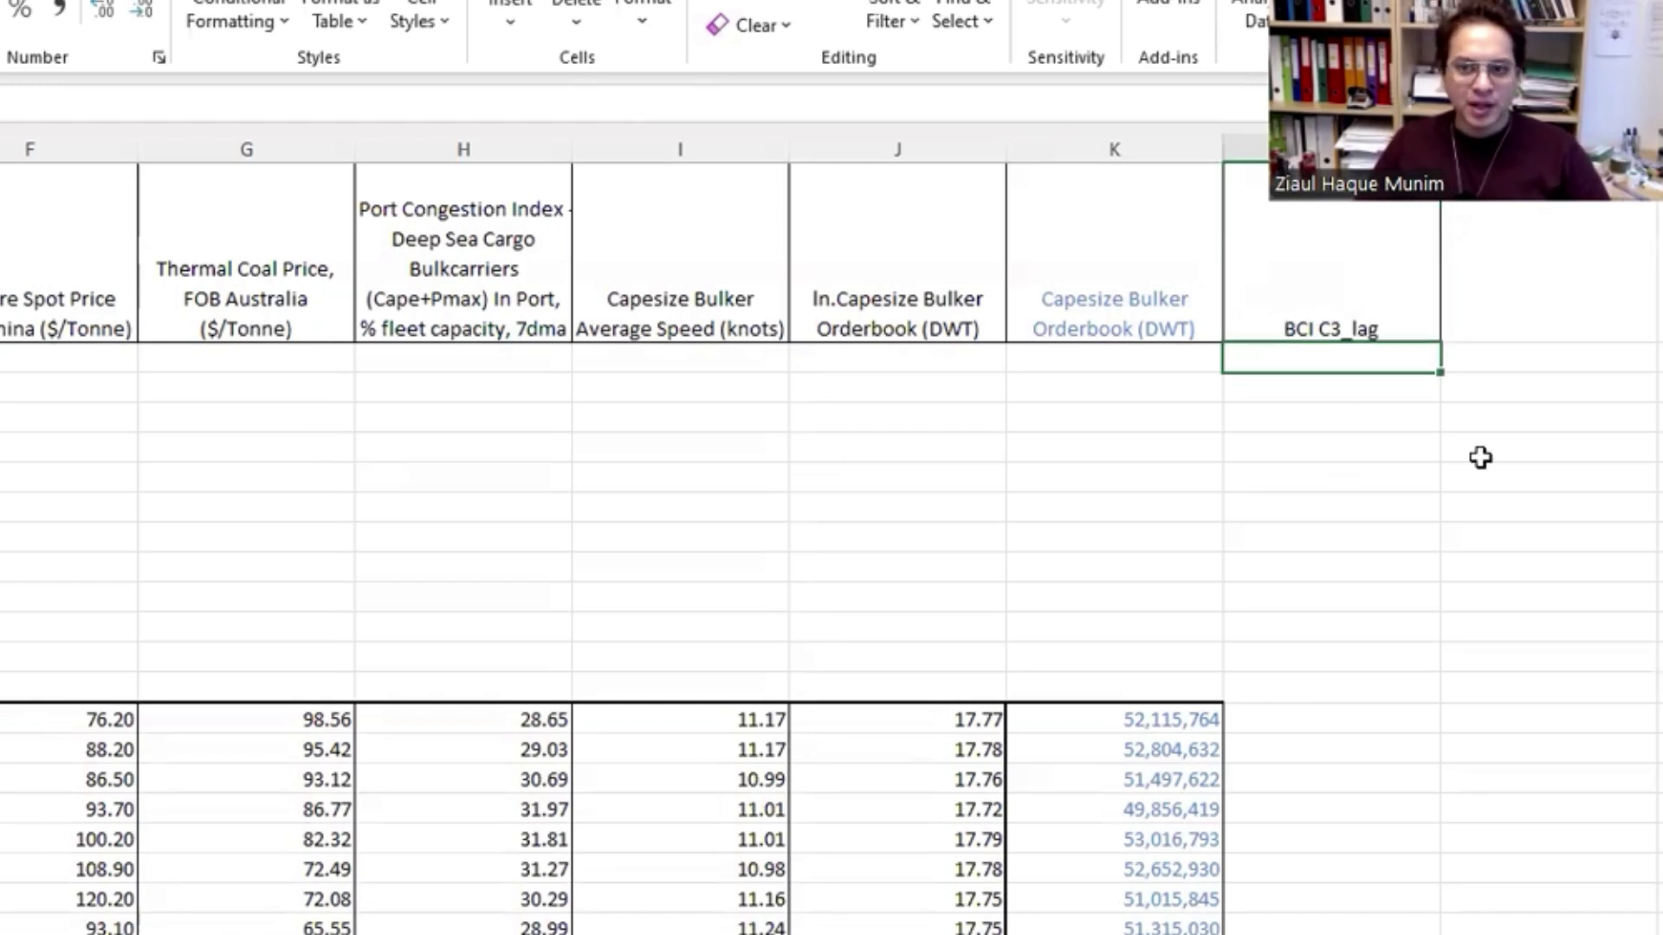
# Step: Start a formula in L14, cancel it, and select column C
pyautogui.click(1324, 731)
pyautogui.write('=')
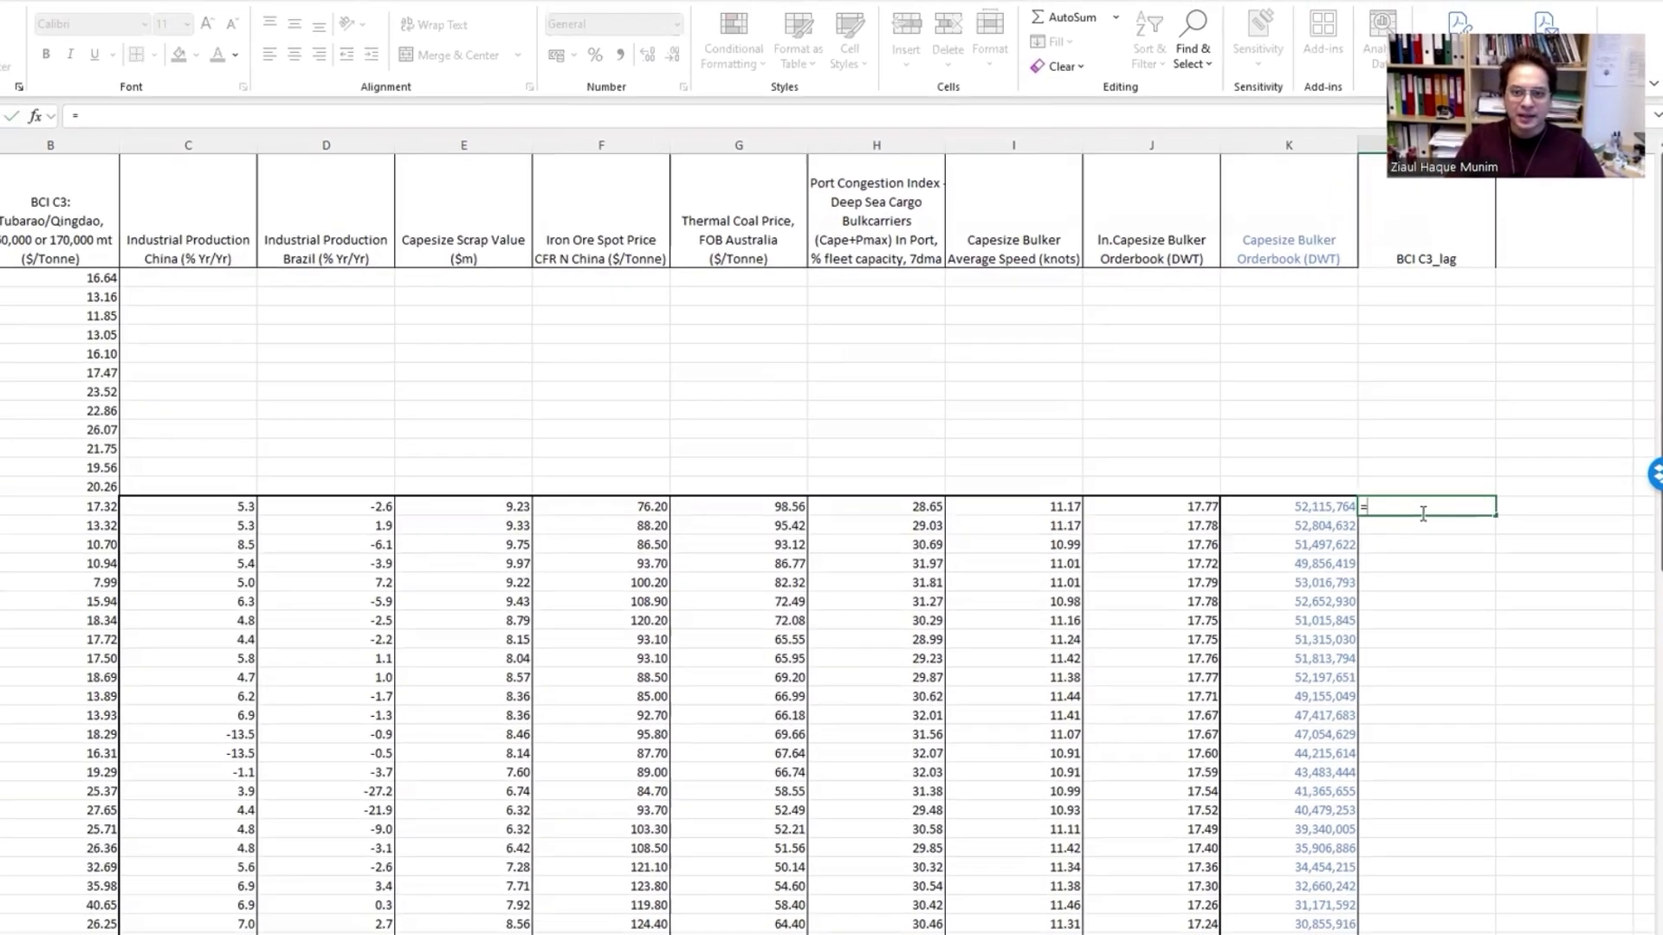
pyautogui.press('Escape')
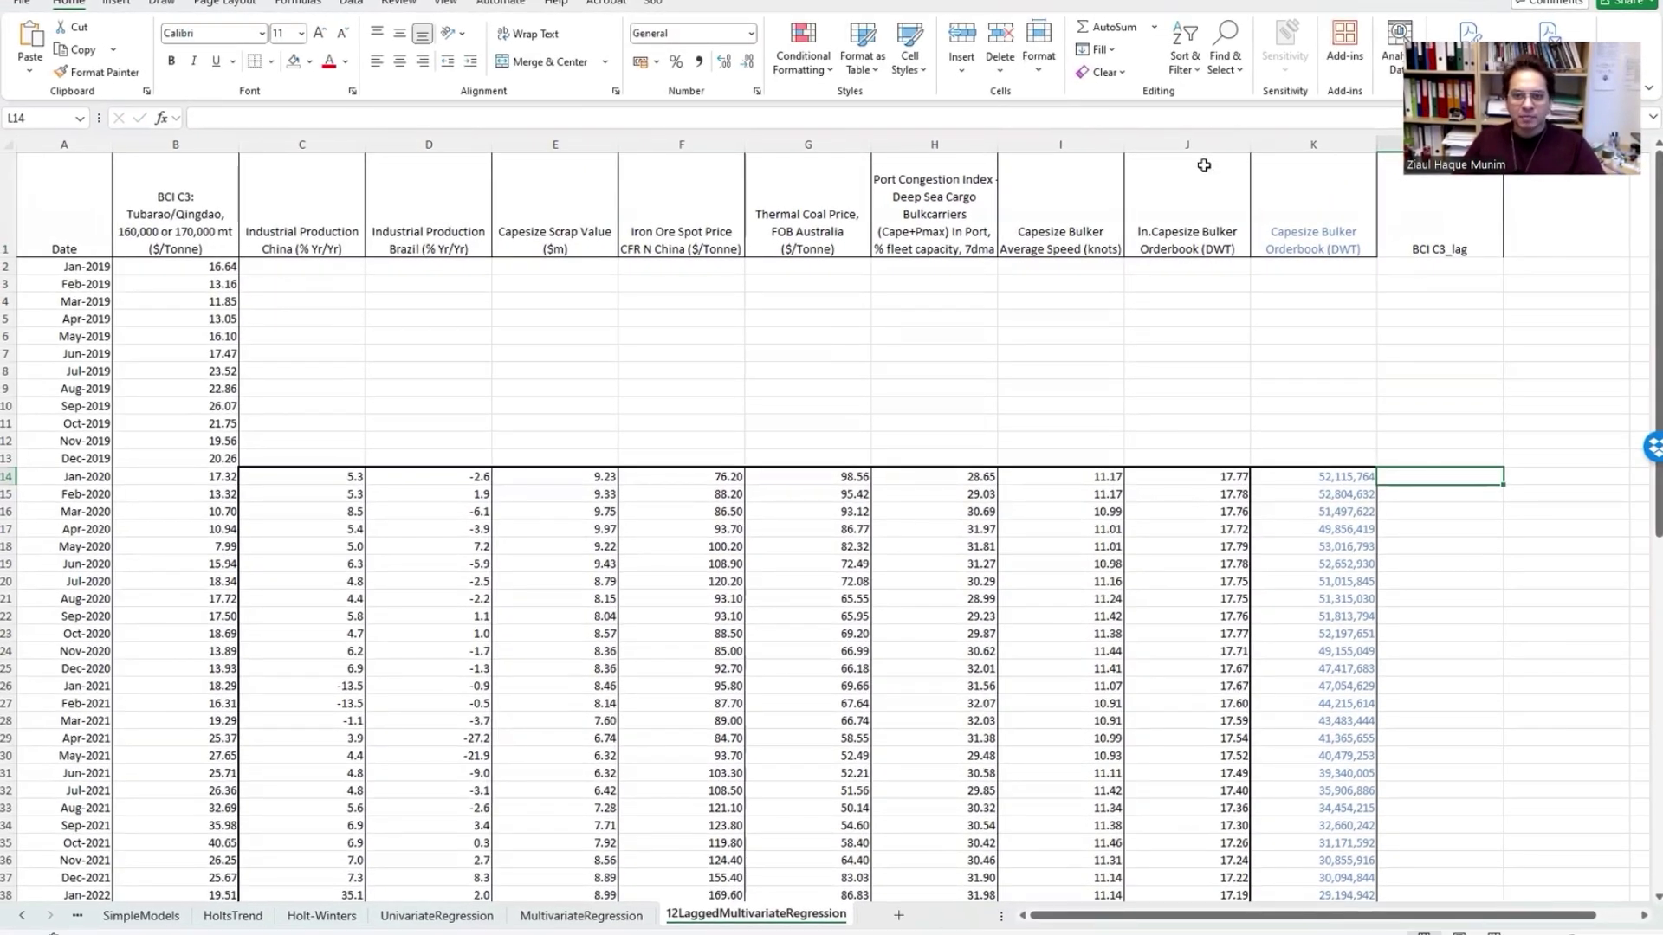
pyautogui.click(351, 145)
# Step: Insert a blank column C and move the BCI C3_lag heading from M1 into C1
pyautogui.rightClick(342, 144)
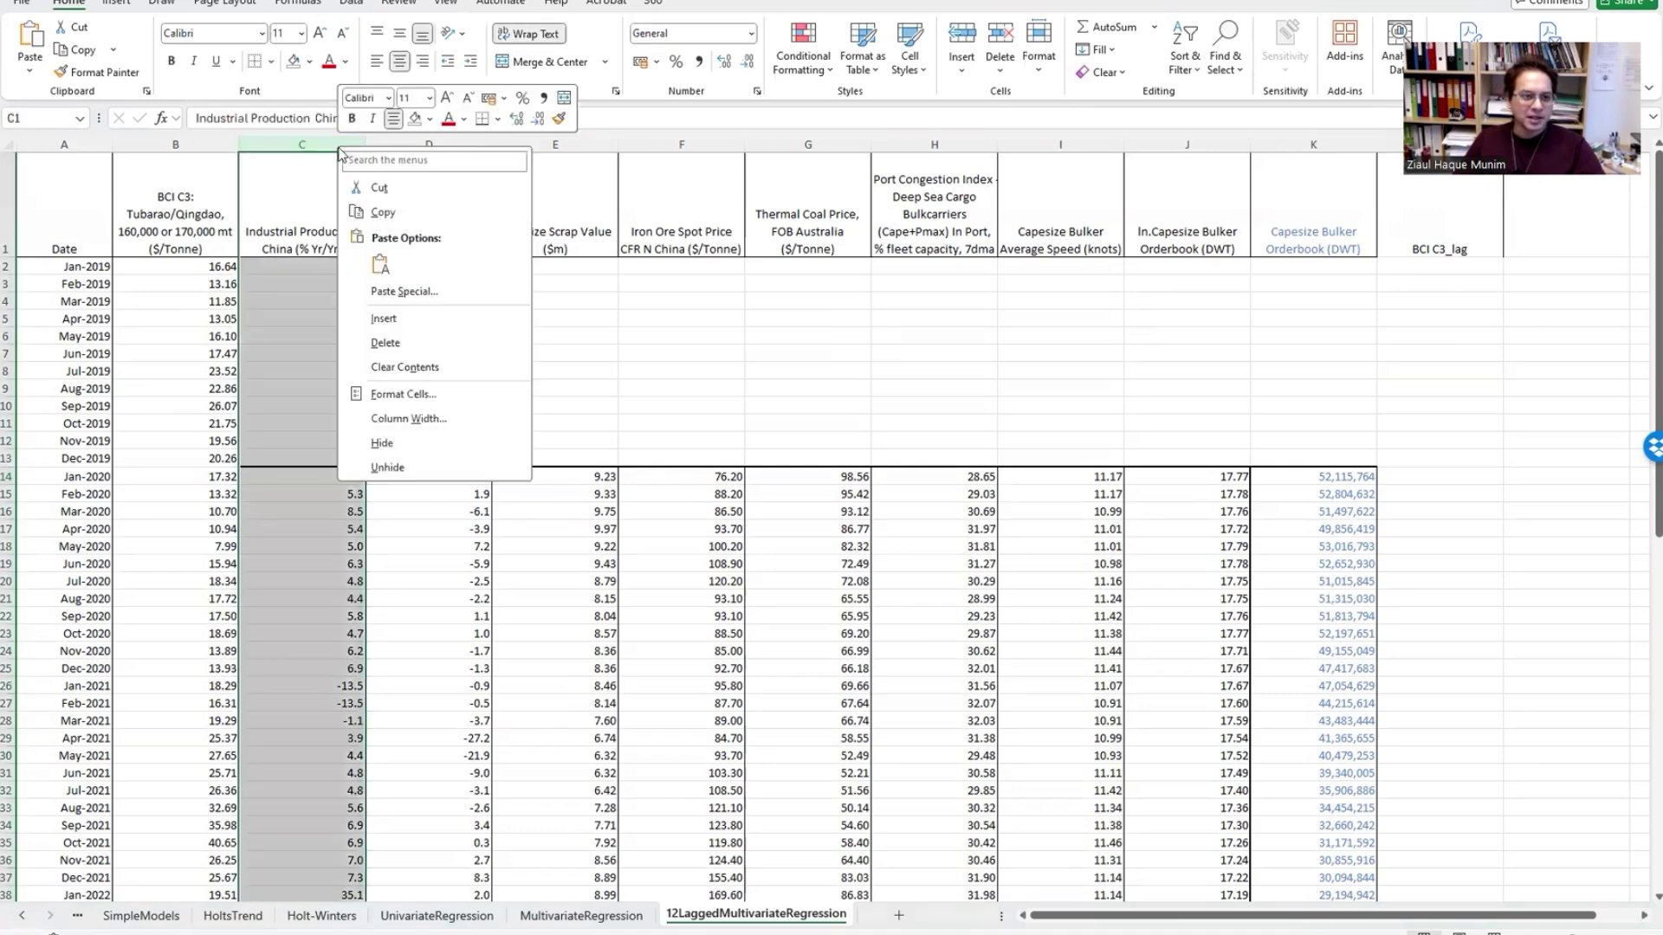
pyautogui.click(425, 312)
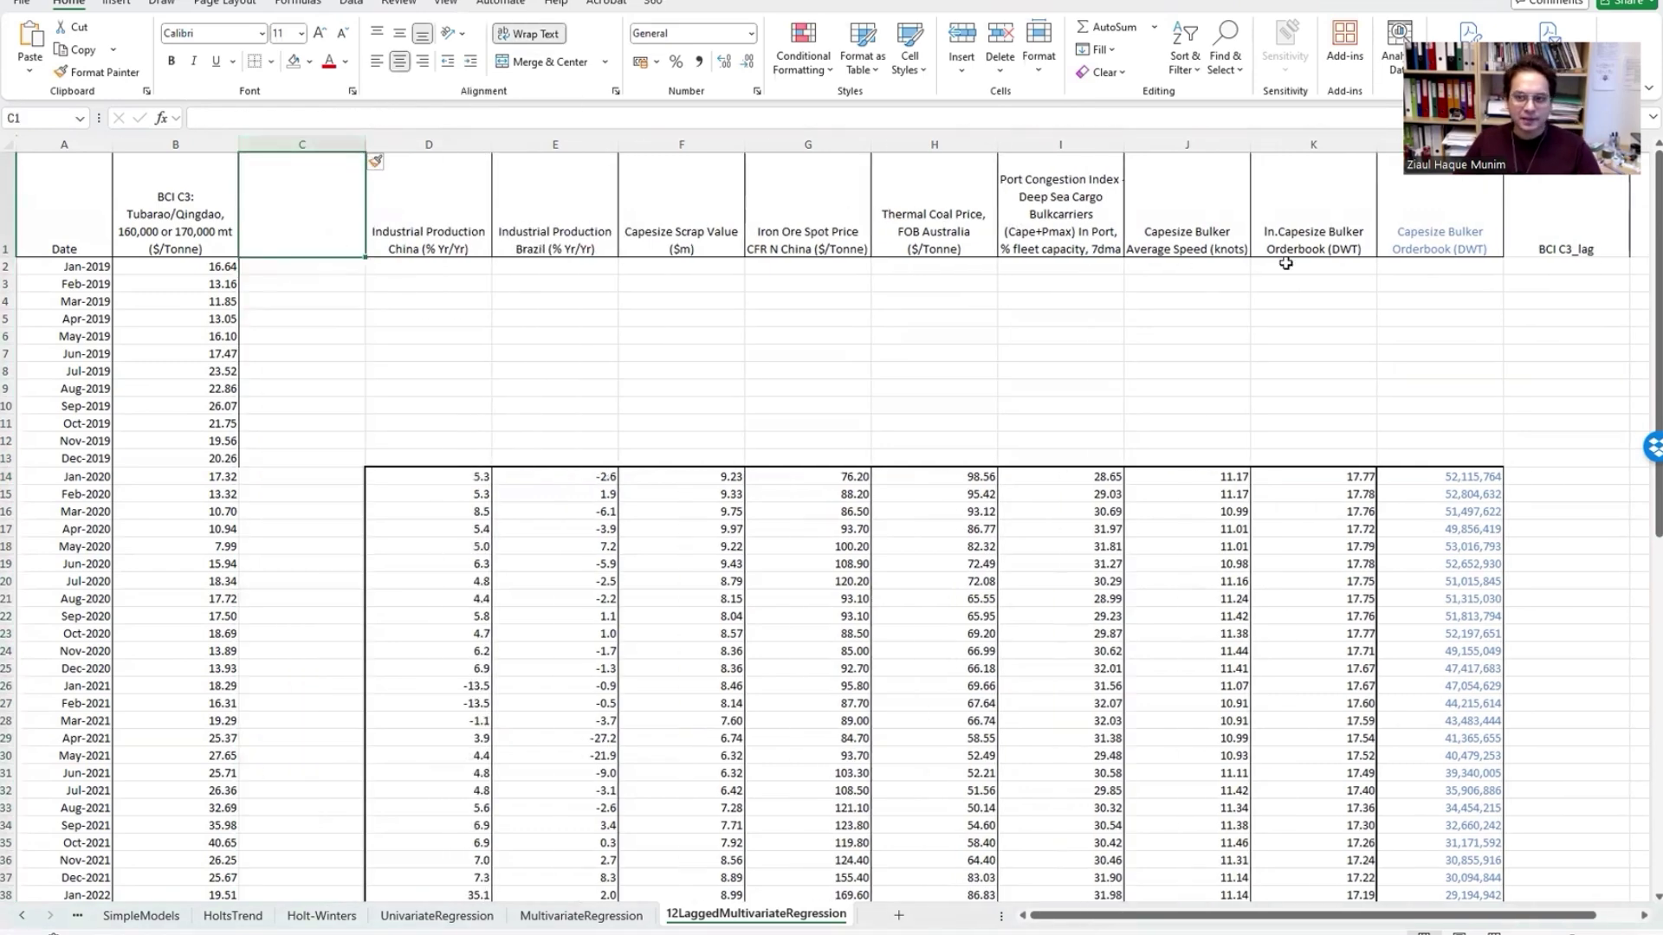
pyautogui.doubleClick(1557, 246)
pyautogui.hotkey('ctrl', 'a')
pyautogui.hotkey('ctrl', 'c')
pyautogui.press('BackSpace')
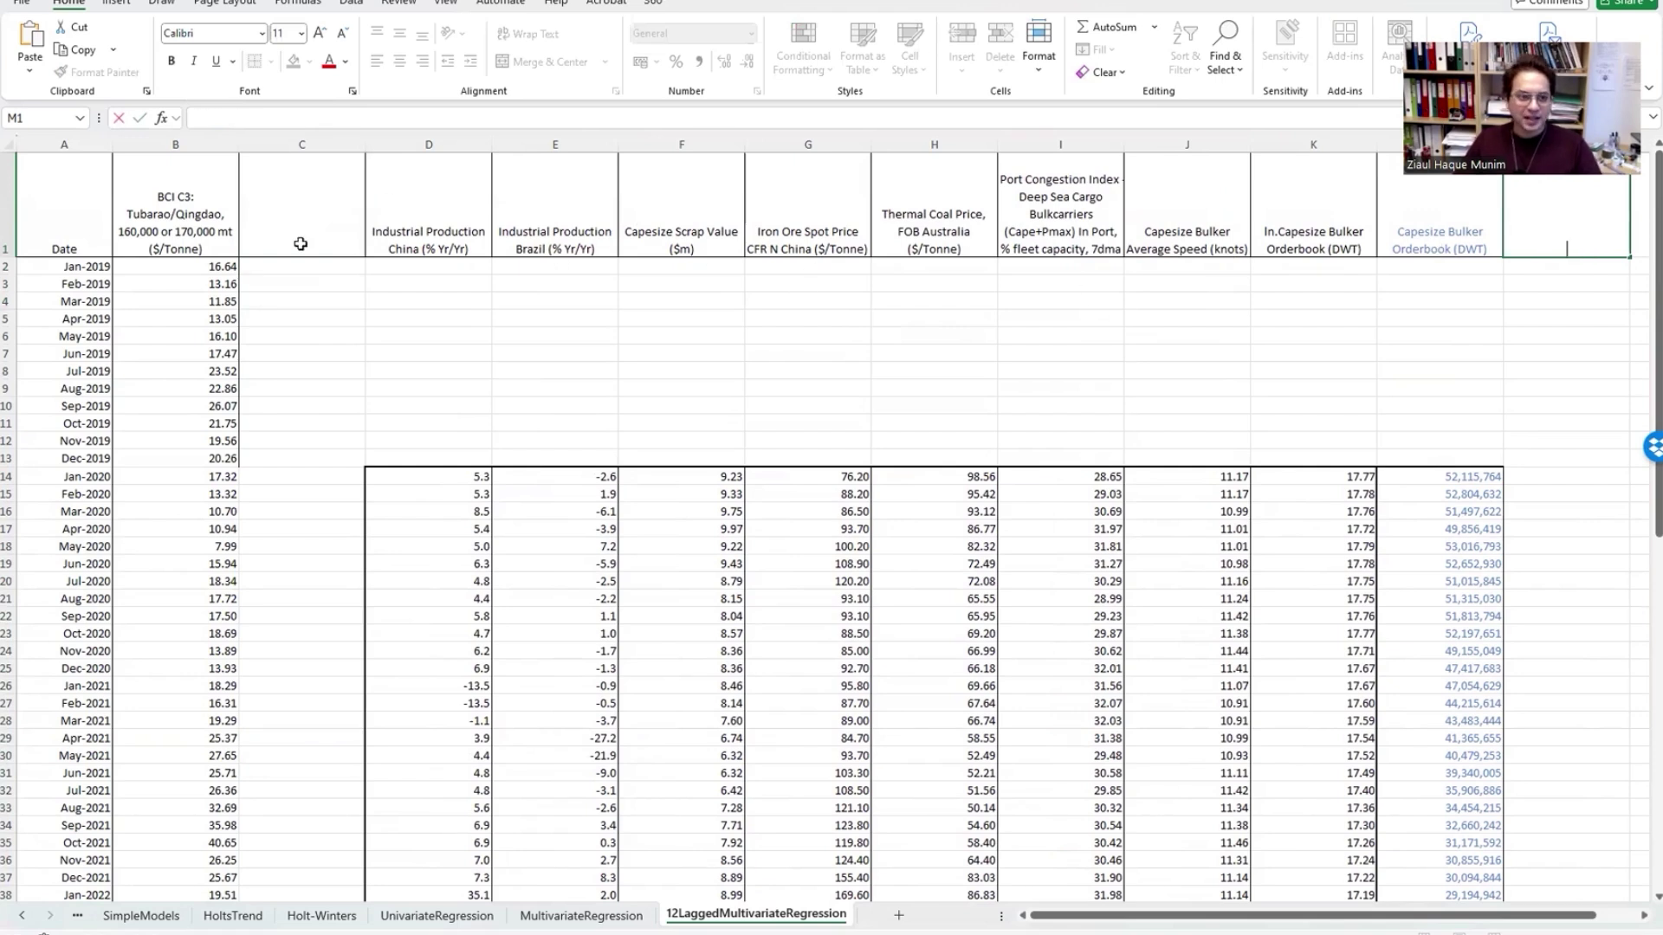
pyautogui.click(301, 244)
pyautogui.doubleClick(301, 244)
pyautogui.hotkey('ctrl', 'v')
pyautogui.click(315, 322)
# Step: Enter =B2 in C14 and fill the lag formula down the column
pyautogui.click(330, 478)
pyautogui.write('=')
pyautogui.press('Up')
pyautogui.press('Up')
pyautogui.press('Up')
pyautogui.press('Up')
pyautogui.press('Up')
pyautogui.press('Up')
pyautogui.press('Up')
pyautogui.press('Up')
pyautogui.press('Up')
pyautogui.press('Up')
pyautogui.press('Up')
pyautogui.press('Up')
pyautogui.press('Return')
pyautogui.click(338, 475)
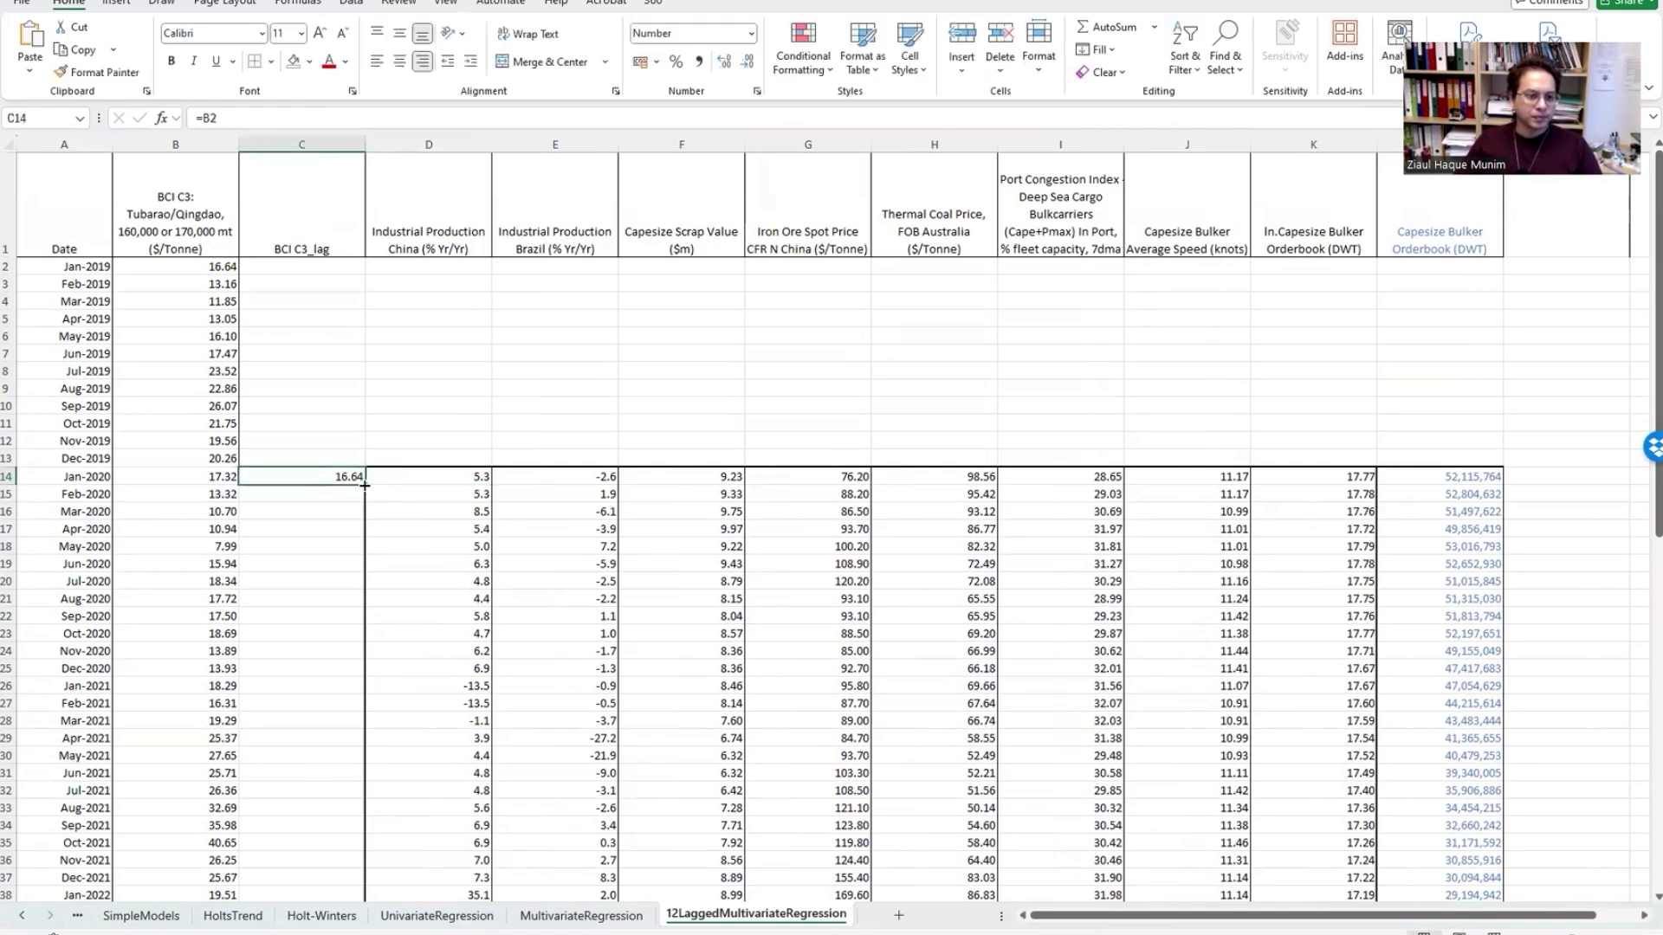
pyautogui.doubleClick(368, 488)
# Step: Compare the last BCI C3 value in B61 with the lag formula in C73
pyautogui.scroll(-15, 365, 485)
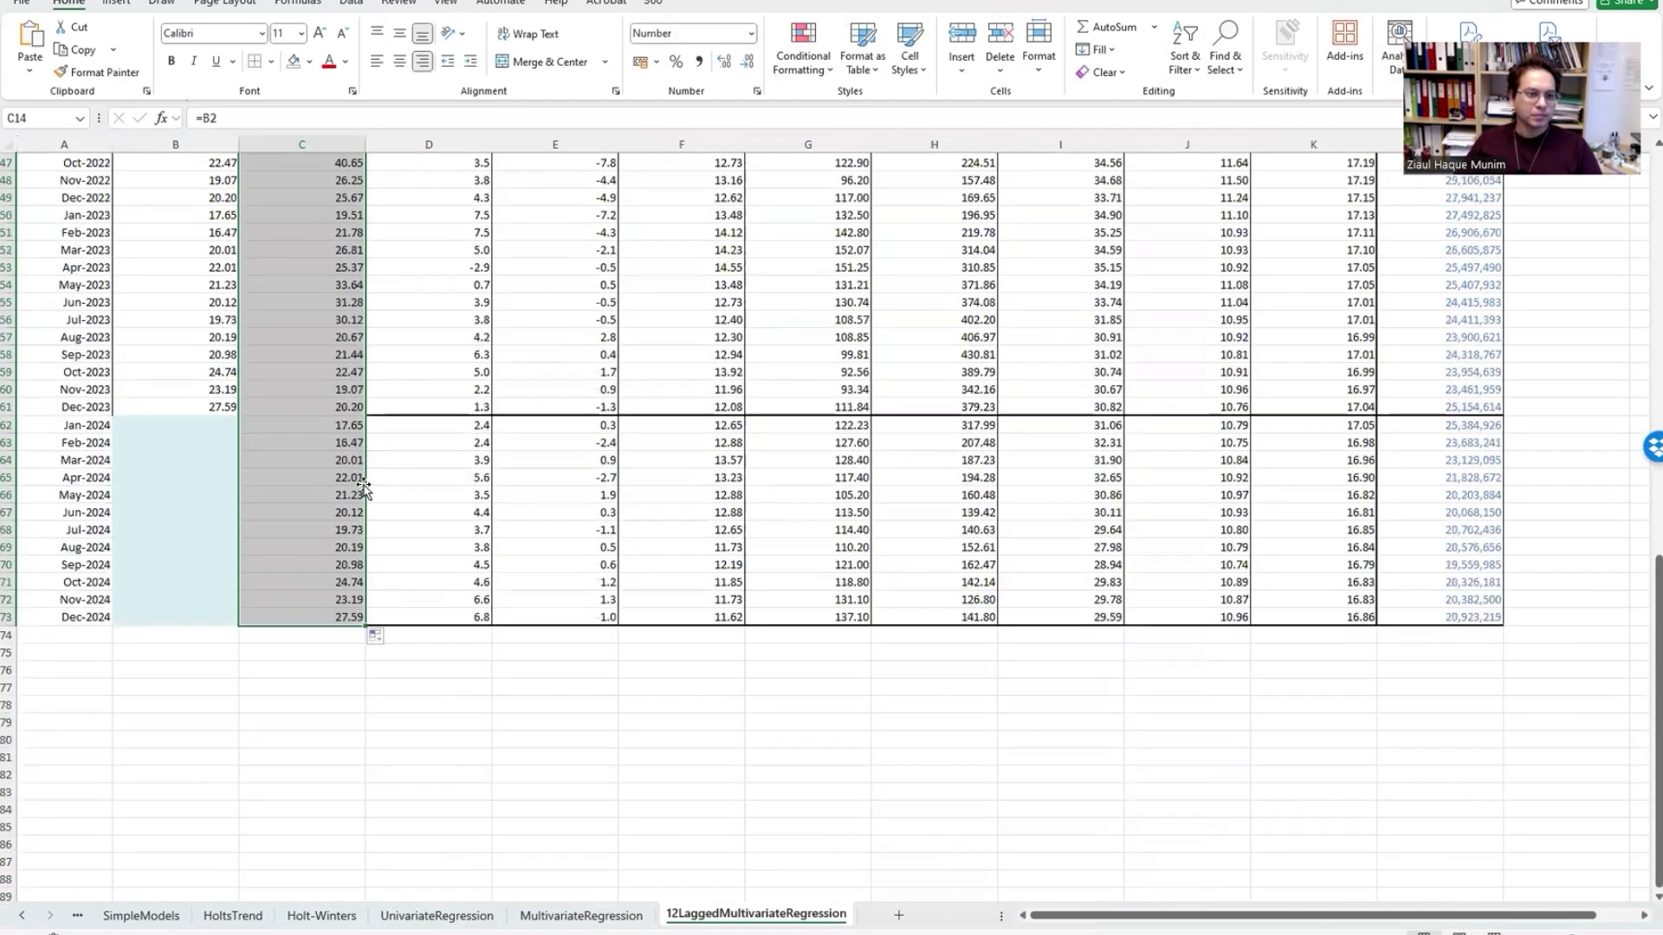
pyautogui.click(203, 408)
pyautogui.click(328, 610)
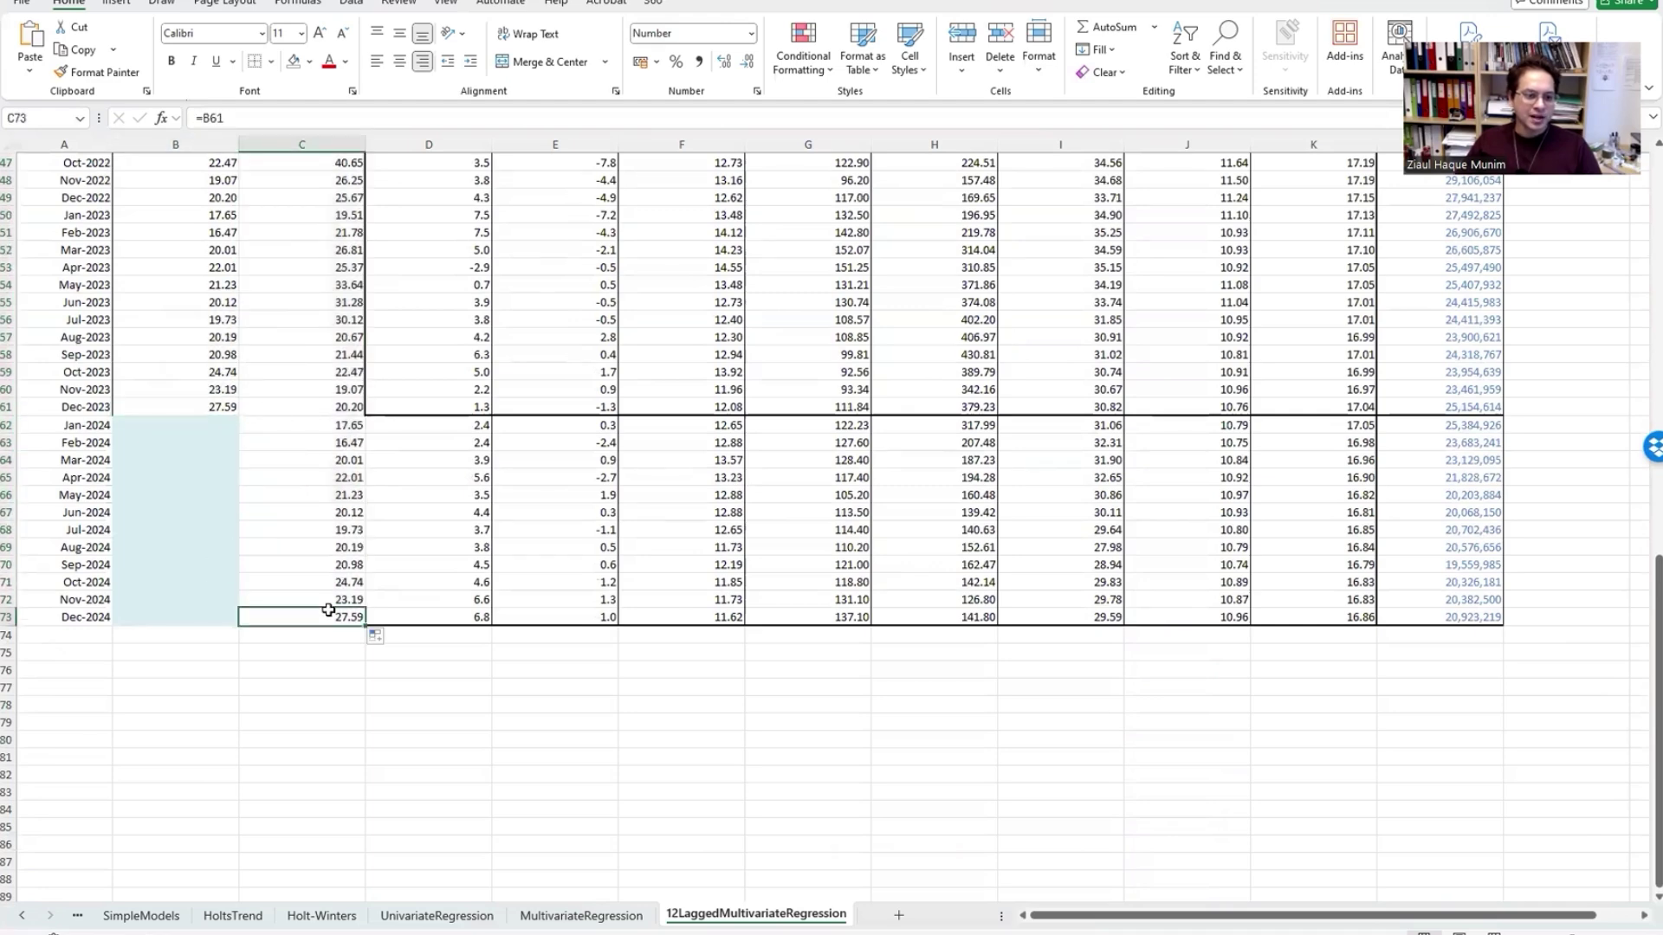
pyautogui.click(219, 415)
pyautogui.scroll(15, 262, 525)
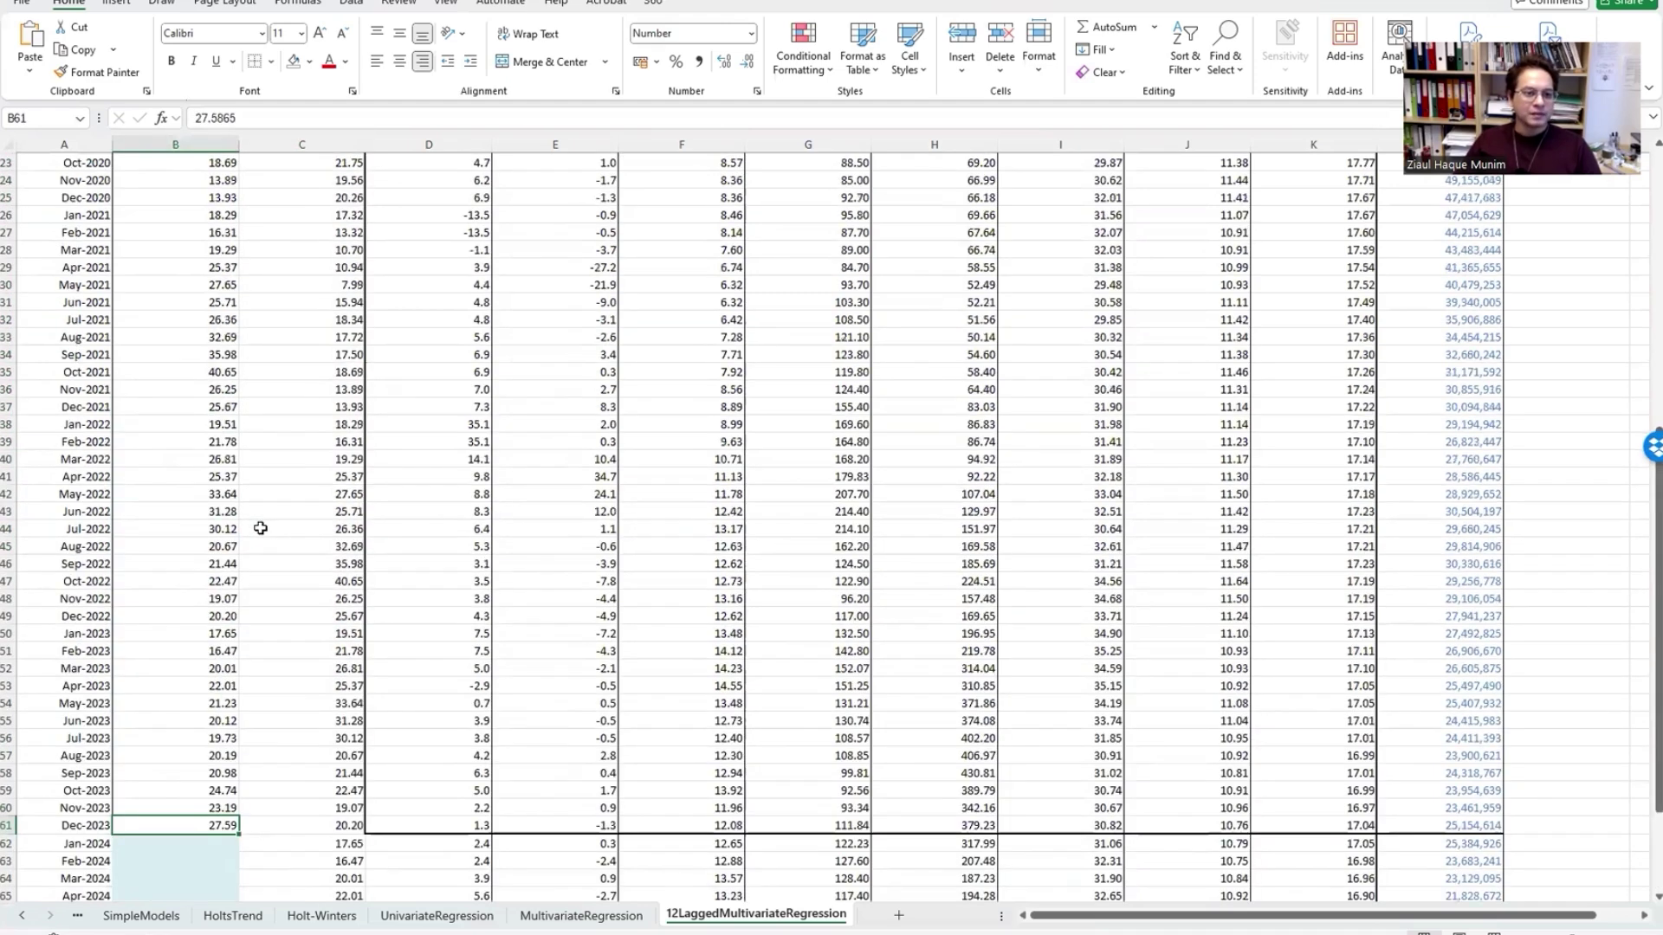
pyautogui.click(341, 476)
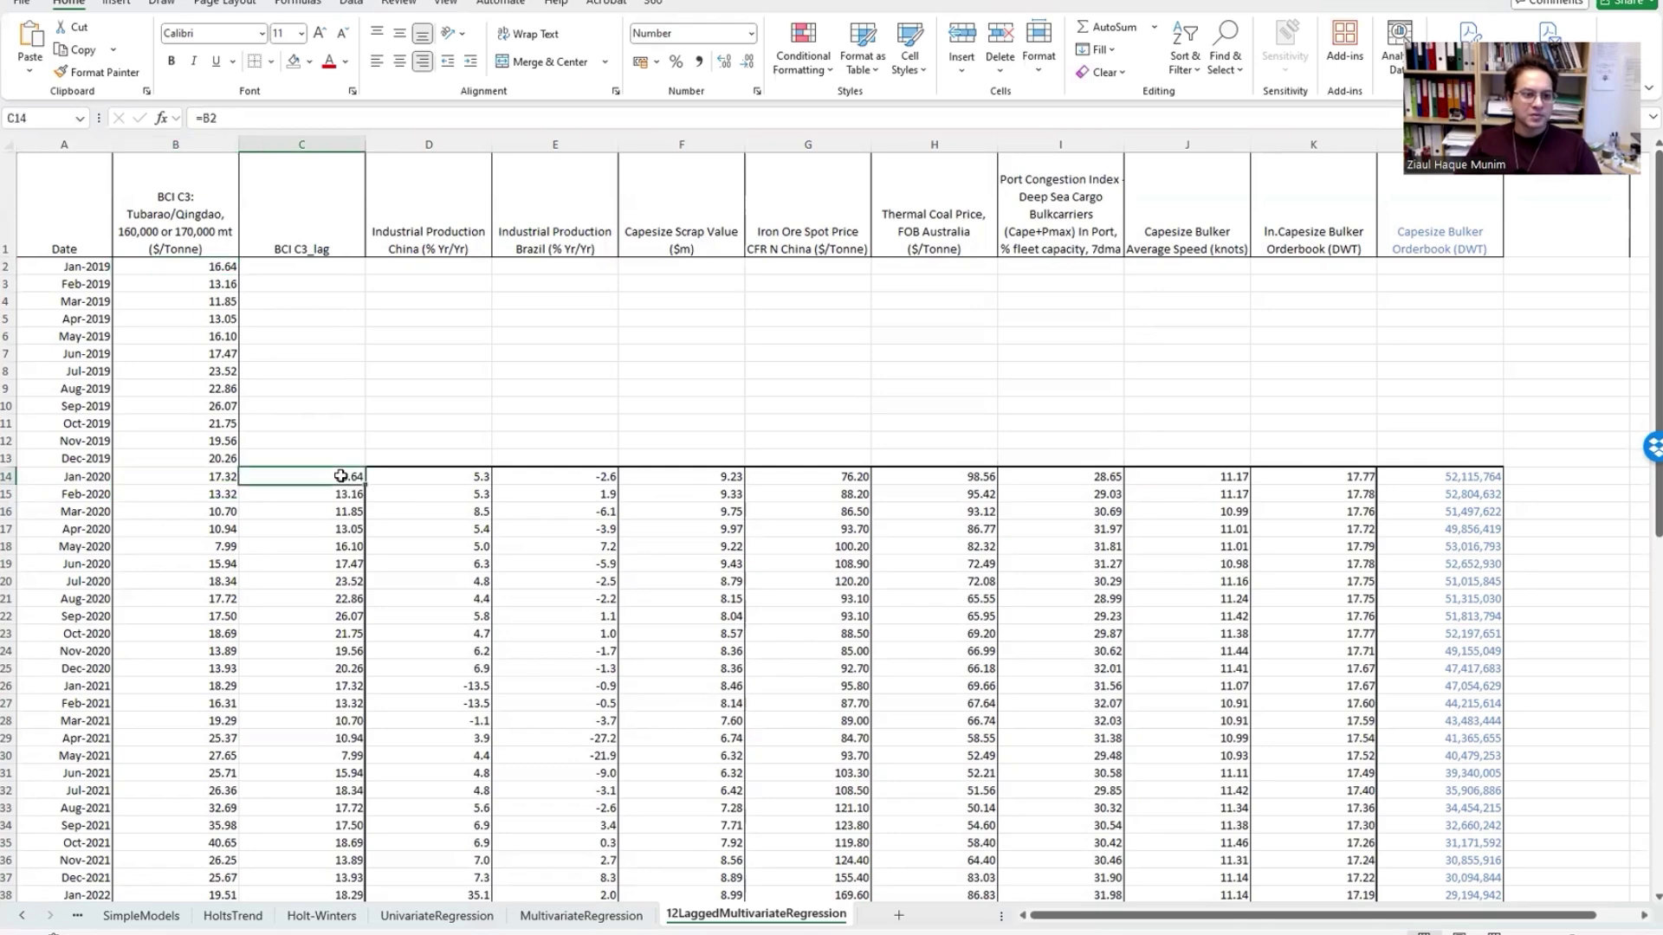
# Step: Narrow the BCI C3_lag, Industrial Production China and orderbook columns, then select C1
pyautogui.moveTo(366, 144); pyautogui.dragTo(323, 144)
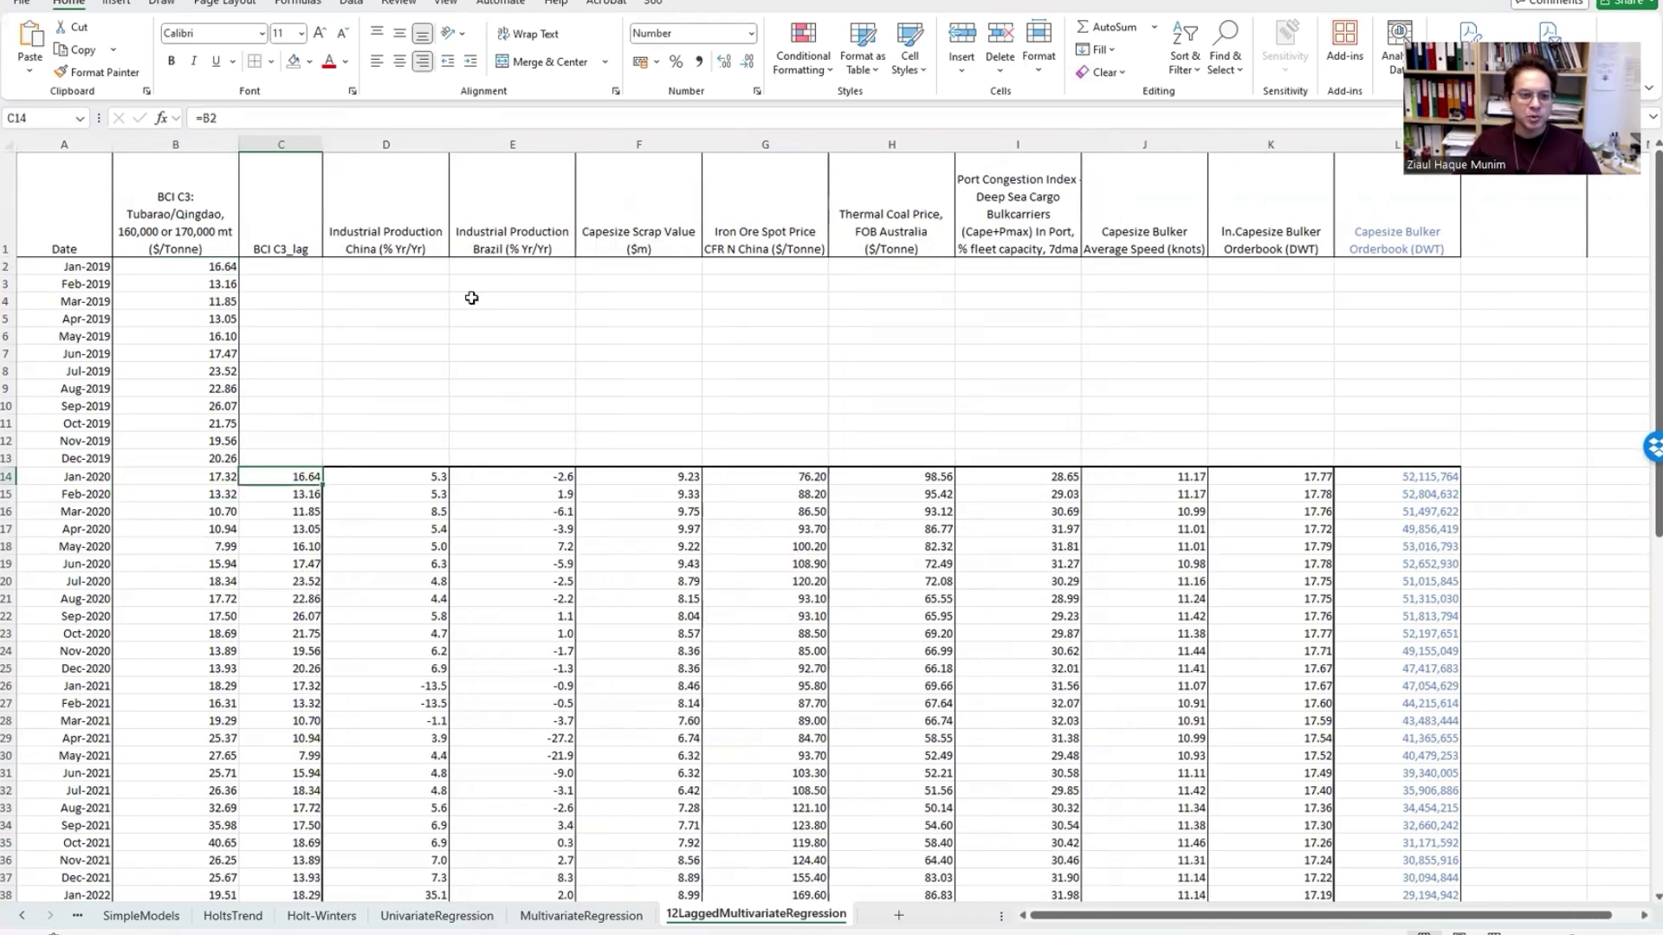
pyautogui.moveTo(449, 144); pyautogui.dragTo(429, 144)
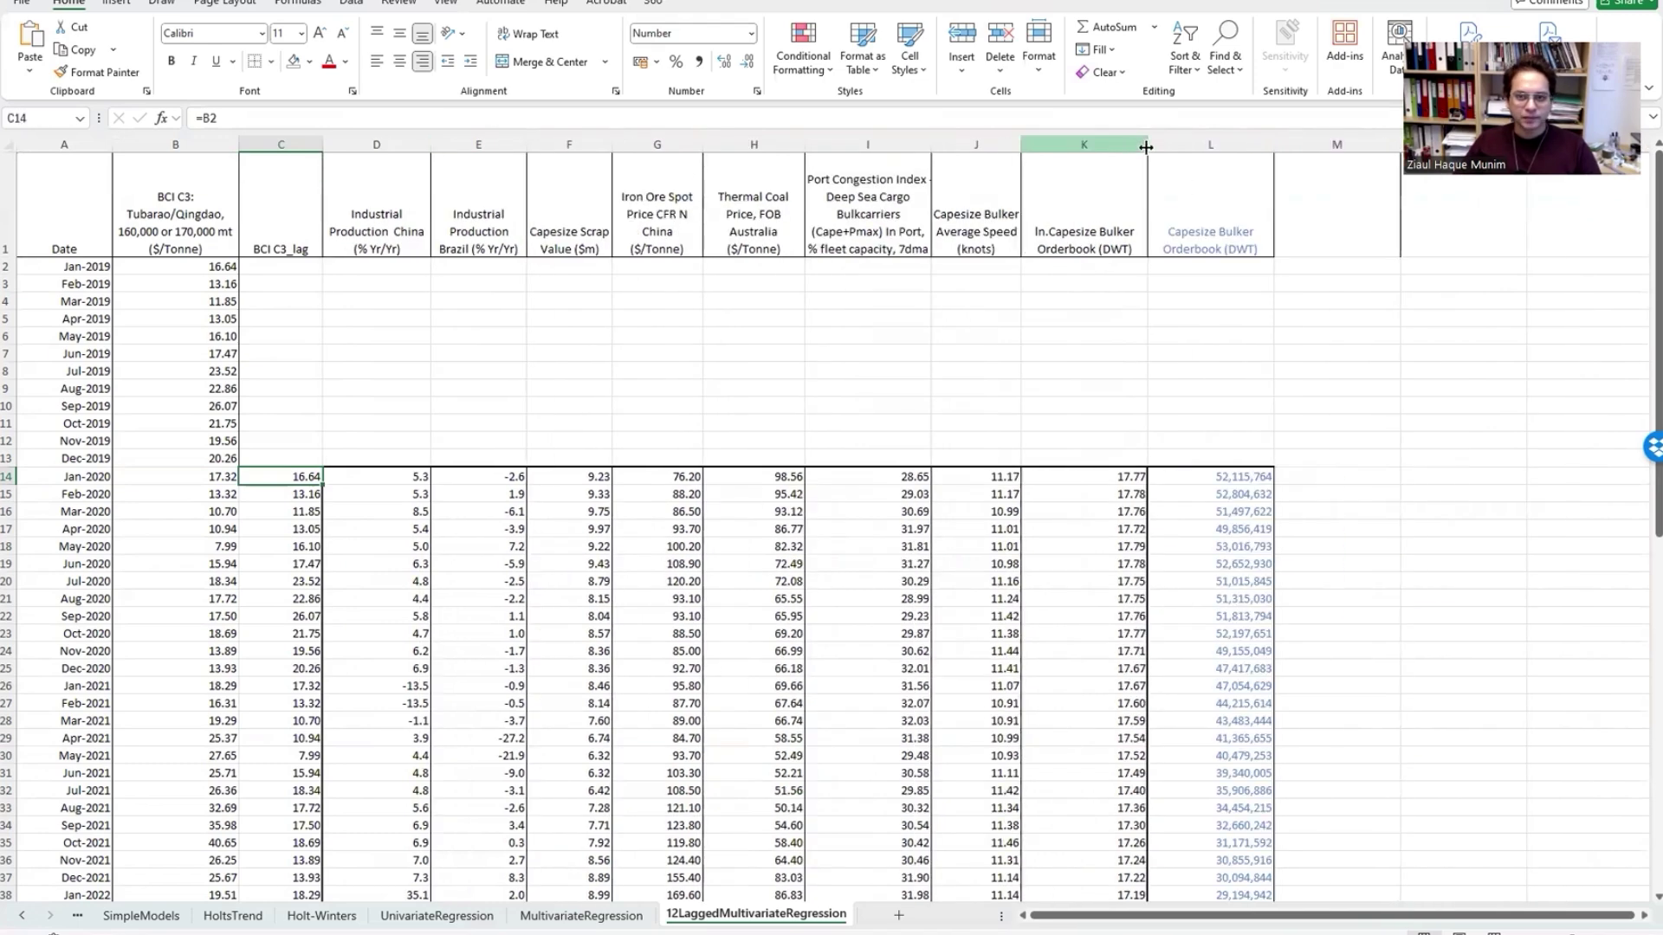
pyautogui.moveTo(1145, 144); pyautogui.dragTo(1114, 144)
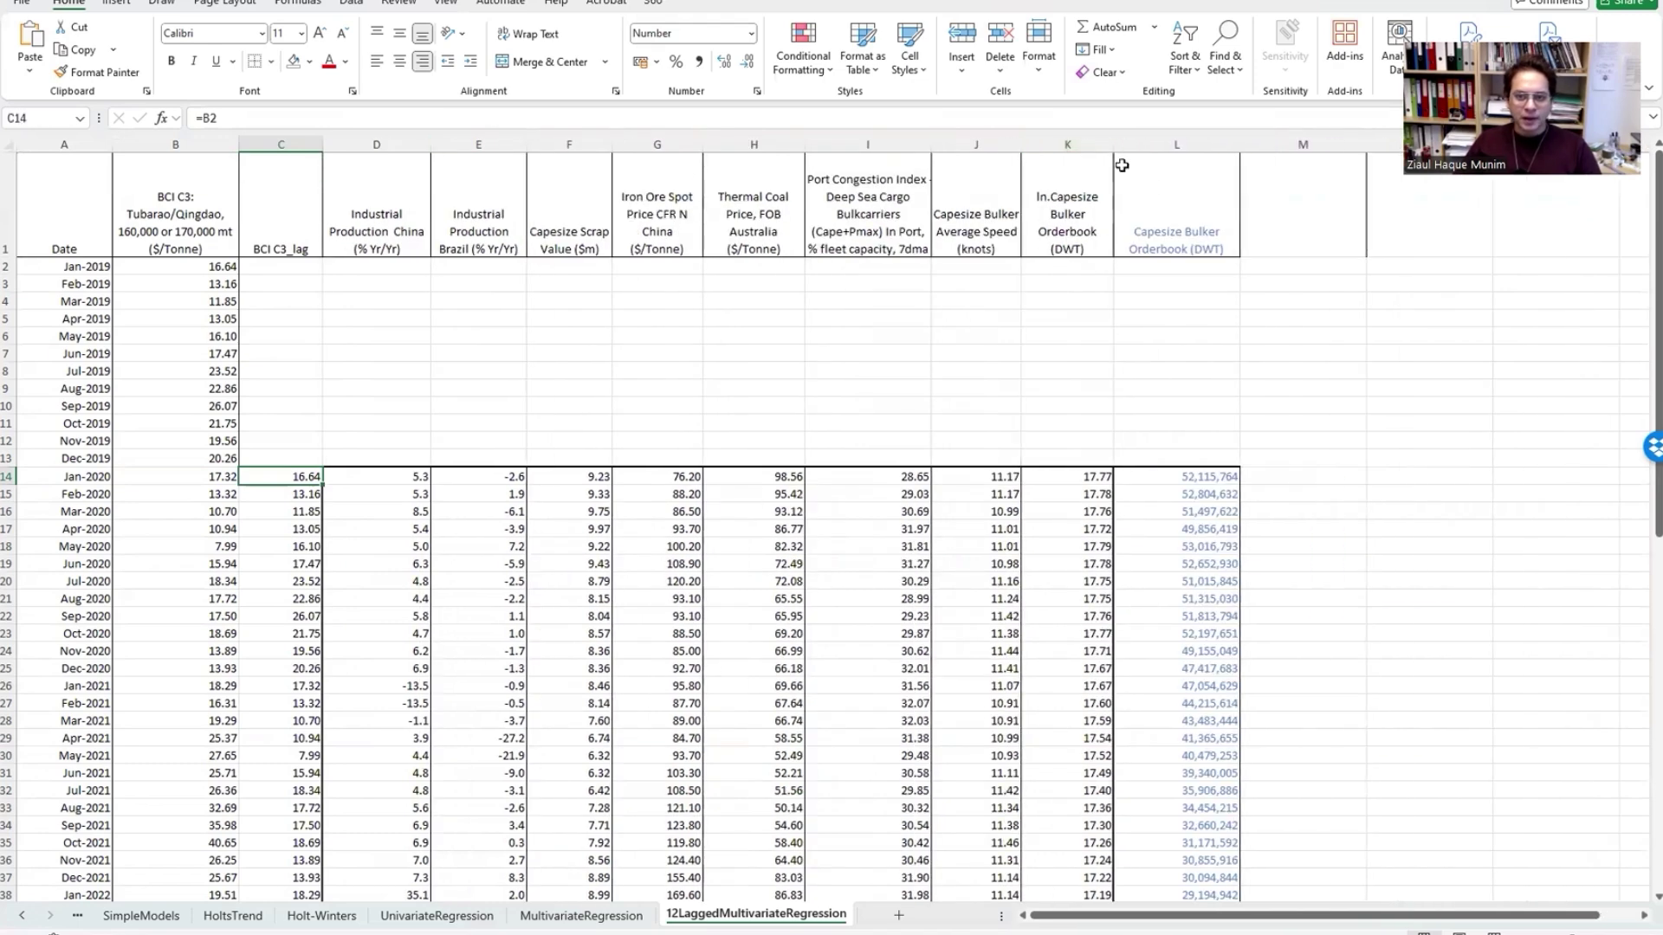
pyautogui.click(1159, 232)
pyautogui.click(1072, 207)
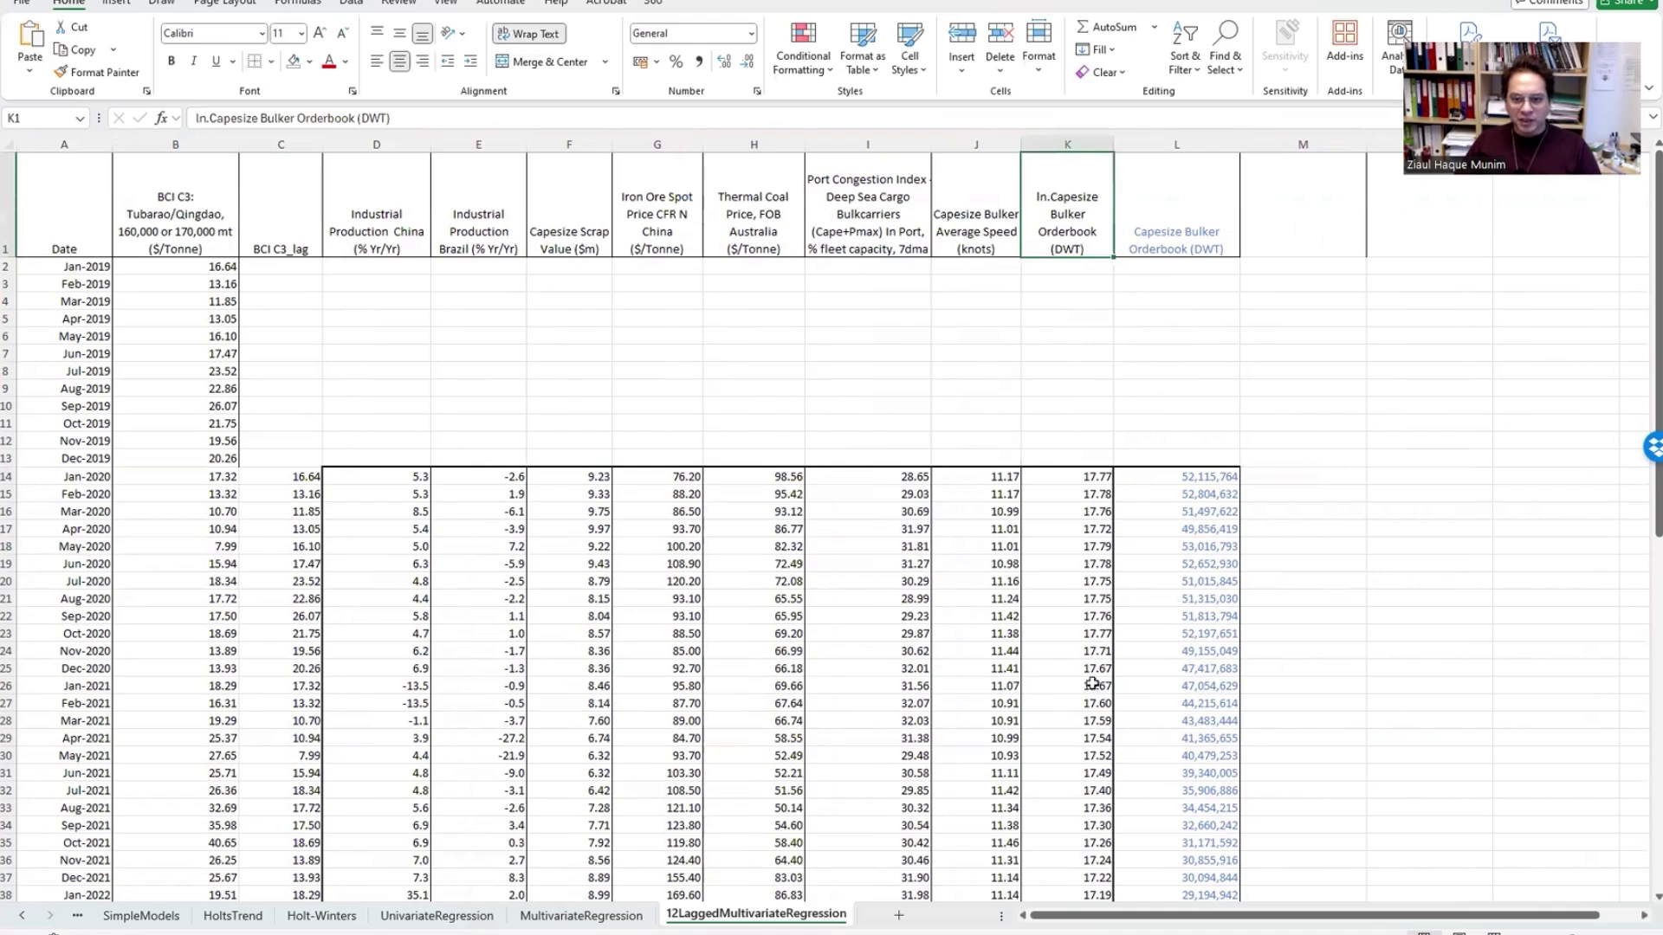
pyautogui.click(1178, 218)
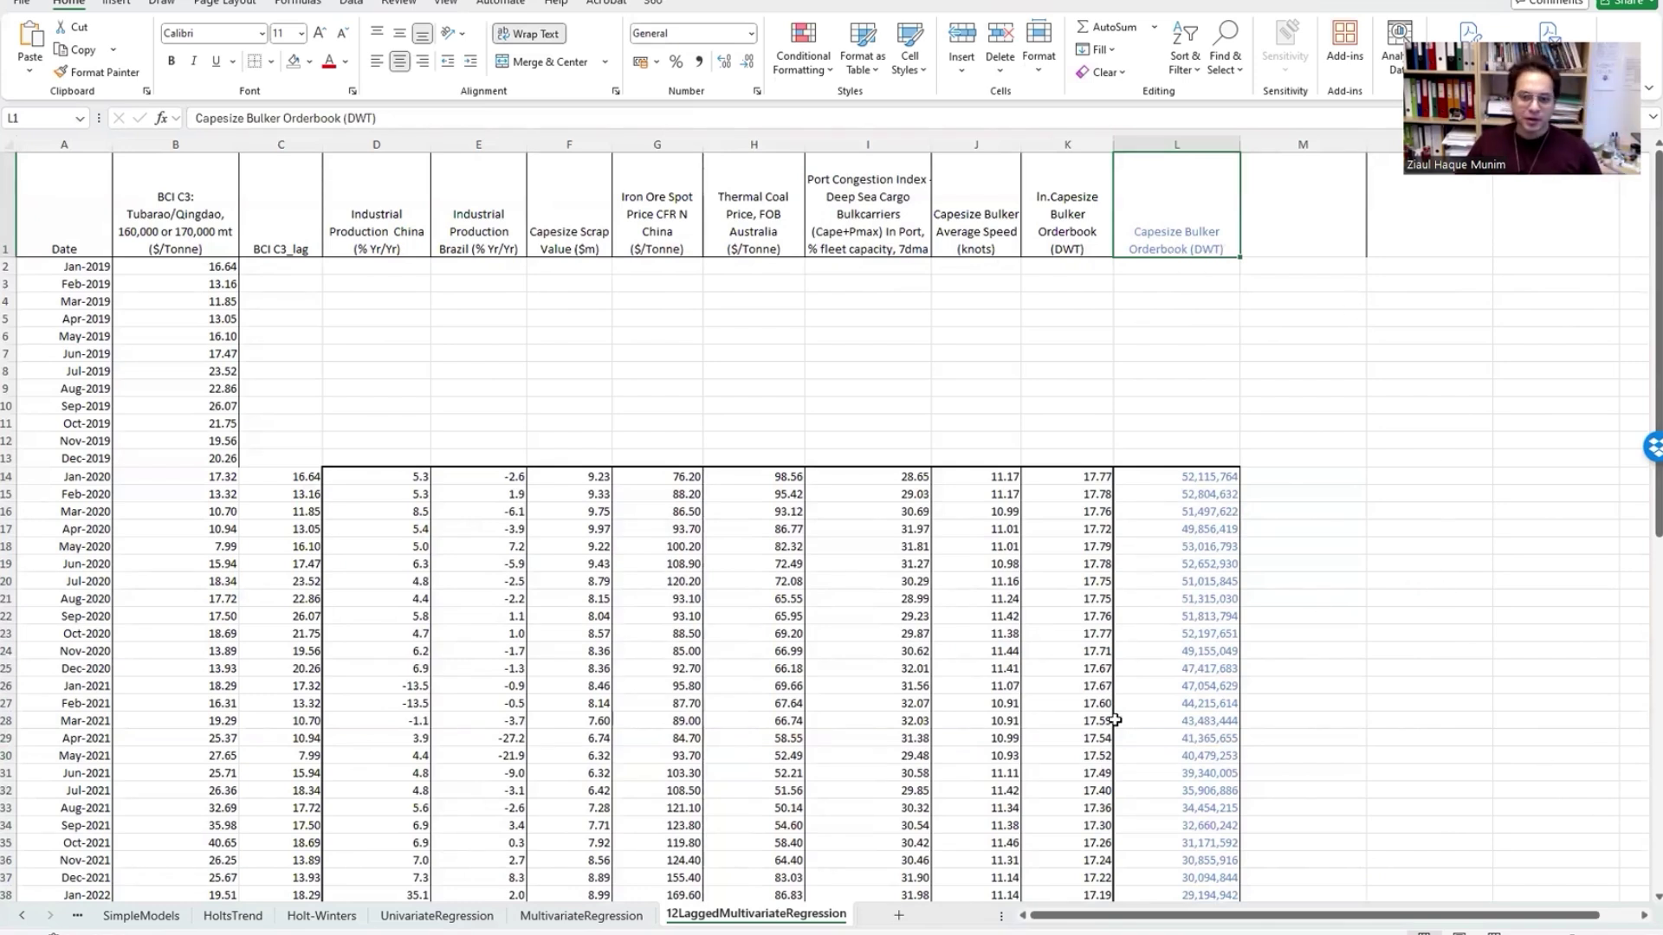
pyautogui.click(1247, 335)
pyautogui.click(1191, 228)
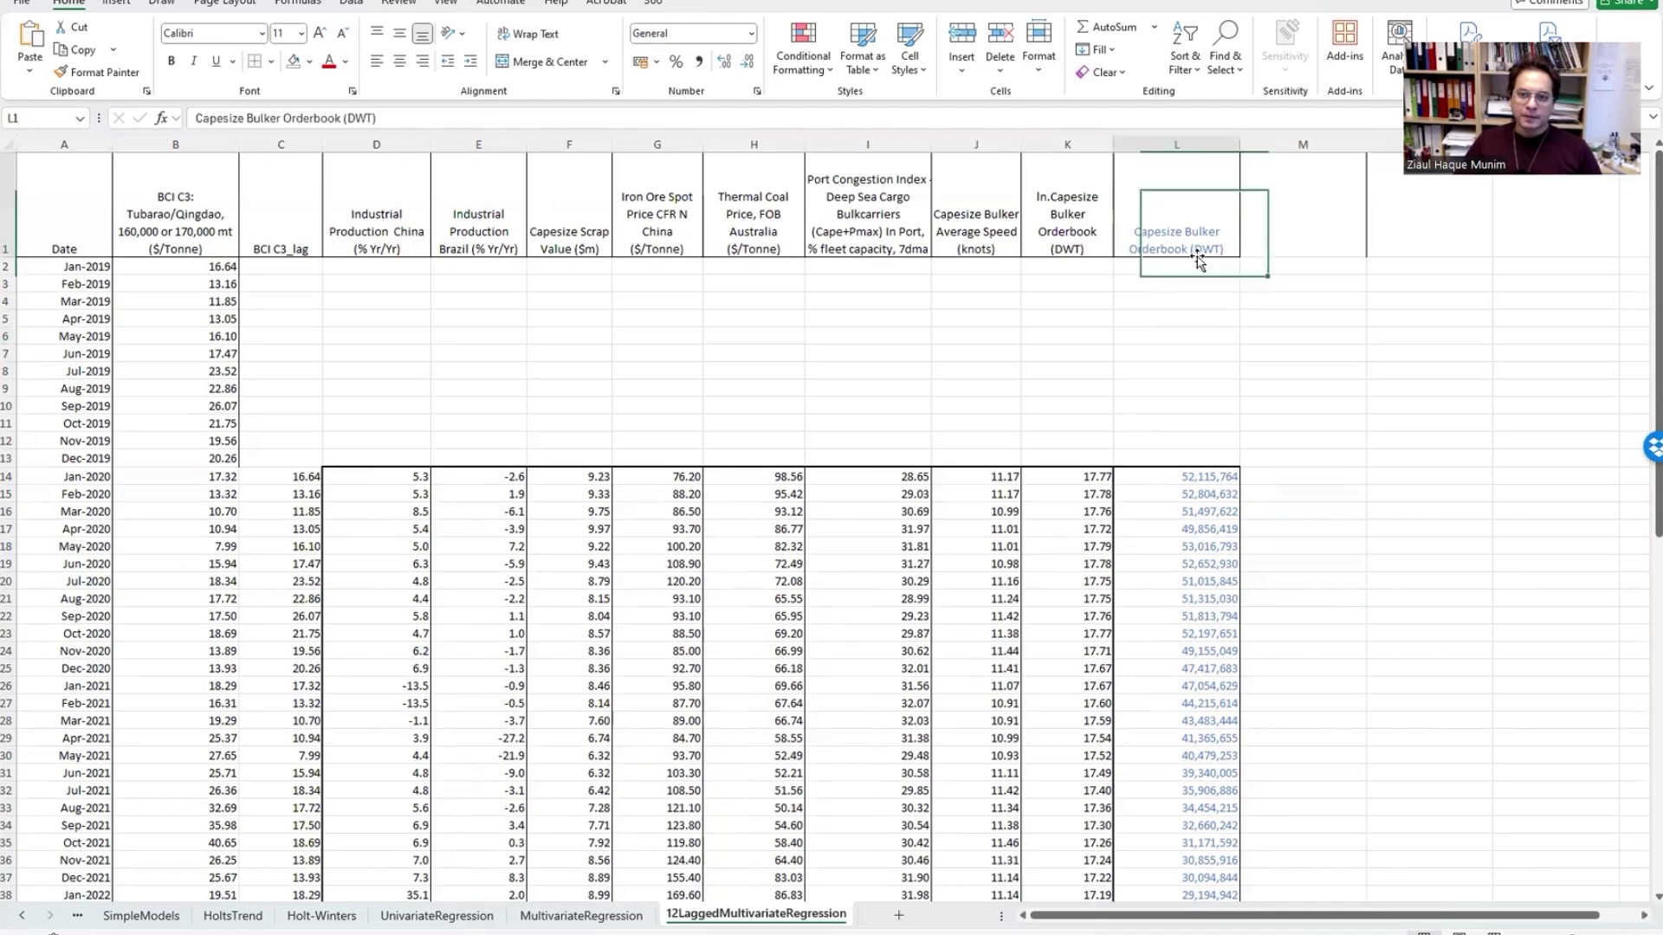
pyautogui.moveTo(1064, 250); pyautogui.dragTo(285, 638)
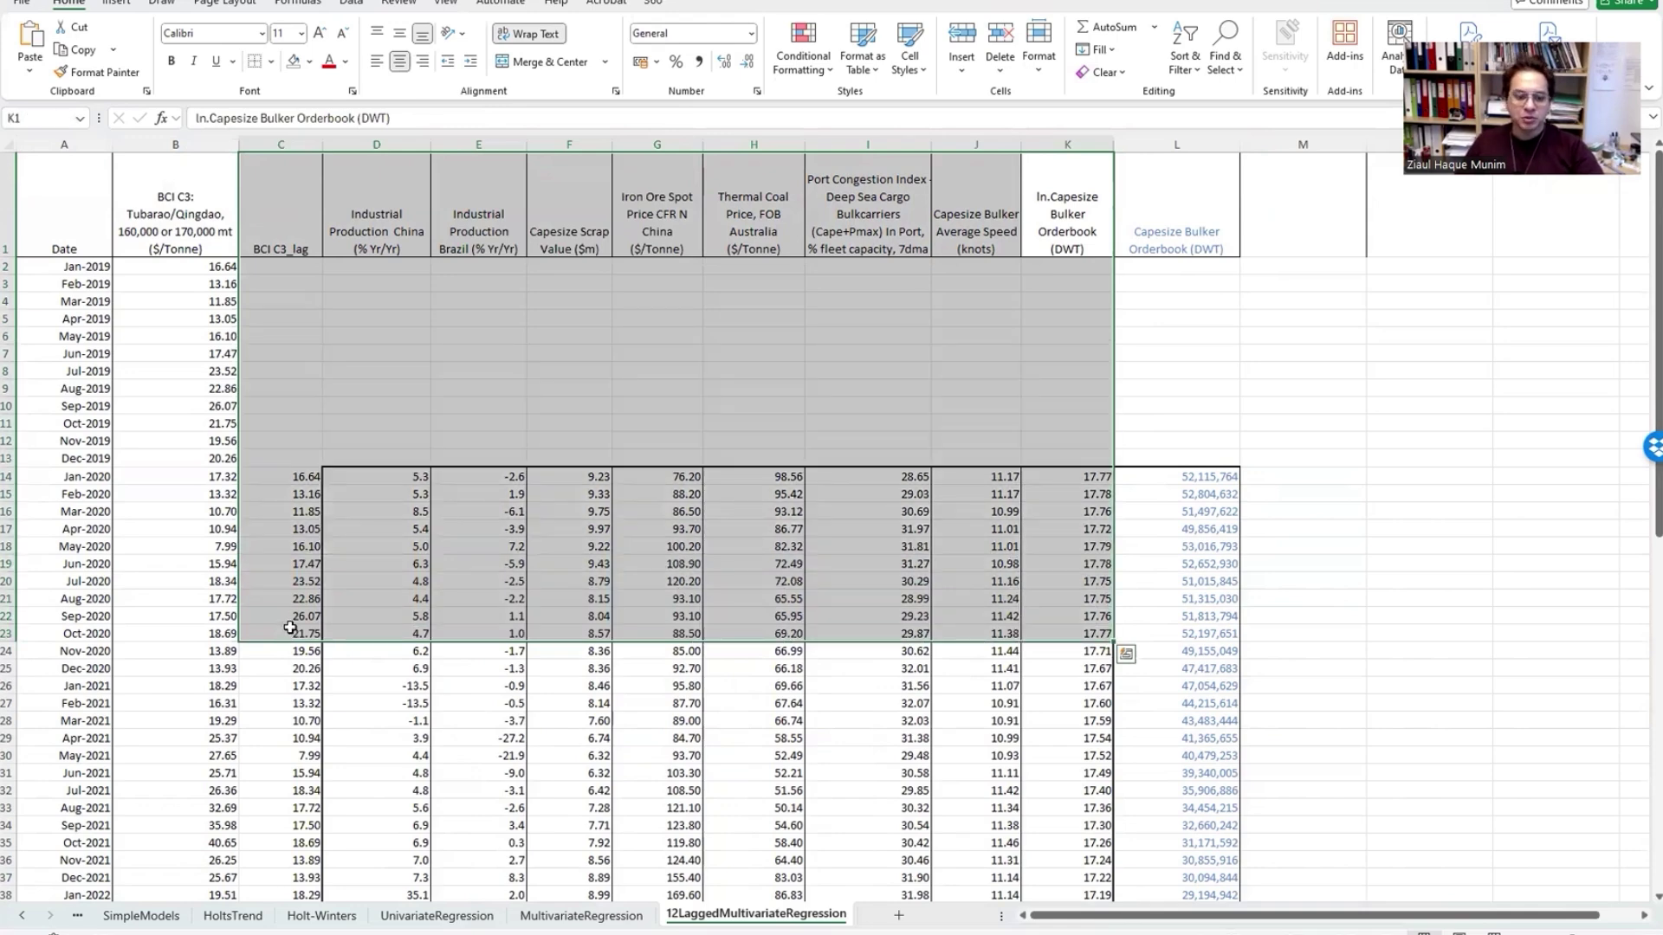
pyautogui.click(696, 332)
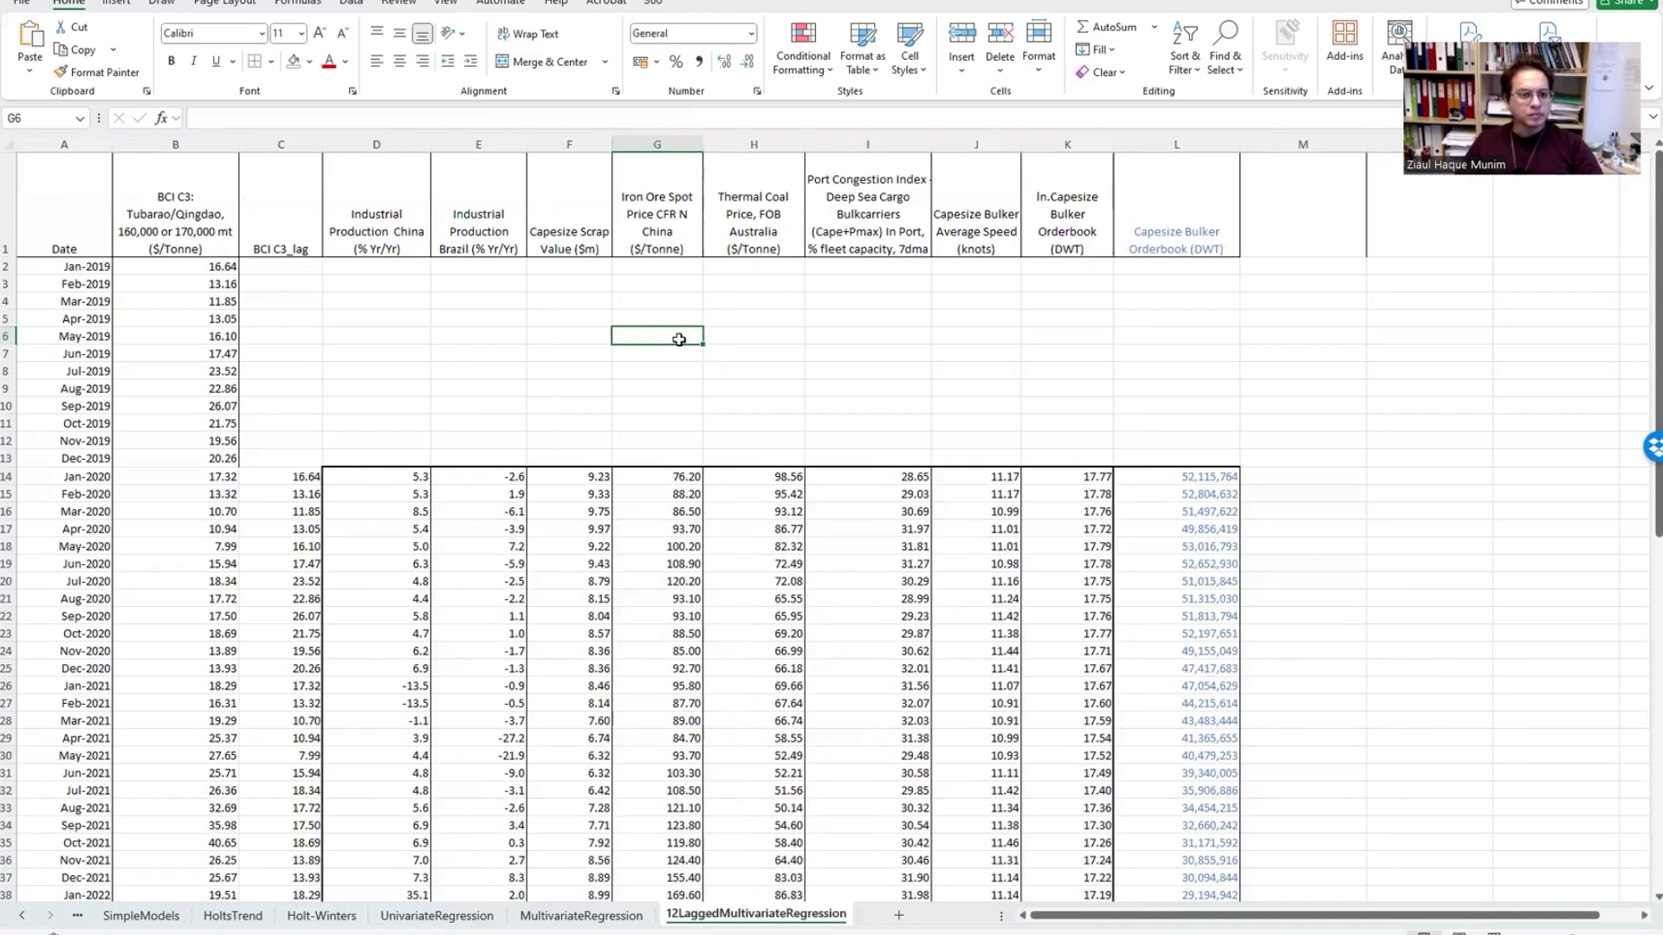
pyautogui.click(285, 208)
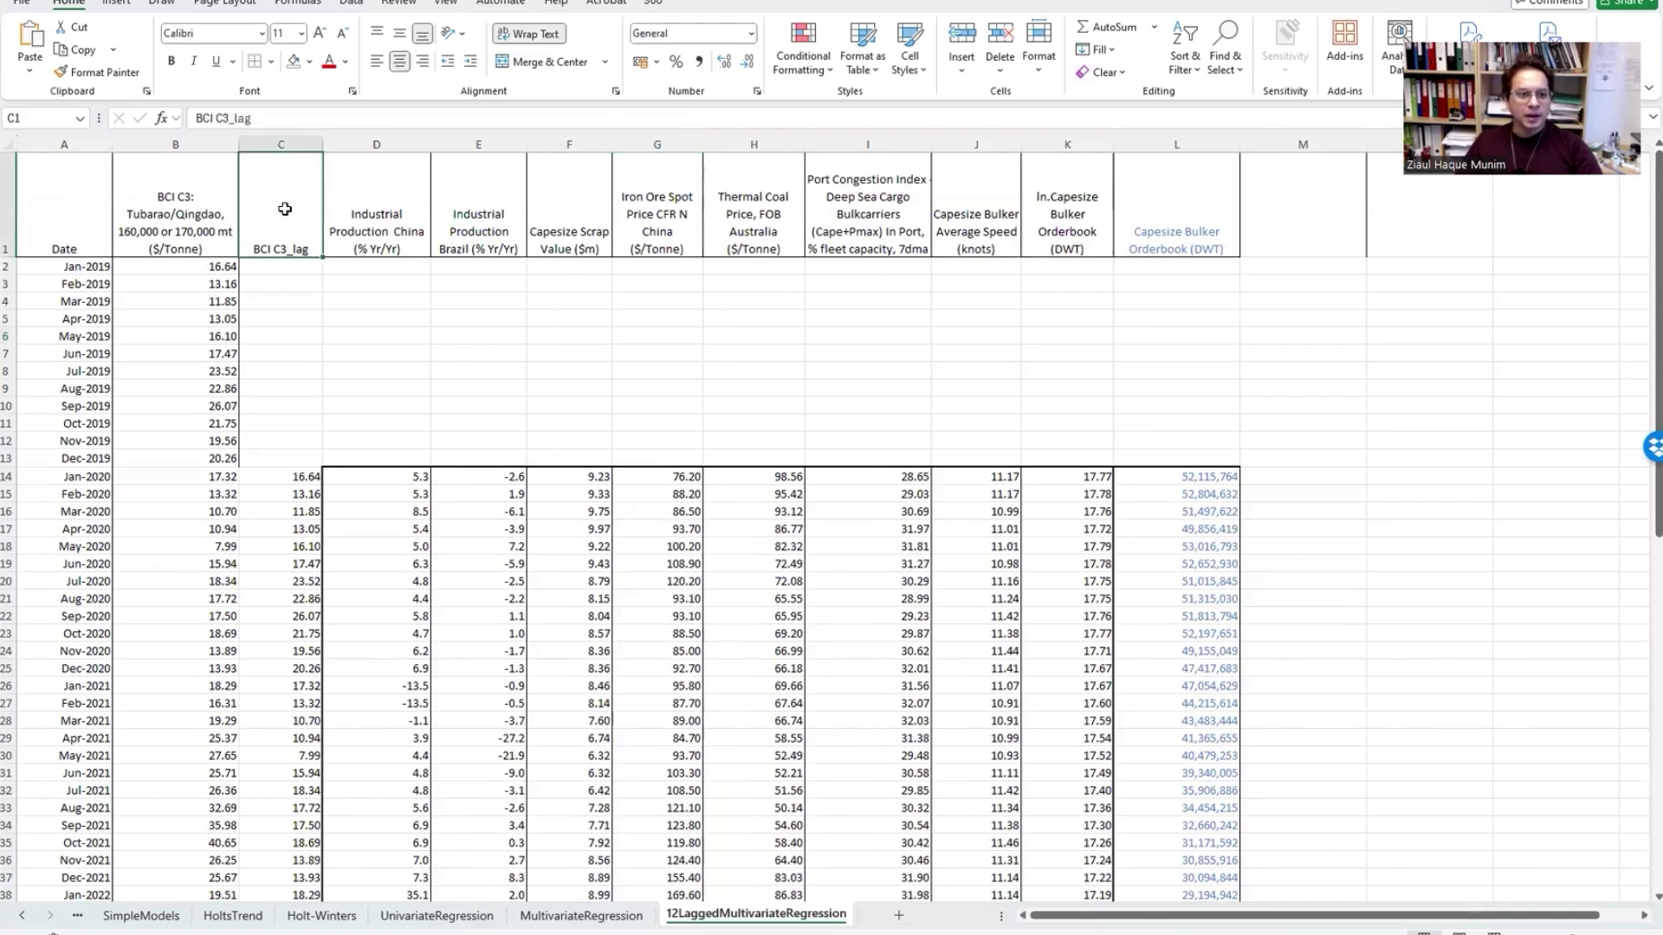
# Step: Duplicate the current sheet as a copy placed at the end of the list
pyautogui.rightClick(746, 919)
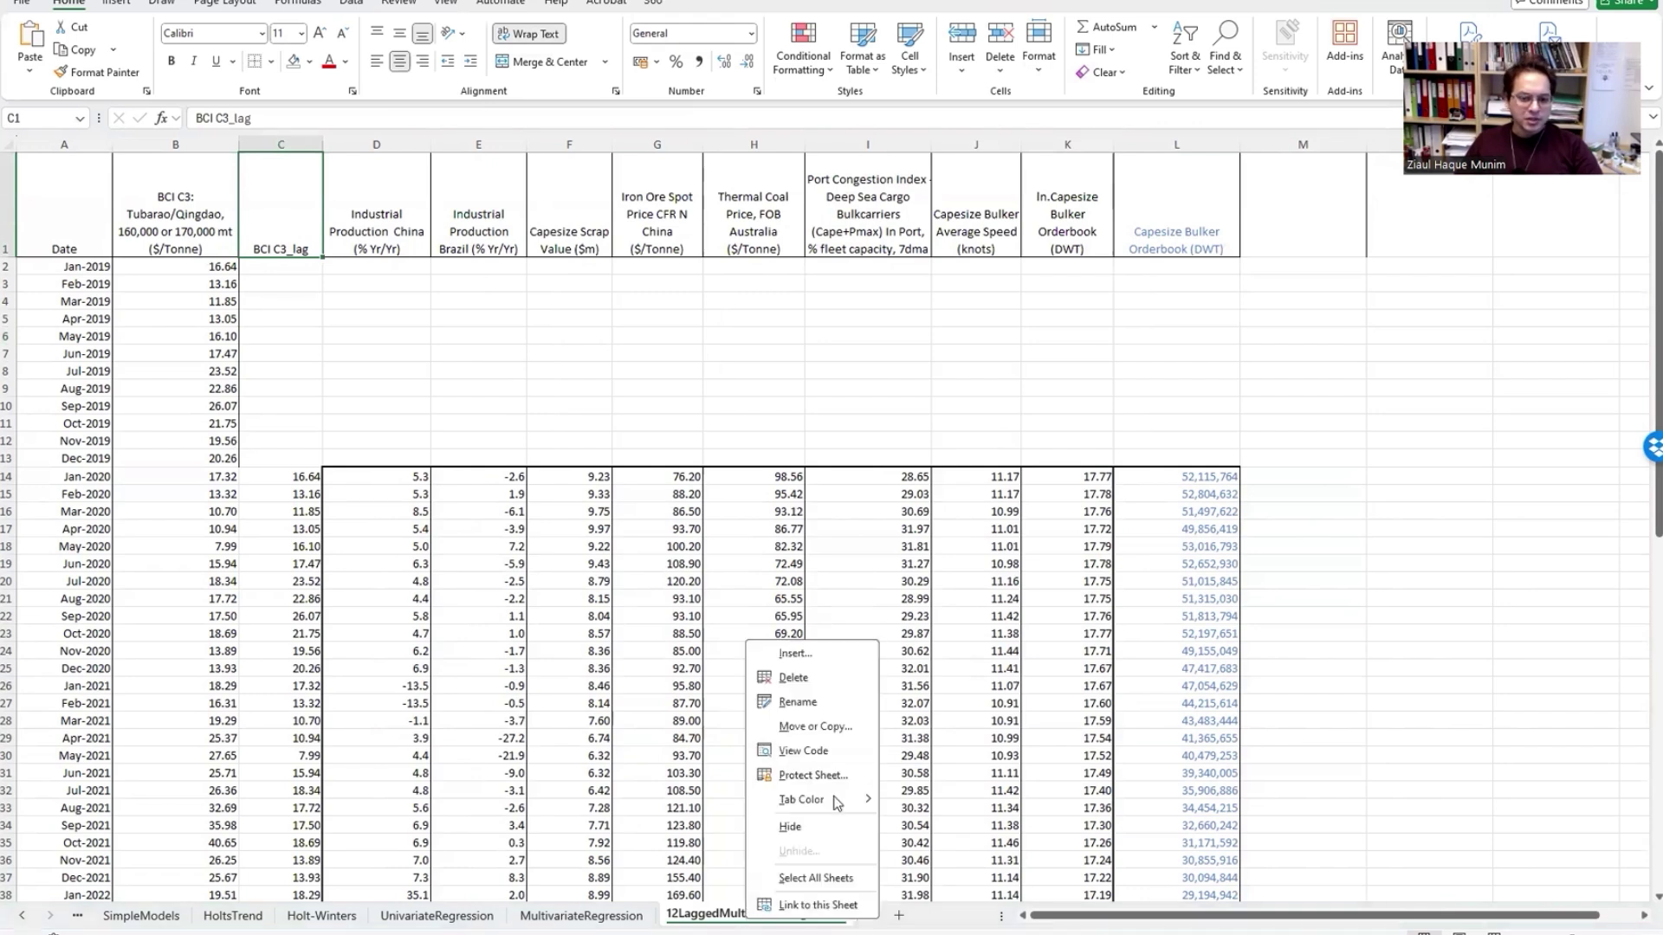
pyautogui.click(833, 727)
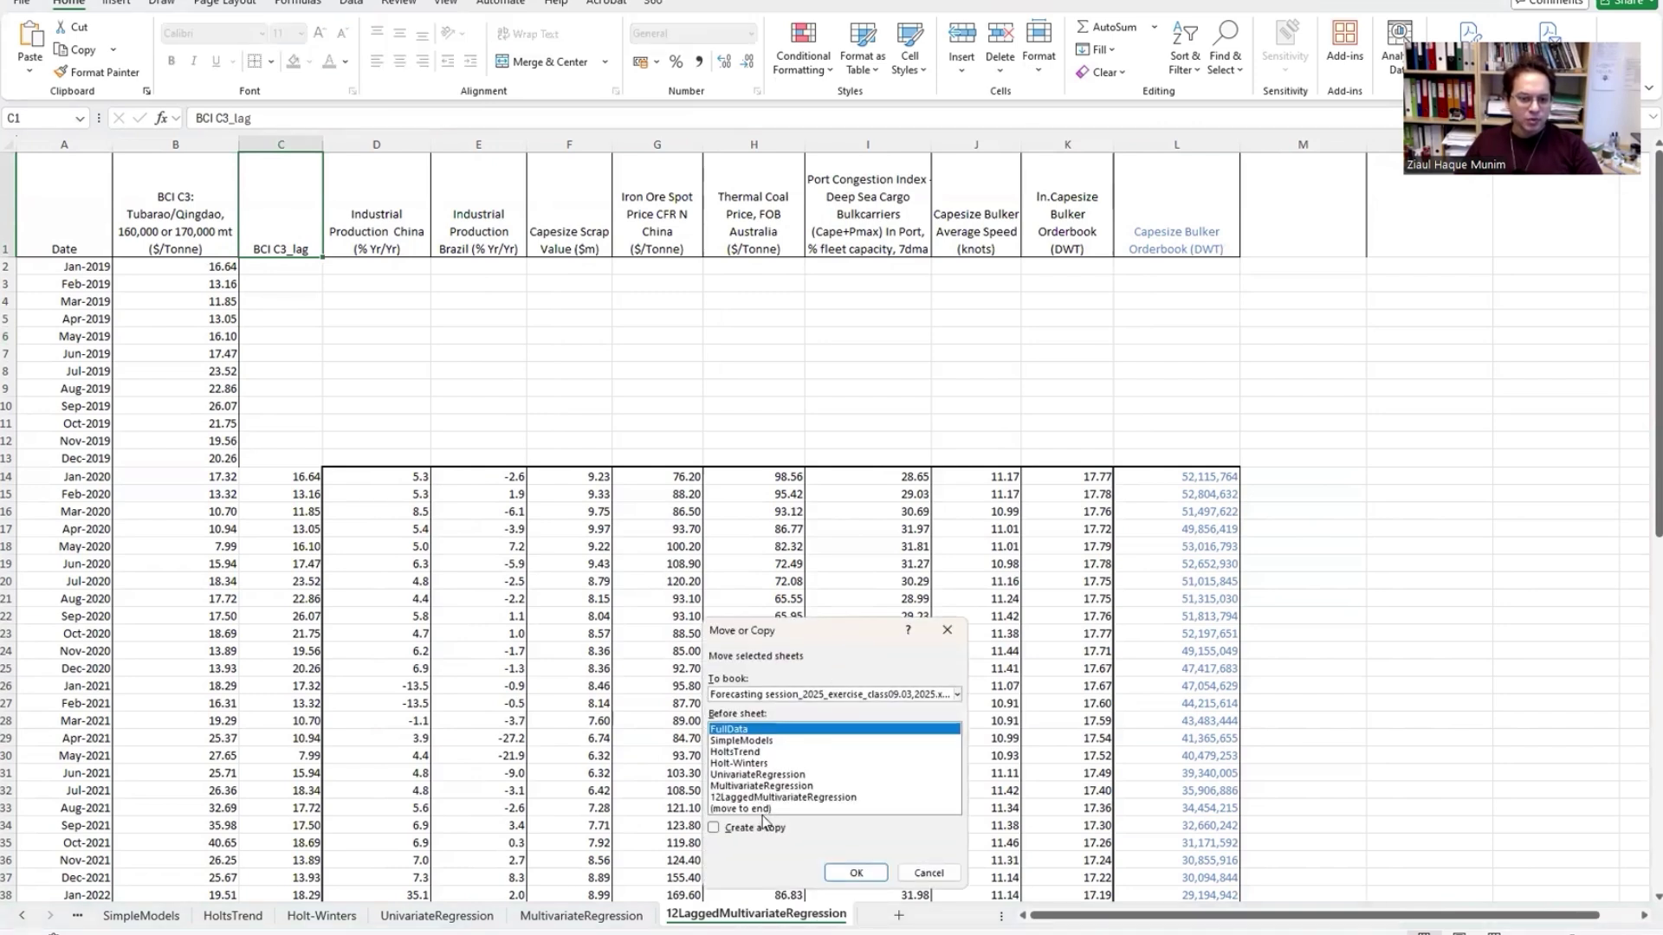
pyautogui.click(741, 808)
pyautogui.click(714, 827)
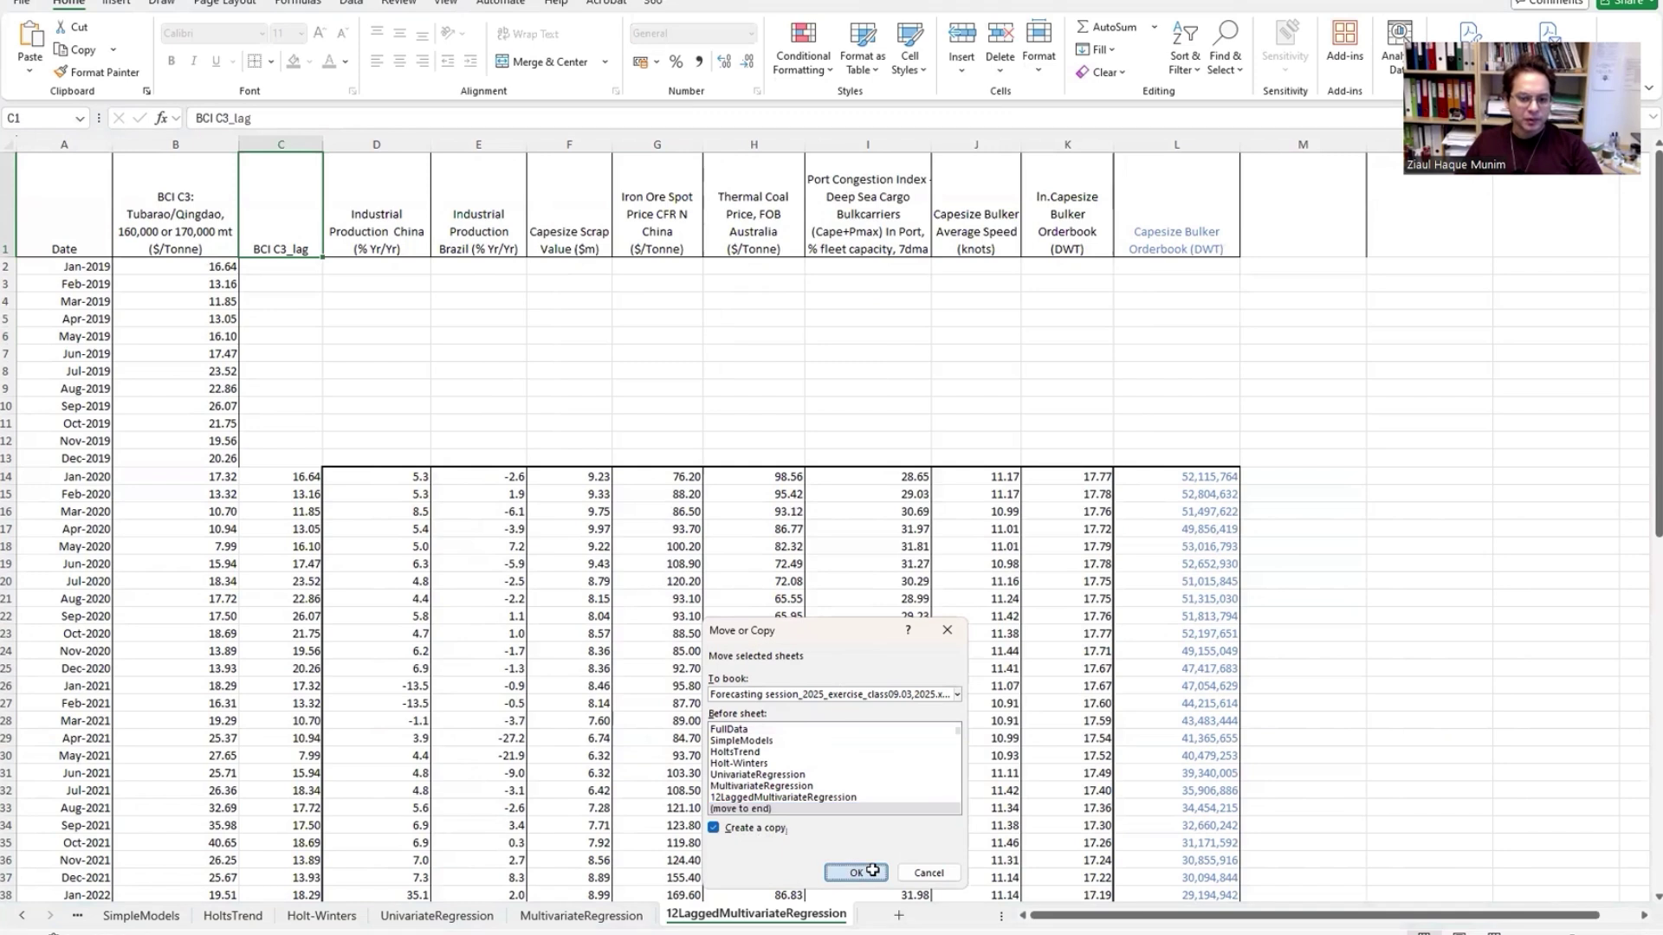
pyautogui.click(859, 872)
pyautogui.click(569, 370)
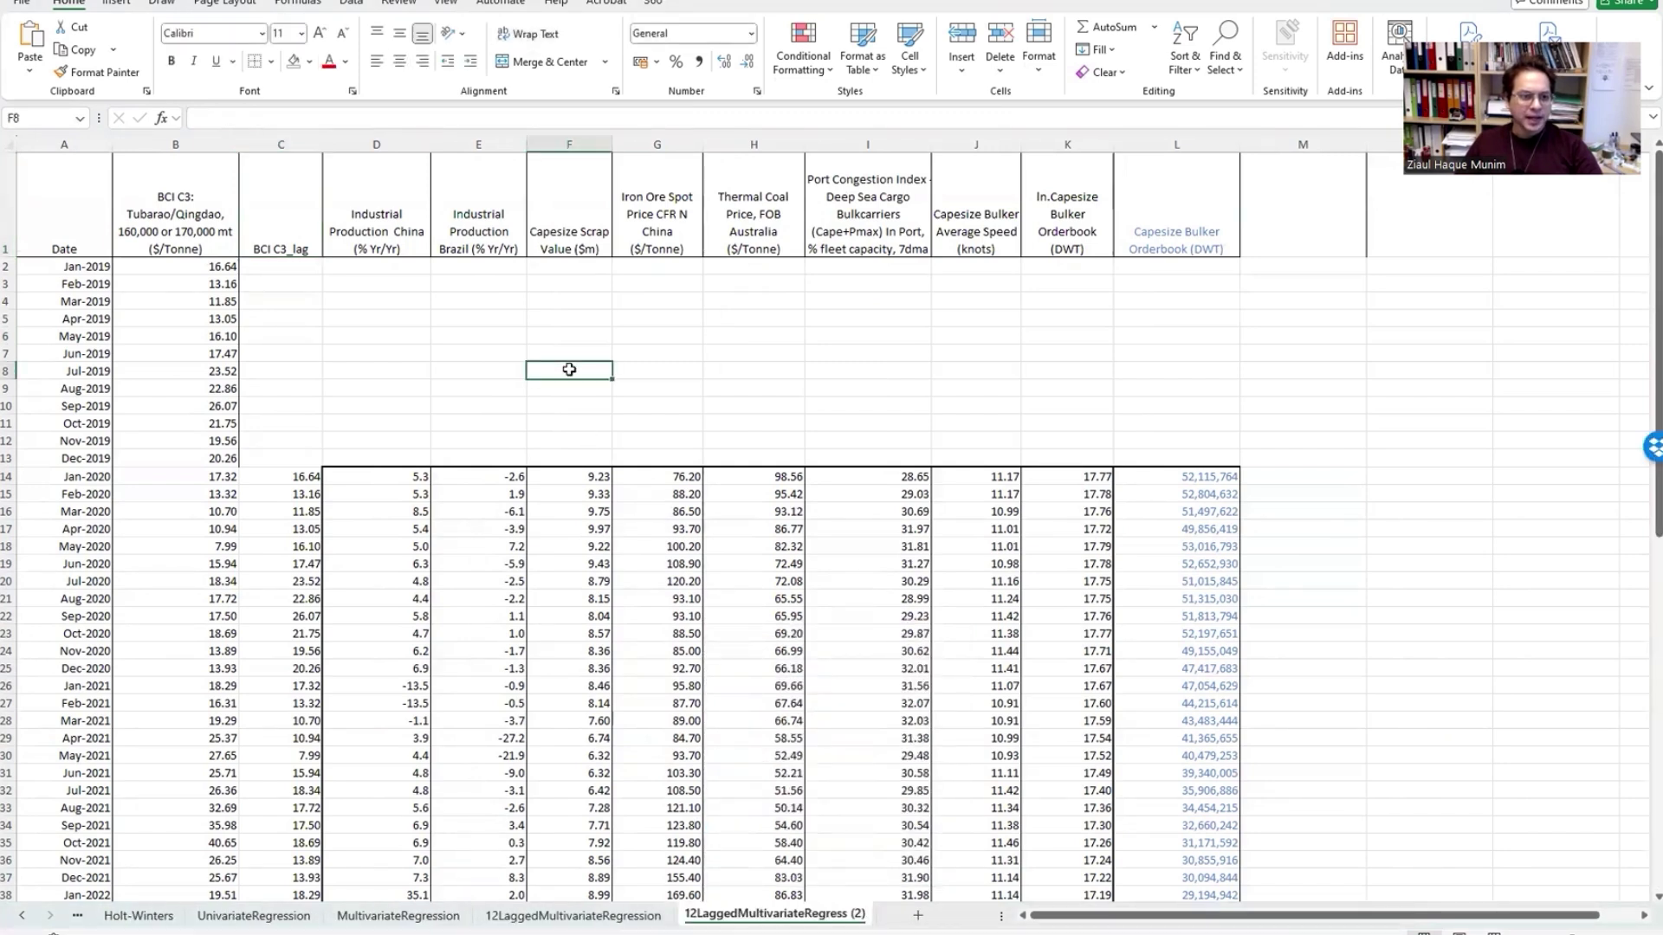
# Step: Convert the lagged BCI values in C14:C73 to plain values
pyautogui.click(310, 476)
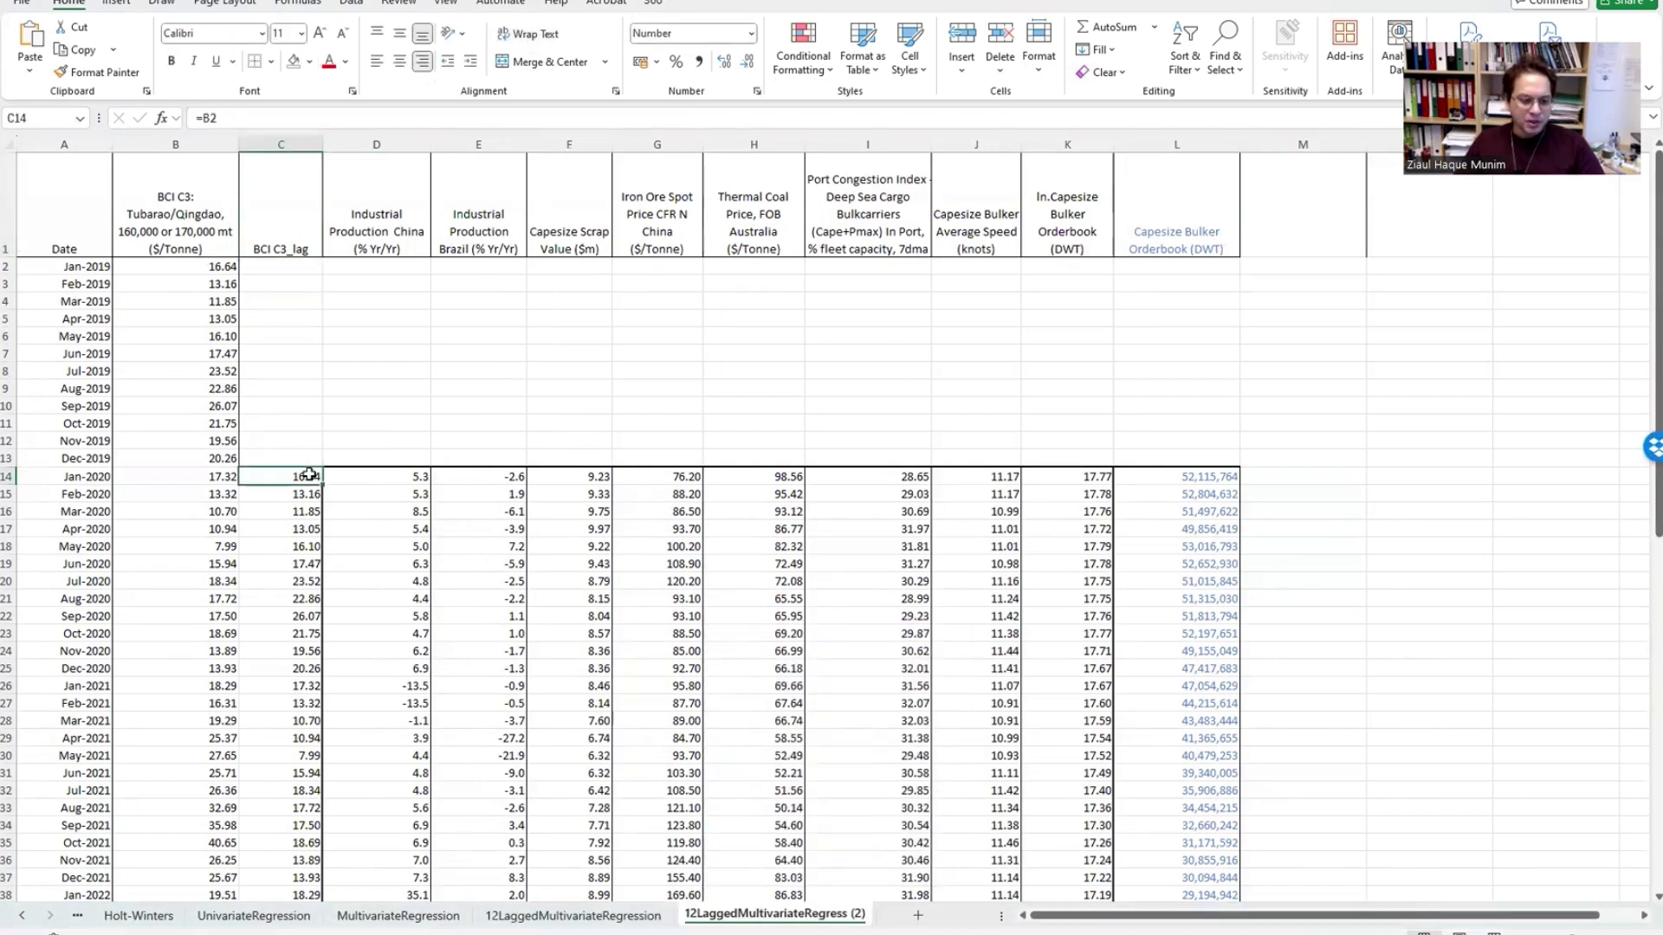
pyautogui.hotkey('ctrl', 'shift', 'Down')
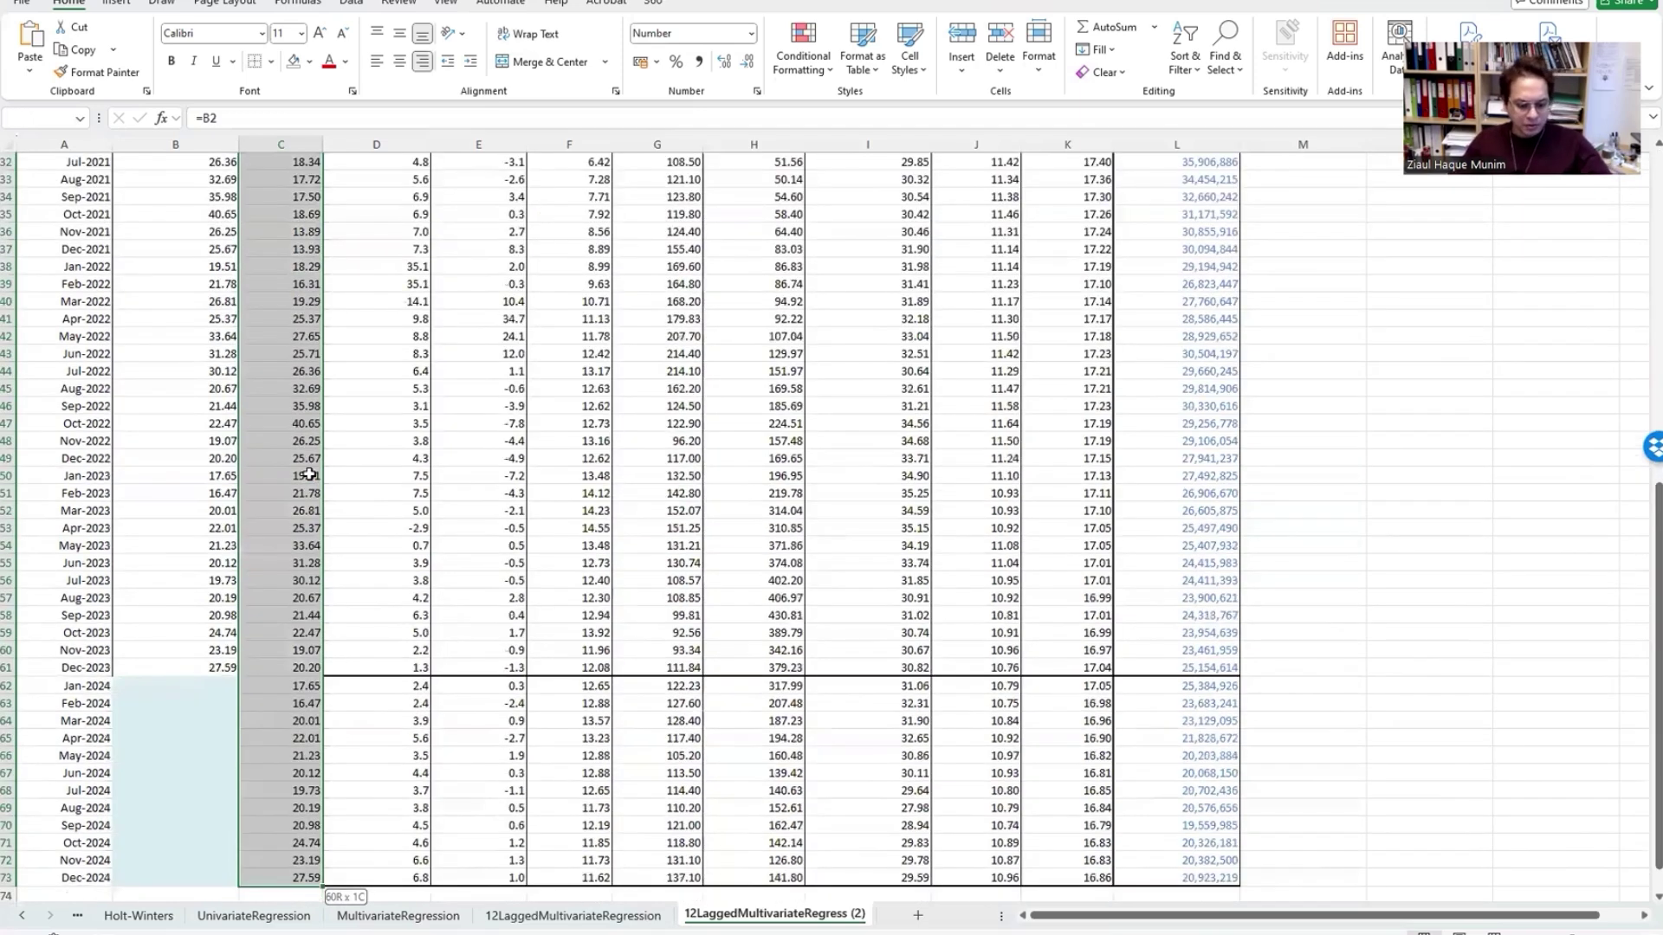
pyautogui.hotkey('ctrl', 'c')
pyautogui.scroll(10, 310, 475)
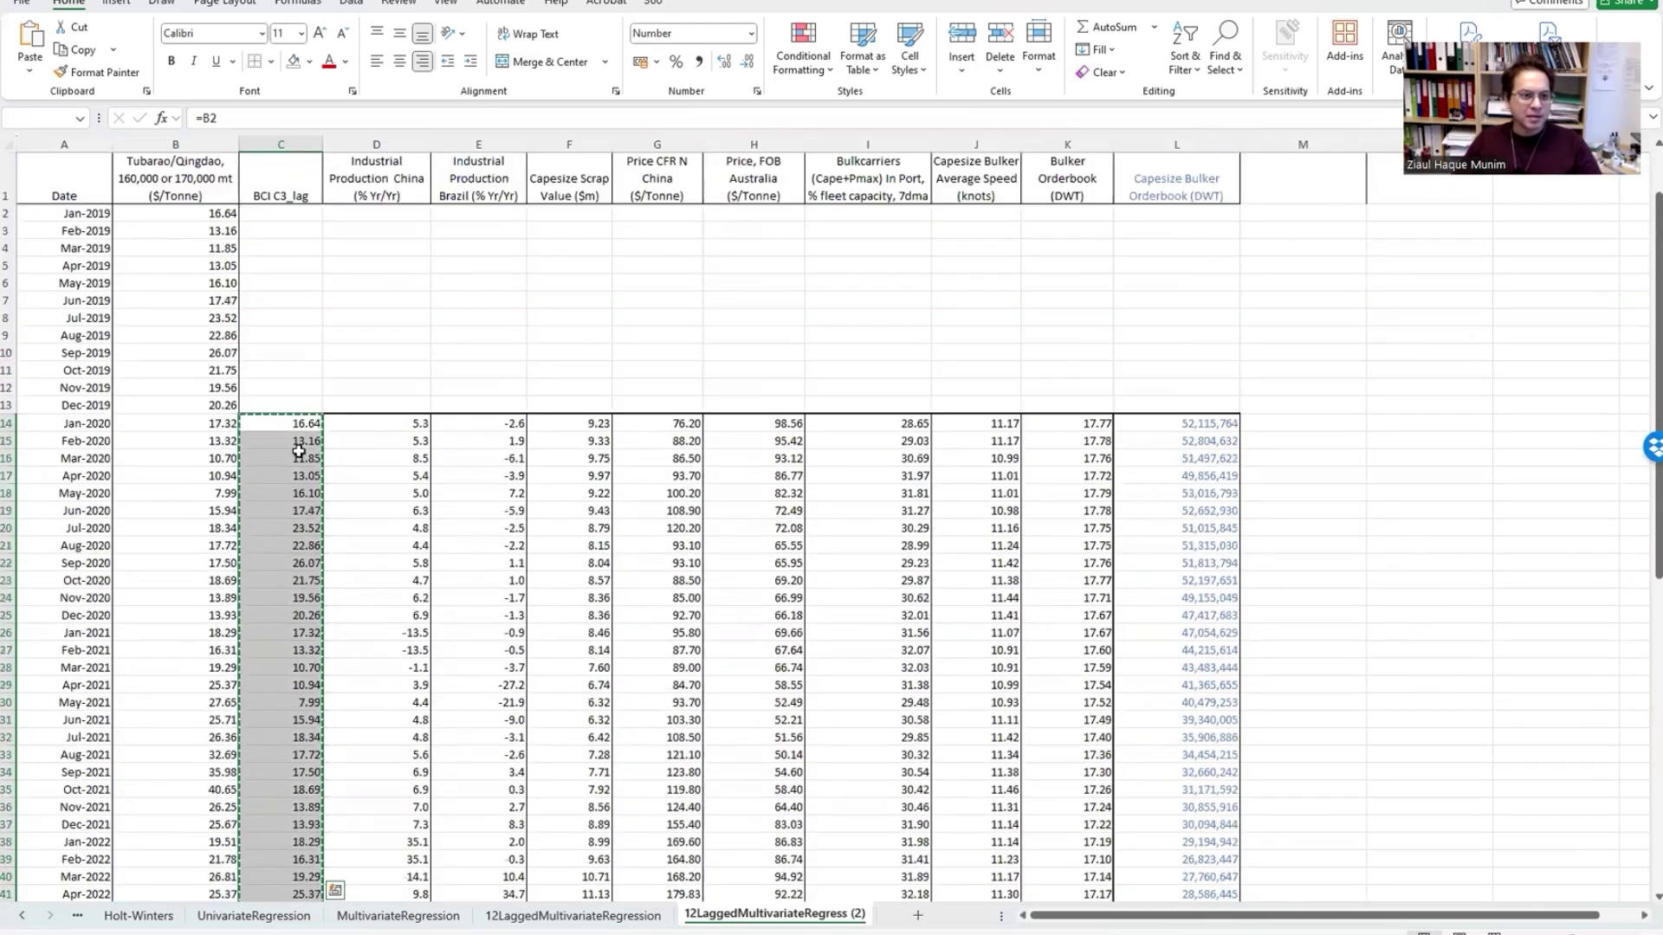
pyautogui.rightClick(297, 428)
pyautogui.press('Escape')
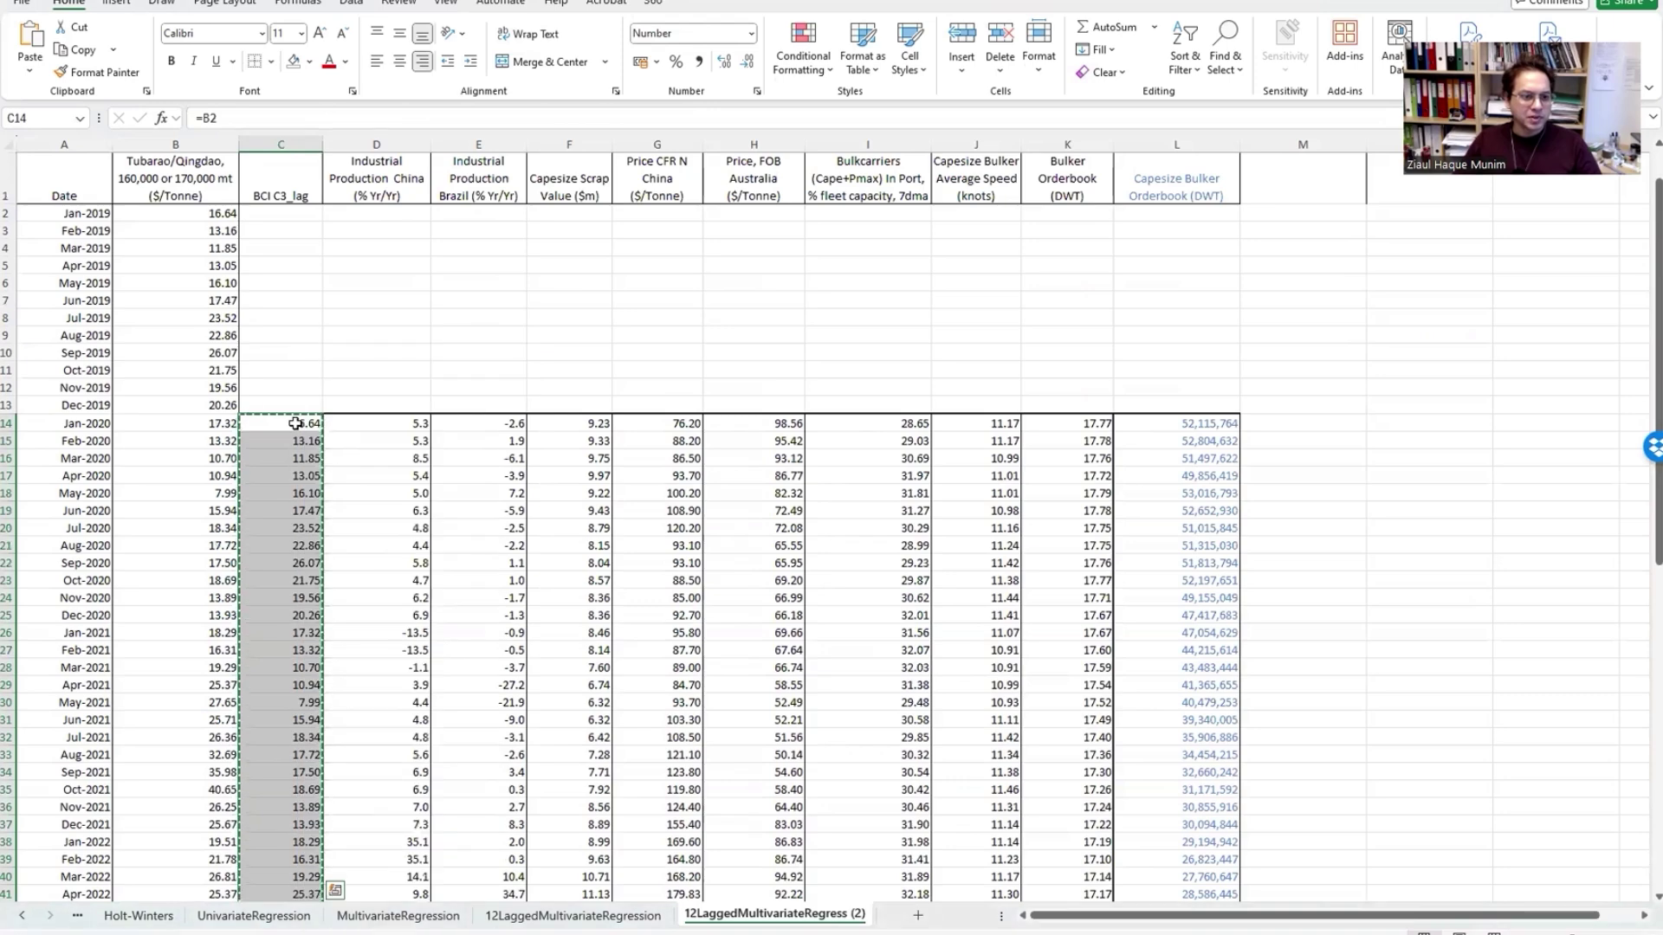
pyautogui.click(295, 424)
pyautogui.rightClick(295, 424)
pyautogui.click(364, 517)
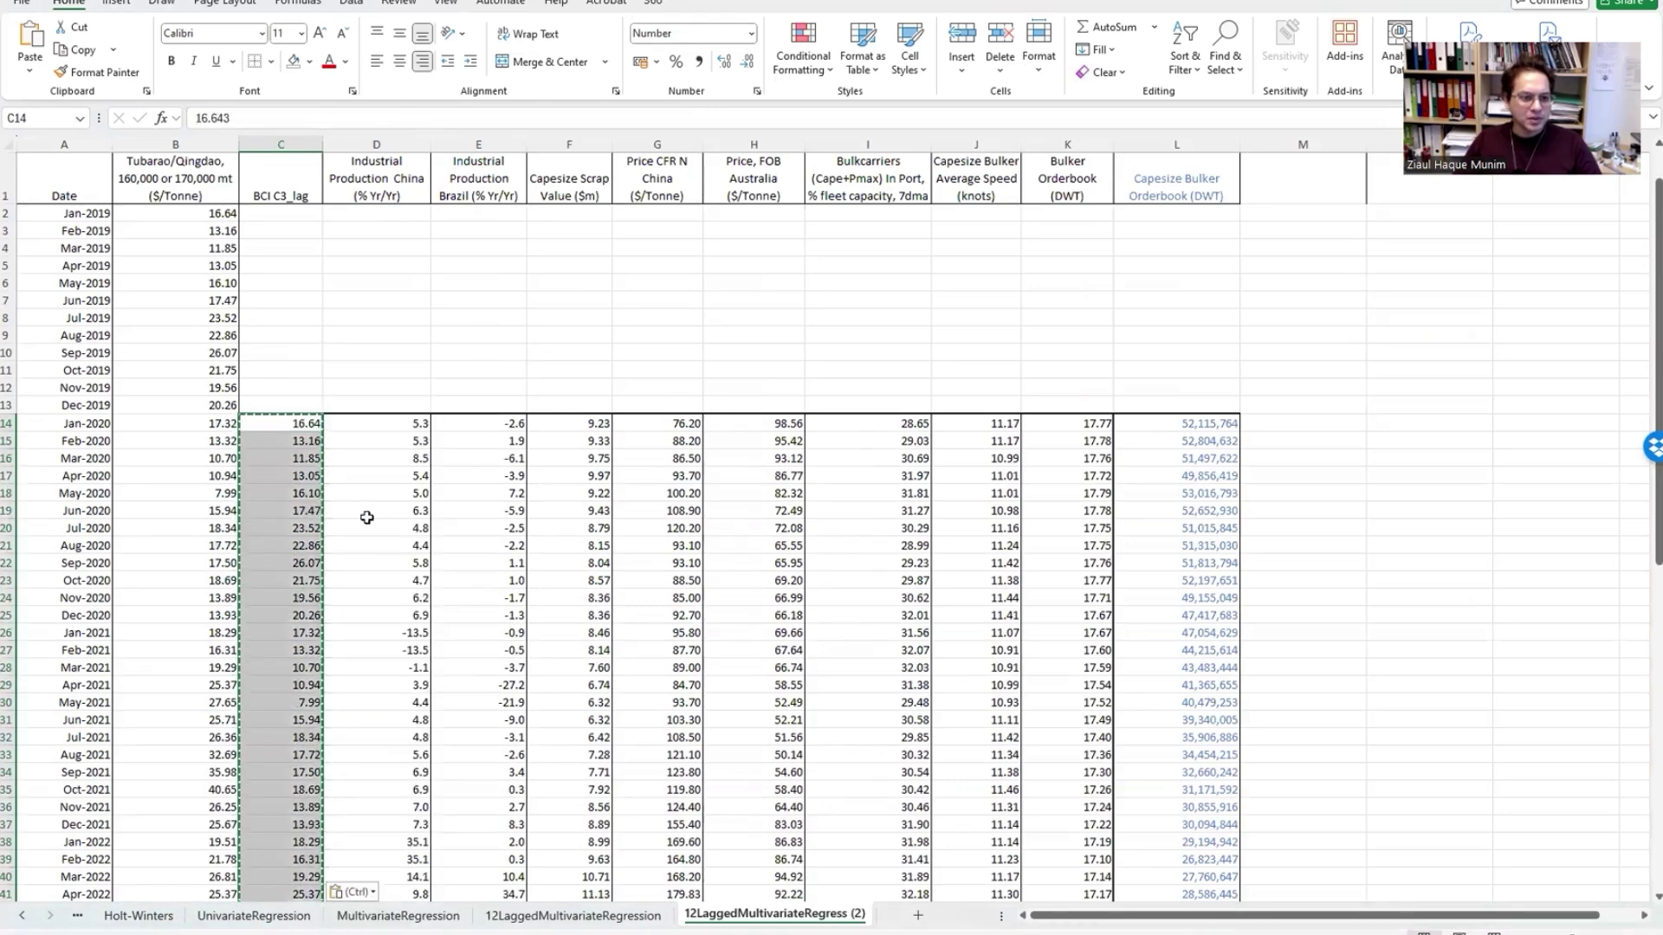
# Step: Convert the logged orderbook figures in column K to plain values
pyautogui.click(1098, 423)
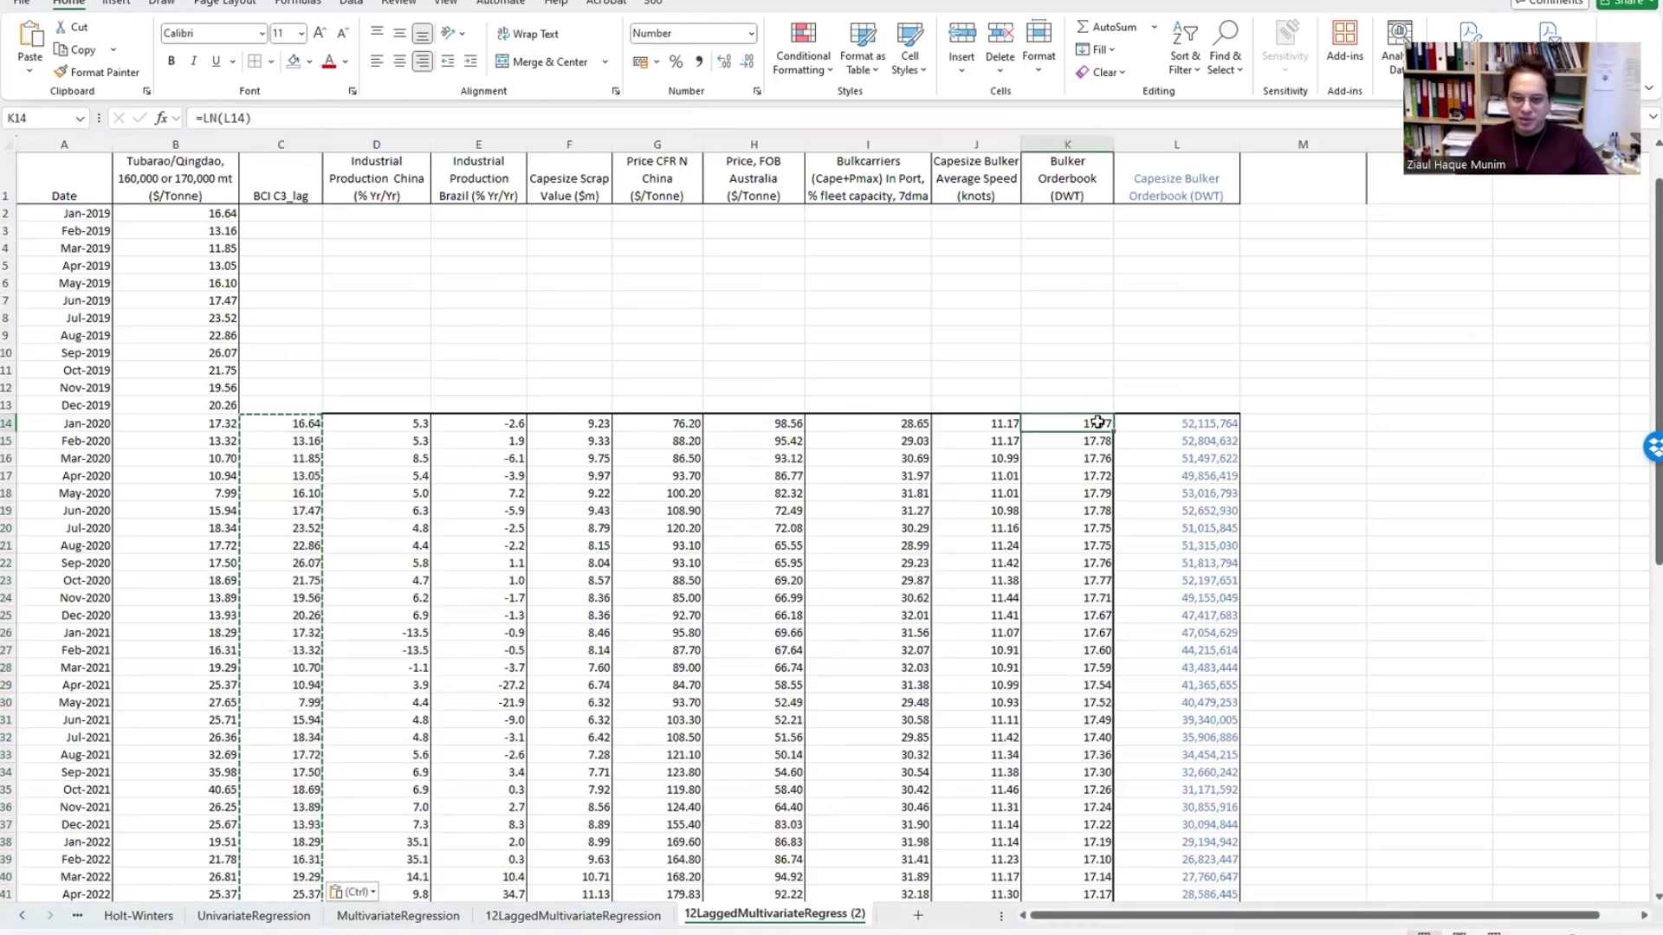
pyautogui.hotkey('ctrl', 'shift', 'Down')
pyautogui.hotkey('ctrl', 'c')
pyautogui.scroll(3, 1081, 469)
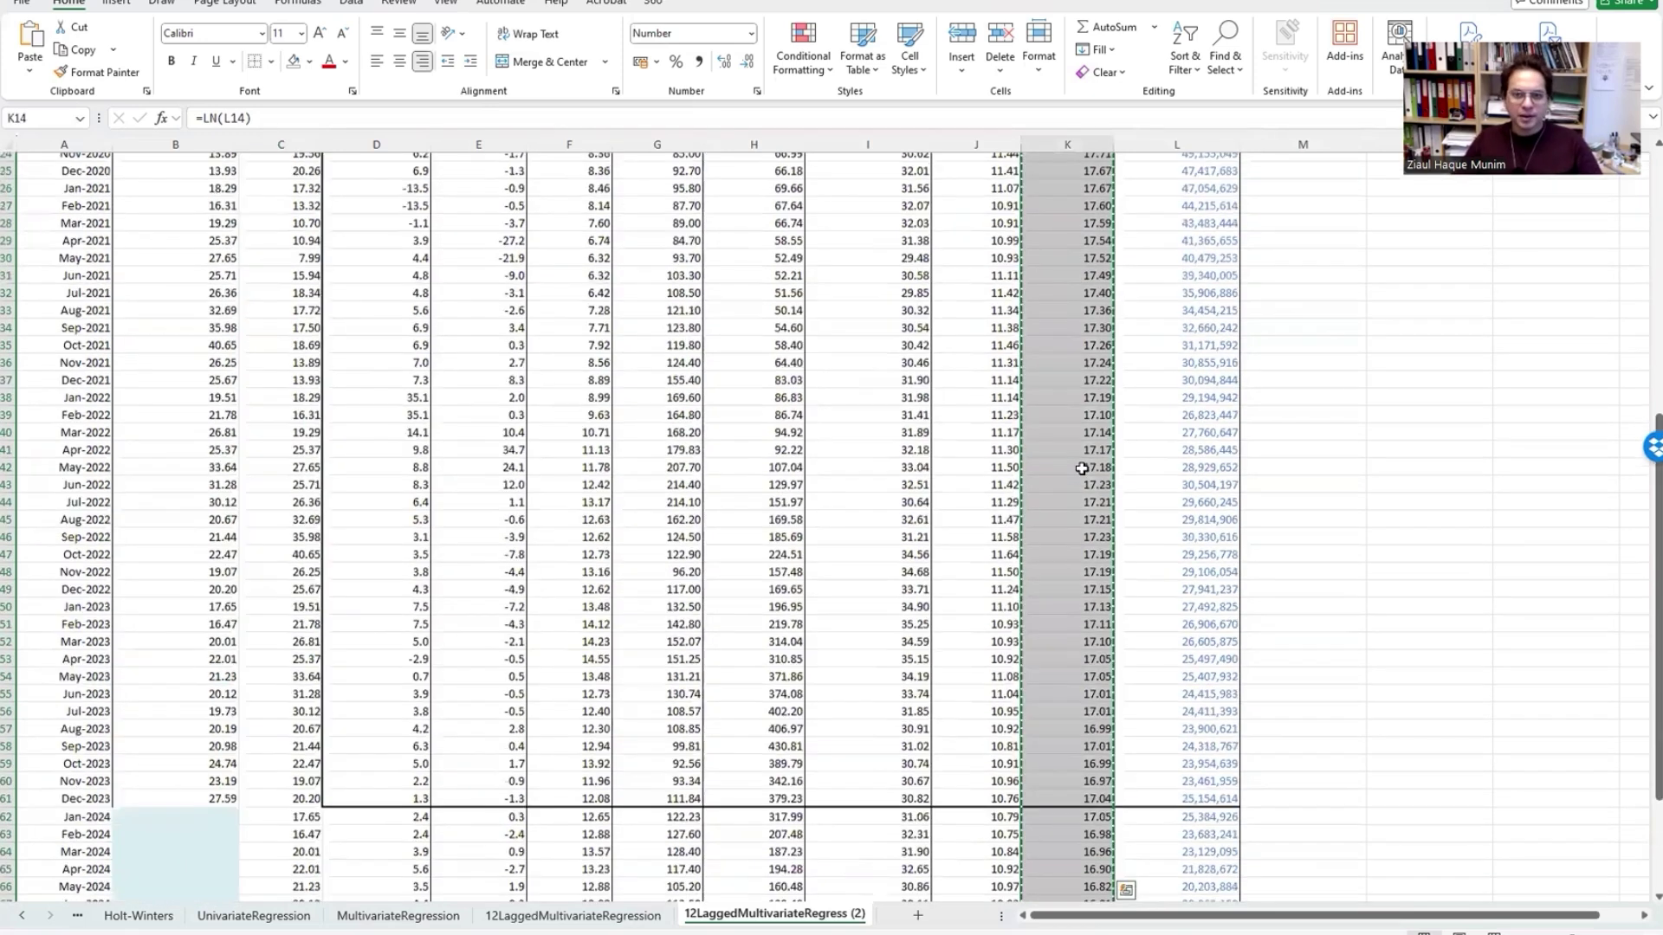
pyautogui.scroll(7, 1082, 469)
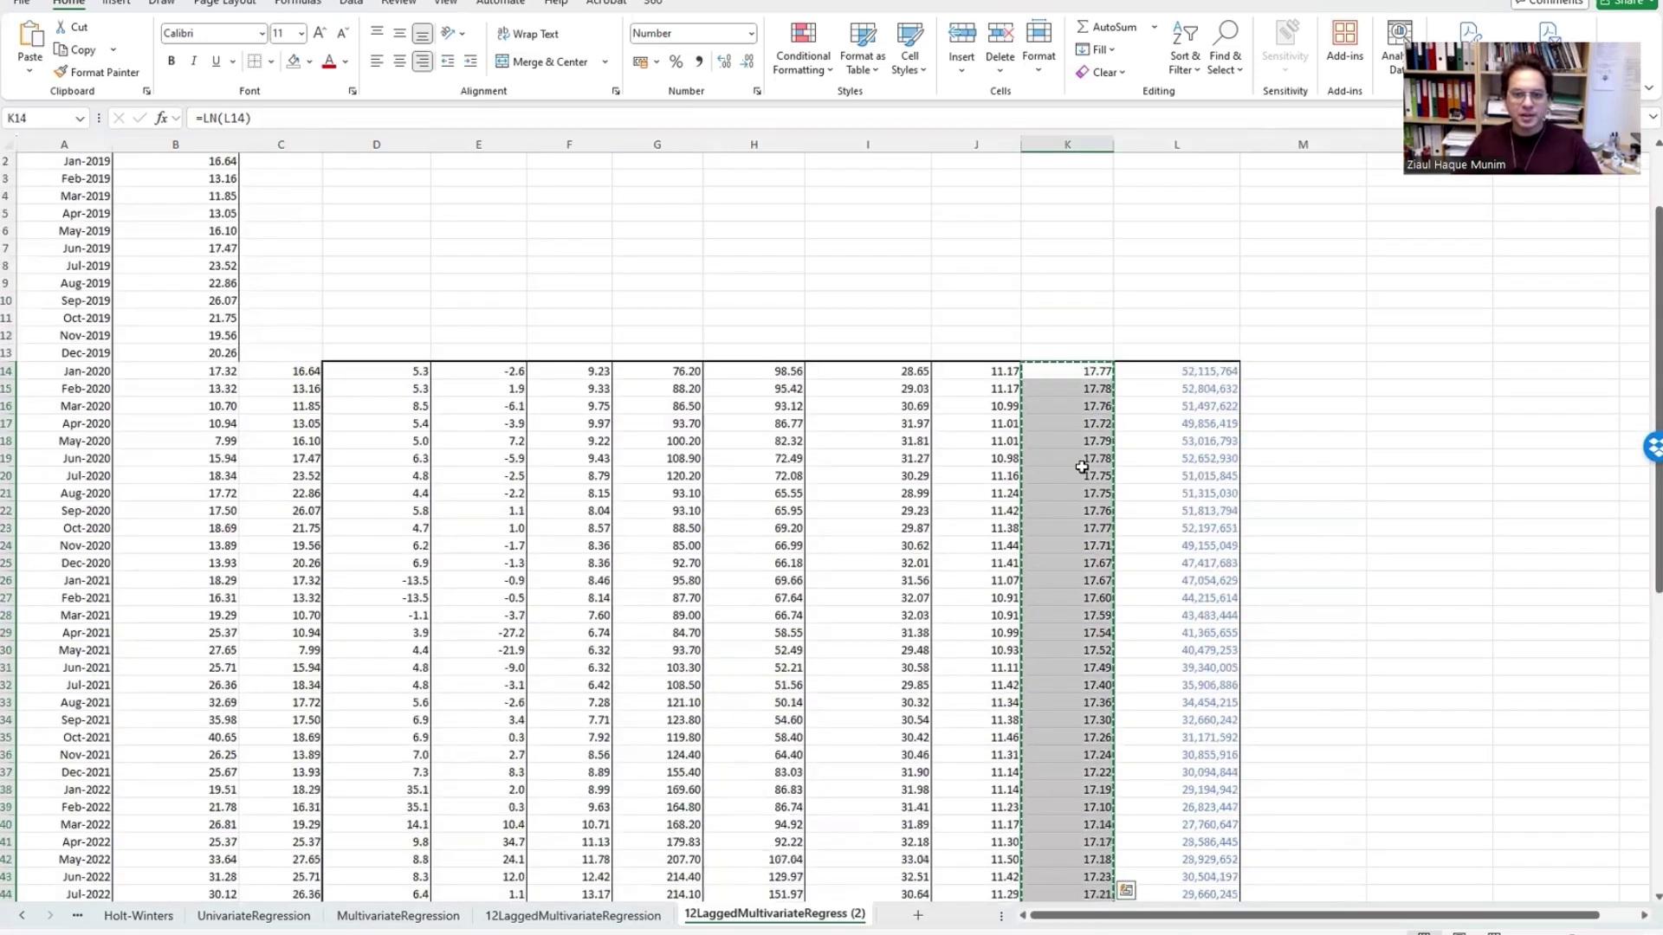
pyautogui.click(1076, 368)
pyautogui.rightClick(1076, 368)
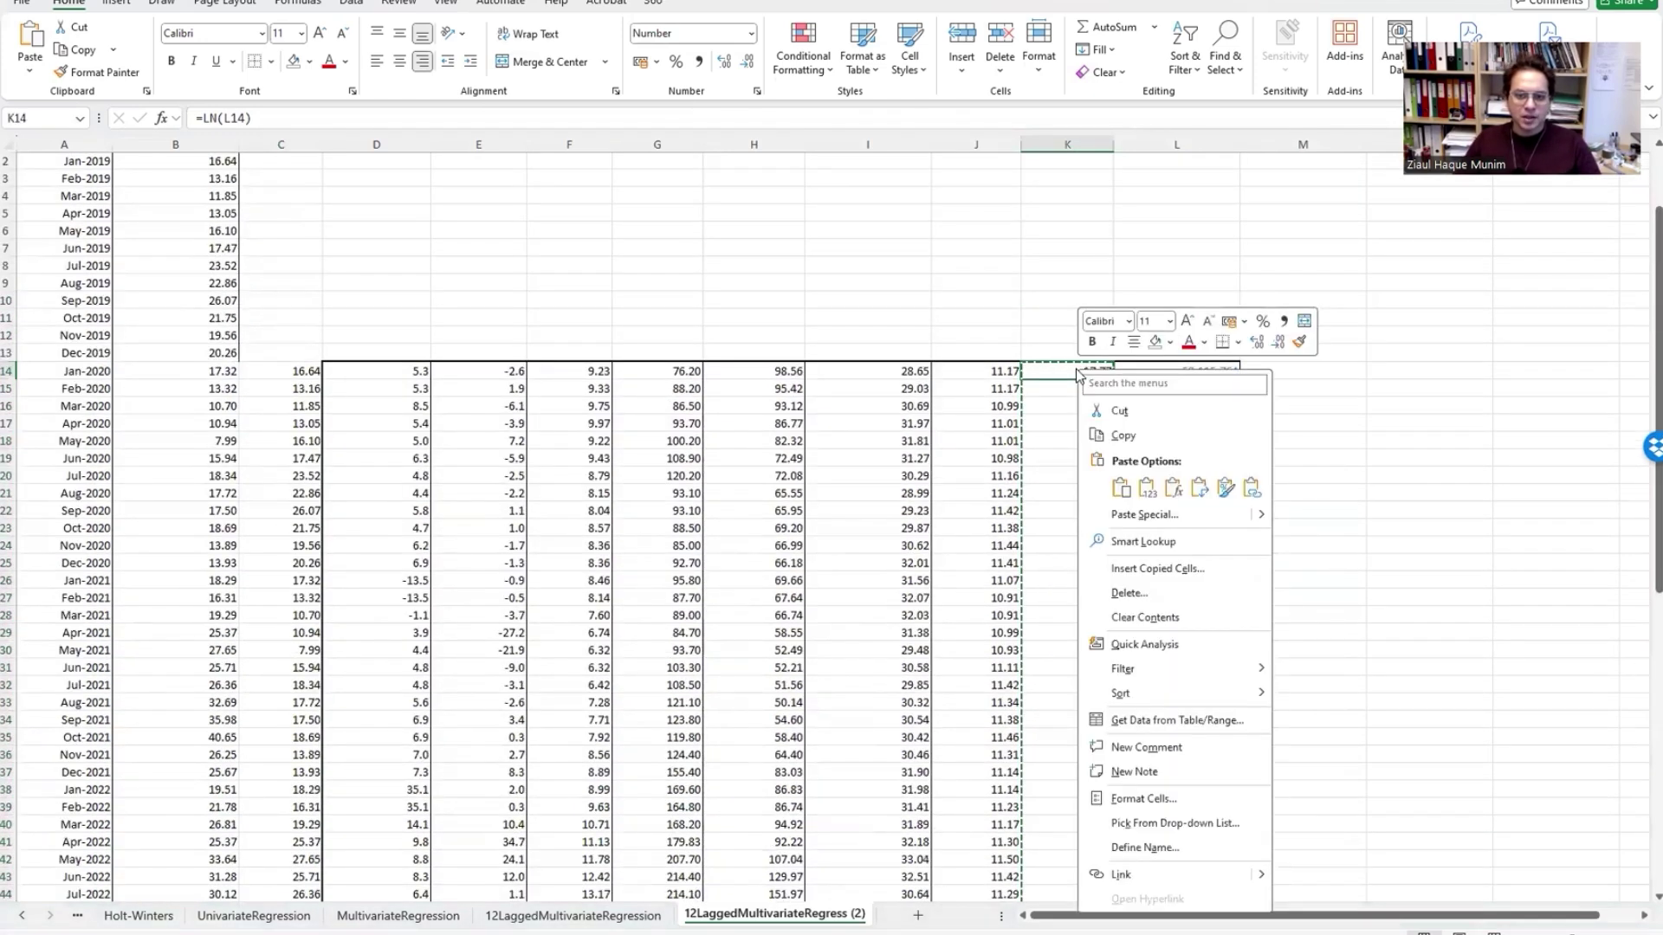
pyautogui.click(1150, 484)
# Step: Clear the raw orderbook data from column L and select rows 2–13
pyautogui.scroll(2, 1302, 401)
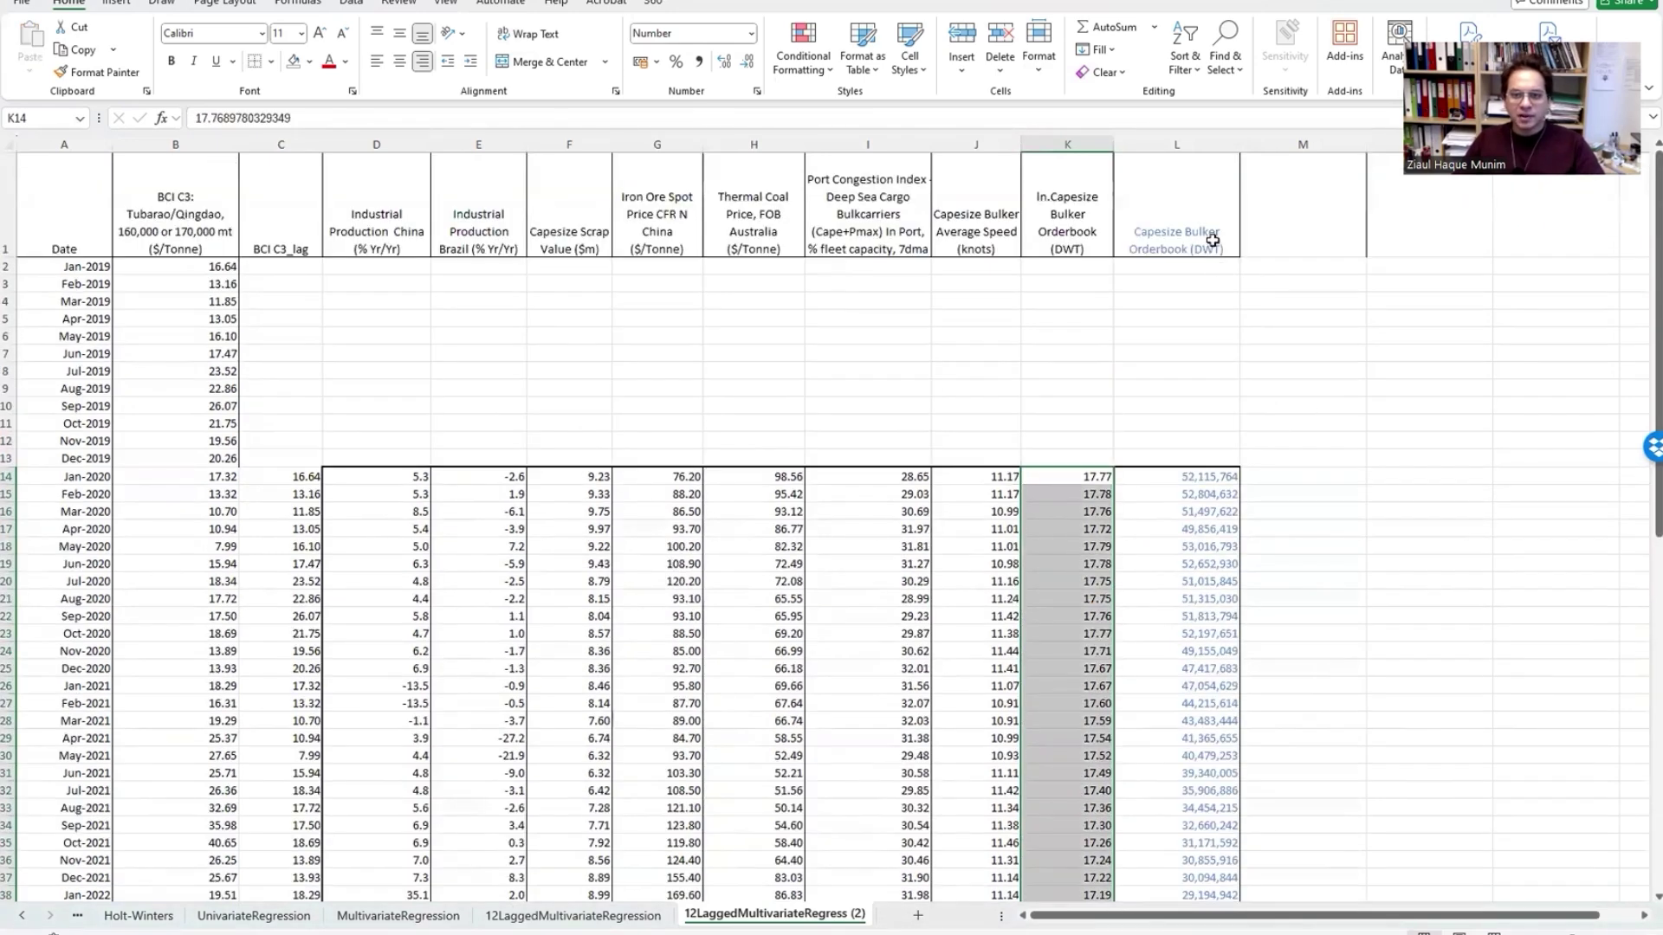
pyautogui.click(1204, 131)
pyautogui.rightClick(1204, 132)
pyautogui.click(1284, 349)
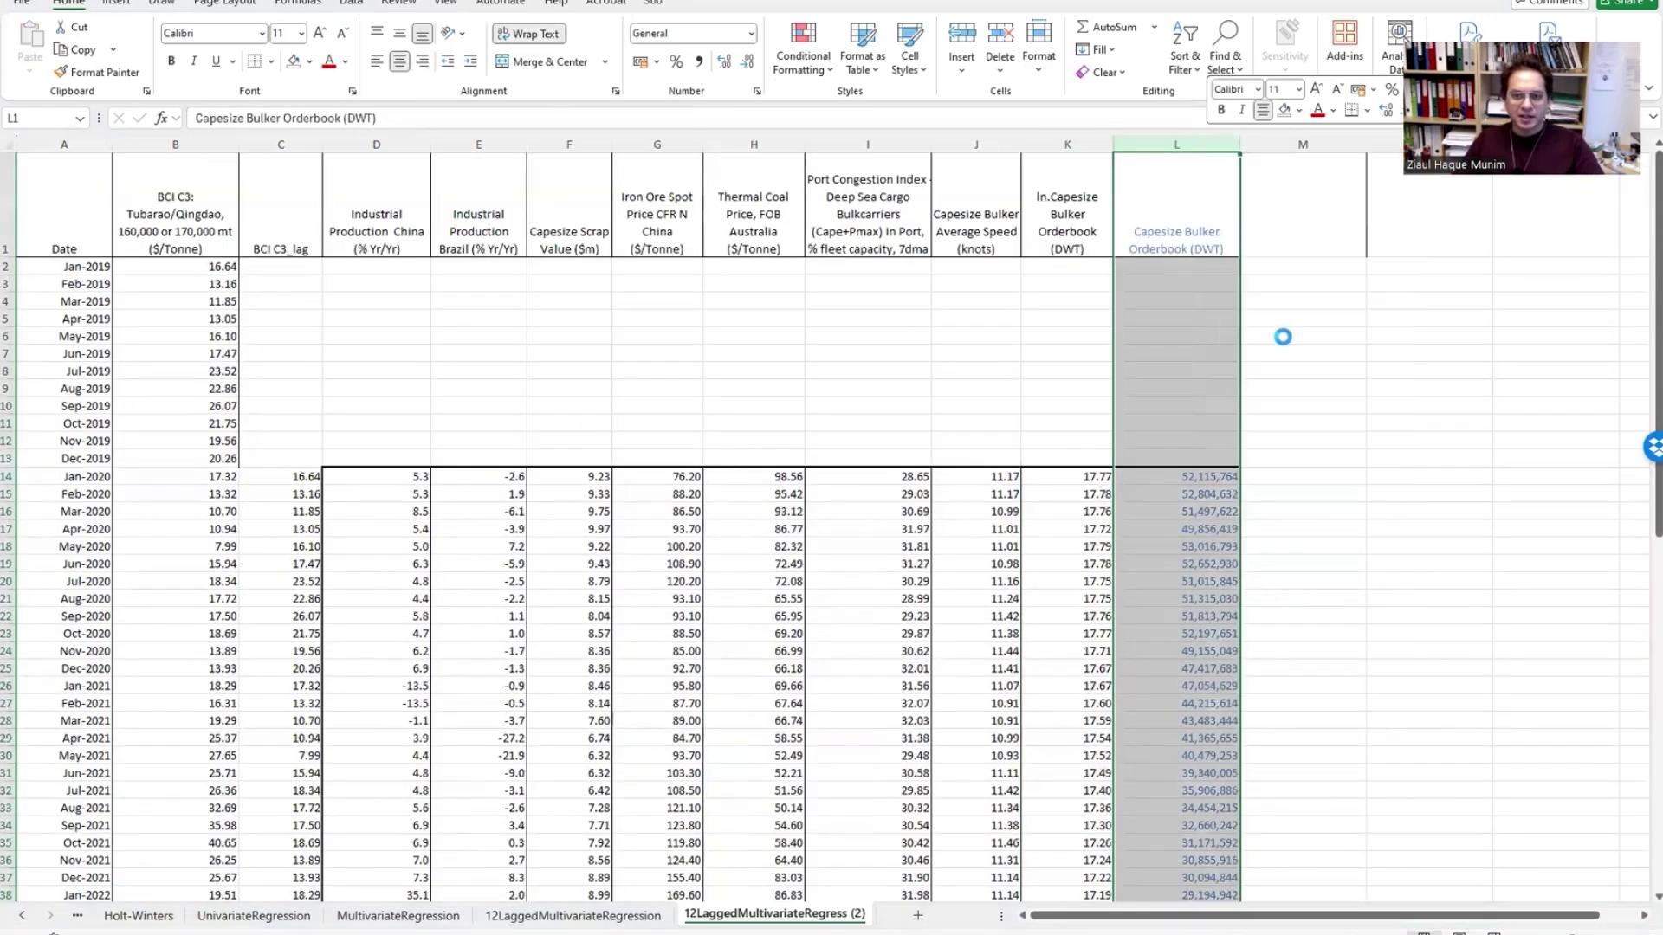
pyautogui.click(507, 356)
pyautogui.moveTo(6, 266); pyautogui.dragTo(16, 464)
# Step: Delete the twelve 2019 rows 2–13 and scroll through the data to check it
pyautogui.rightClick(16, 463)
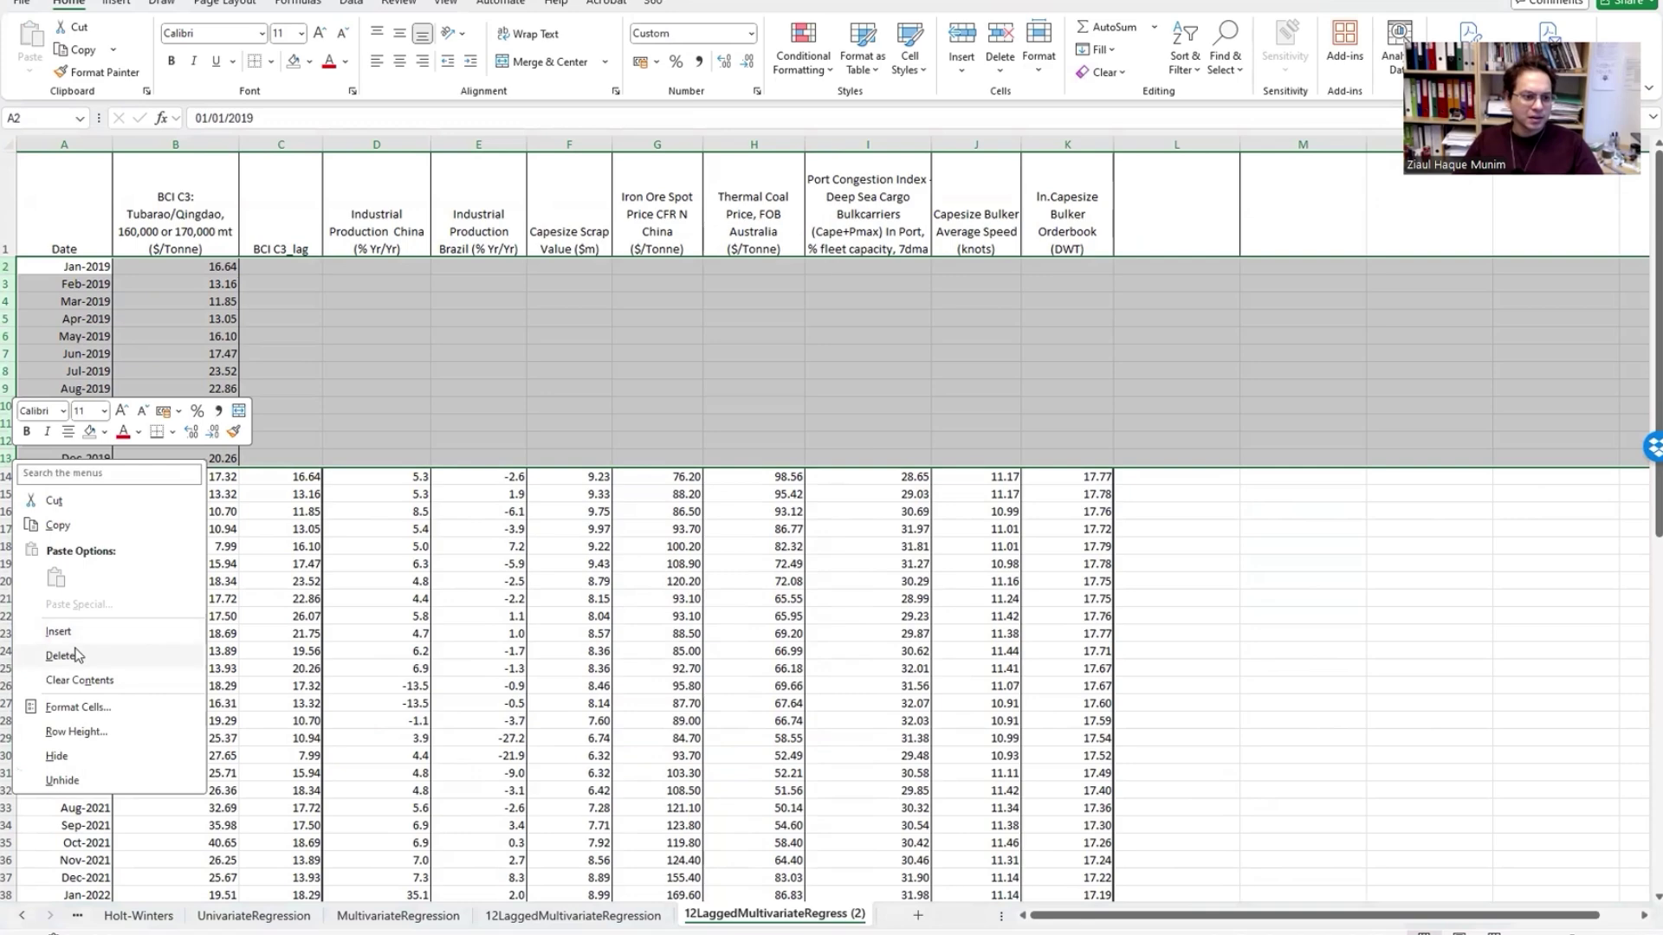
pyautogui.click(76, 654)
pyautogui.click(1219, 543)
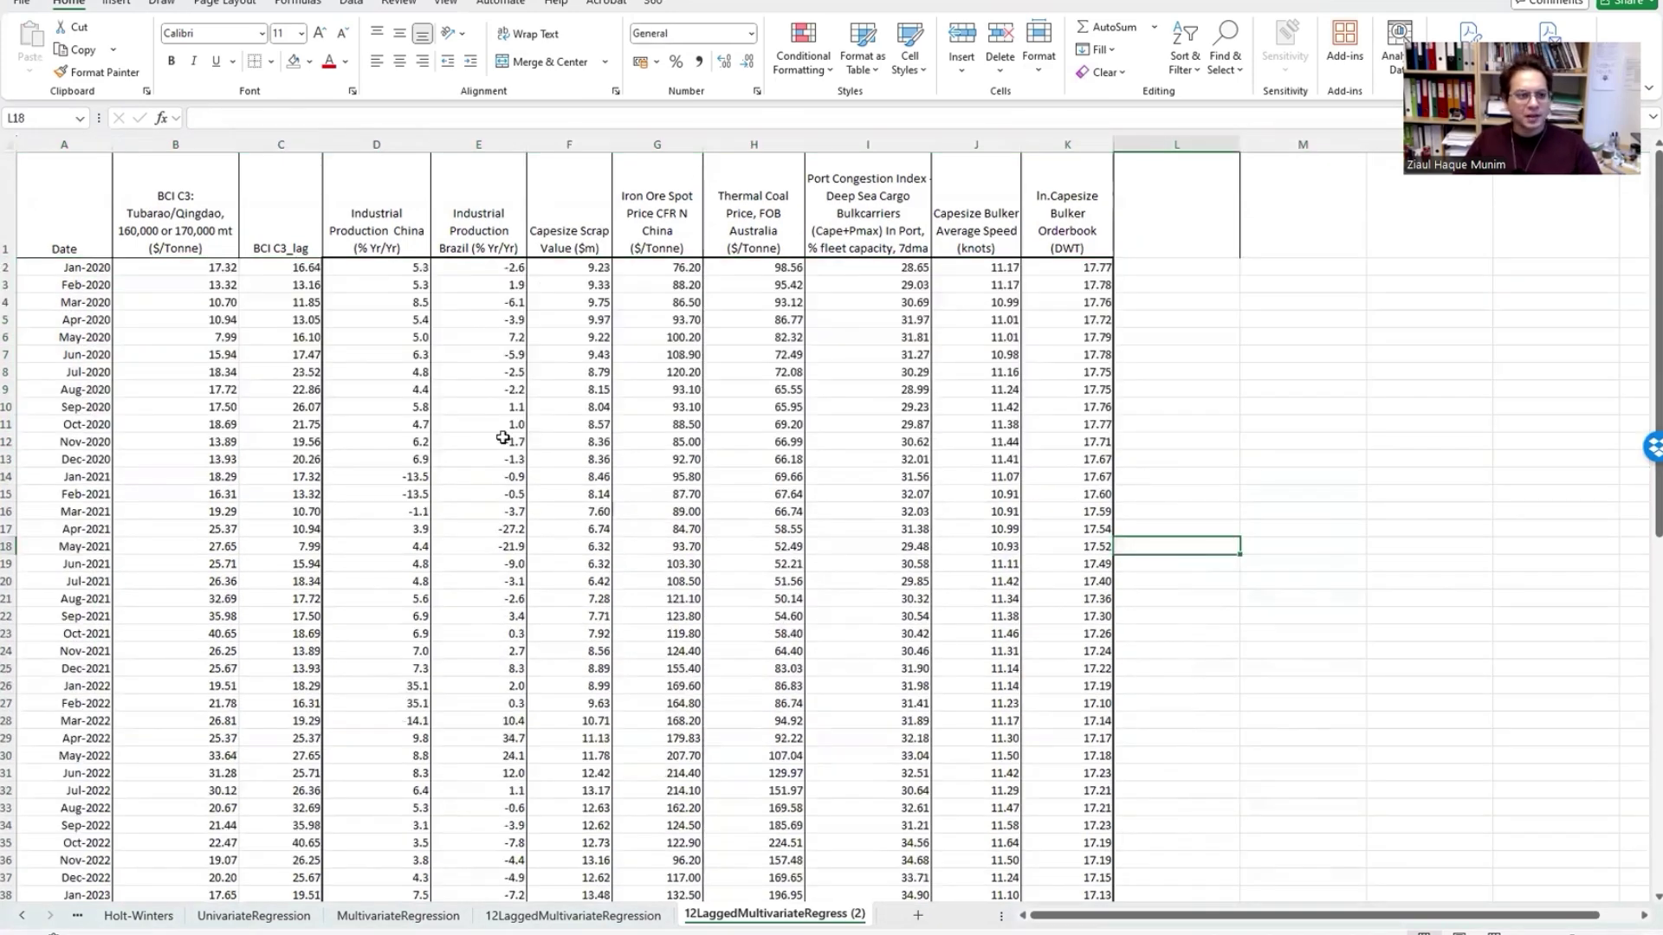
pyautogui.scroll(-5, 503, 438)
pyautogui.scroll(-1, 502, 437)
pyautogui.scroll(1, 503, 437)
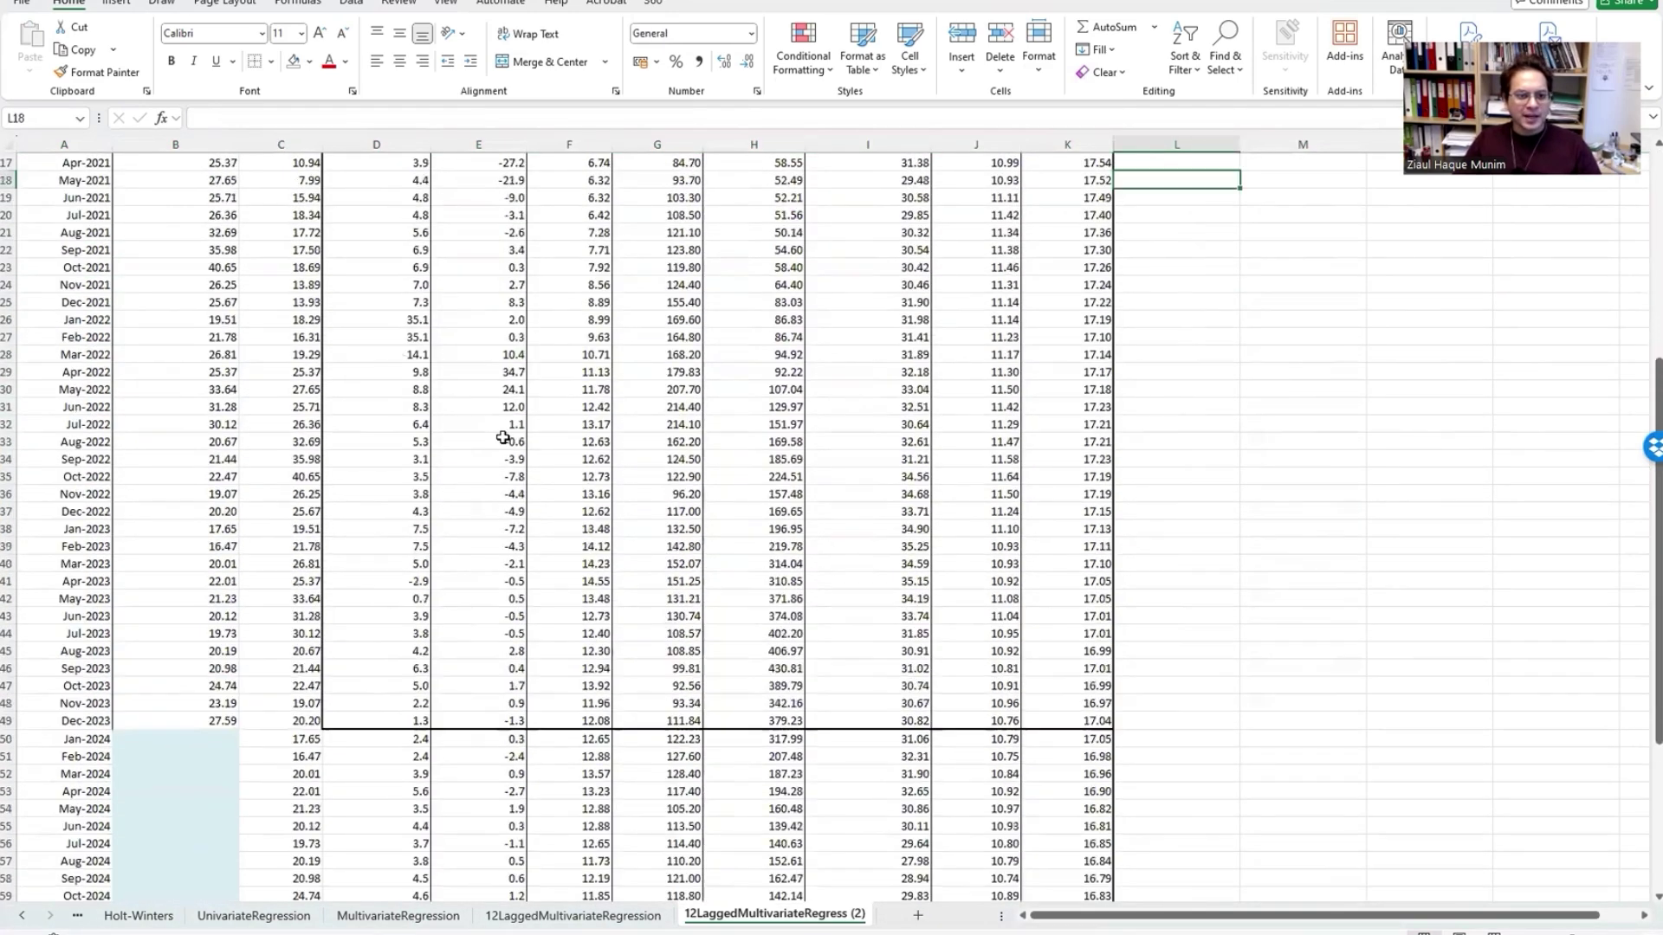
pyautogui.scroll(5, 502, 437)
pyautogui.click(1181, 352)
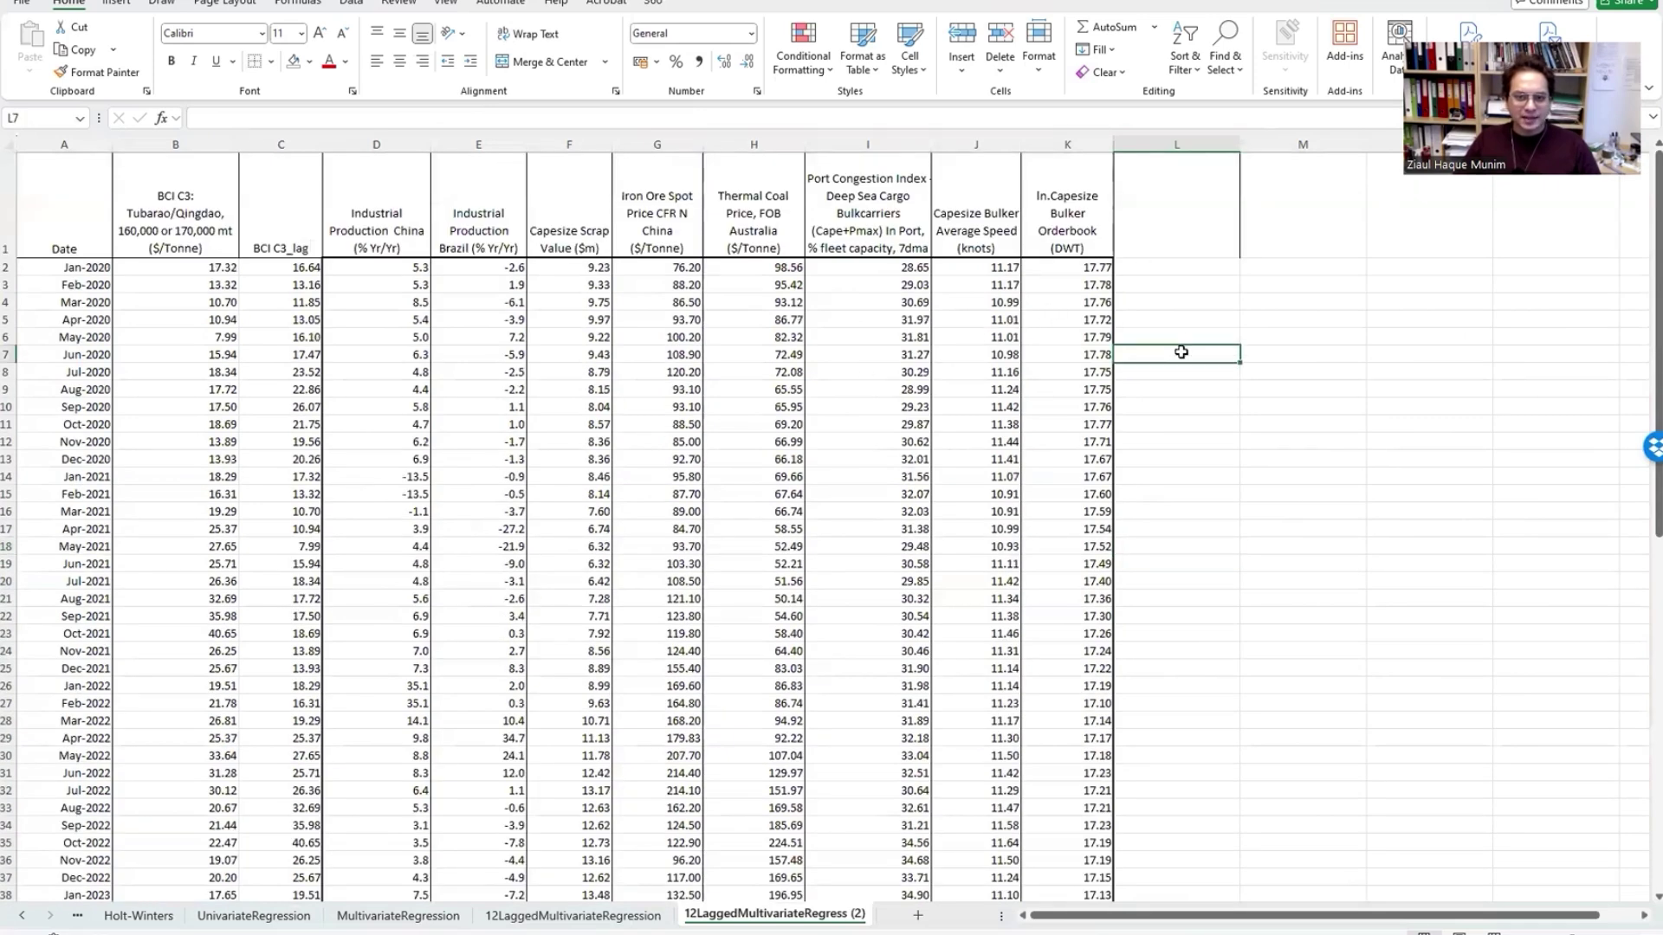
pyautogui.scroll(-15, 443, 540)
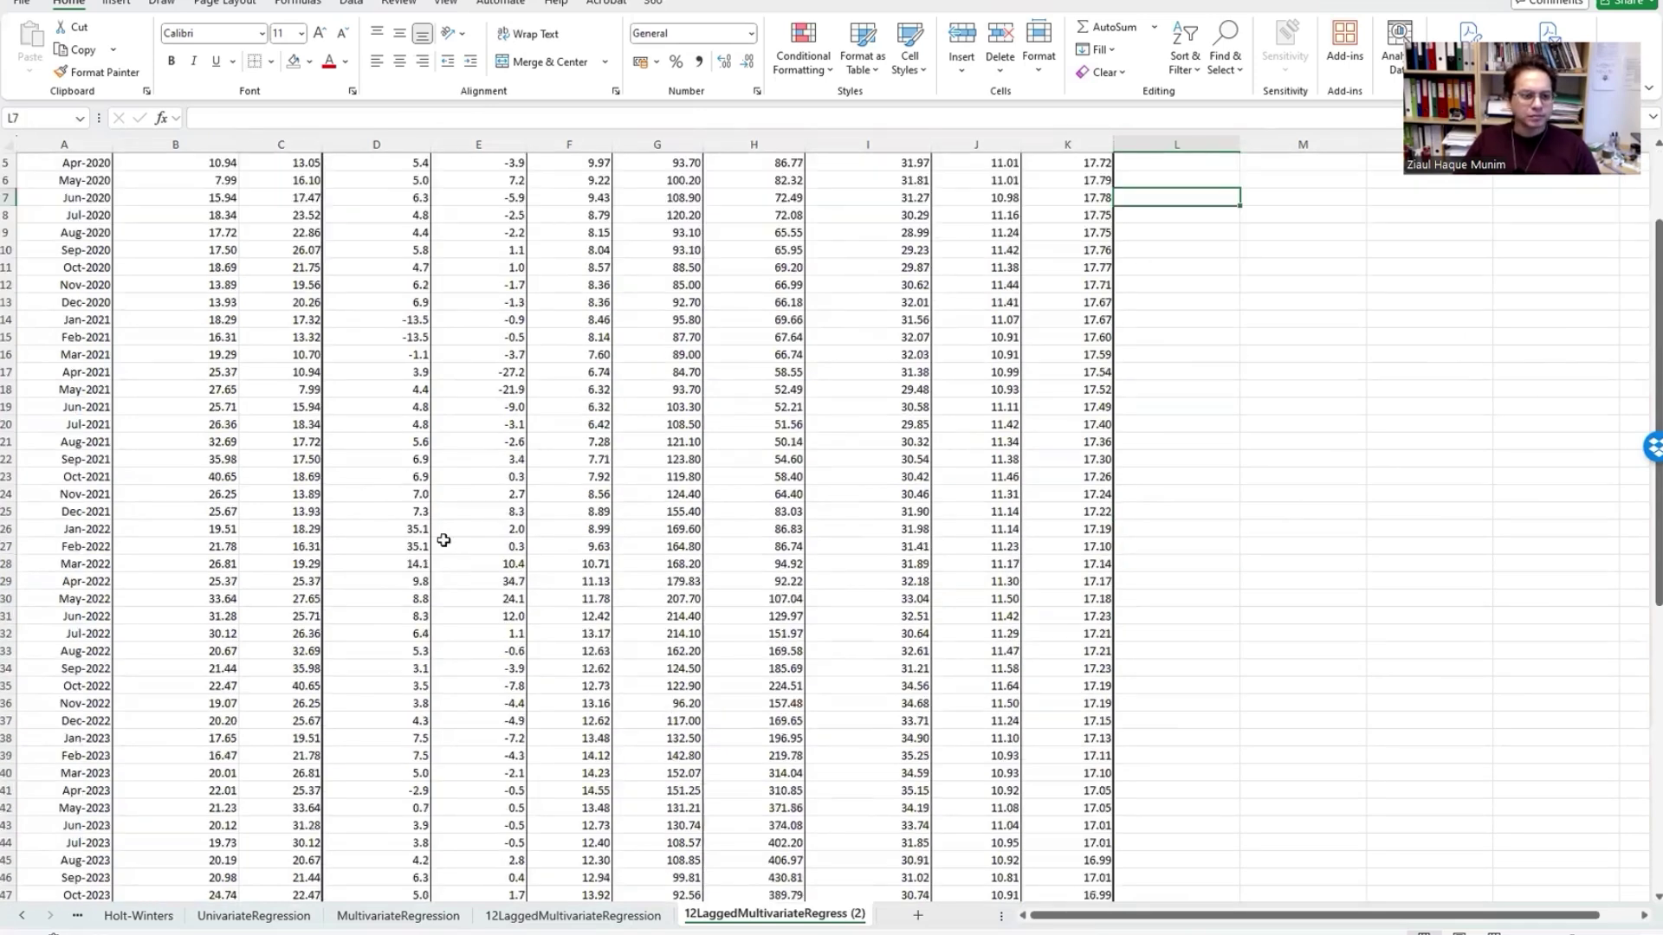
pyautogui.scroll(14, 444, 540)
pyautogui.click(1181, 544)
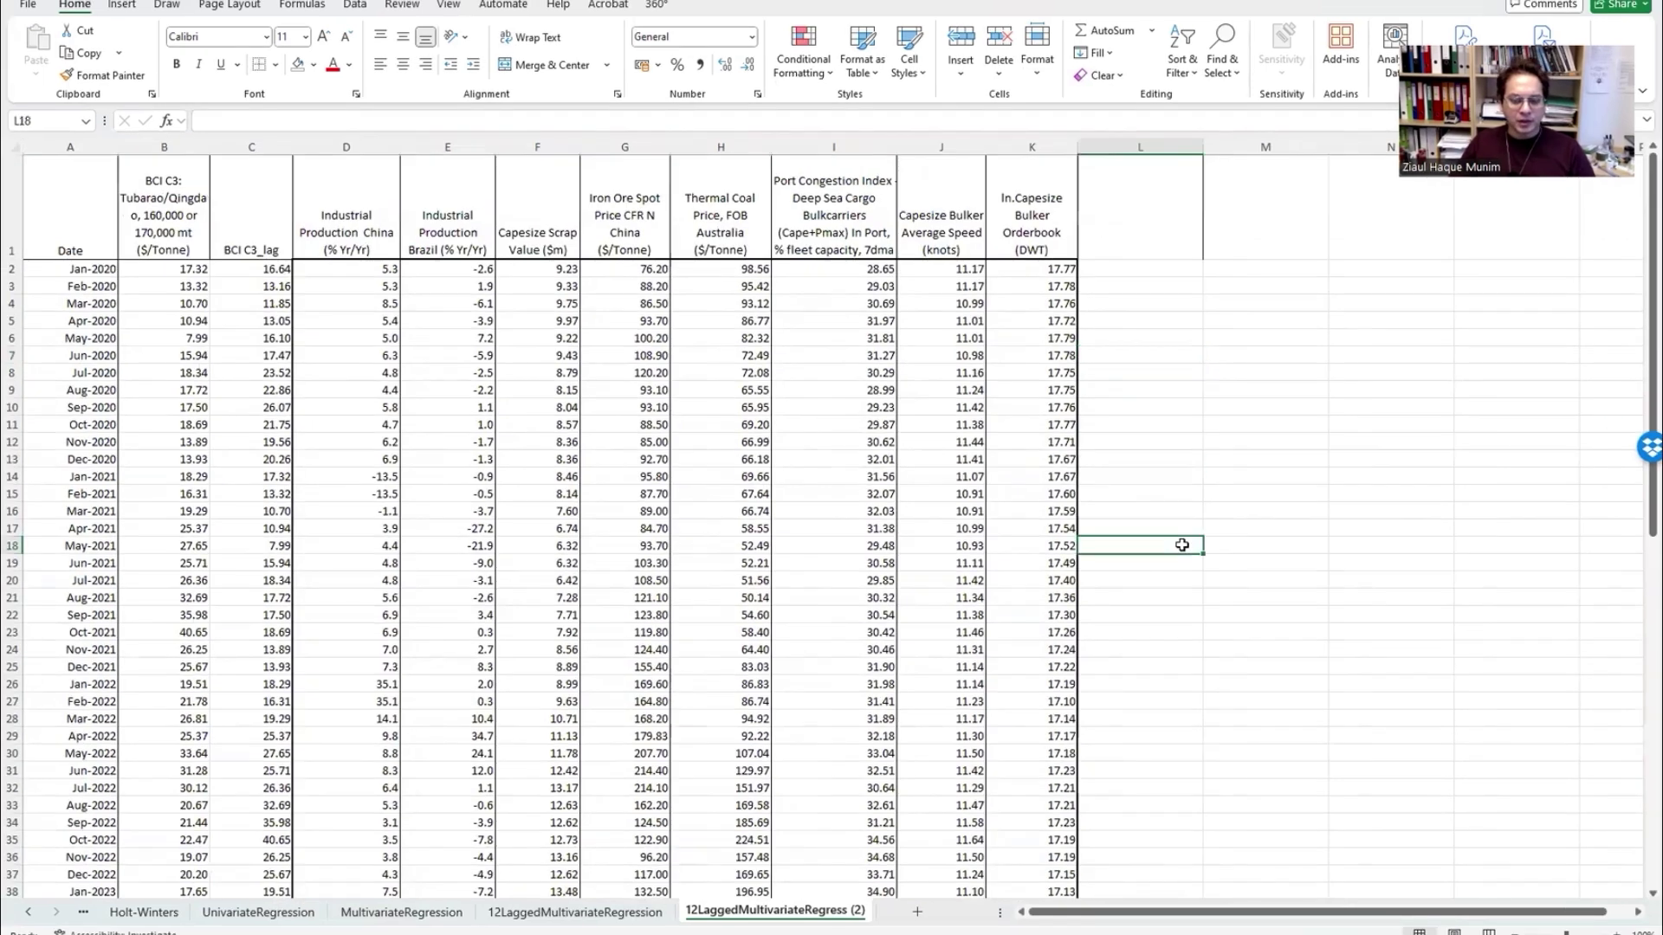
# Step: Turn on the Analysis ToolPak via File > Options > Add-ins > Excel Add-ins
pyautogui.click(366, 9)
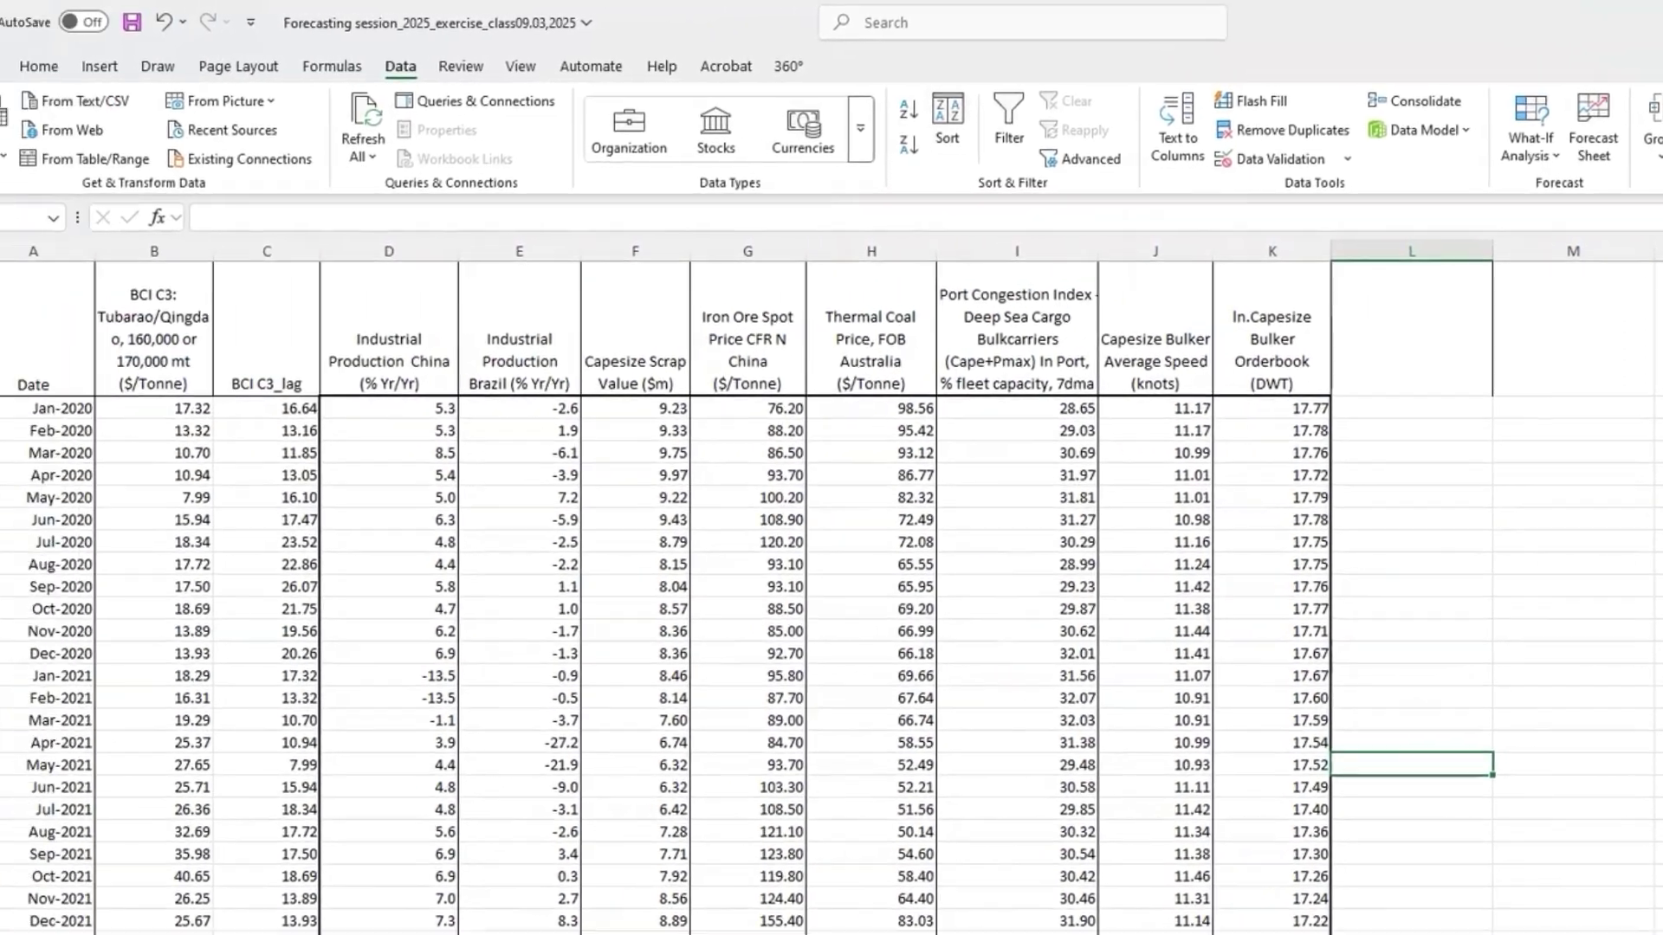
pyautogui.click(28, 63)
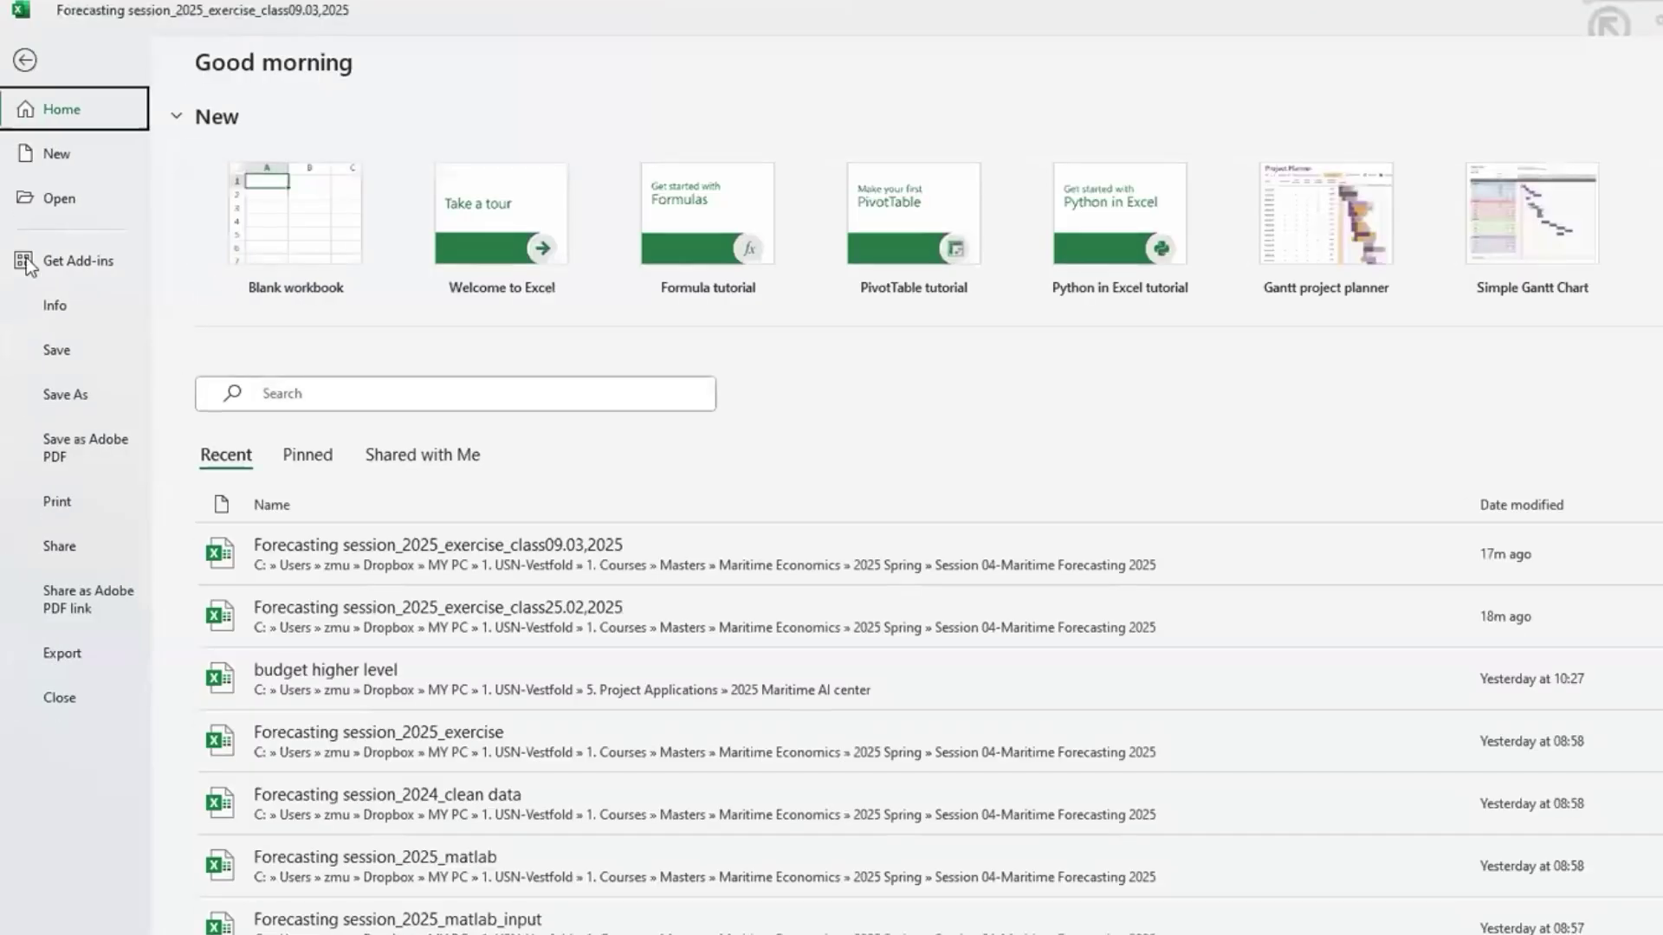
pyautogui.click(69, 853)
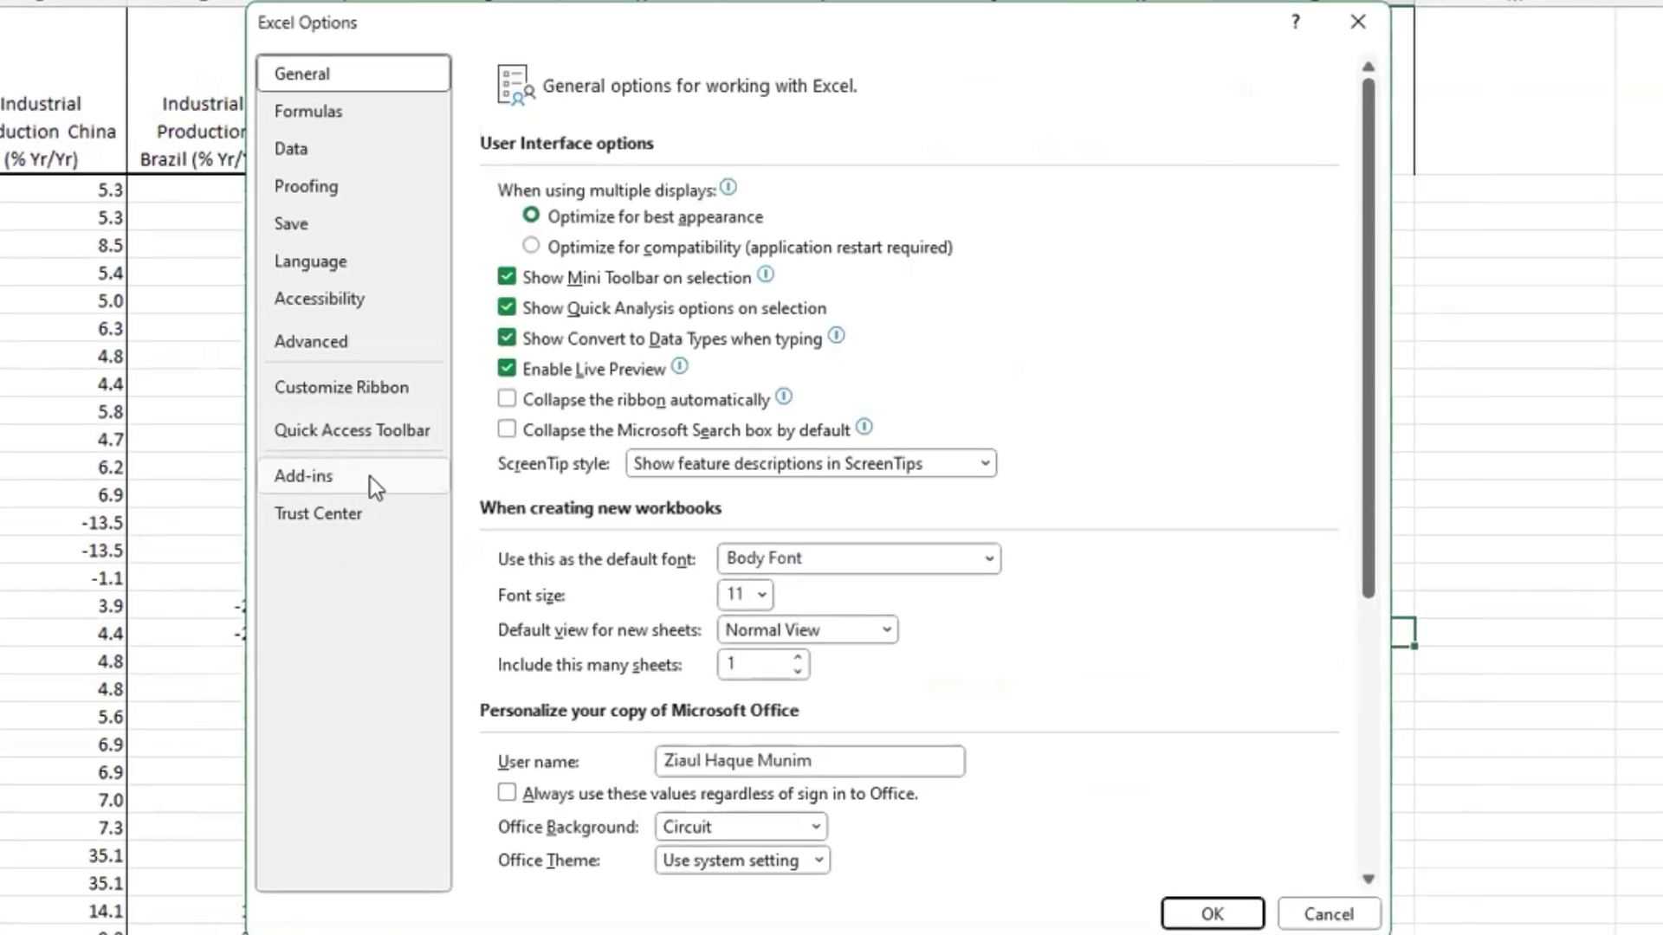
pyautogui.click(371, 477)
pyautogui.click(818, 855)
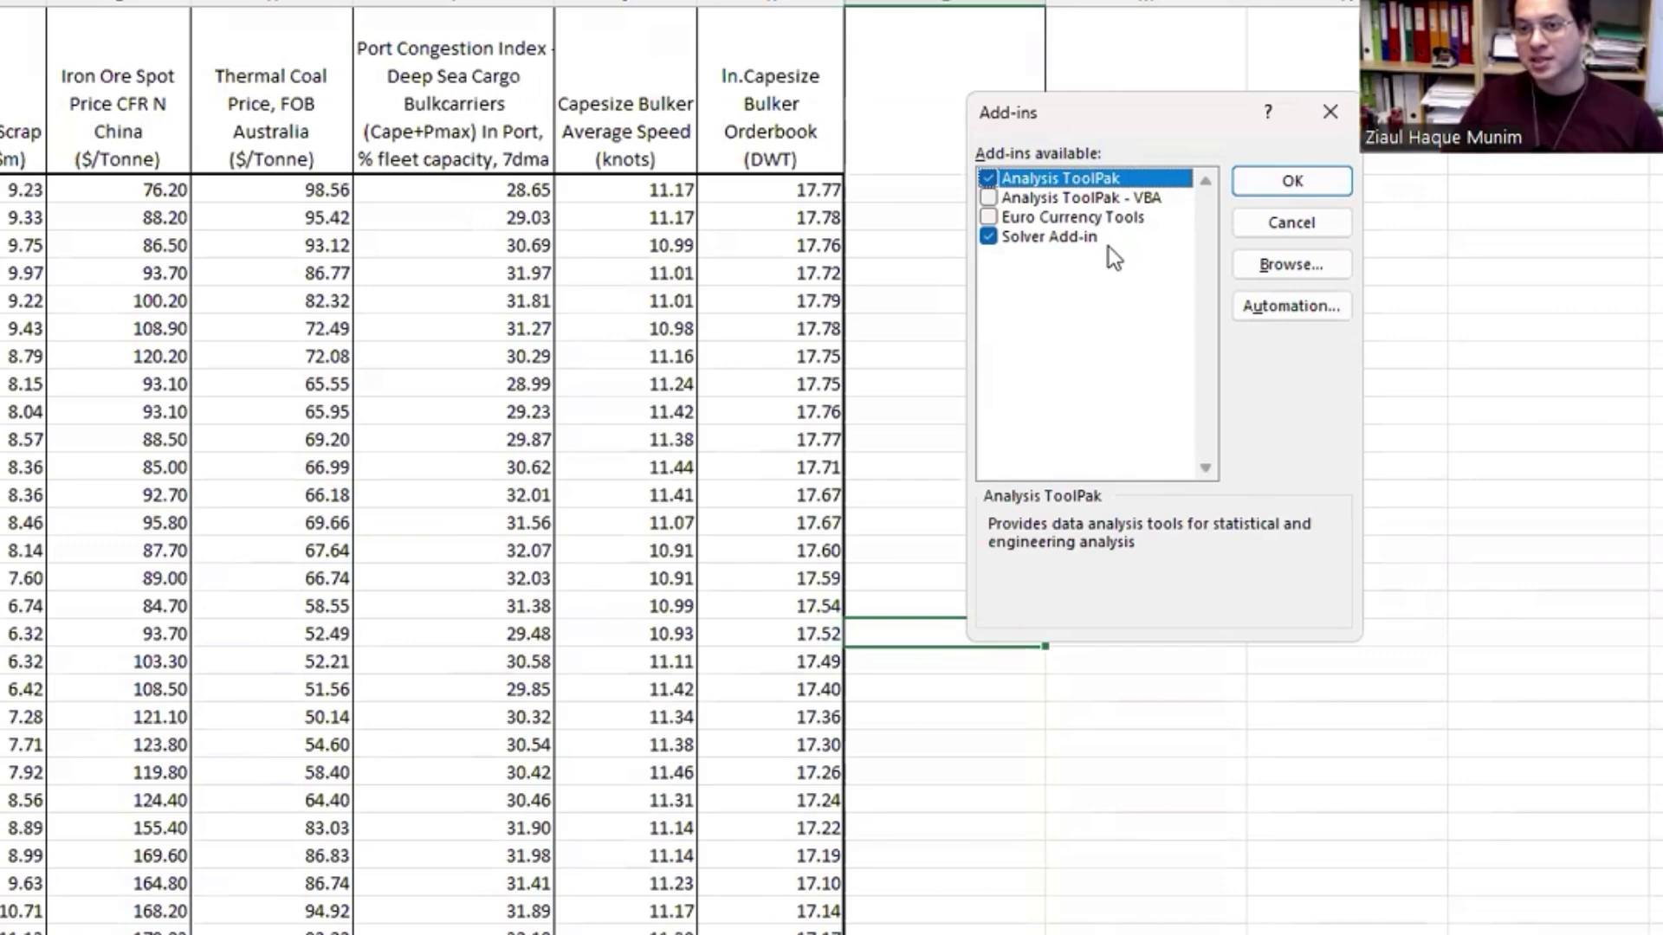
pyautogui.click(1266, 185)
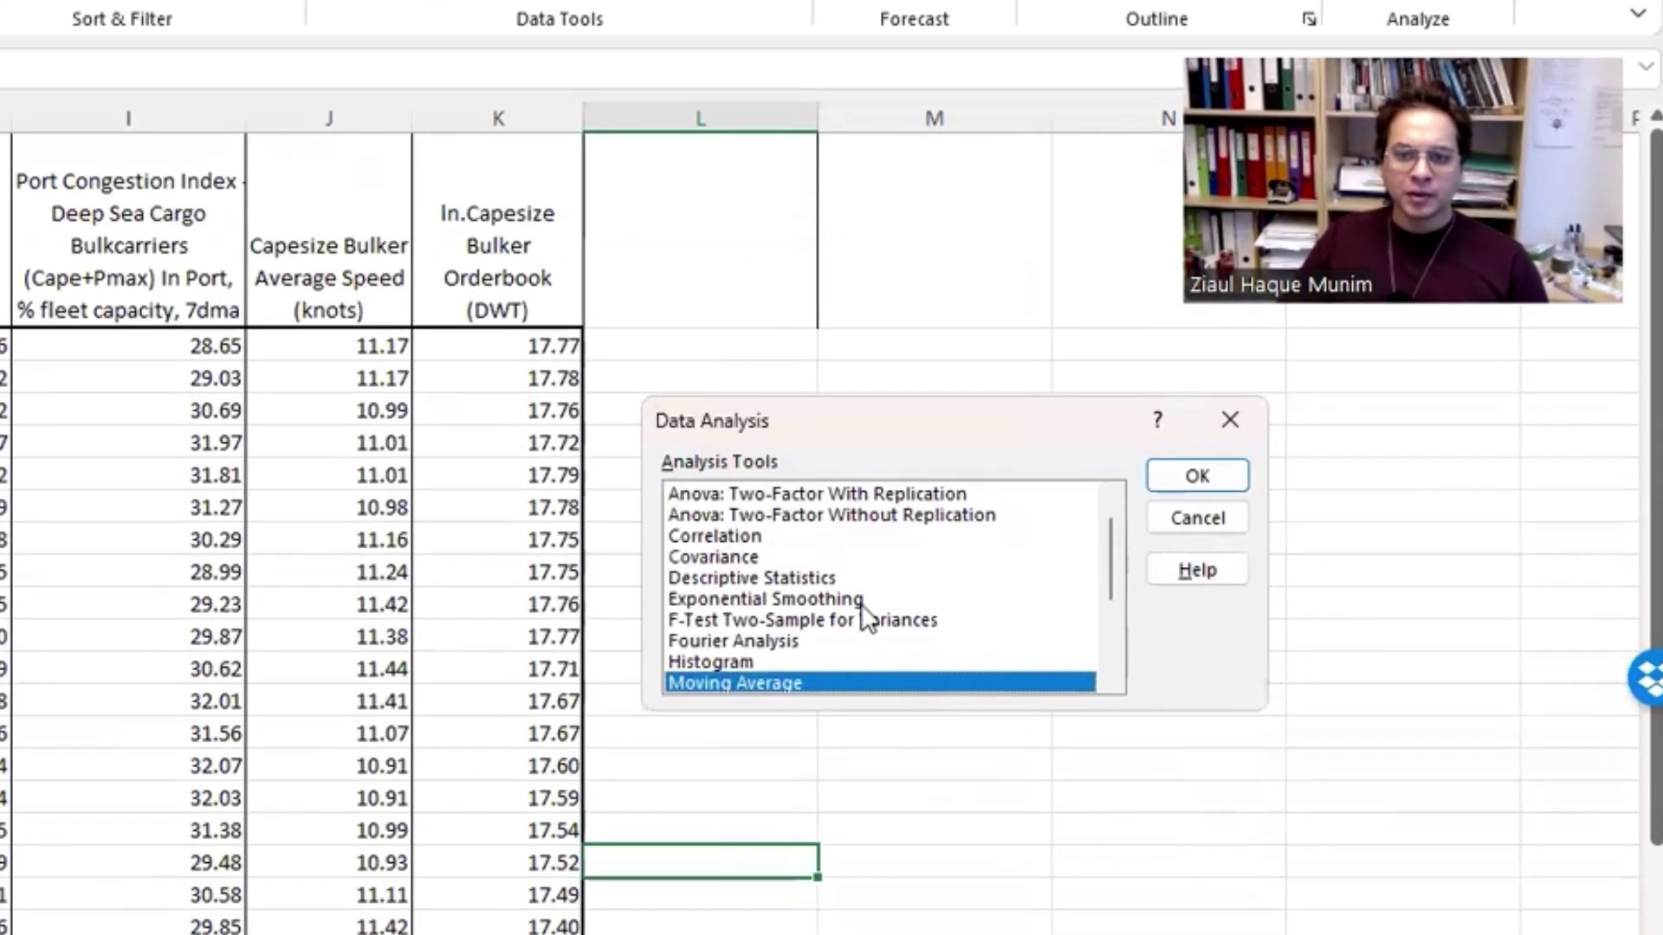
# Step: Open the Regression tool from Data Analysis and move its dialog aside
pyautogui.scroll(1, 1228, 406)
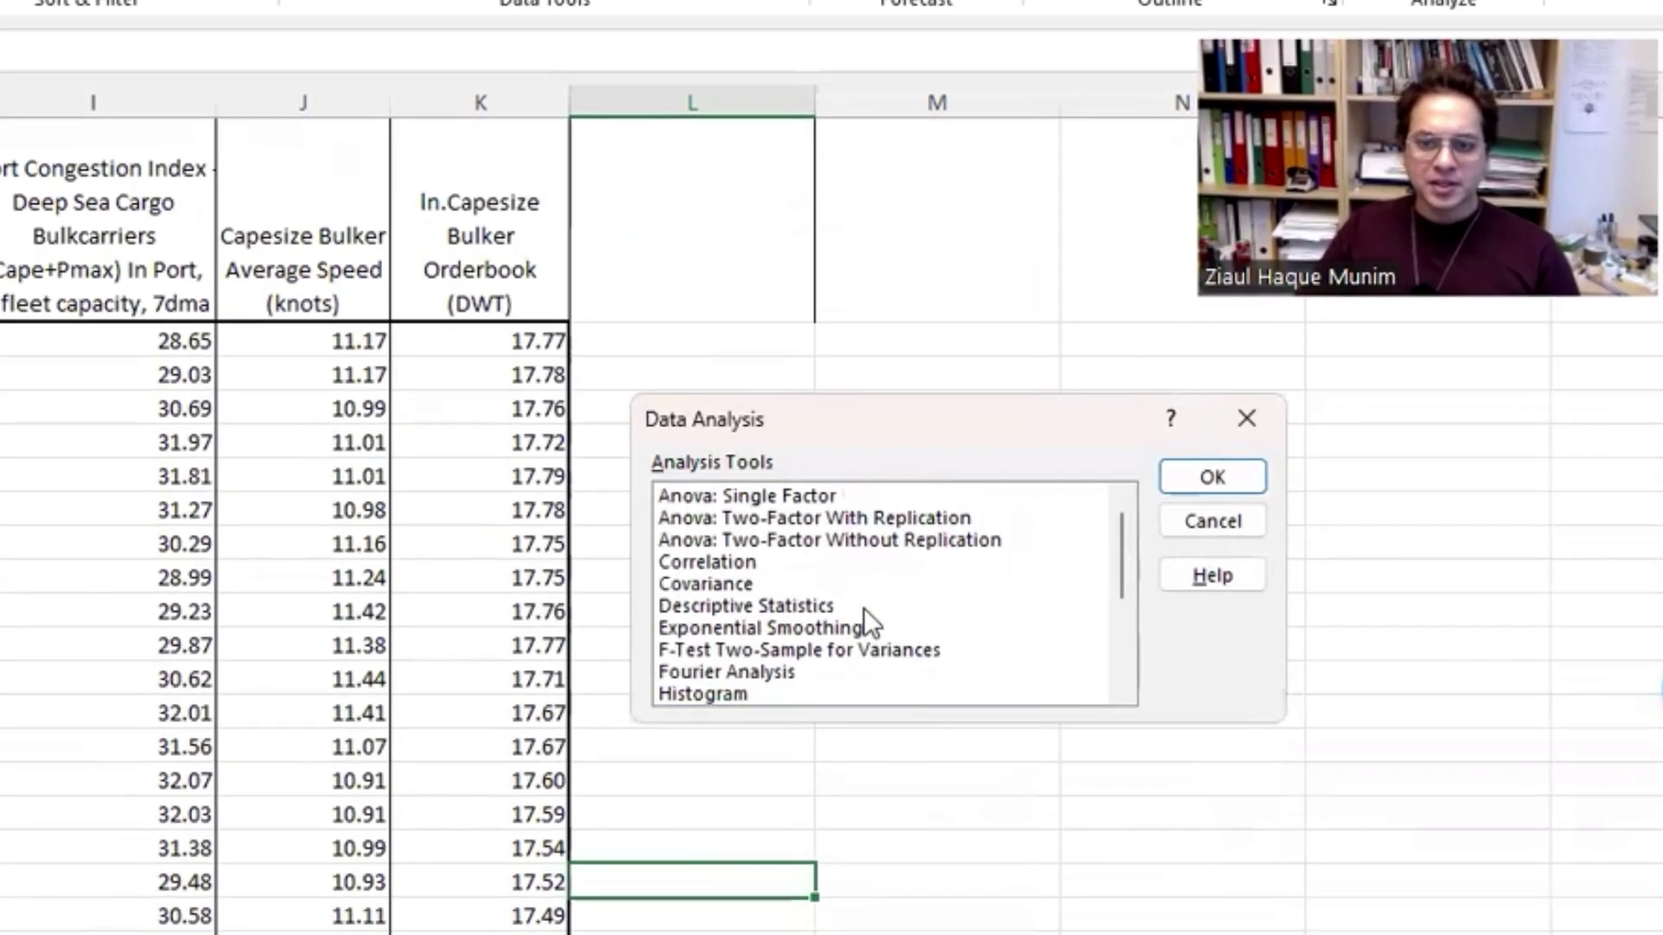
pyautogui.scroll(-3, 866, 598)
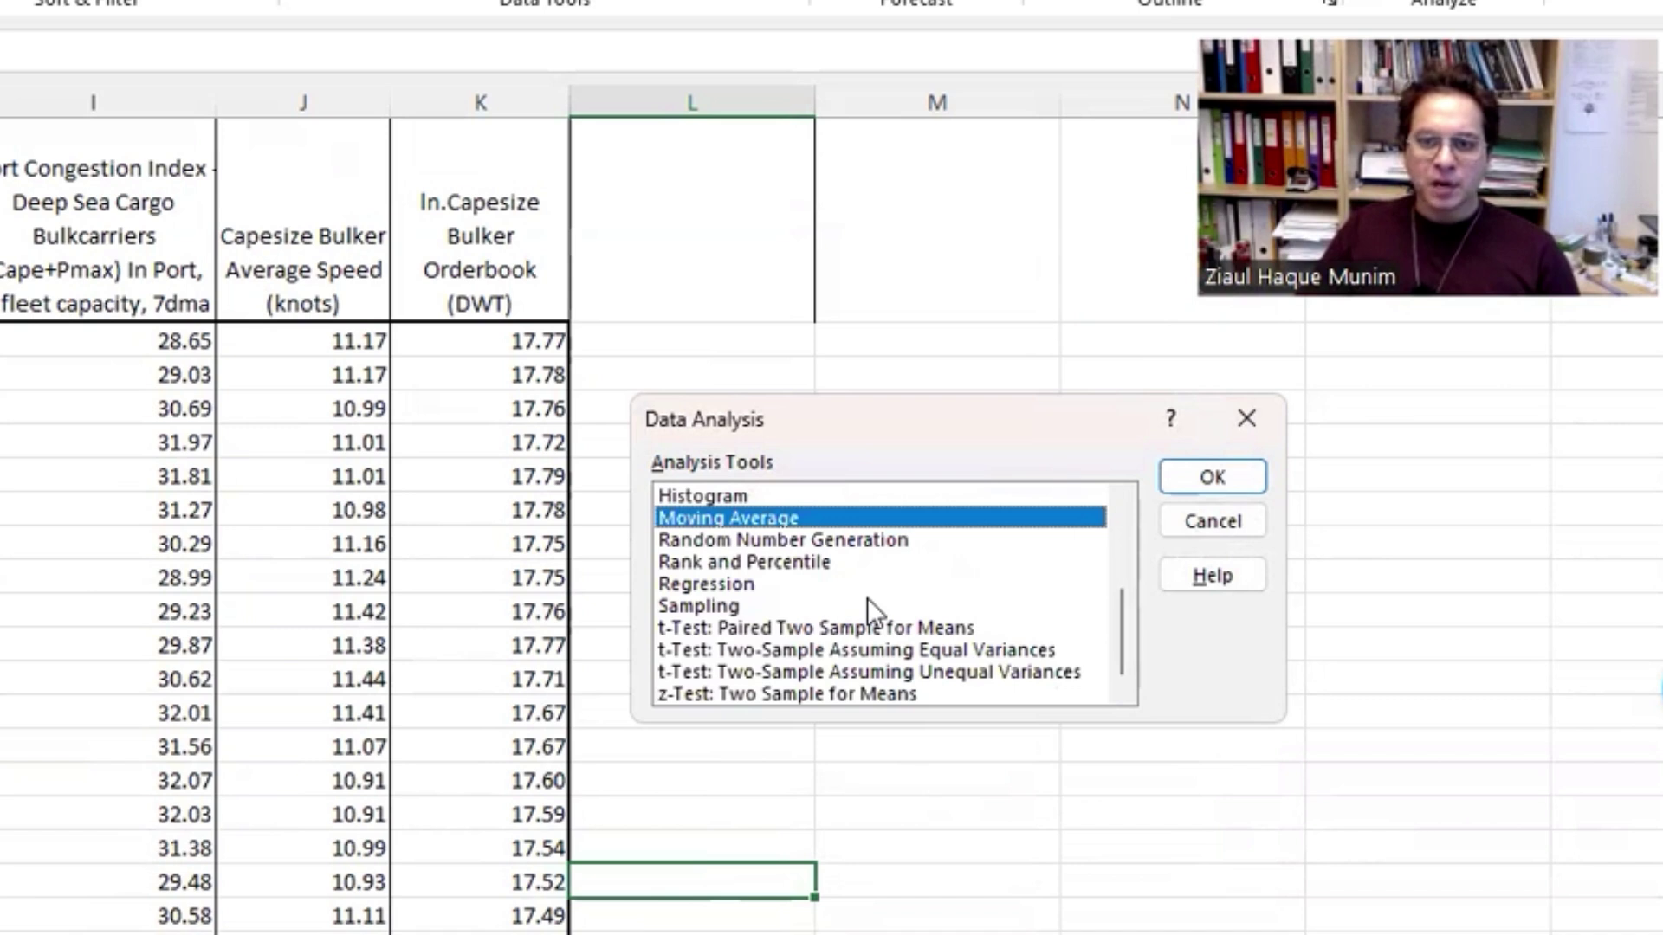
pyautogui.scroll(3, 866, 597)
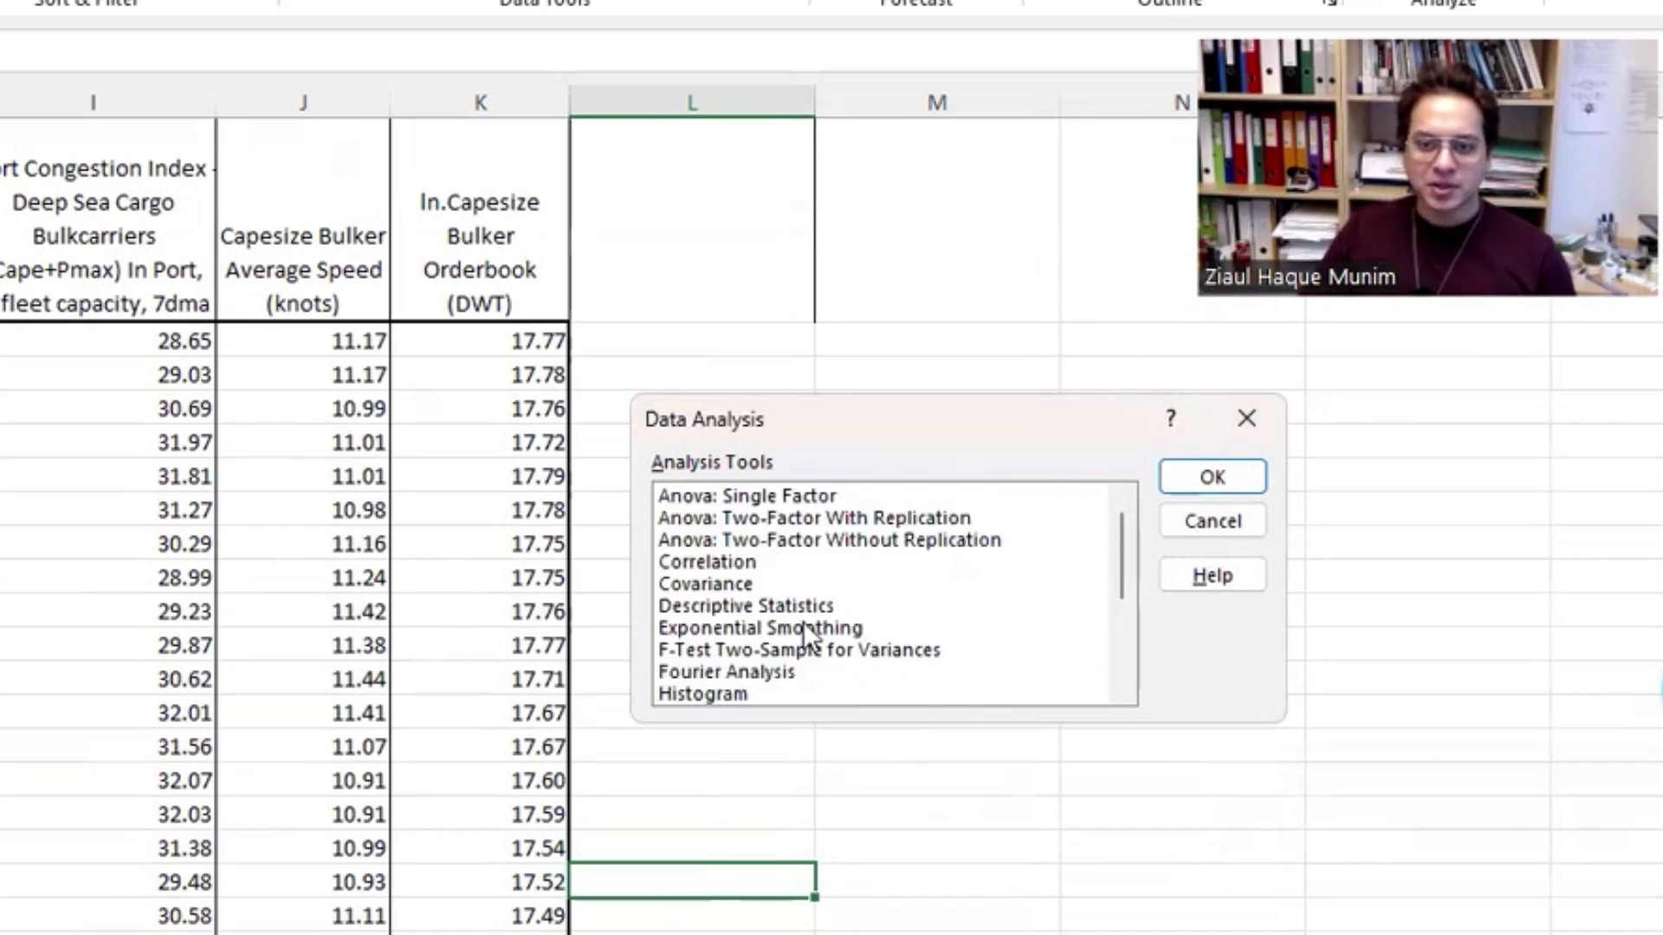
pyautogui.scroll(-2, 803, 622)
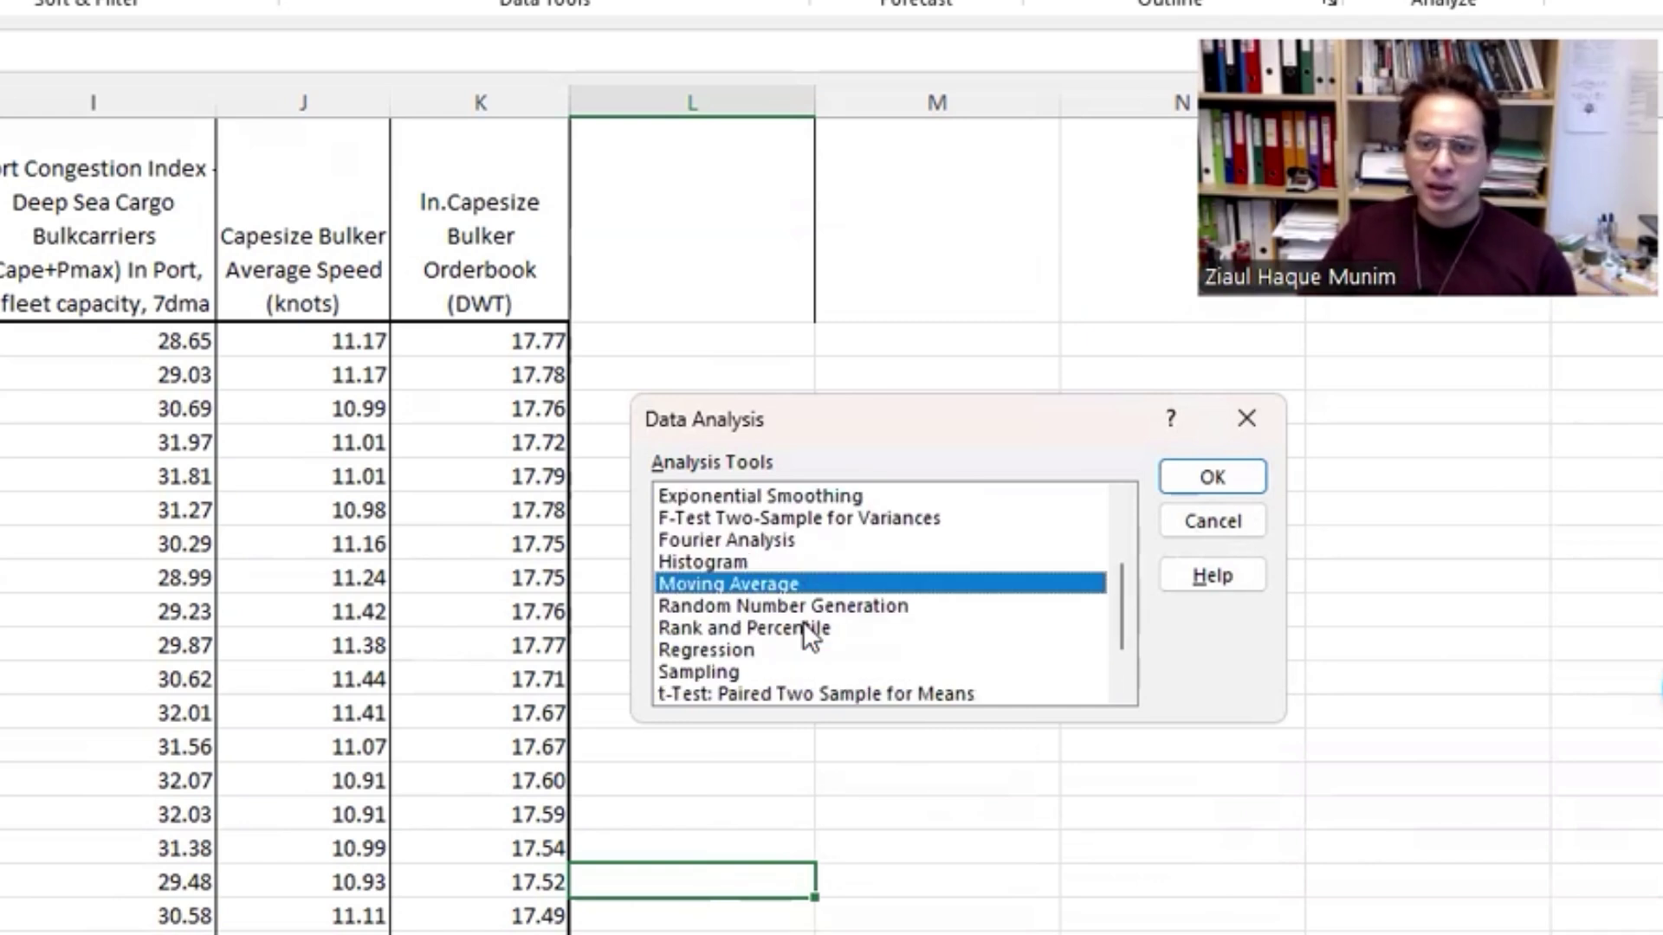
pyautogui.click(765, 647)
pyautogui.click(1224, 474)
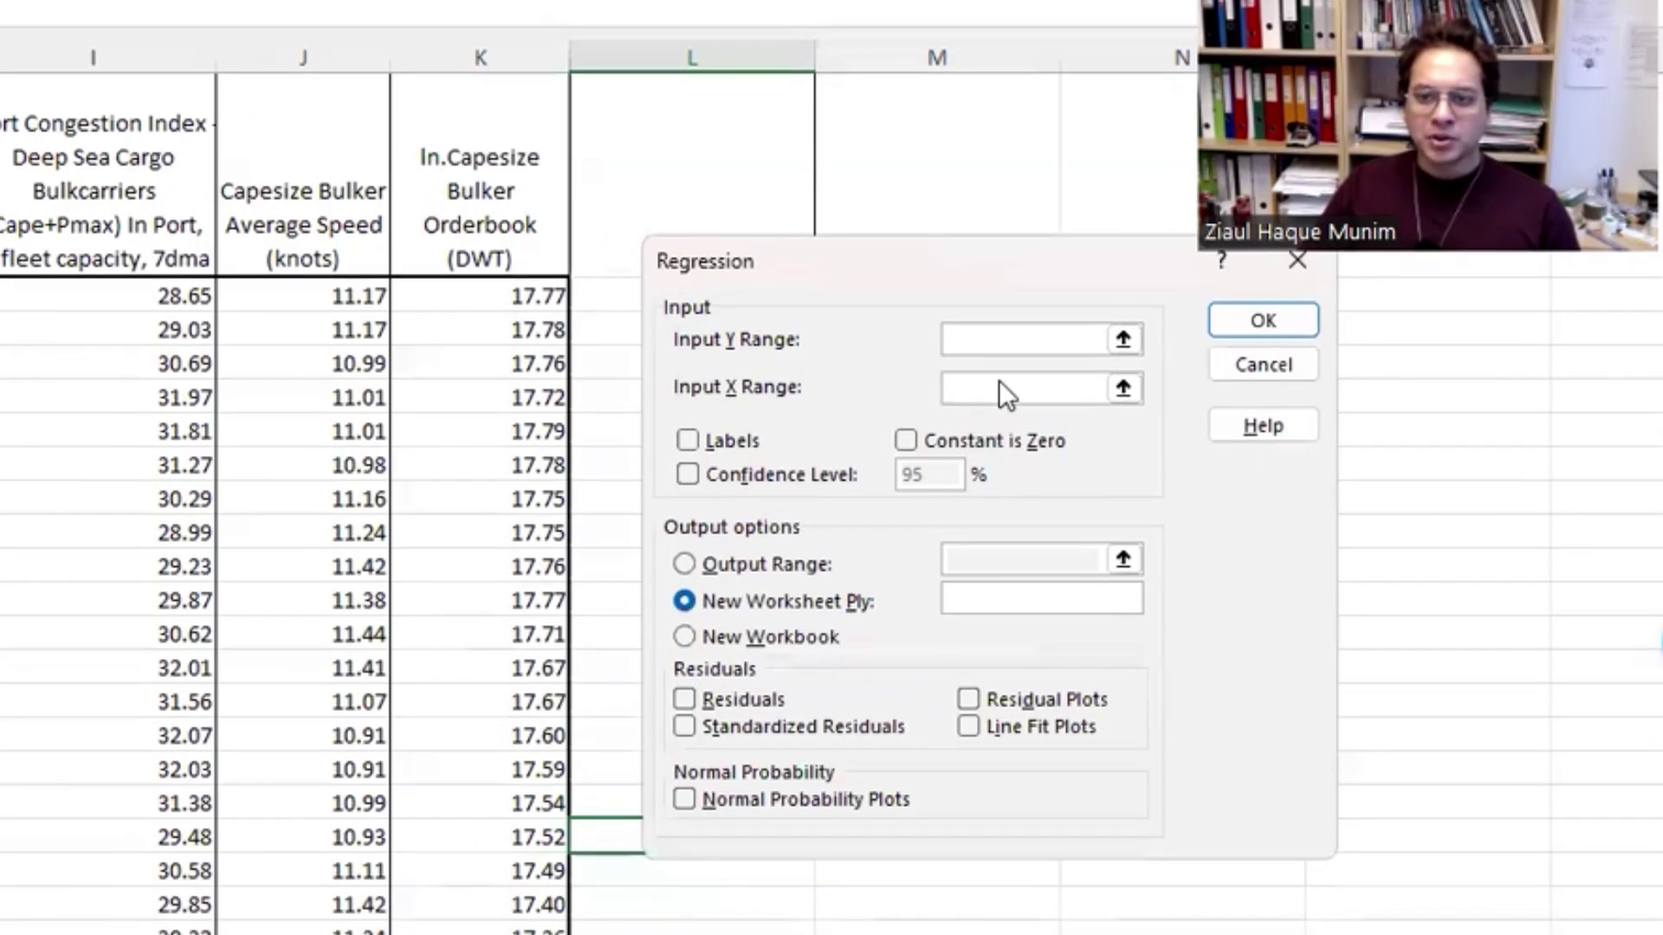
pyautogui.moveTo(863, 282); pyautogui.dragTo(1043, 446)
pyautogui.moveTo(1051, 281); pyautogui.dragTo(993, 227)
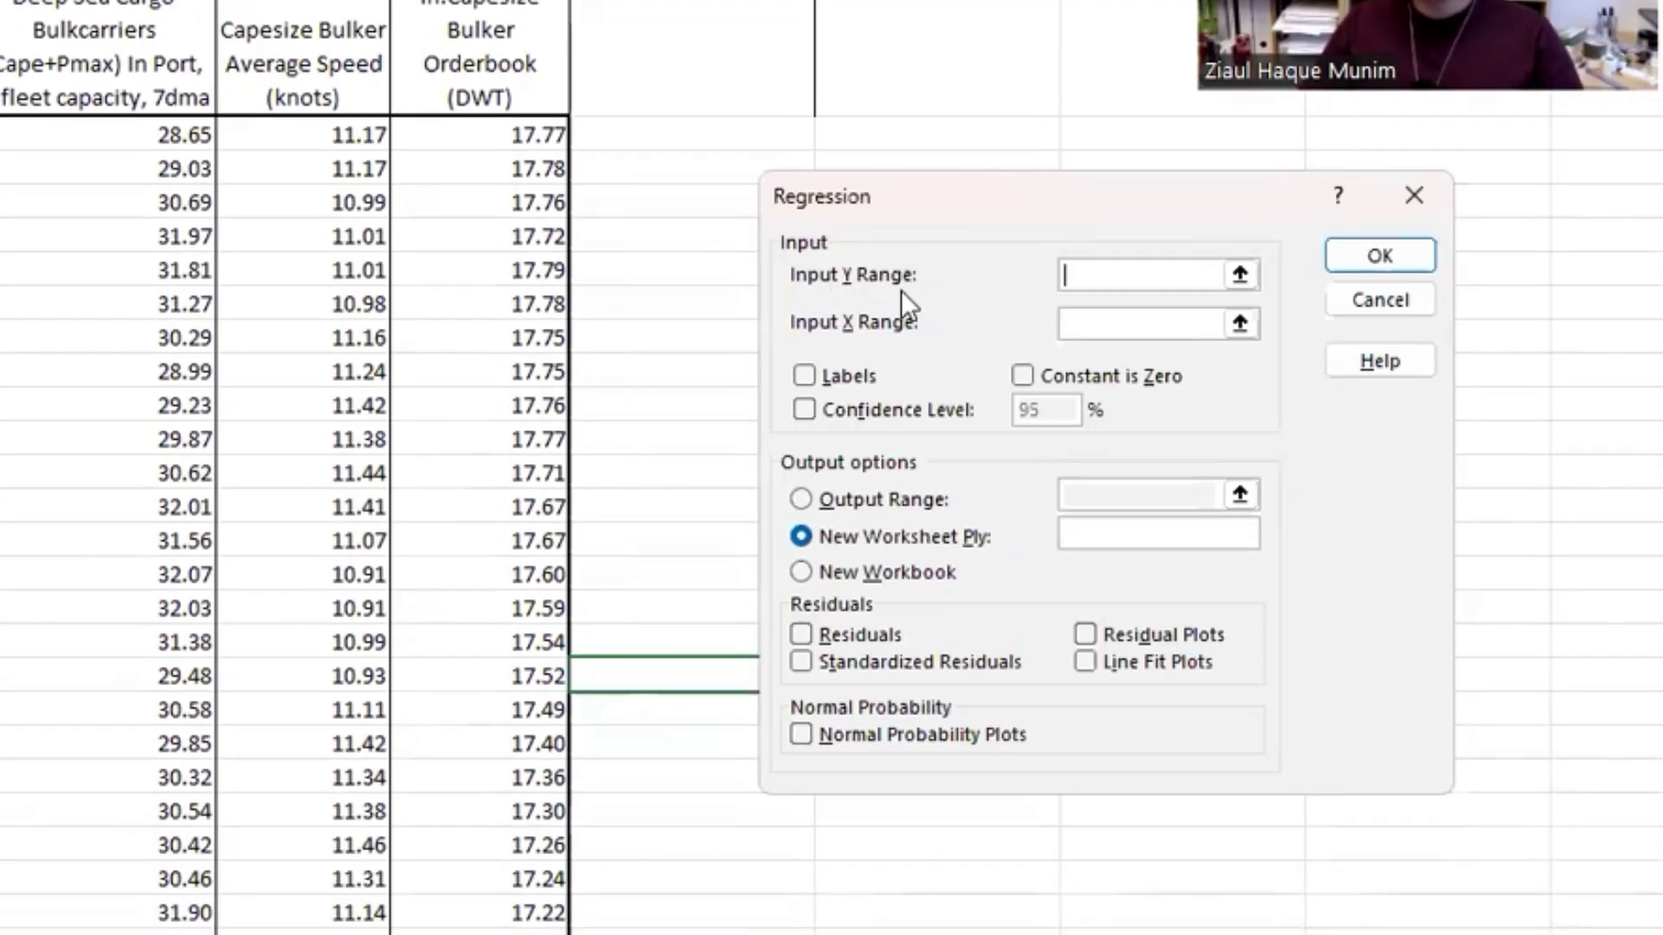
# Step: Set the Input Y Range to $B$2:$B$49
pyautogui.click(1240, 274)
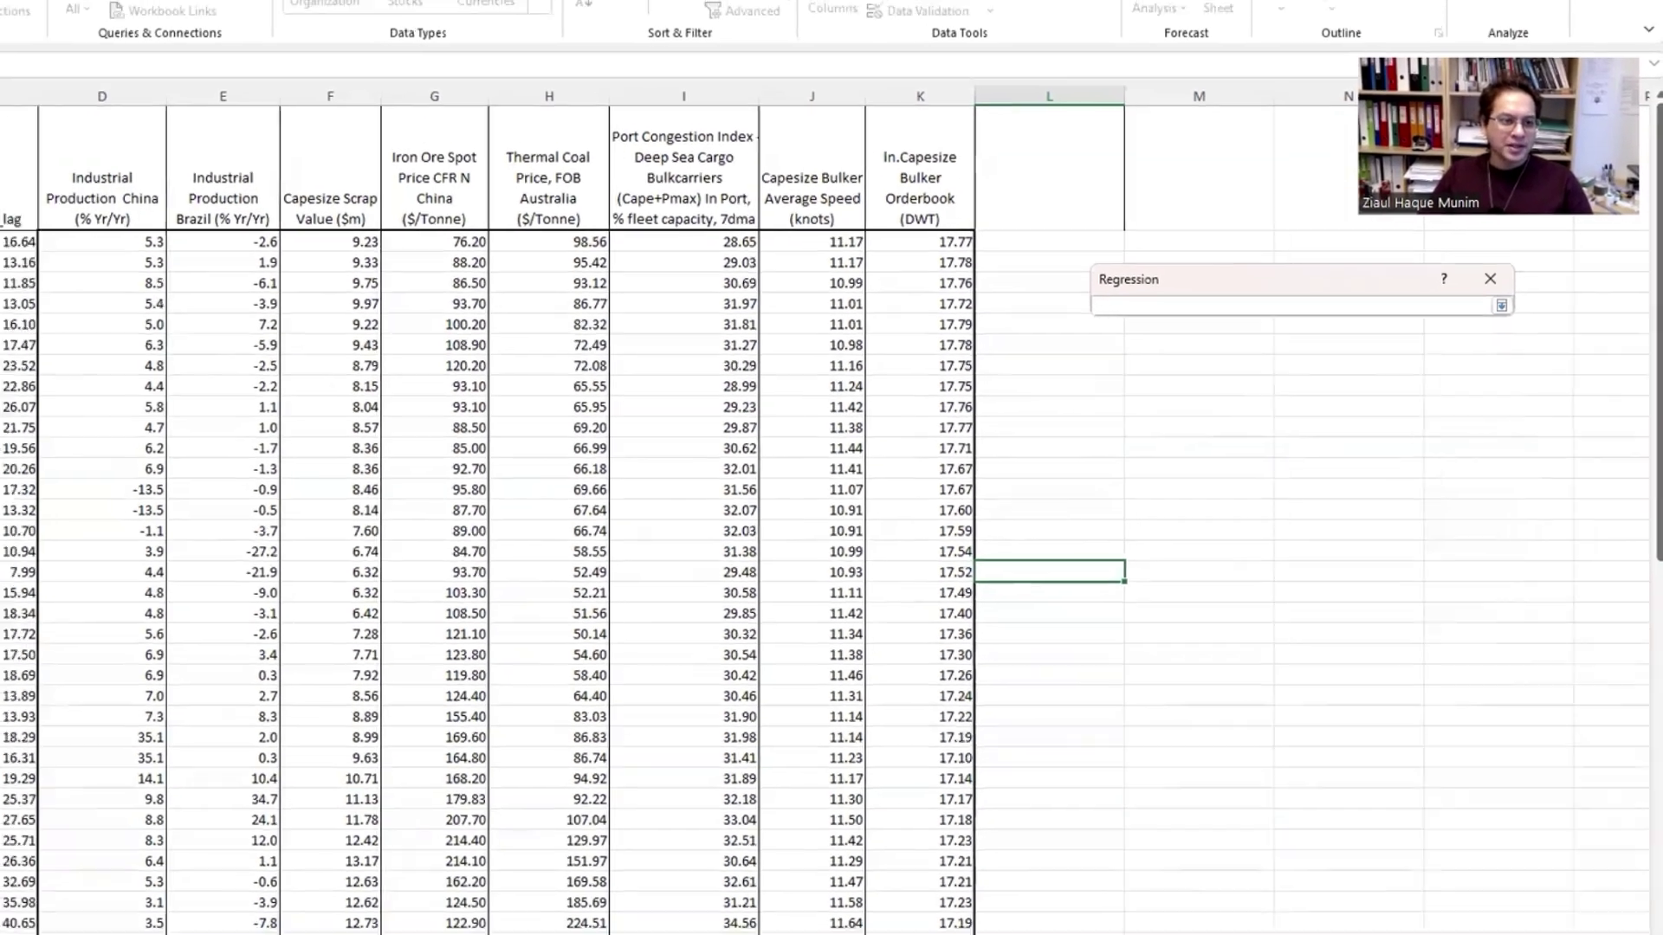
pyautogui.click(152, 260)
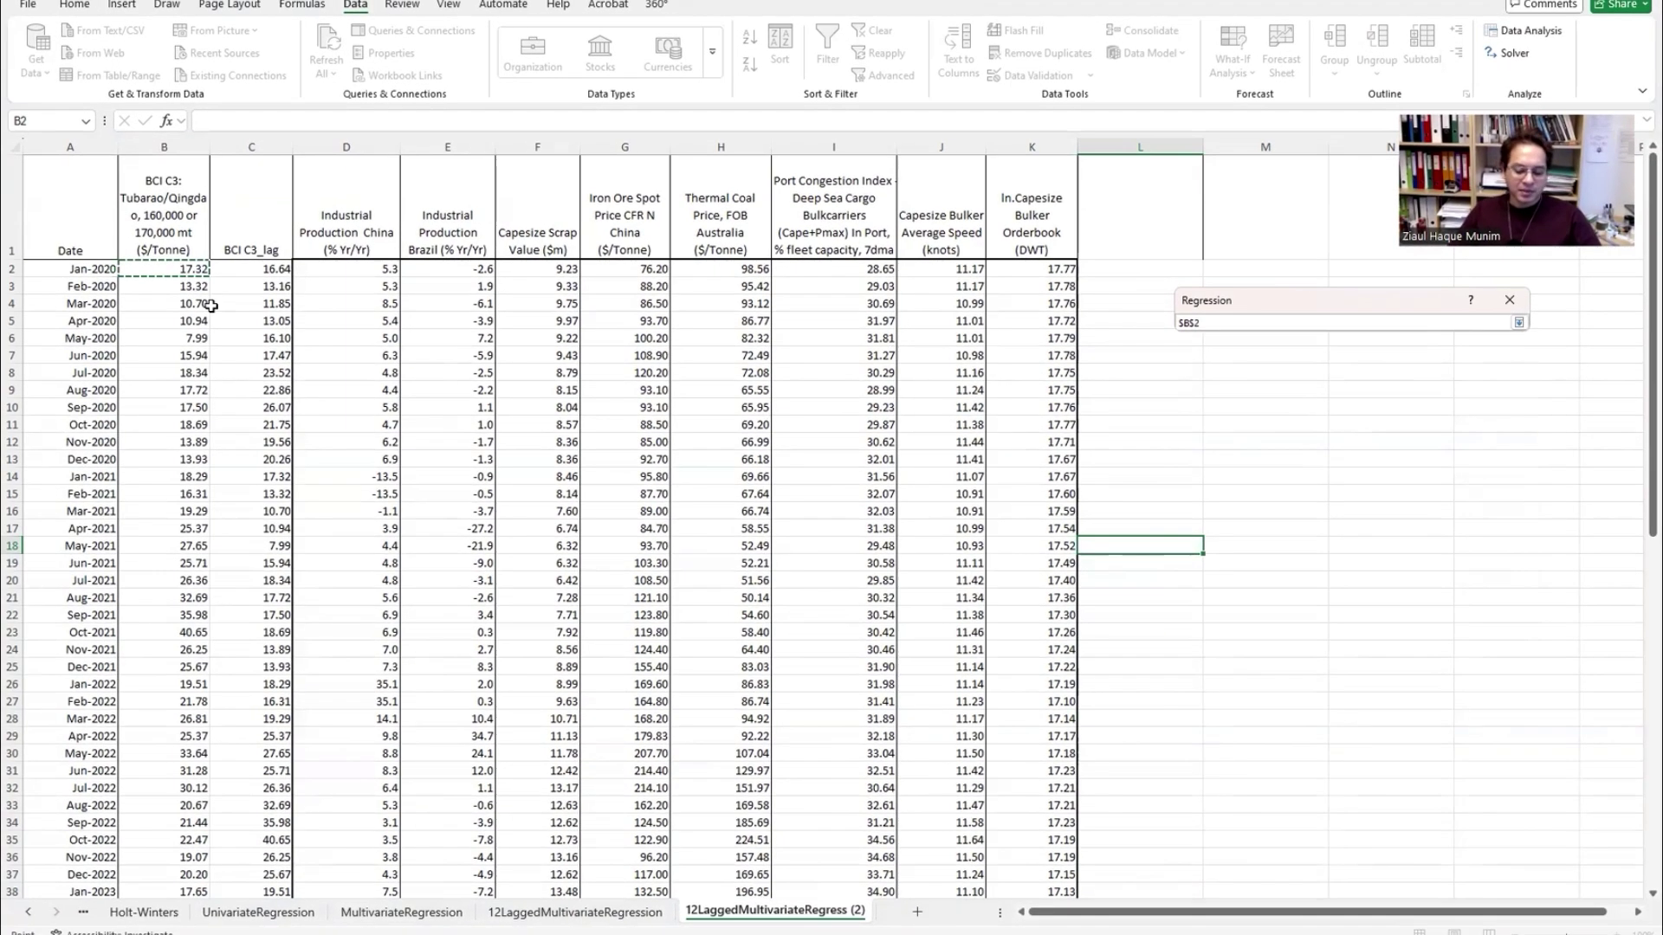
pyautogui.moveTo(174, 271); pyautogui.dragTo(190, 857)
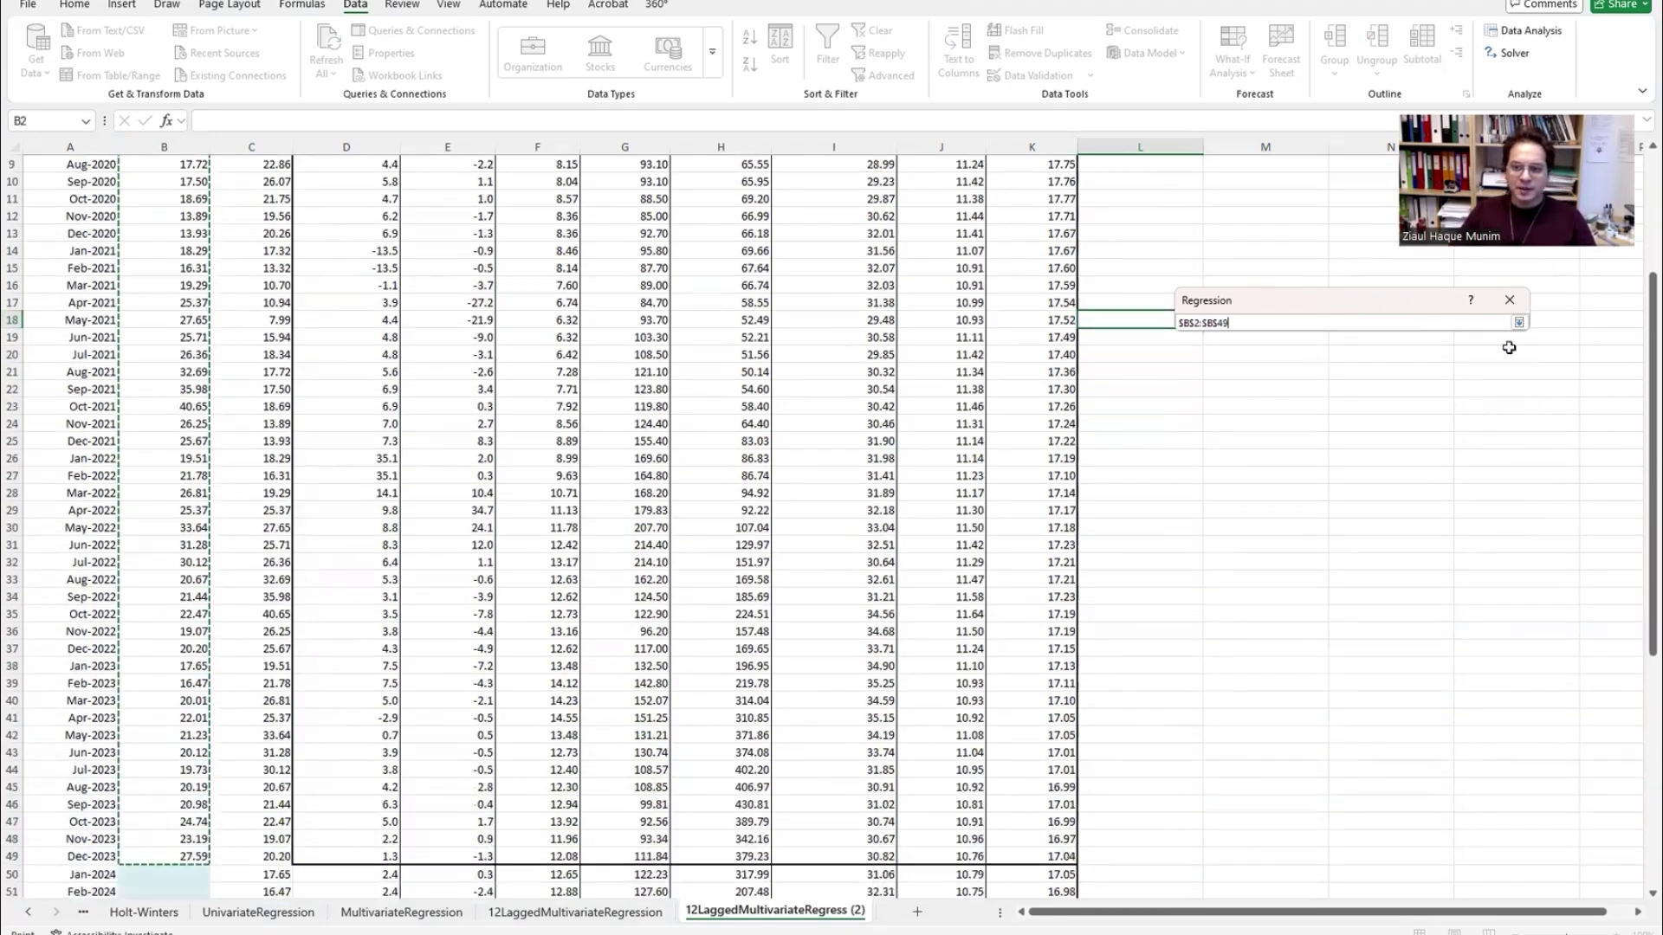
pyautogui.click(1518, 322)
# Step: Set the Input X Range to the predictor columns $C$2:$K$49
pyautogui.click(1421, 365)
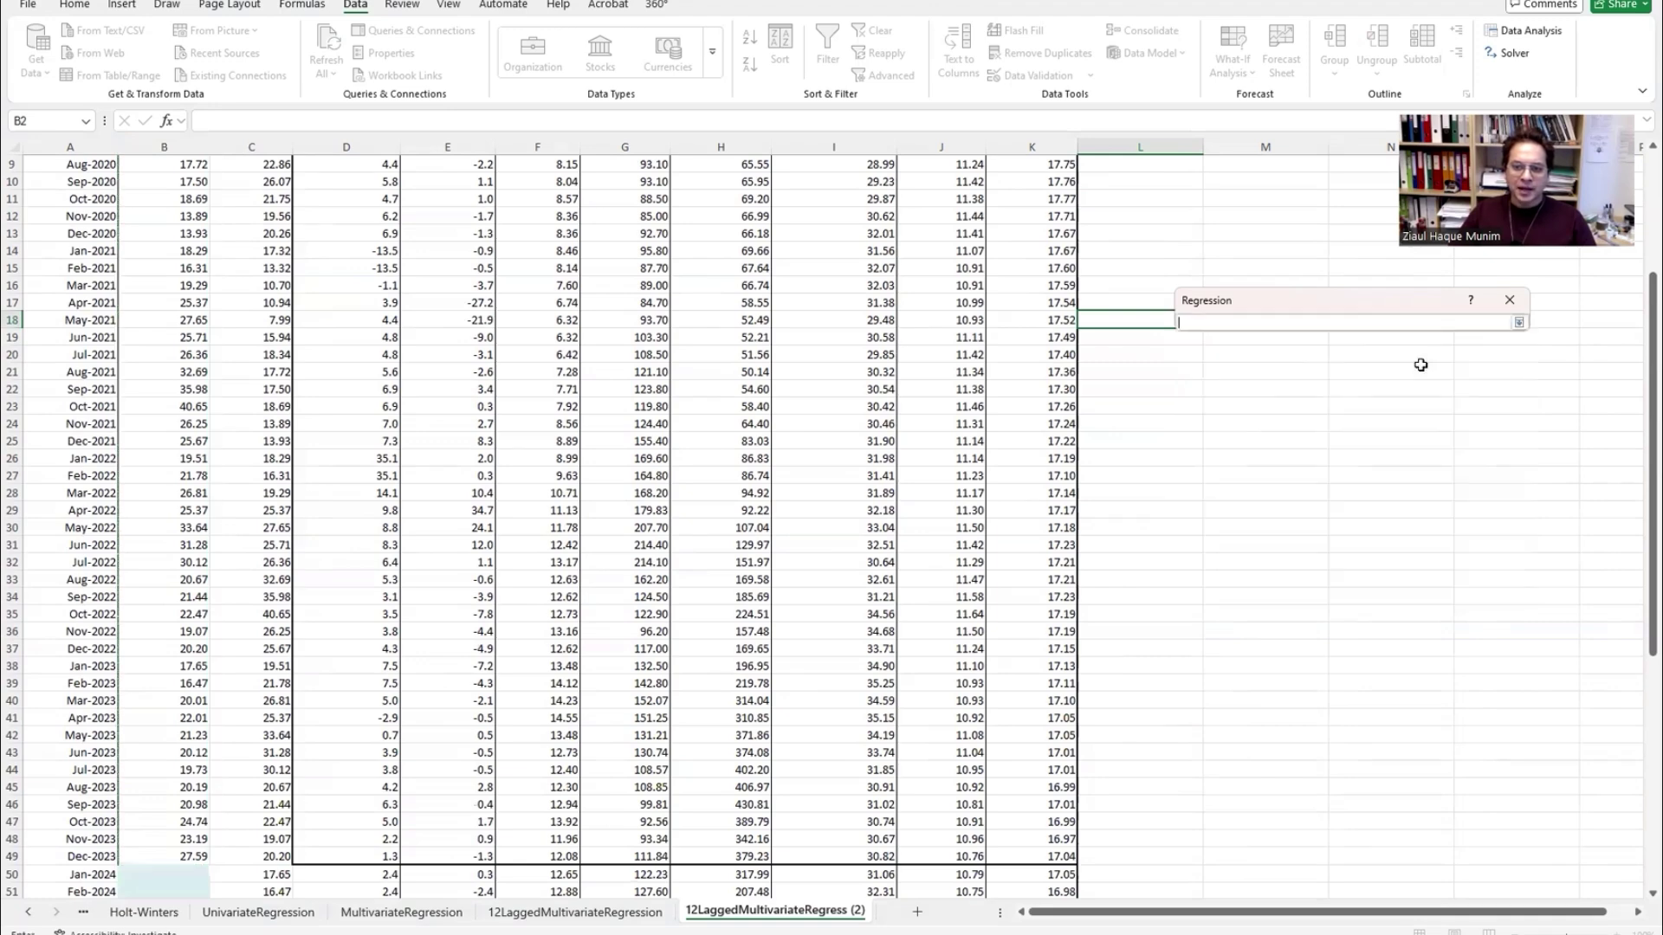
pyautogui.scroll(3, 463, 360)
pyautogui.click(273, 258)
pyautogui.hotkey('shift', 'Right')
pyautogui.hotkey('shift', 'Right')
pyautogui.hotkey('shift', 'Right')
pyautogui.hotkey('shift', 'Right')
pyautogui.hotkey('shift', 'Right')
pyautogui.hotkey('shift', 'Right')
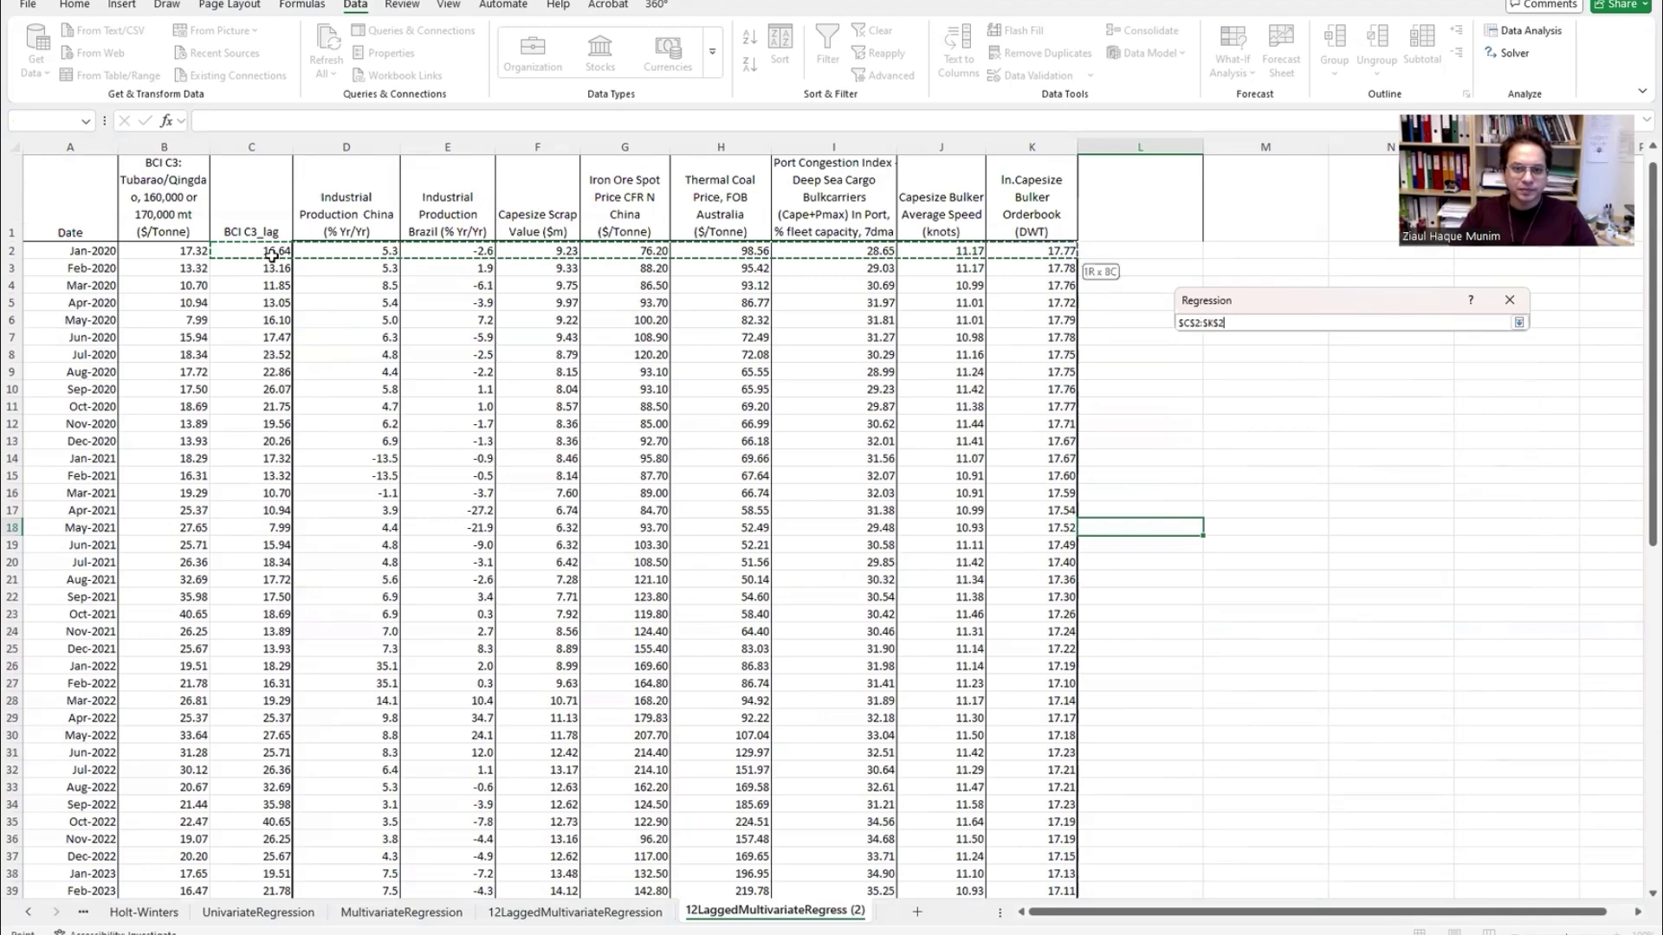
pyautogui.hotkey('shift', 'Down')
pyautogui.hotkey('shift', 'Down')
pyautogui.hotkey('shift', 'Down')
pyautogui.hotkey('shift', 'Down')
pyautogui.hotkey('shift', 'Down')
pyautogui.hotkey('shift', 'Down')
pyautogui.hotkey('shift', 'Down')
pyautogui.hotkey('shift', 'Down')
pyautogui.hotkey('shift', 'Down')
pyautogui.hotkey('shift', 'Down')
pyautogui.hotkey('shift', 'Down')
pyautogui.hotkey('shift', 'Down')
pyautogui.hotkey('shift', 'Down')
pyautogui.hotkey('shift', 'Down')
pyautogui.hotkey('shift', 'Down')
pyautogui.hotkey('shift', 'Down')
pyautogui.hotkey('shift', 'Down')
pyautogui.hotkey('shift', 'Down')
pyautogui.hotkey('shift', 'Down')
pyautogui.hotkey('shift', 'Down')
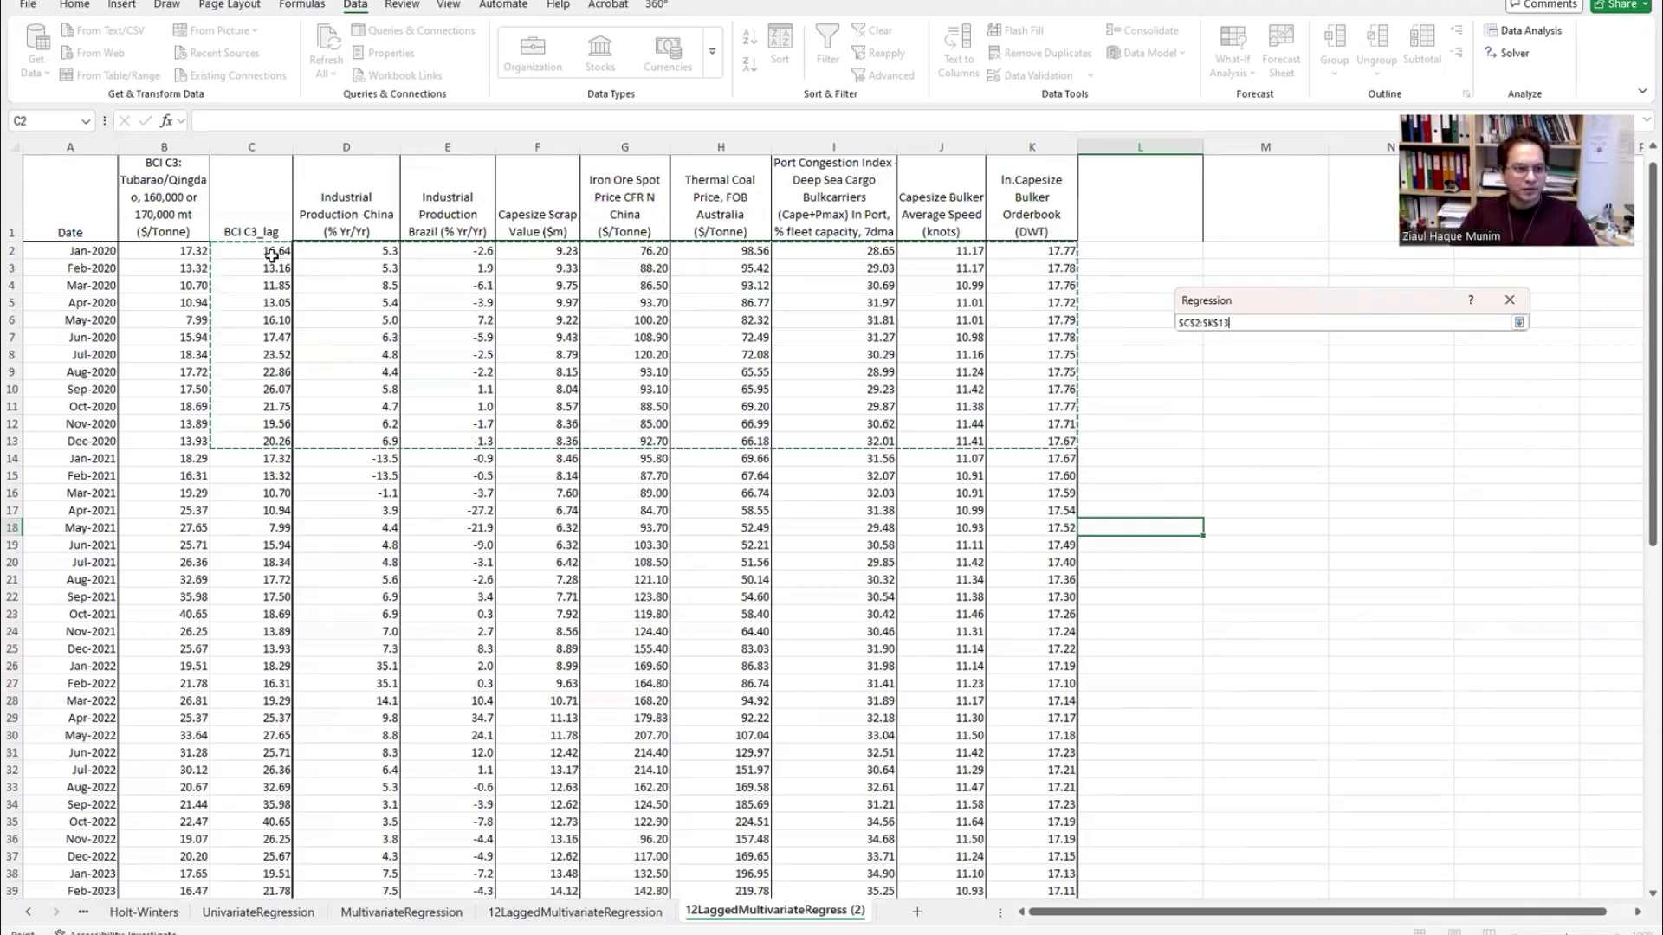
pyautogui.hotkey('shift', 'Down')
pyautogui.hotkey('shift', 'Down')
pyautogui.hotkey('shift', 'Down')
pyautogui.hotkey('shift', 'Down')
pyautogui.hotkey('shift', 'Down')
pyautogui.hotkey('shift', 'Down')
pyautogui.hotkey('shift', 'Down')
pyautogui.hotkey('shift', 'Down')
pyautogui.hotkey('shift', 'Down')
pyautogui.hotkey('shift', 'Down')
pyautogui.hotkey('shift', 'Down')
pyautogui.hotkey('shift', 'Down')
pyautogui.hotkey('shift', 'Down')
pyautogui.hotkey('shift', 'Down')
pyautogui.hotkey('shift', 'Down')
pyautogui.hotkey('shift', 'Down')
pyautogui.hotkey('shift', 'Down')
pyautogui.hotkey('shift', 'Down')
pyautogui.hotkey('shift', 'Down')
pyautogui.hotkey('shift', 'Down')
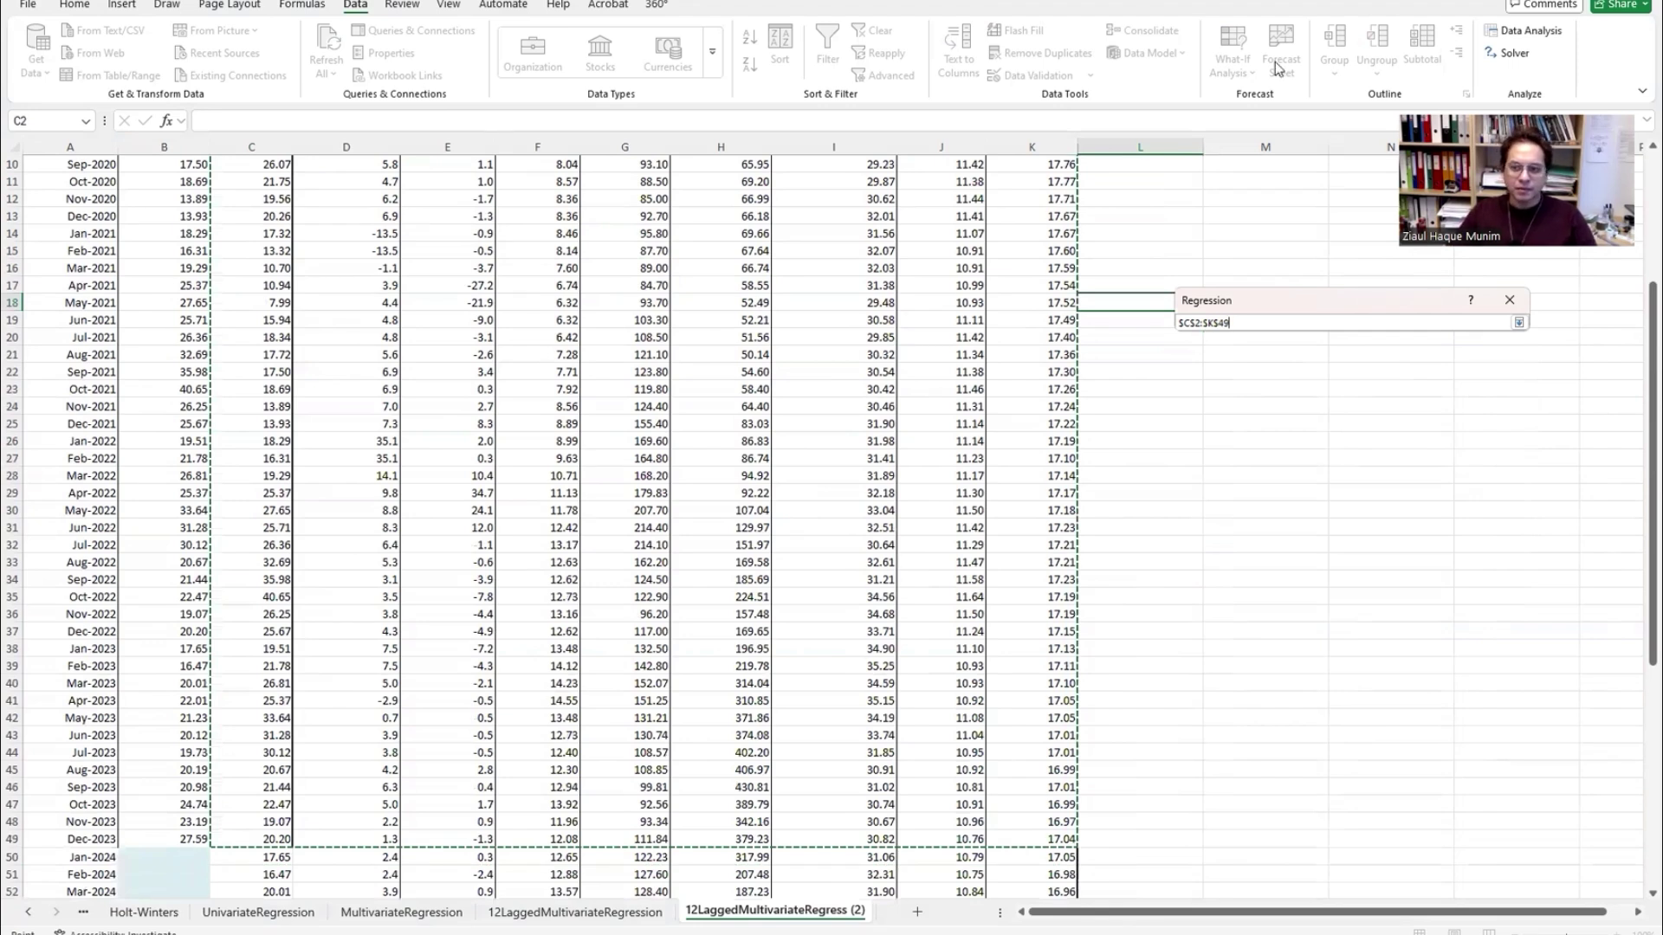
pyautogui.click(1519, 322)
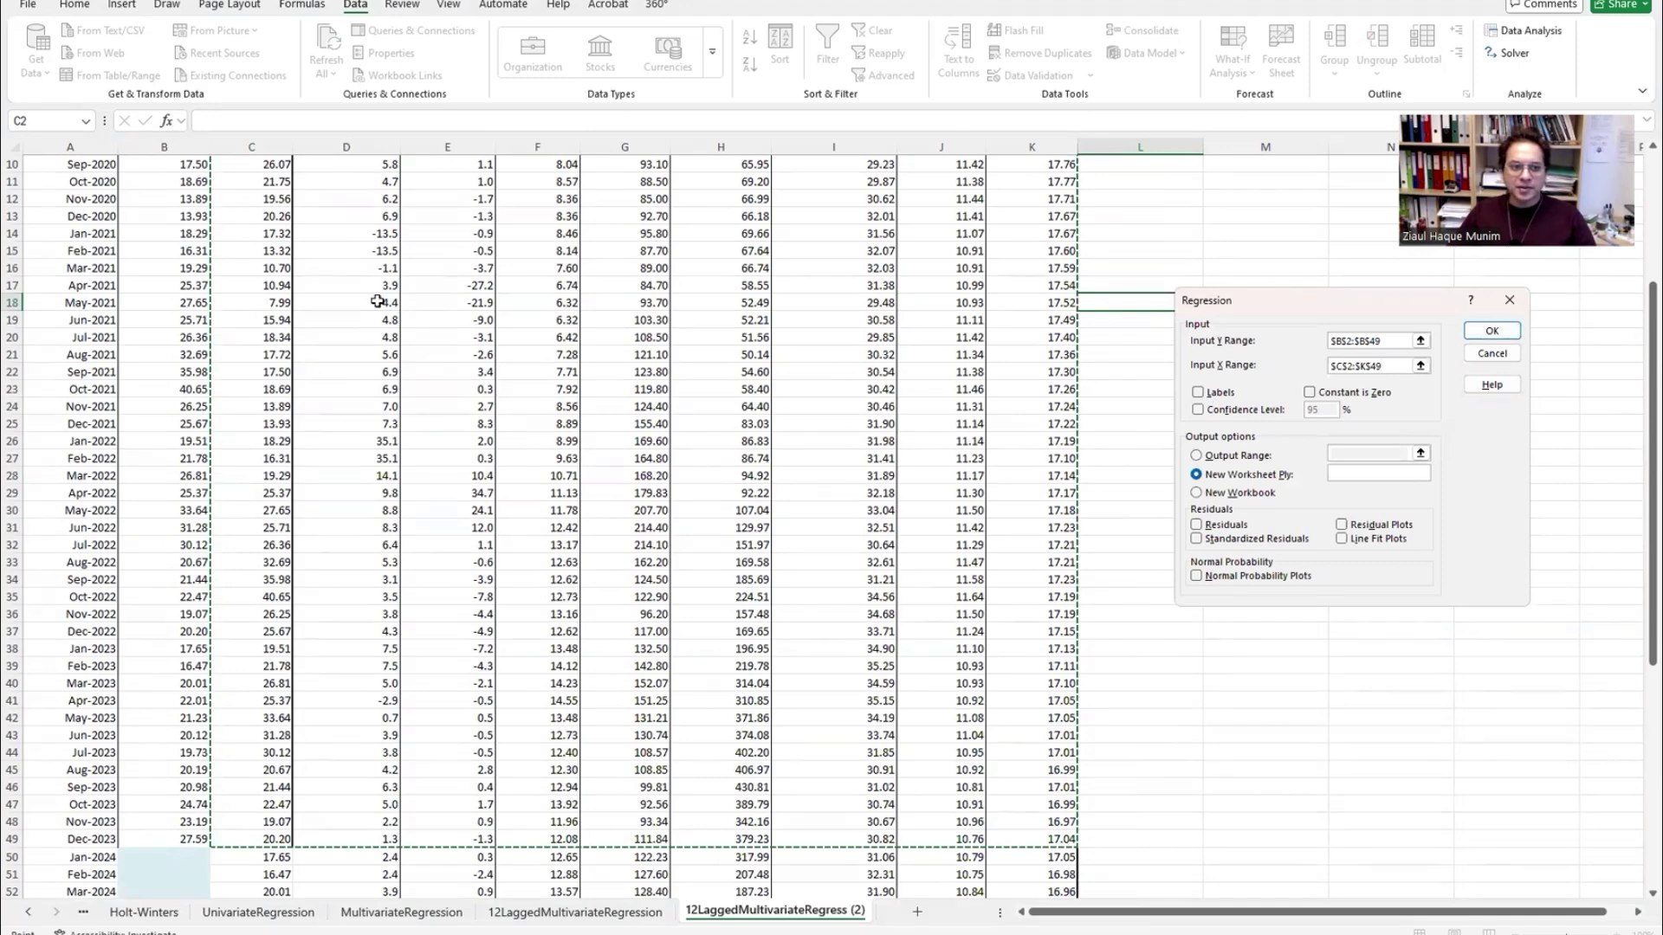
pyautogui.scroll(3, 377, 300)
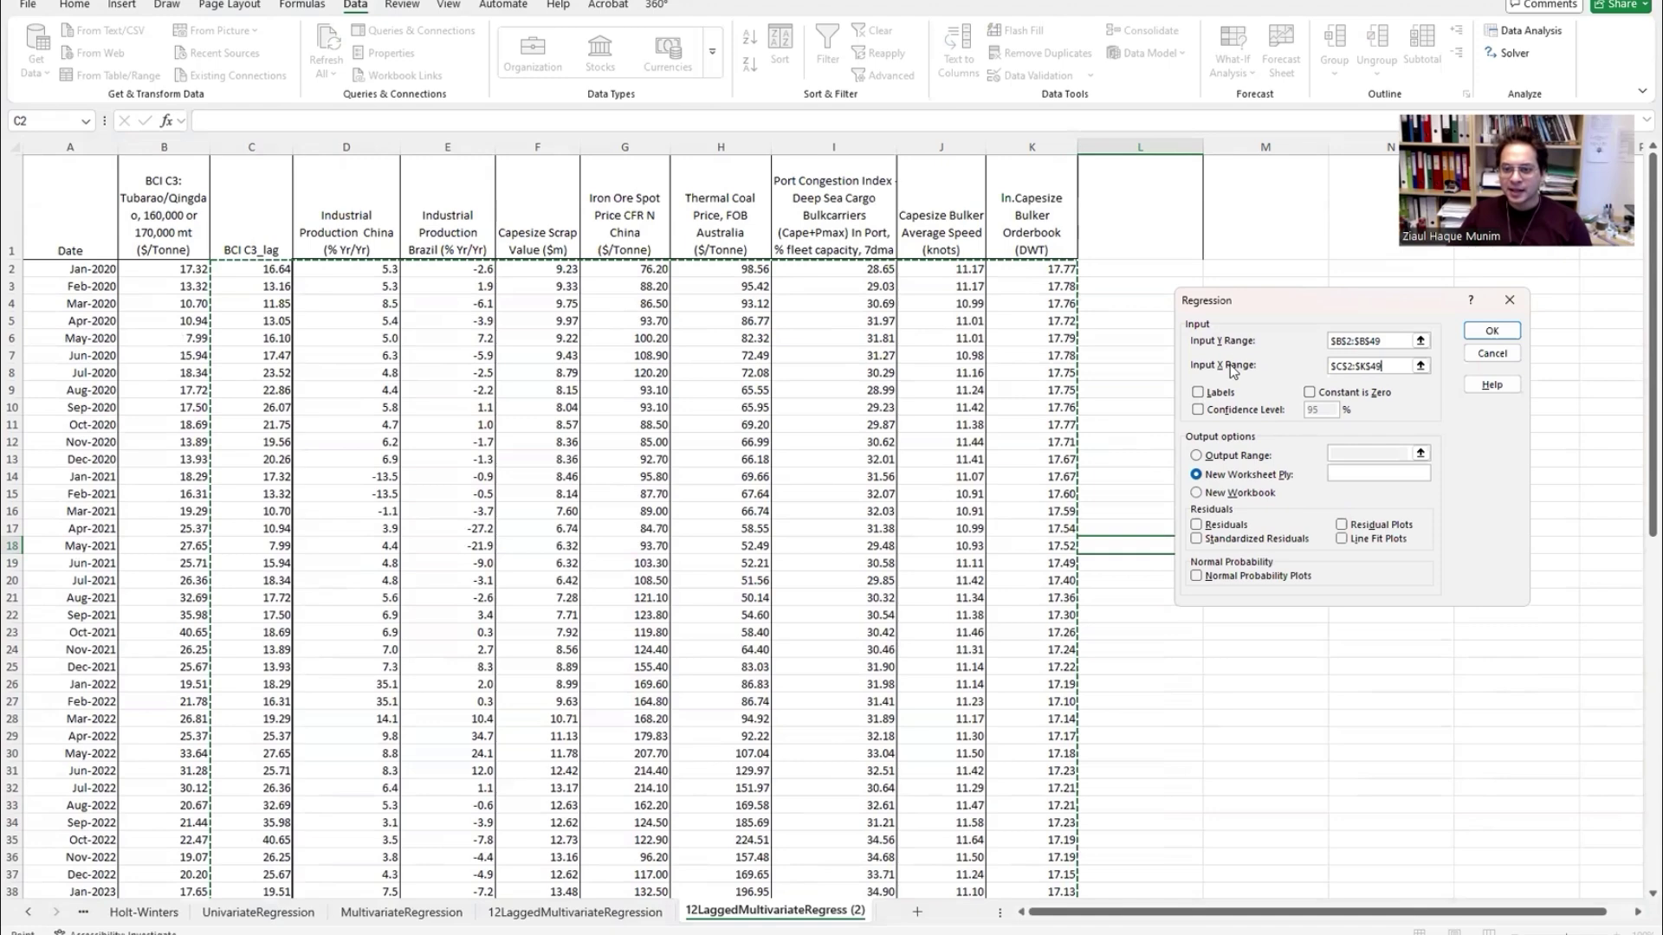
# Step: Set the regression Output Range to D64, run it, and scroll through the summary
pyautogui.click(1247, 459)
pyautogui.click(1418, 454)
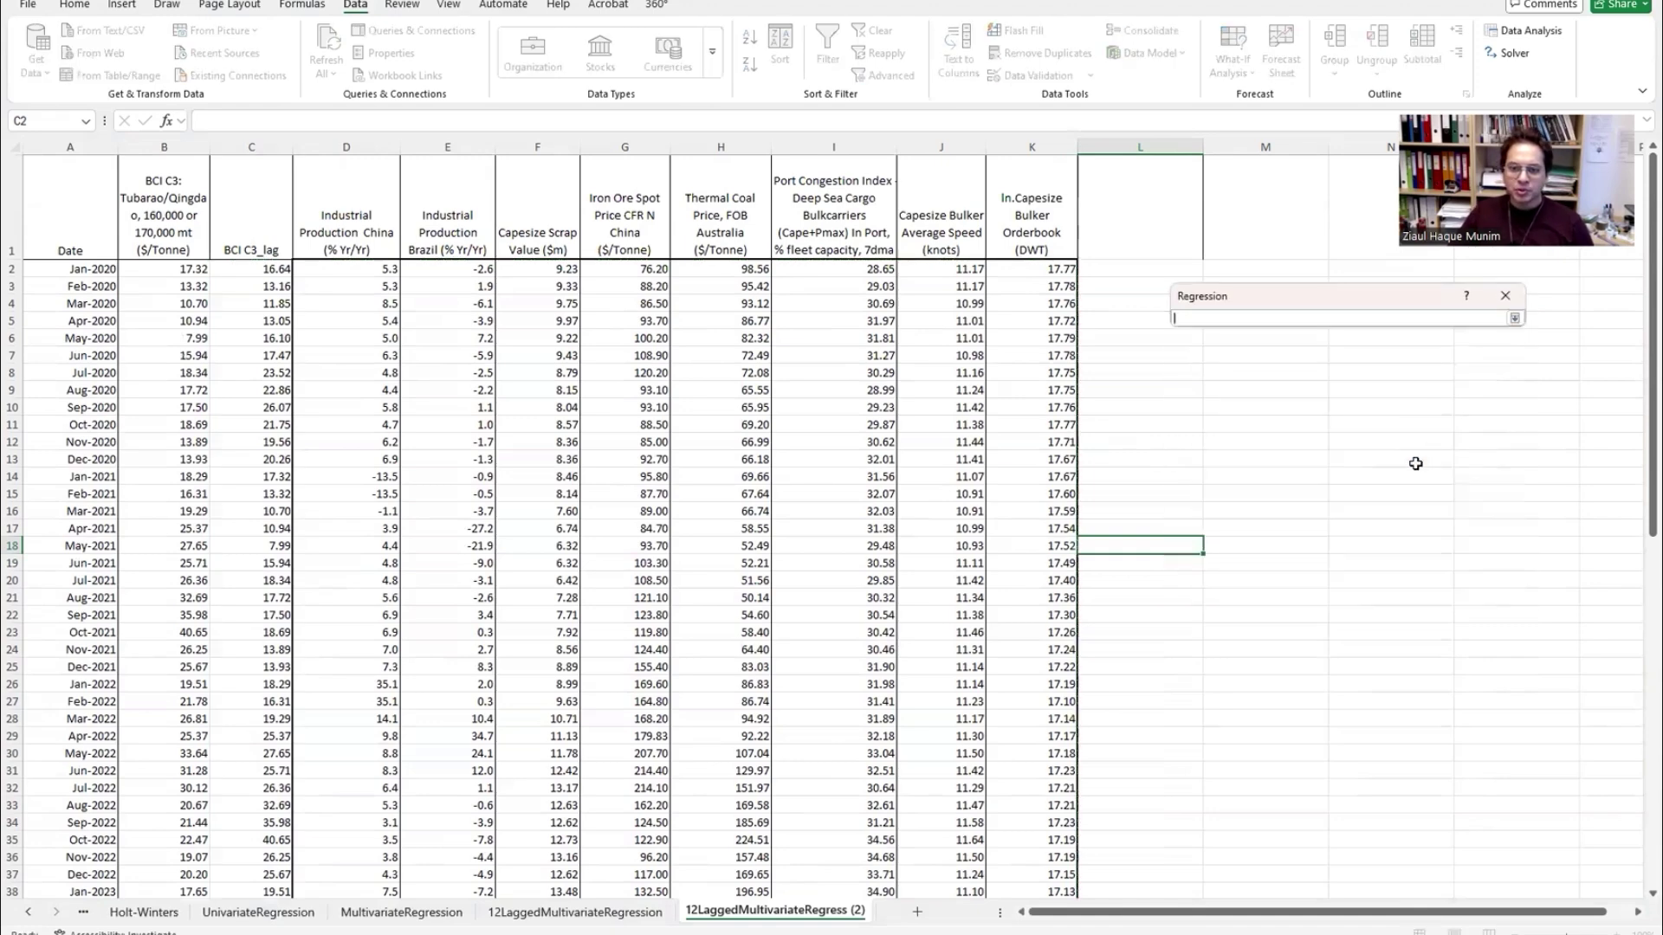
pyautogui.scroll(-9, 1282, 540)
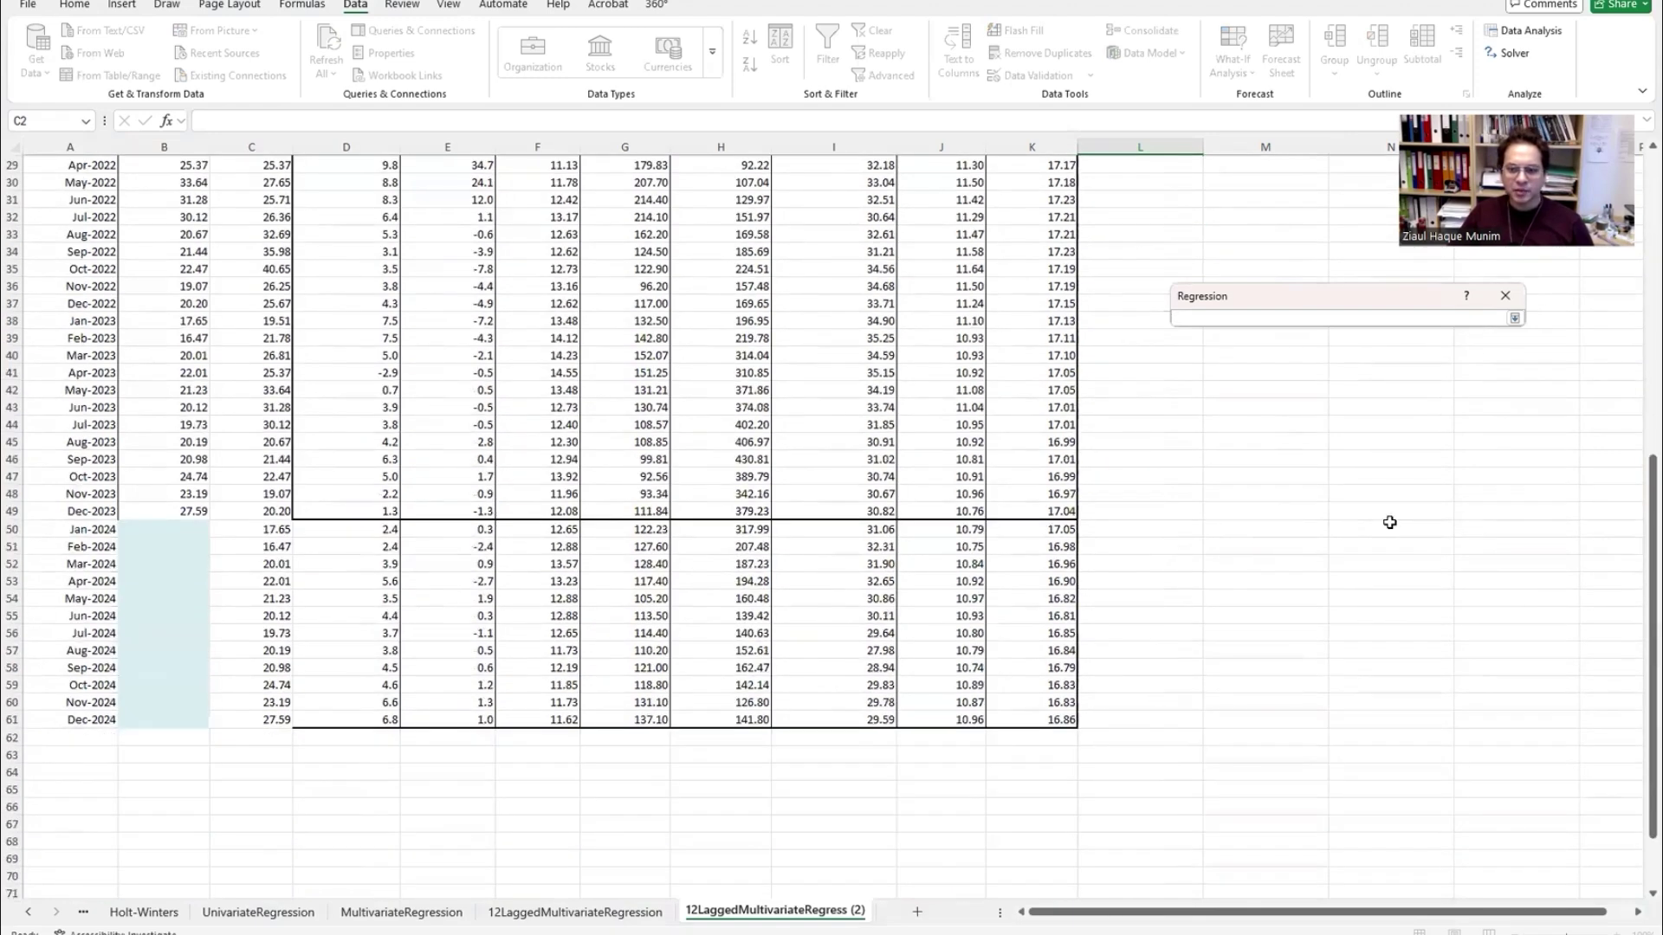
pyautogui.scroll(-1, 1346, 572)
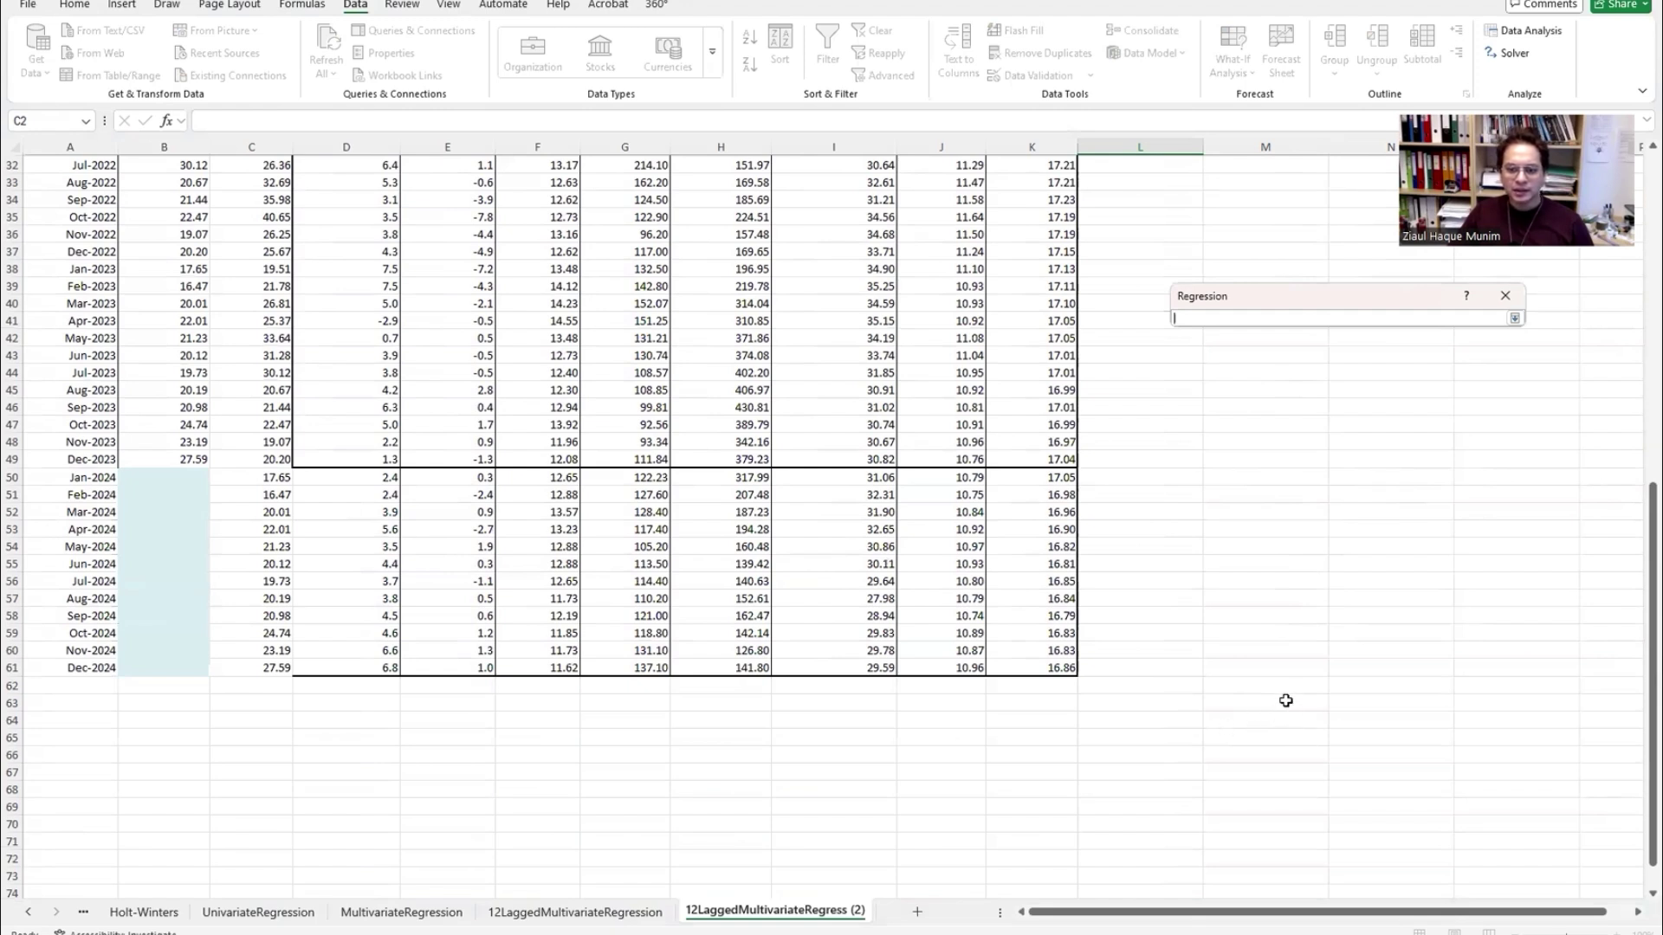
pyautogui.click(365, 716)
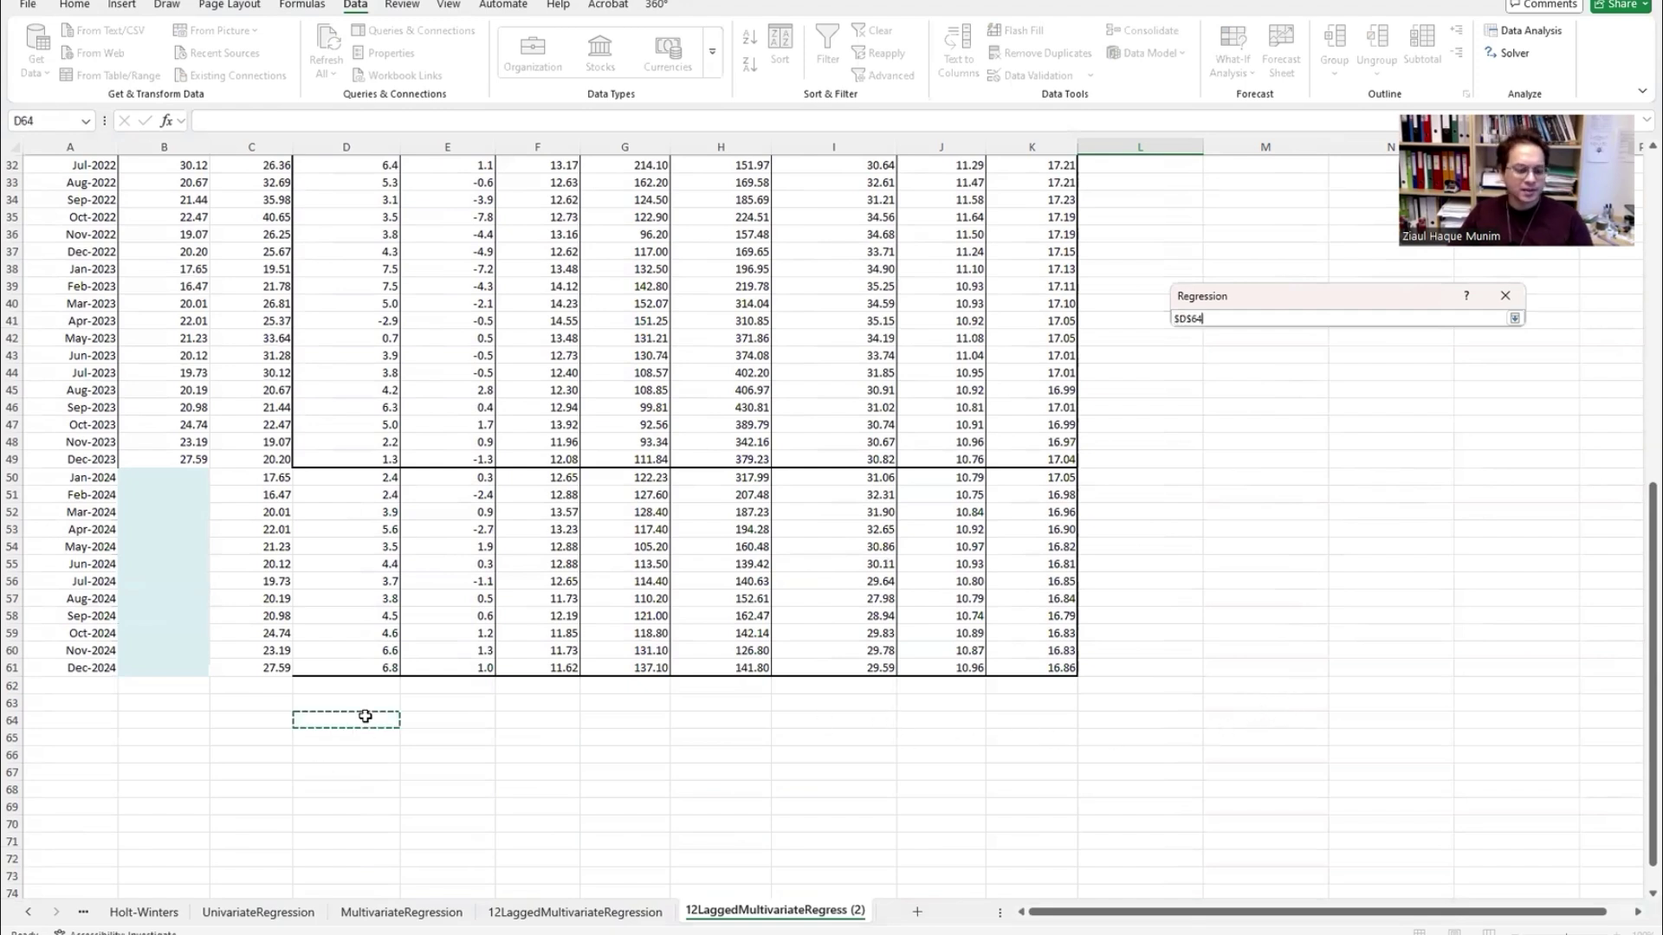
pyautogui.click(1505, 295)
pyautogui.click(1487, 329)
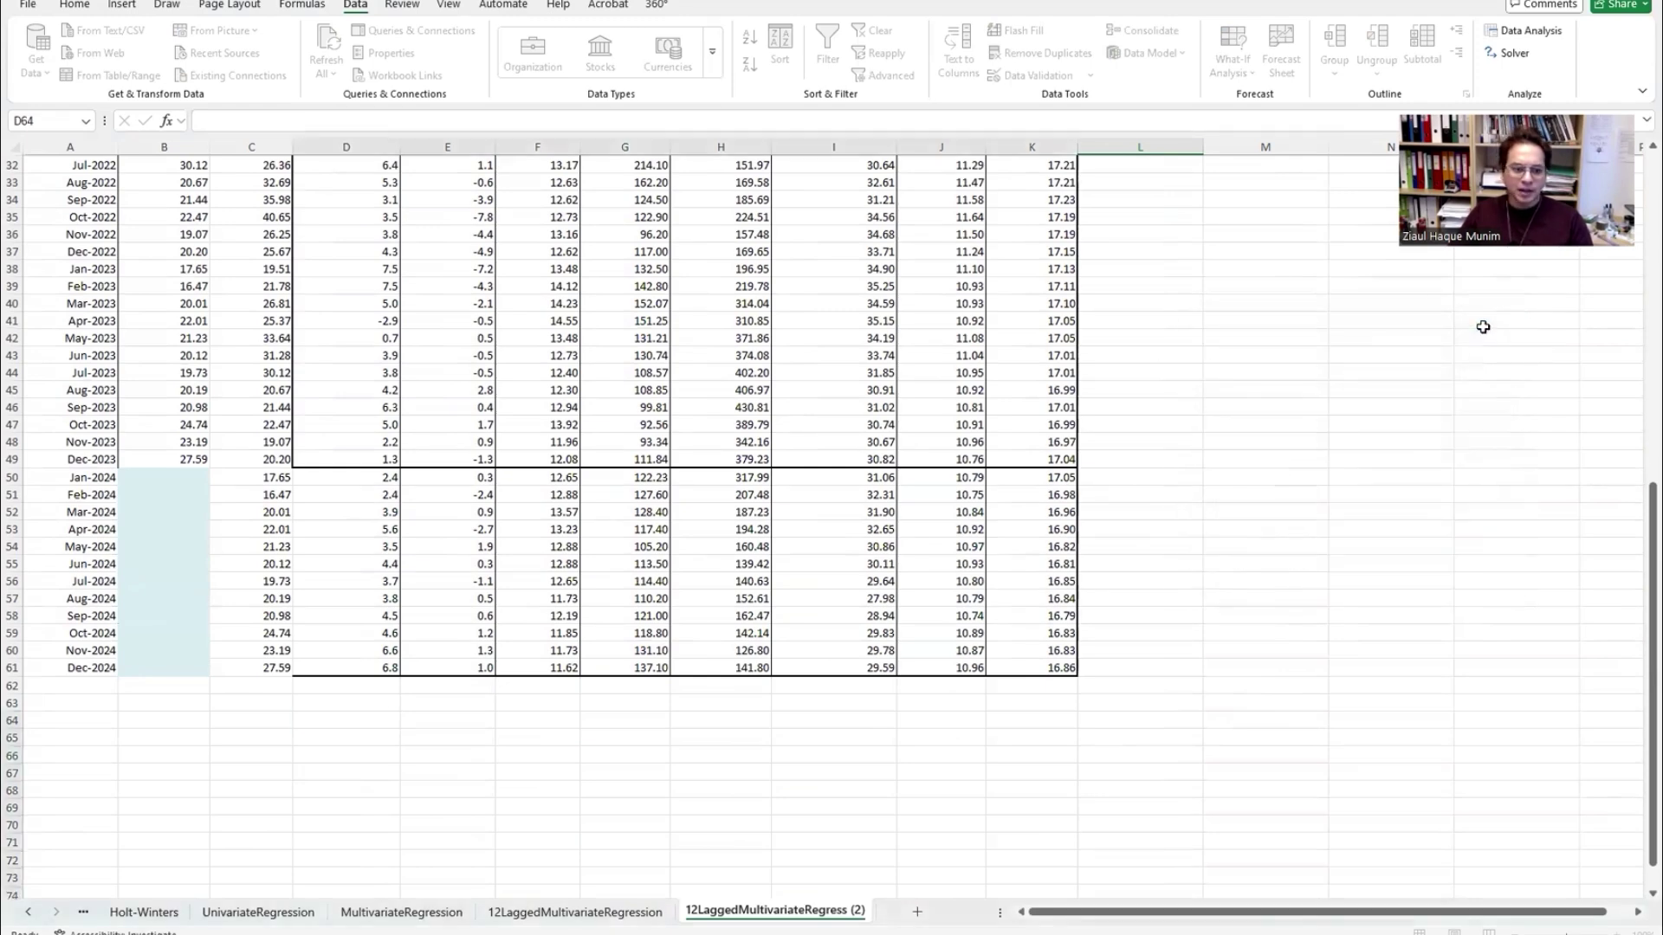
pyautogui.scroll(-3, 431, 691)
pyautogui.scroll(-1, 430, 691)
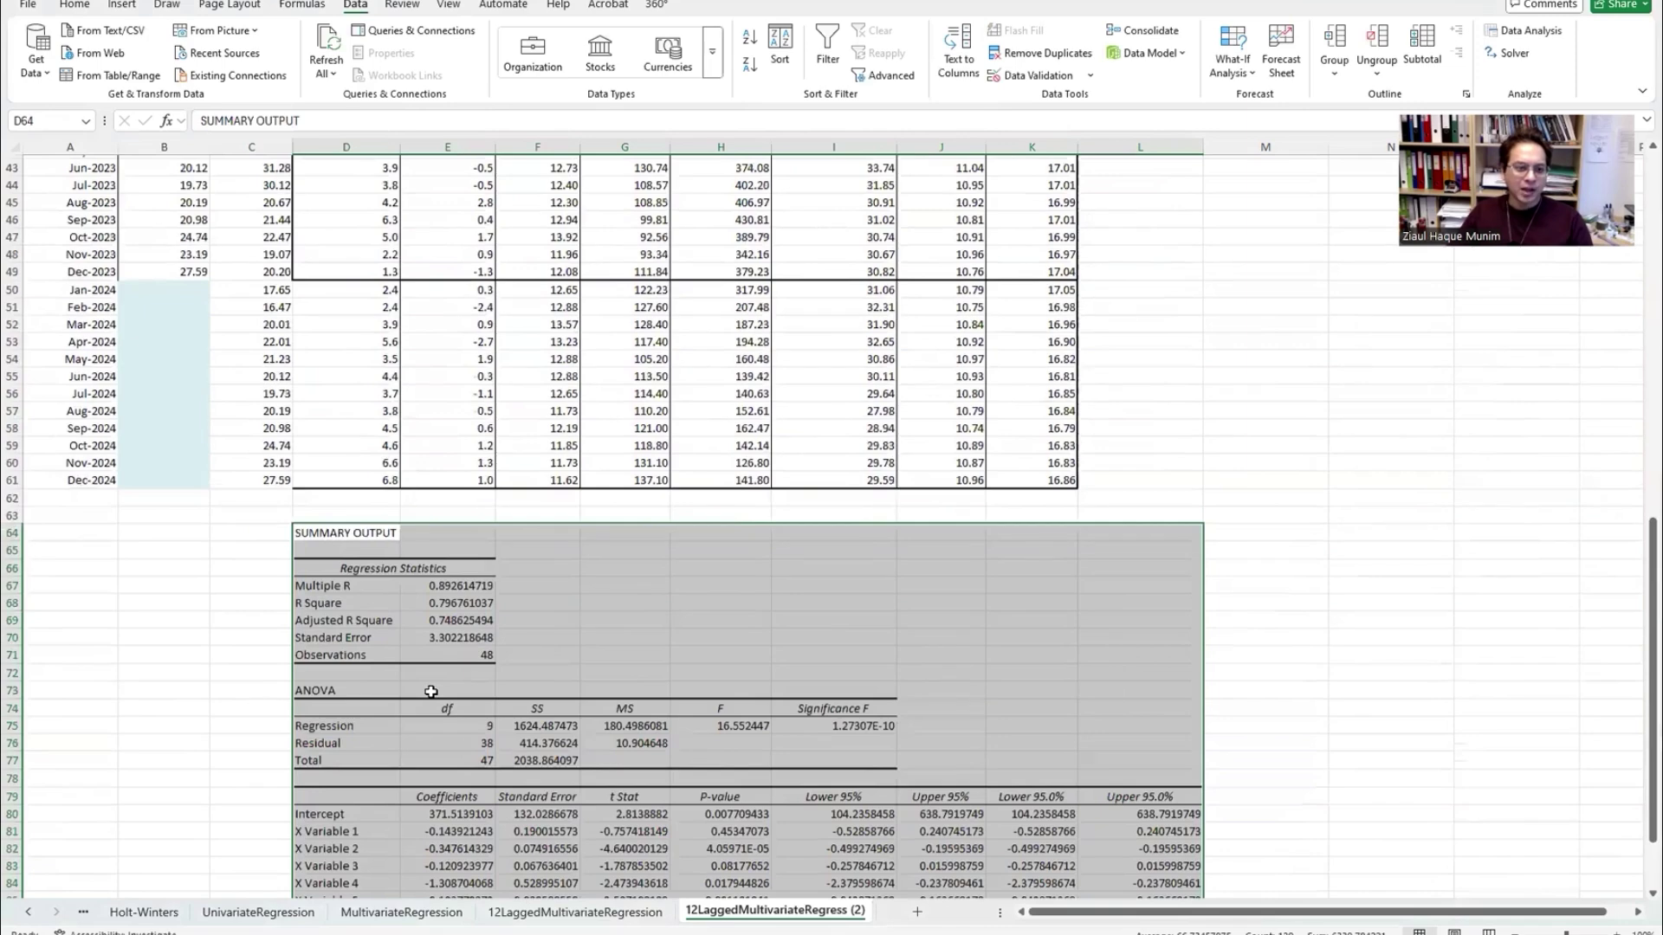
pyautogui.scroll(14, 430, 691)
# Step: Copy the predictor headings C1:K1 and select D81, the first X Variable label
pyautogui.moveTo(254, 211); pyautogui.dragTo(995, 214)
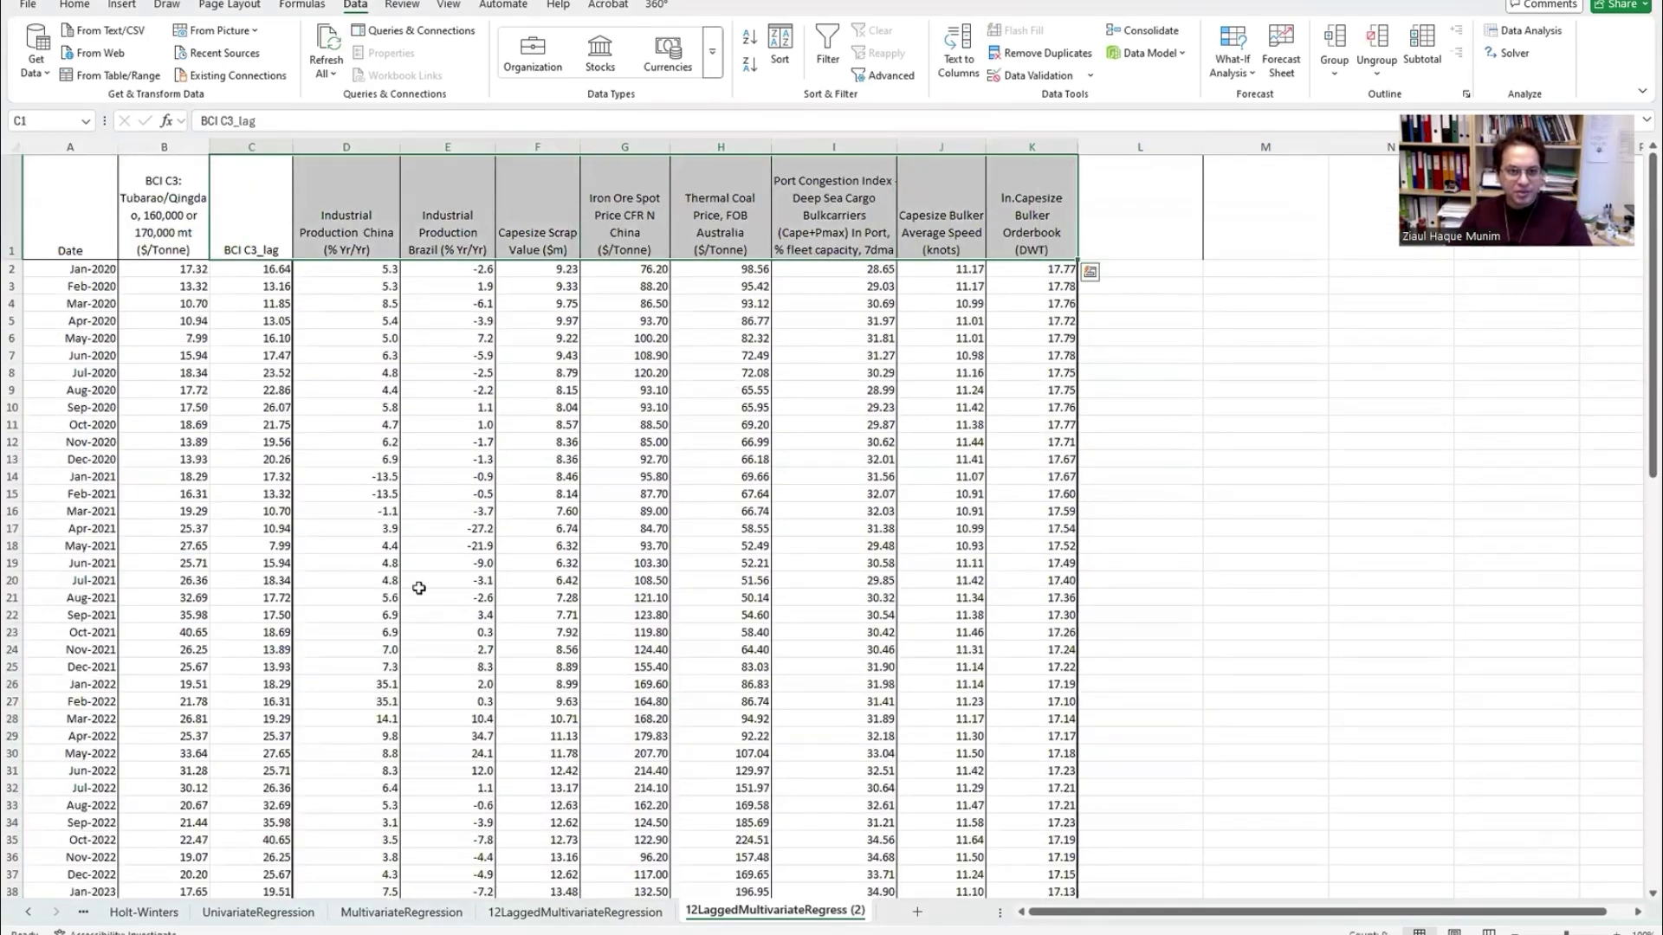
pyautogui.hotkey('ctrl', 'c')
pyautogui.scroll(-9, 309, 624)
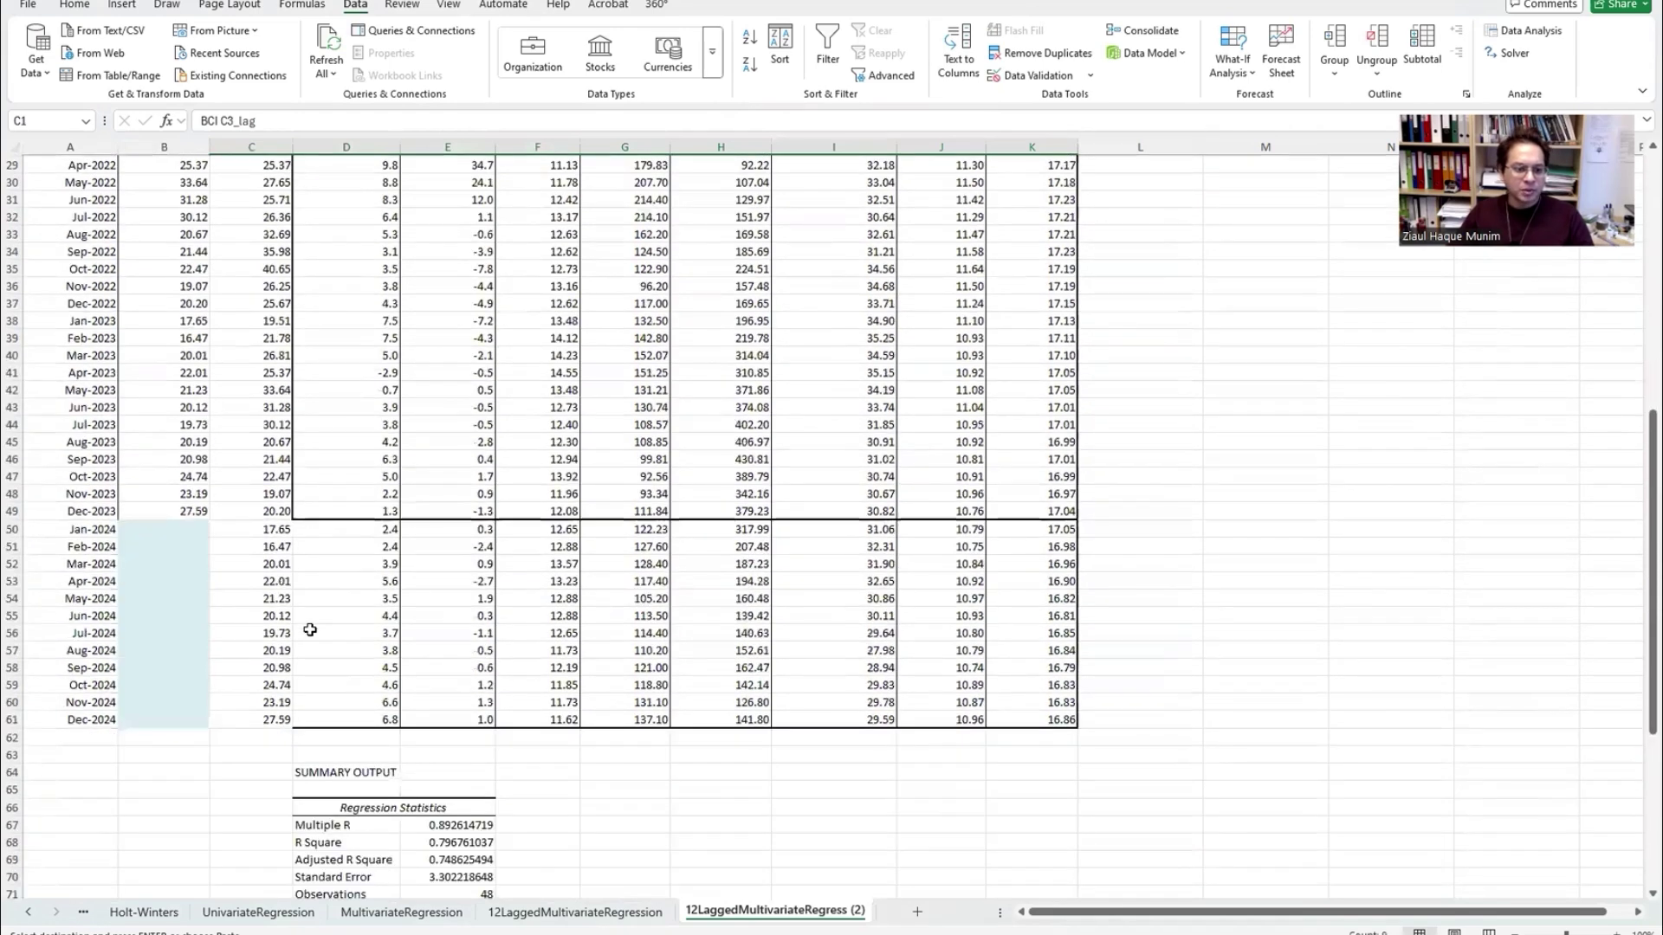
pyautogui.scroll(-6, 332, 763)
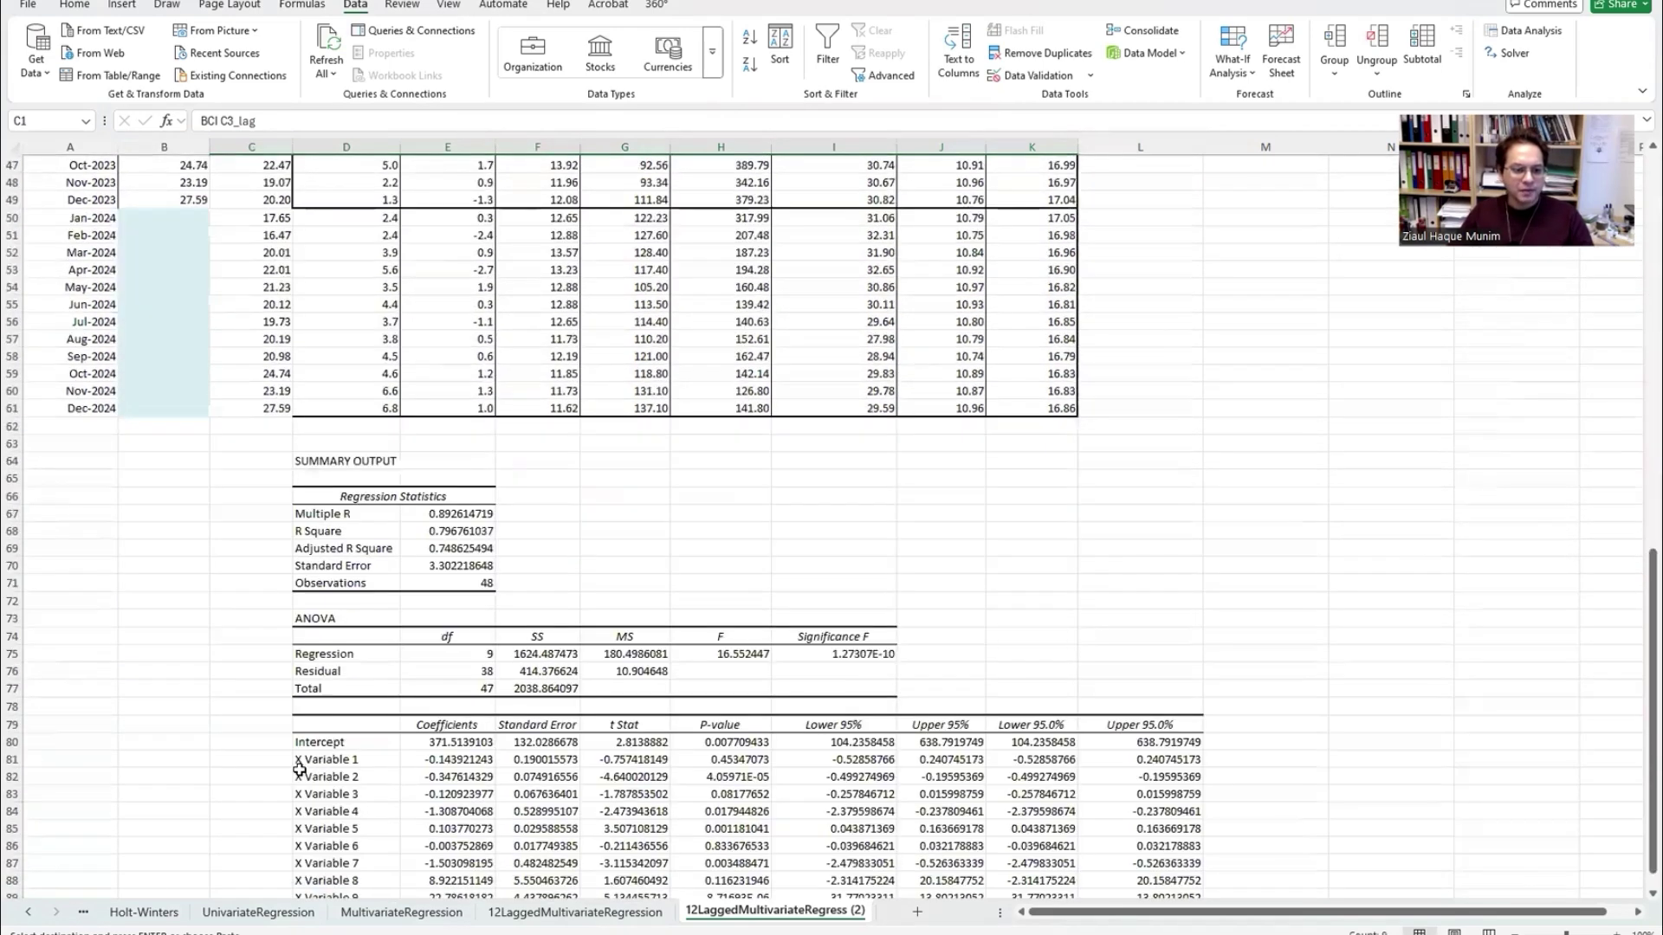
pyautogui.scroll(-3, 298, 769)
pyautogui.click(347, 606)
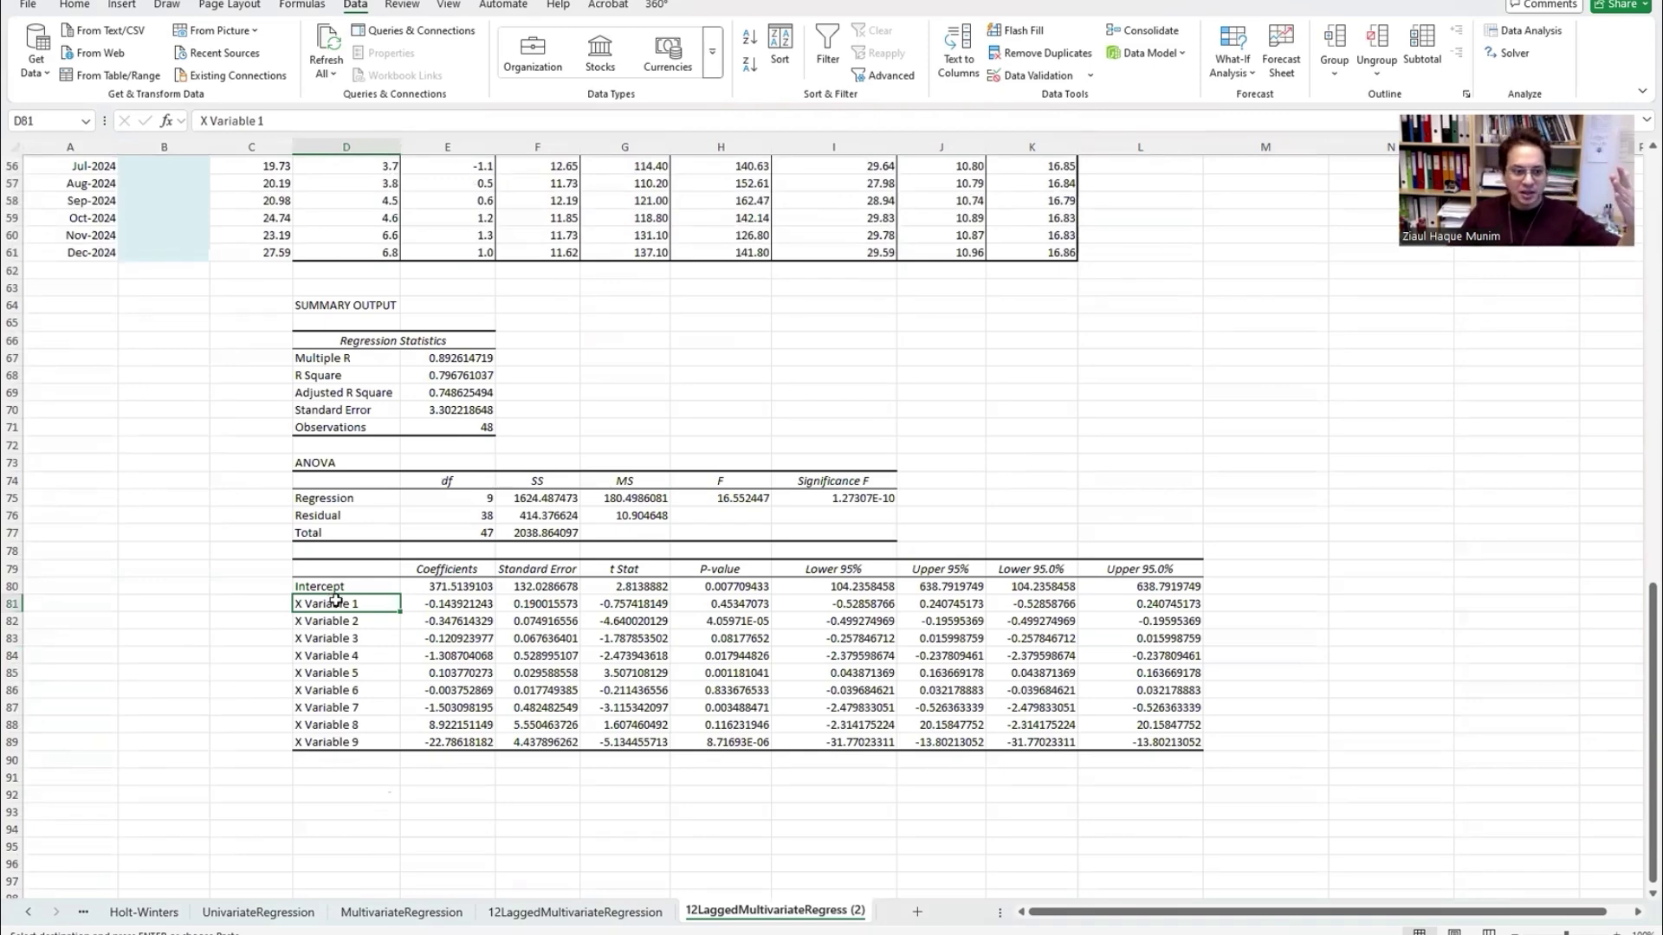
# Step: Paste the predictor names over the X Variable labels from D81 and widen column D
pyautogui.rightClick(336, 600)
pyautogui.click(454, 152)
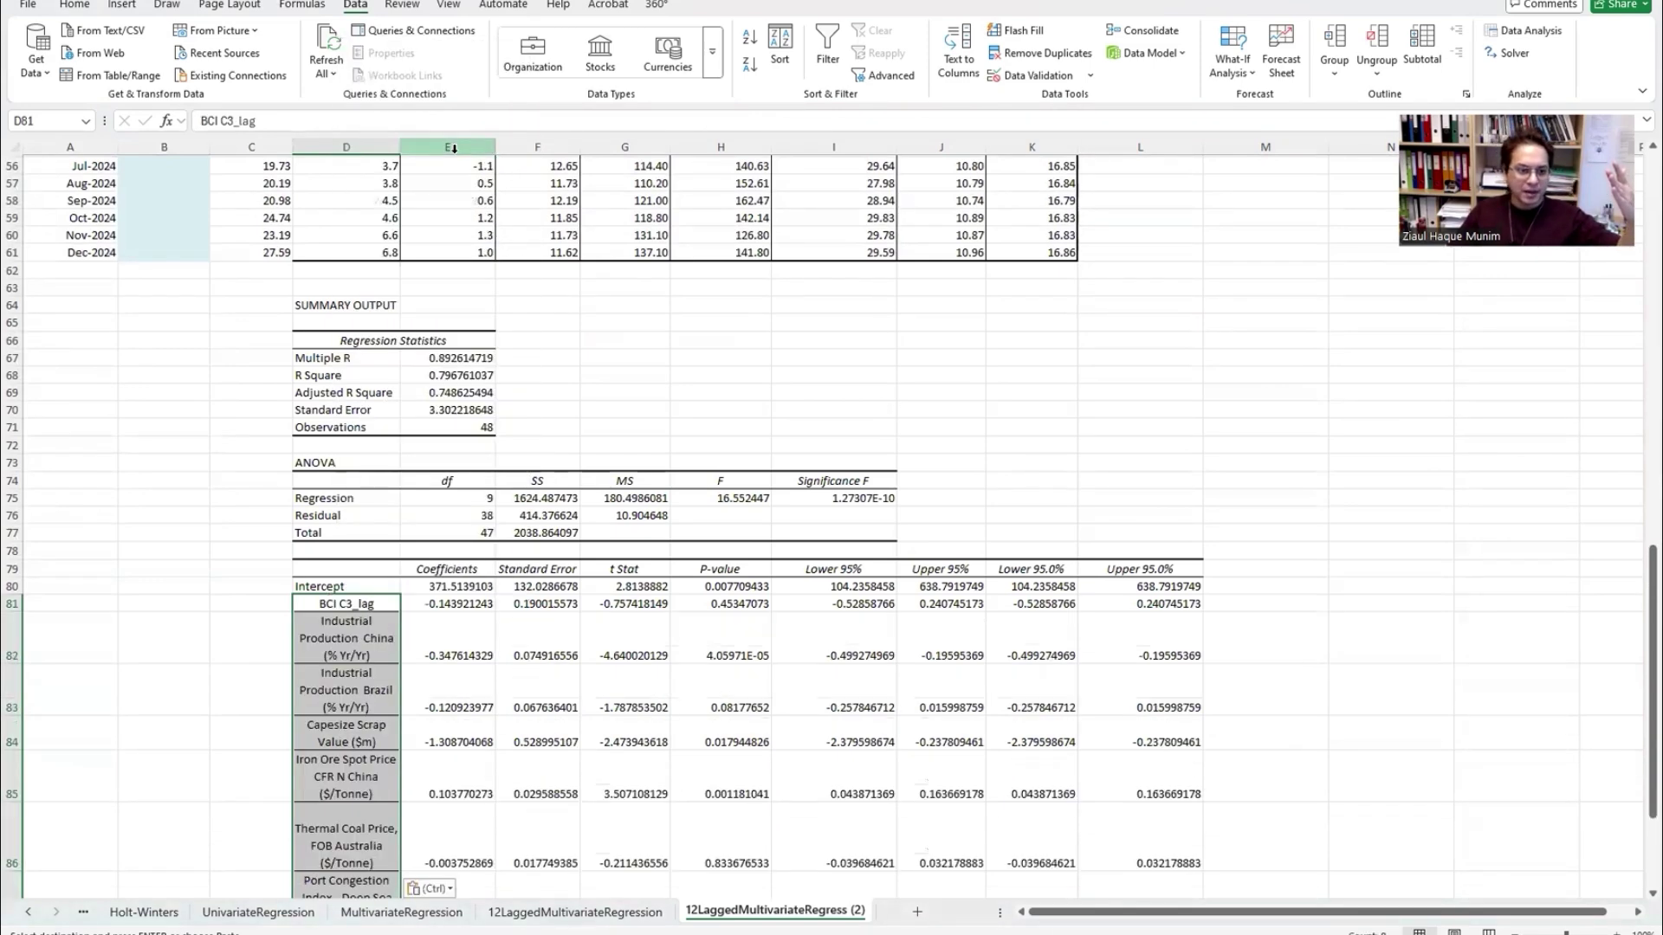
pyautogui.moveTo(399, 150); pyautogui.dragTo(436, 149)
# Step: Autofit the heights of rows 82–89 and select the coefficient values E80:E89
pyautogui.moveTo(13, 646)
pyautogui.mouseDown()
pyautogui.moveTo(12, 853)
pyautogui.moveTo(20, 599)
pyautogui.moveTo(18, 638)
pyautogui.mouseUp()
pyautogui.scroll(-5, 14, 812)
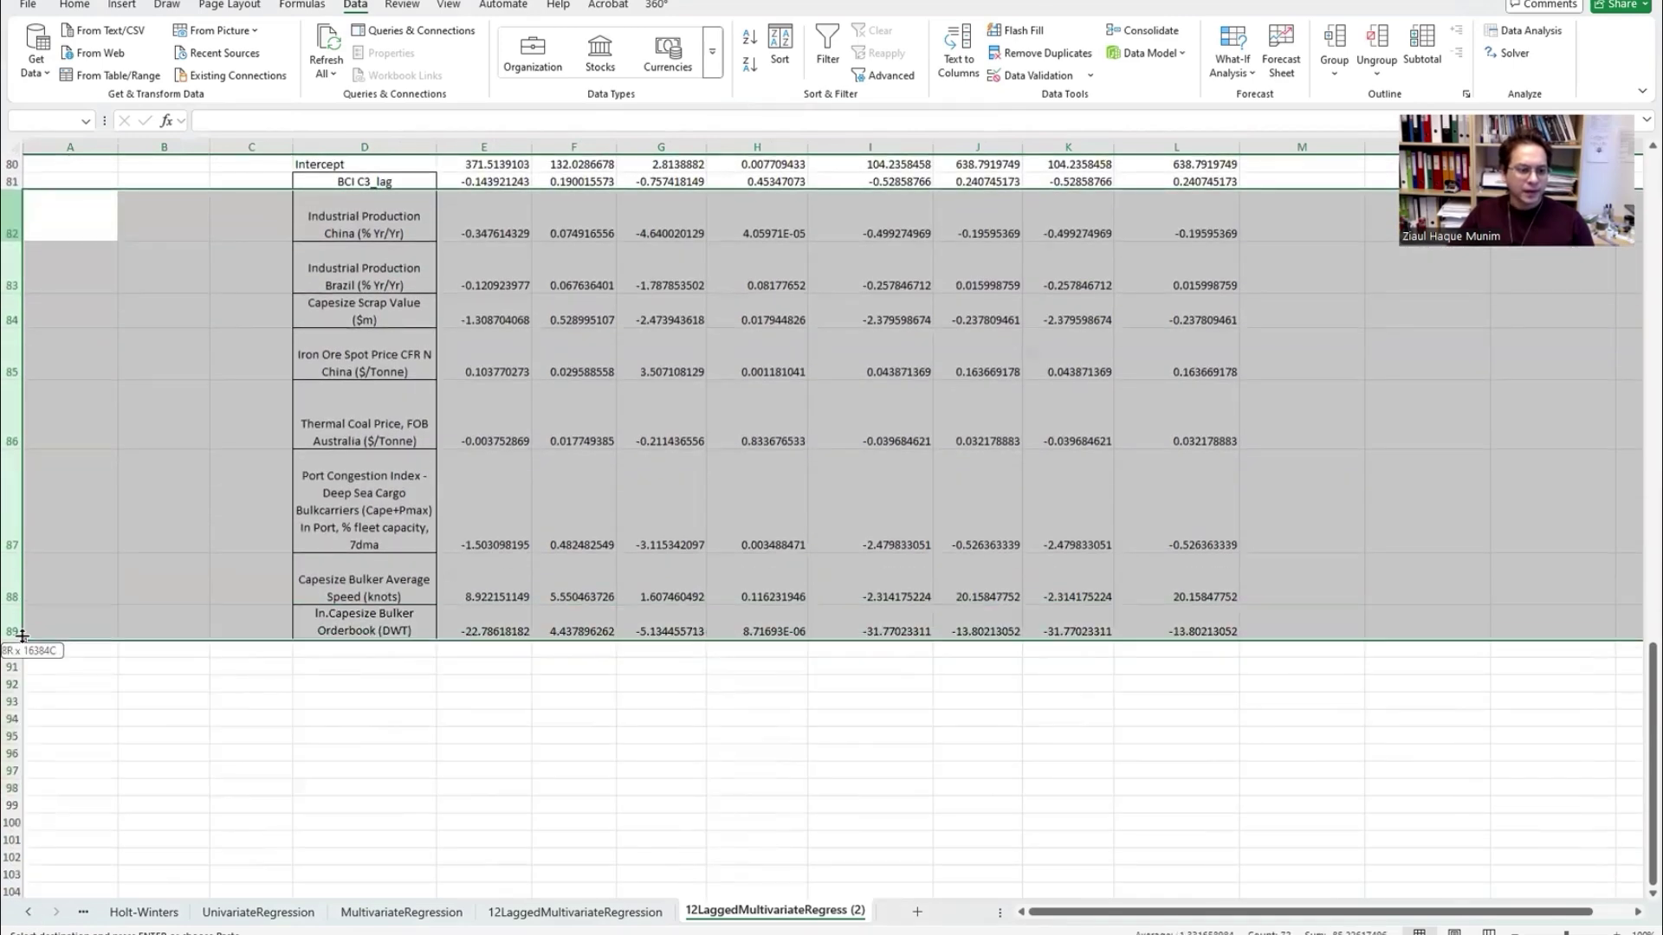
pyautogui.doubleClick(18, 641)
pyautogui.scroll(3, 408, 641)
pyautogui.scroll(1, 409, 671)
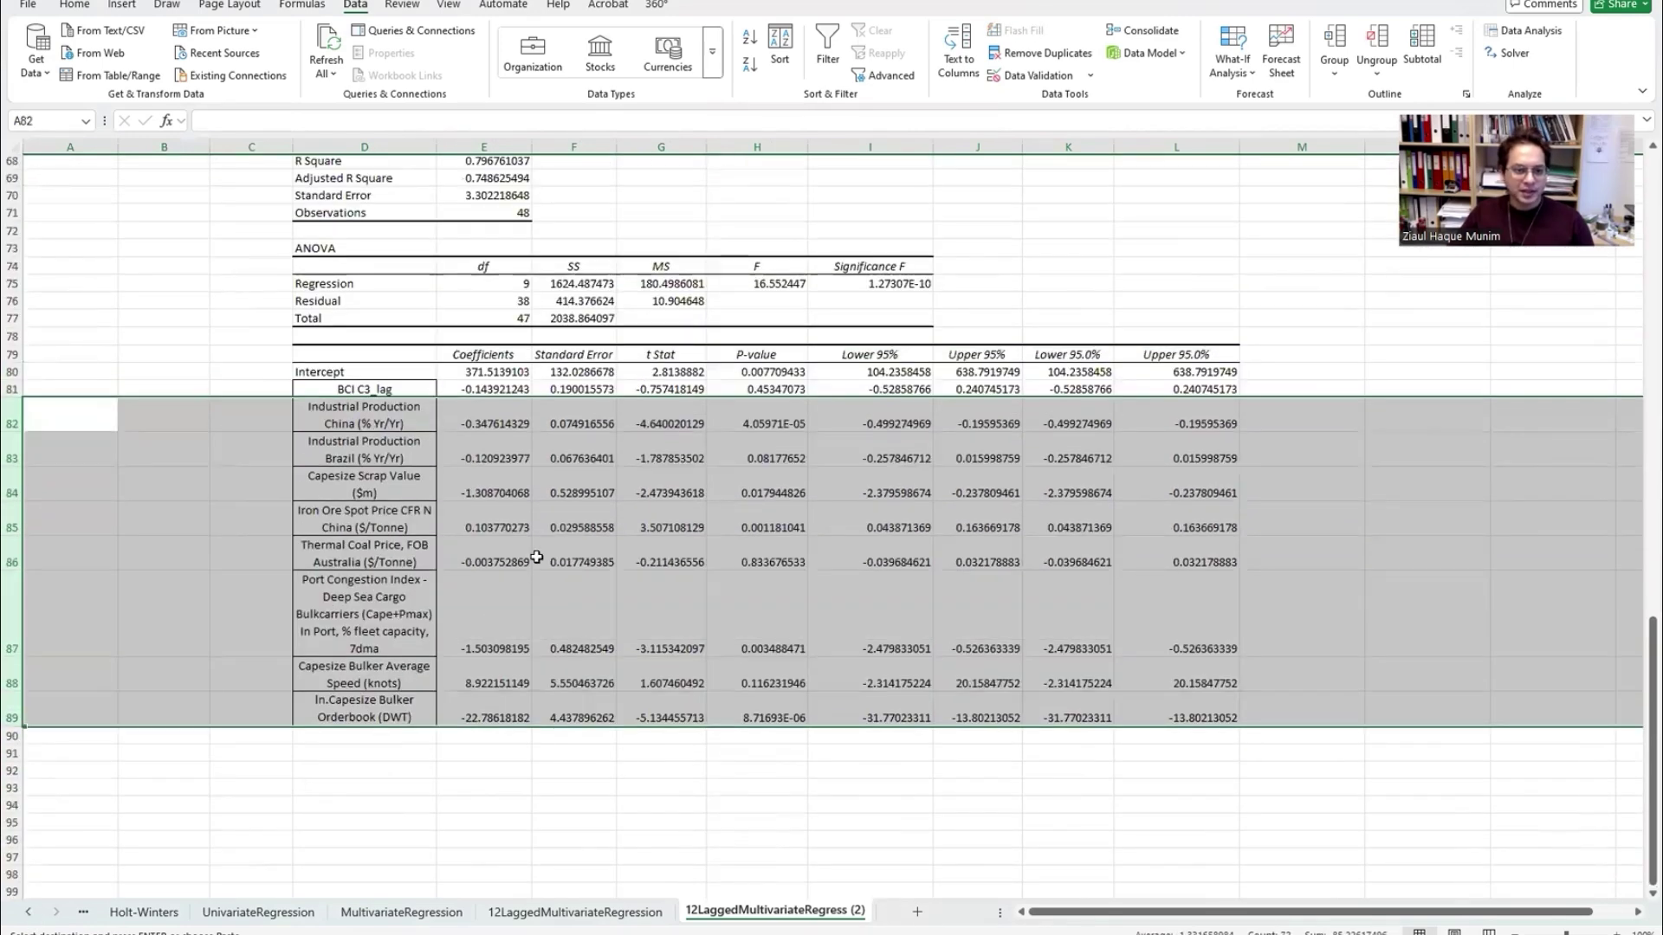
pyautogui.click(538, 555)
pyautogui.click(504, 427)
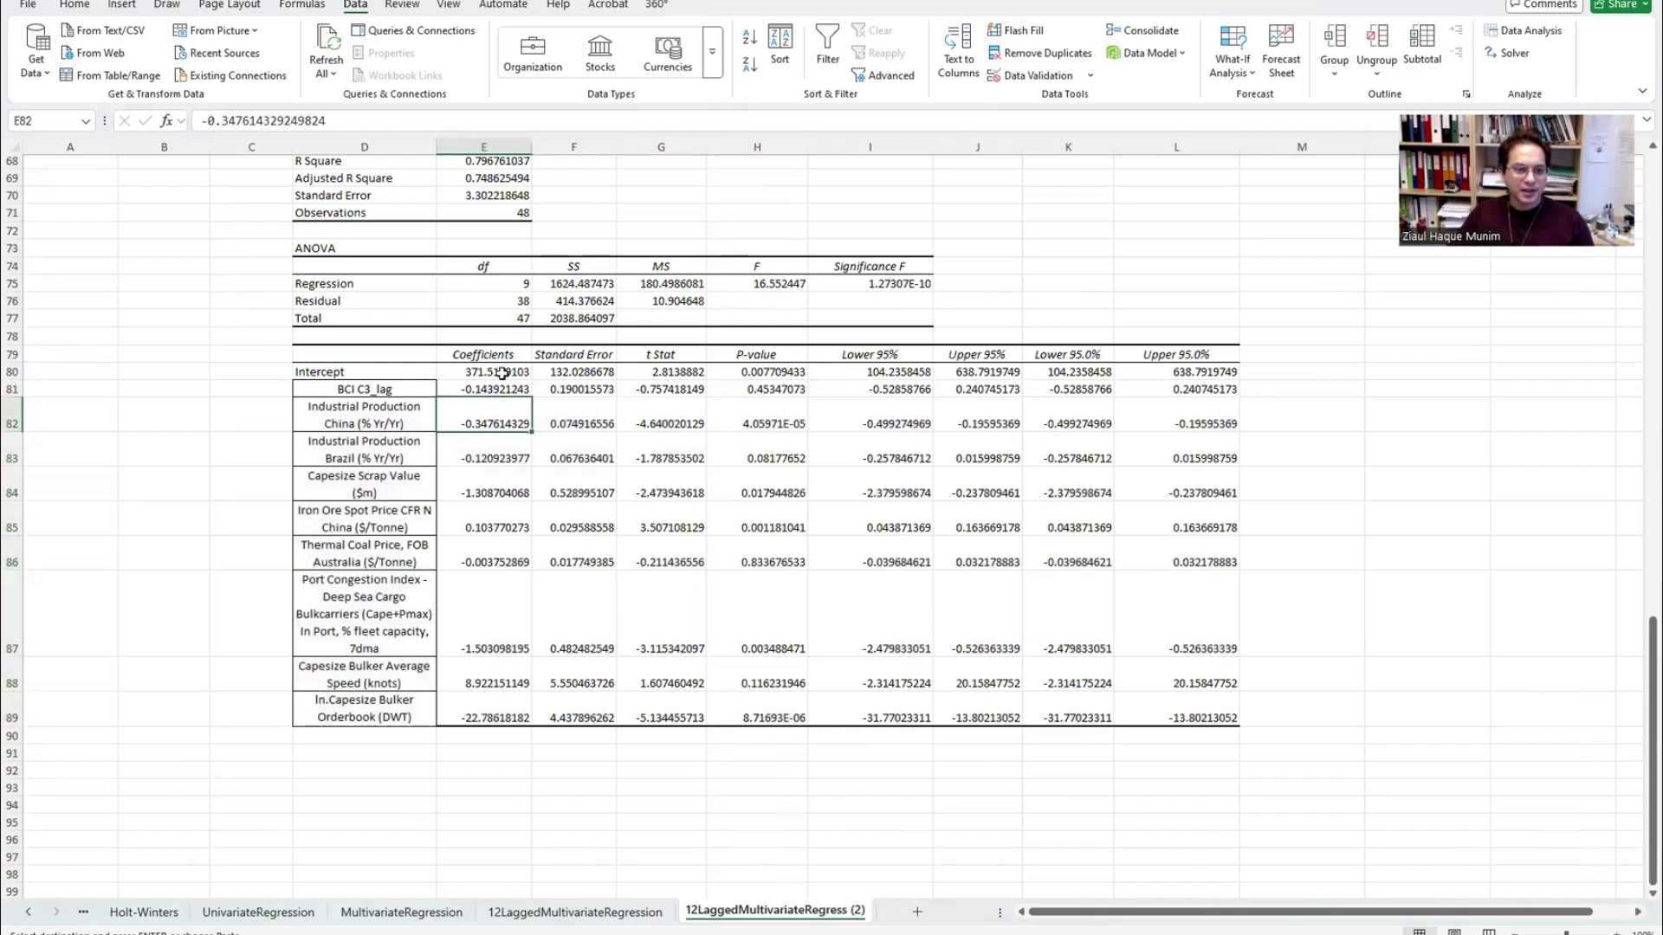
pyautogui.moveTo(485, 371); pyautogui.dragTo(481, 716)
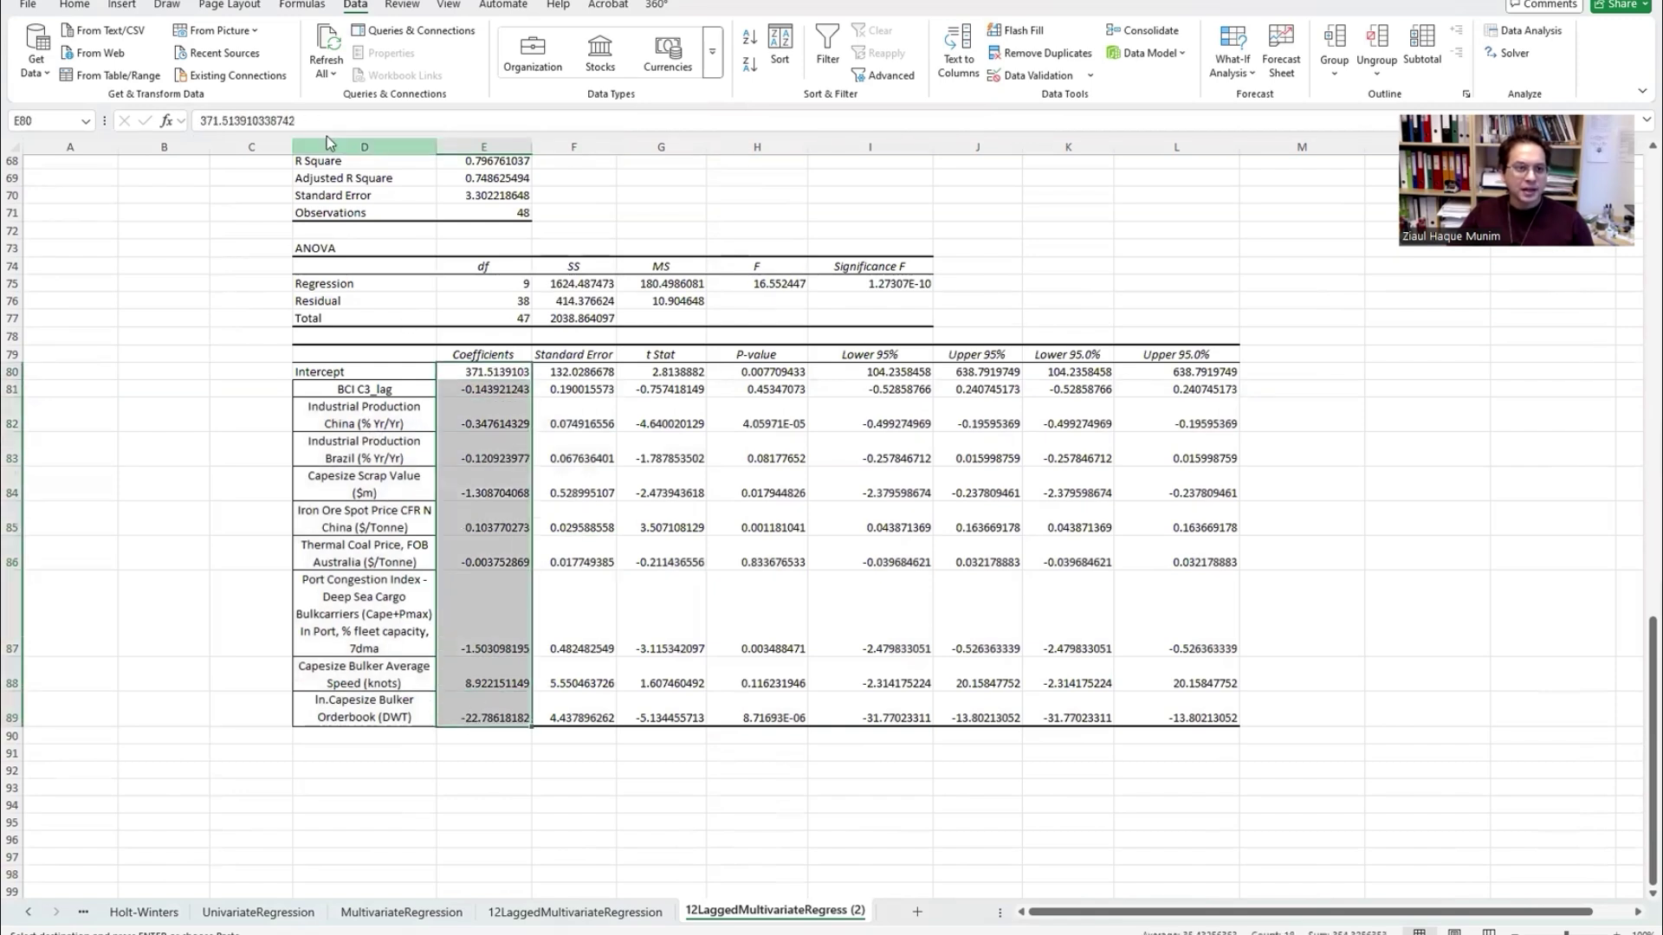
pyautogui.click(74, 5)
# Step: Shade the R Square value in E68 tan
pyautogui.press('Escape')
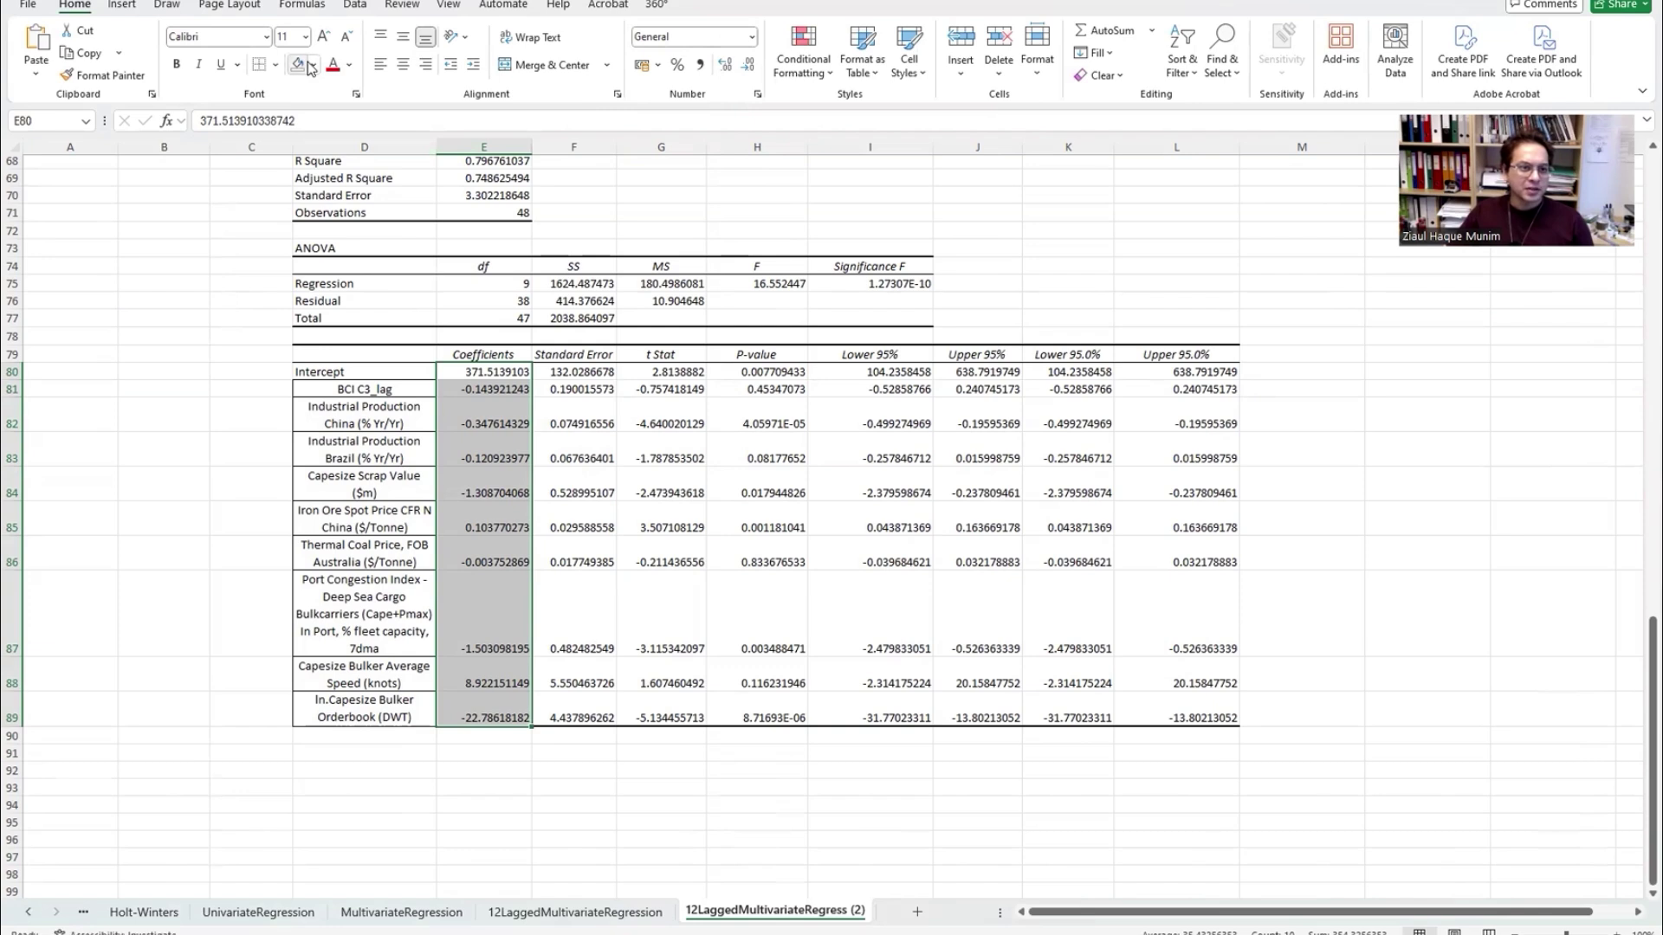
pyautogui.click(315, 66)
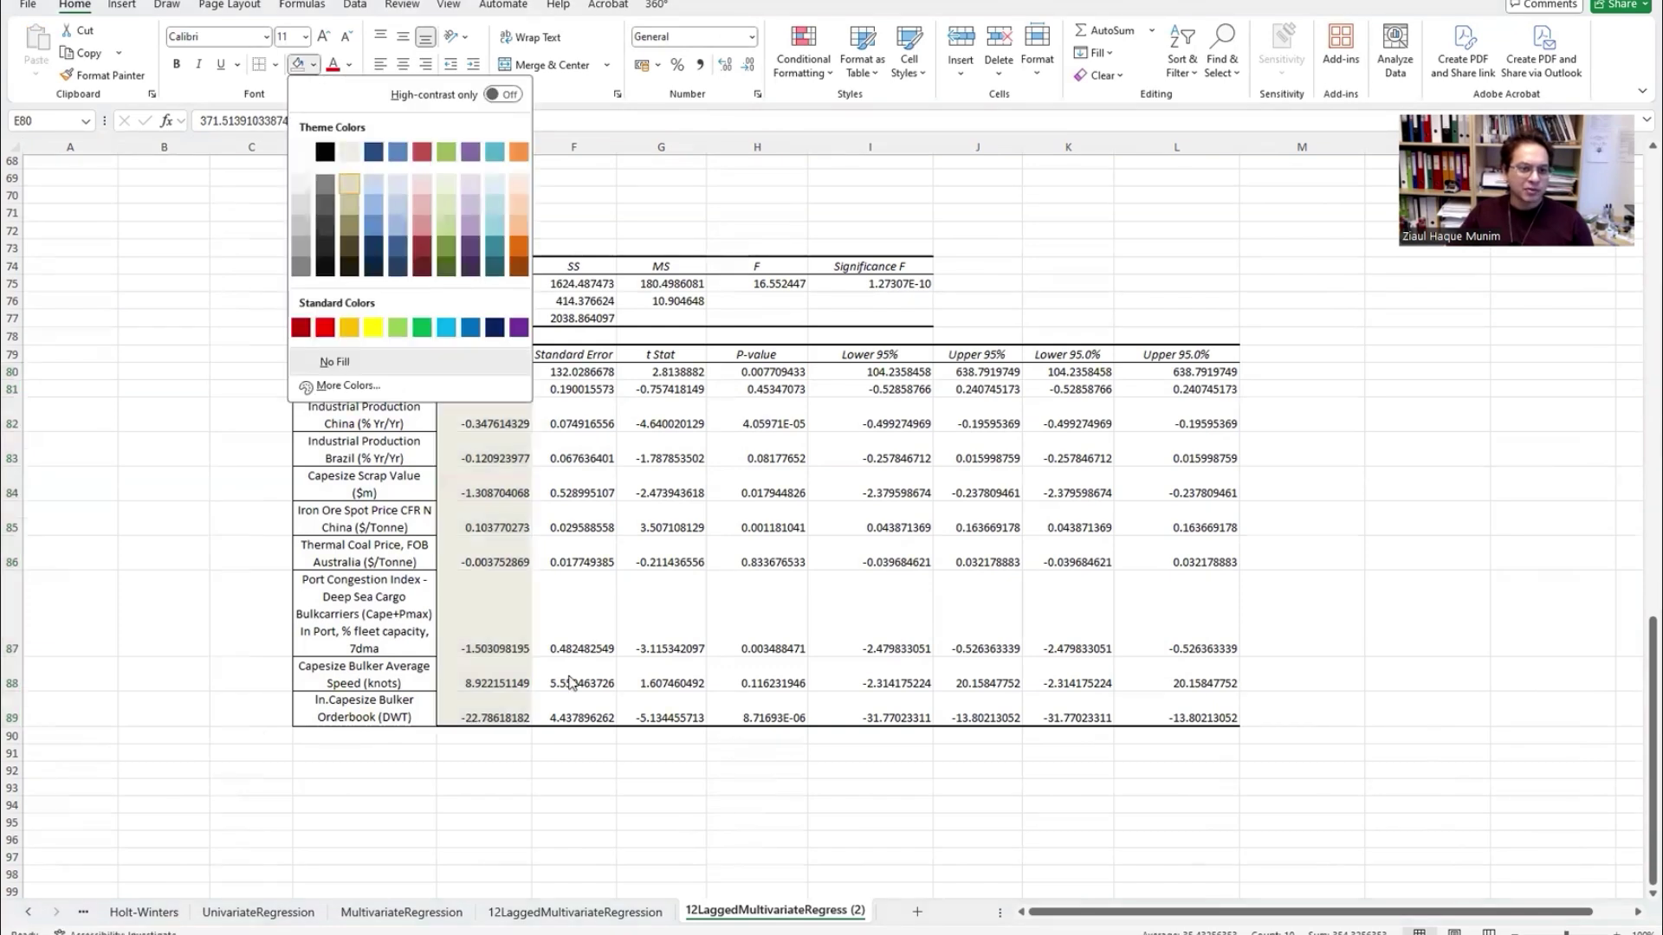
pyautogui.click(564, 806)
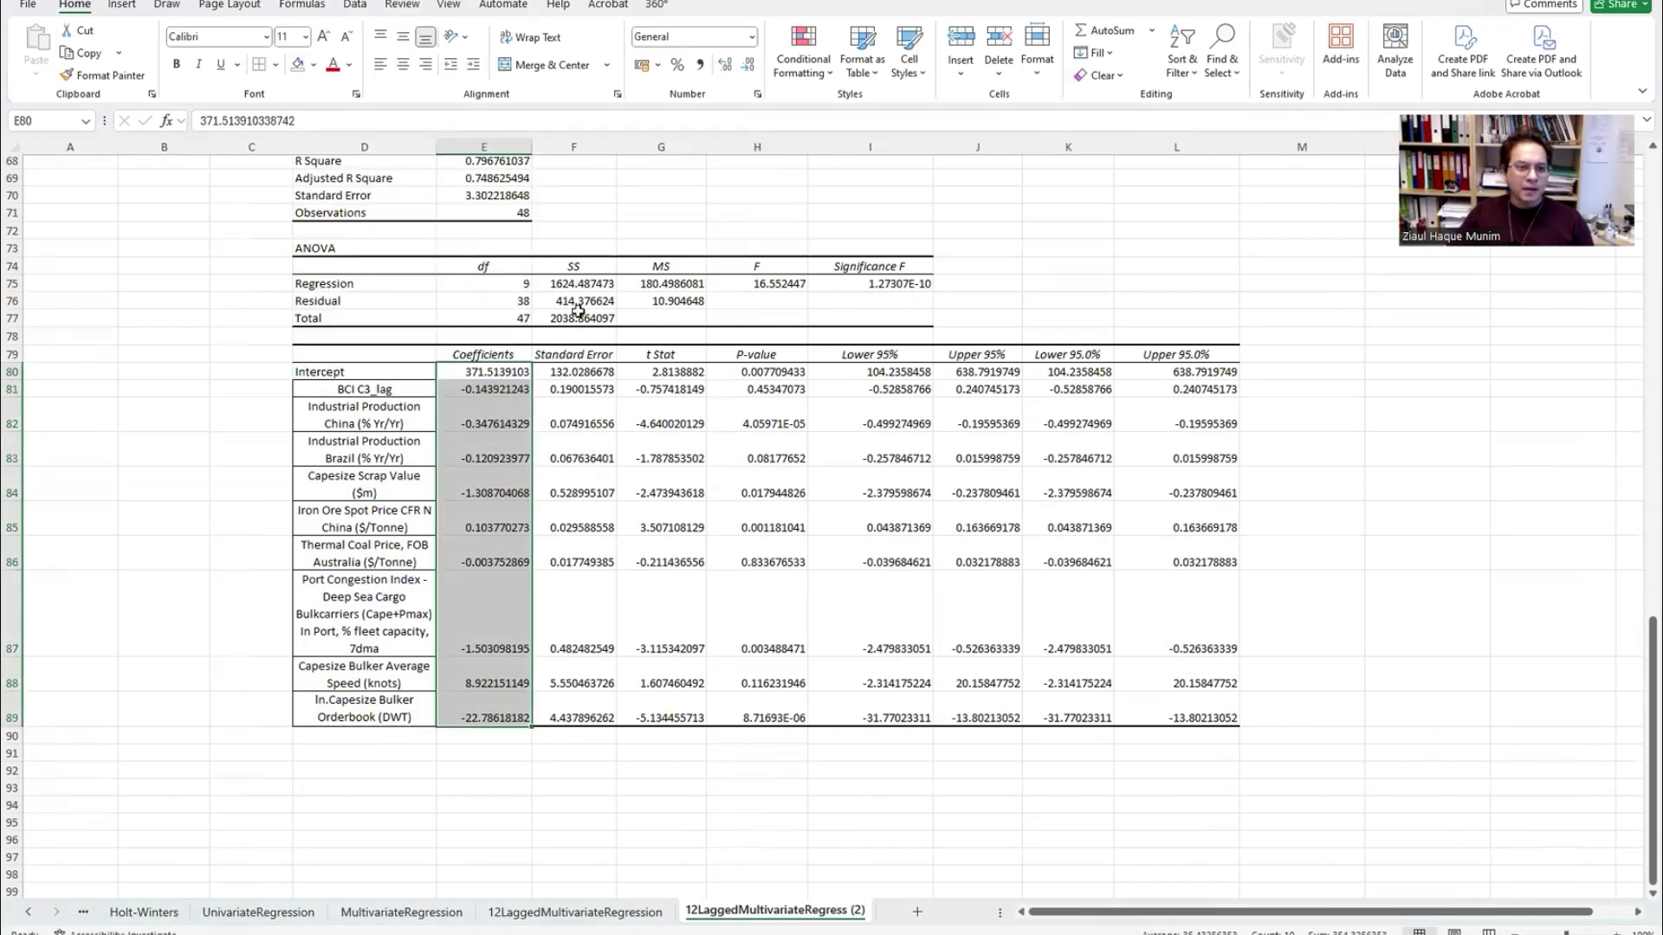
pyautogui.scroll(1, 635, 470)
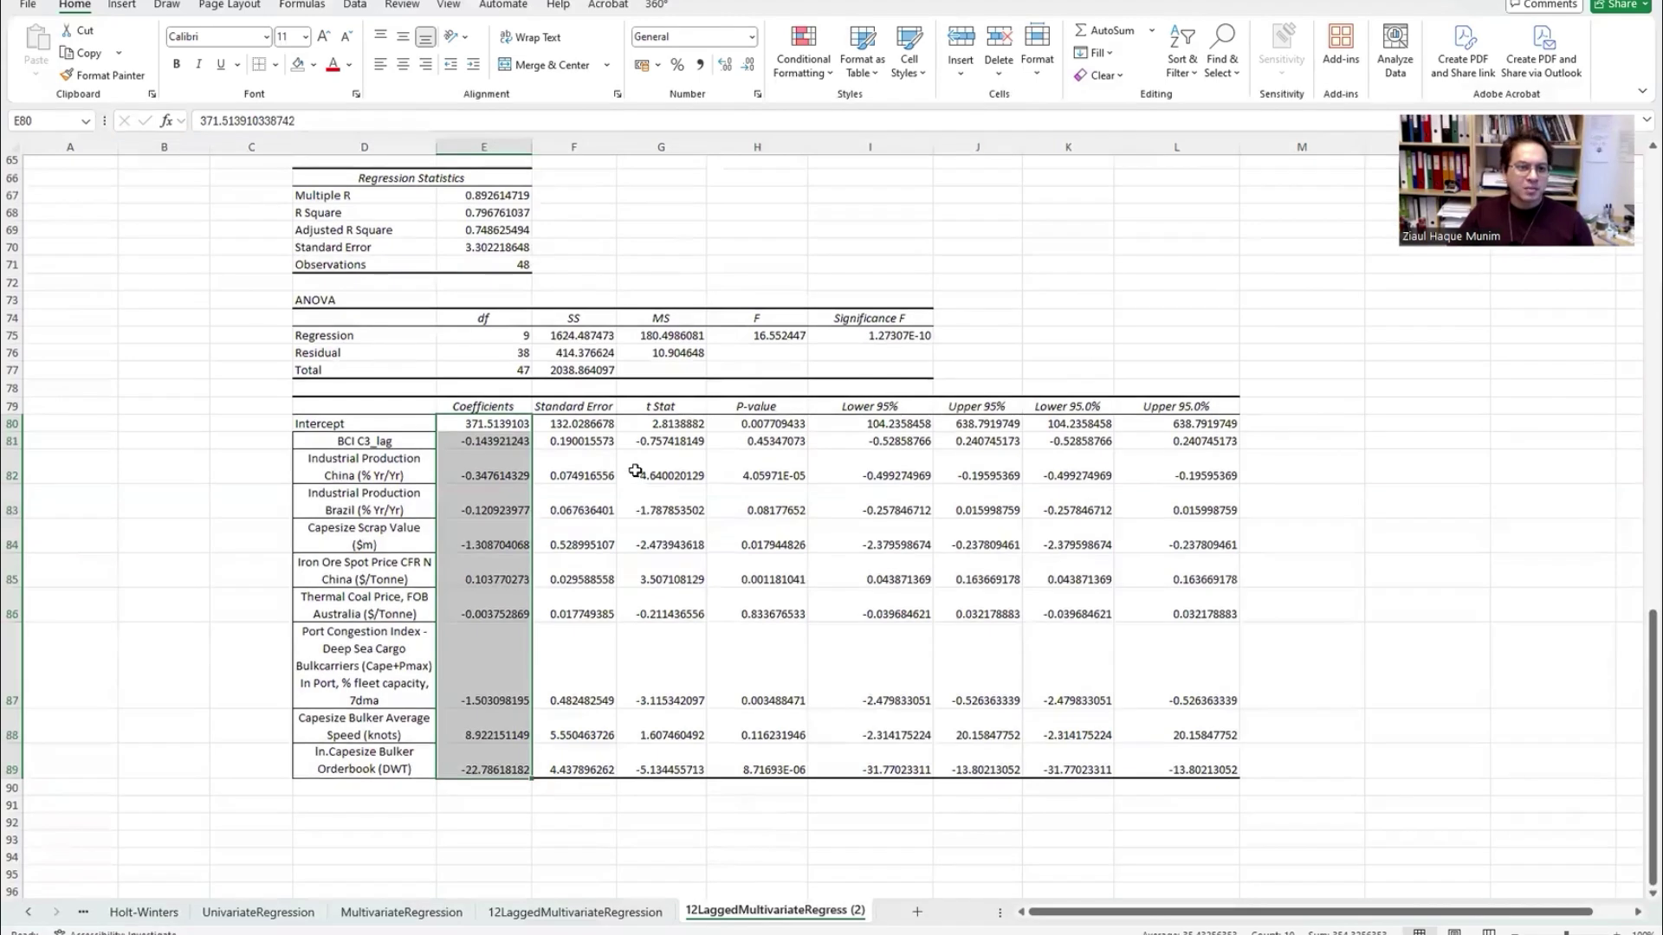
pyautogui.click(503, 211)
pyautogui.click(313, 64)
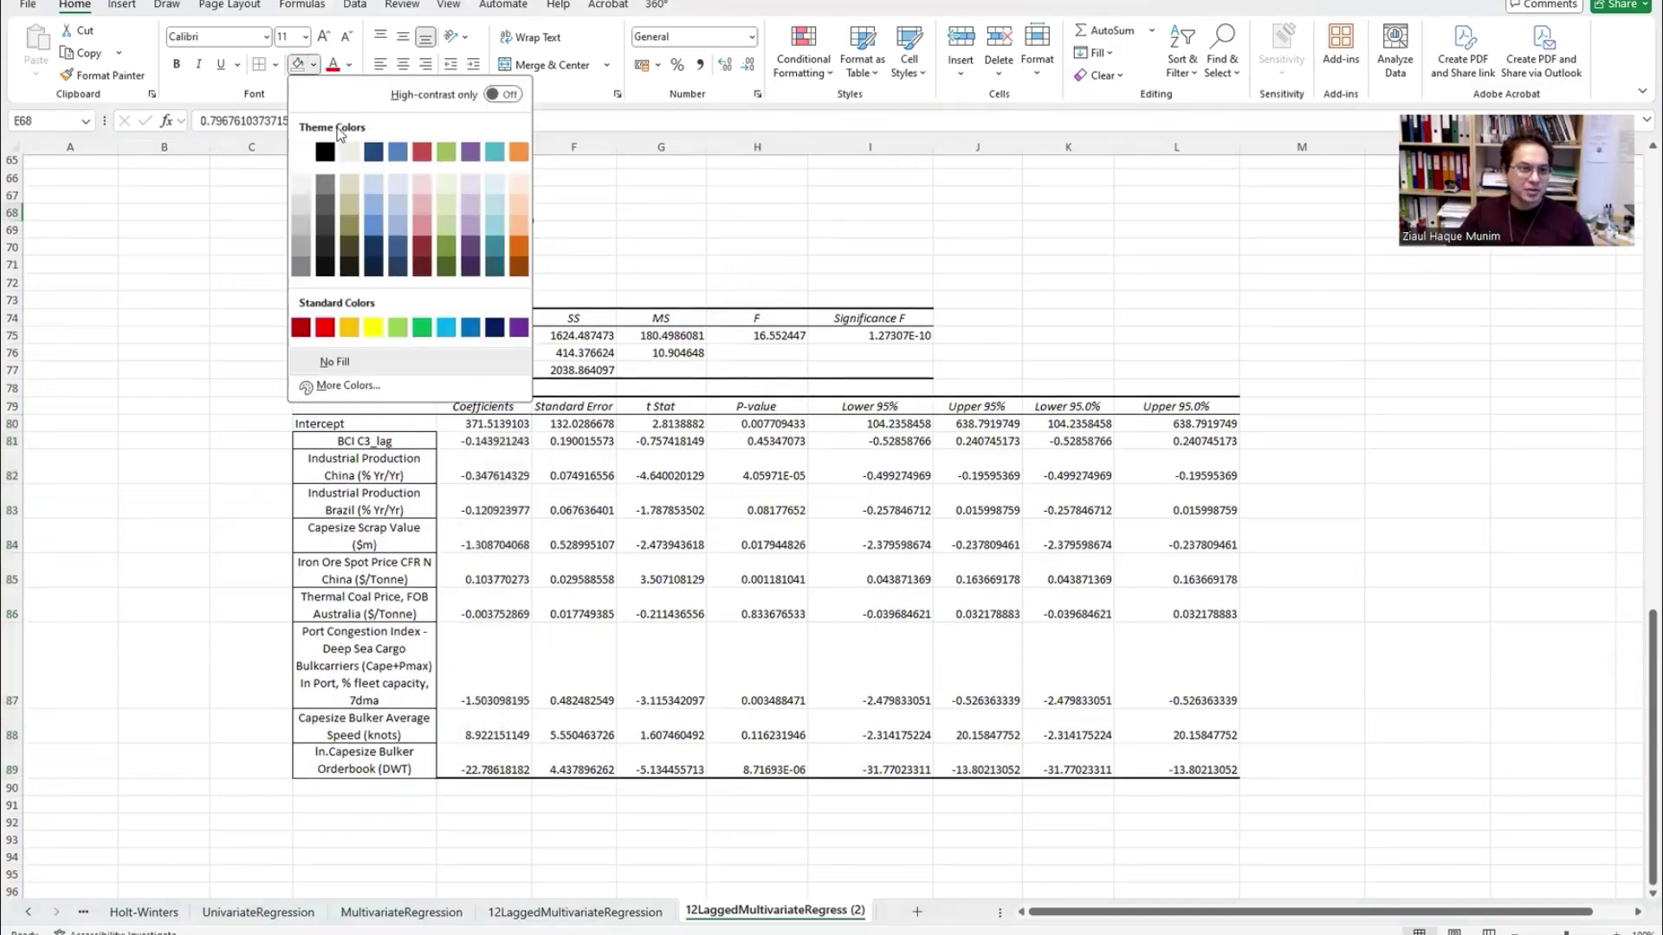
pyautogui.click(351, 186)
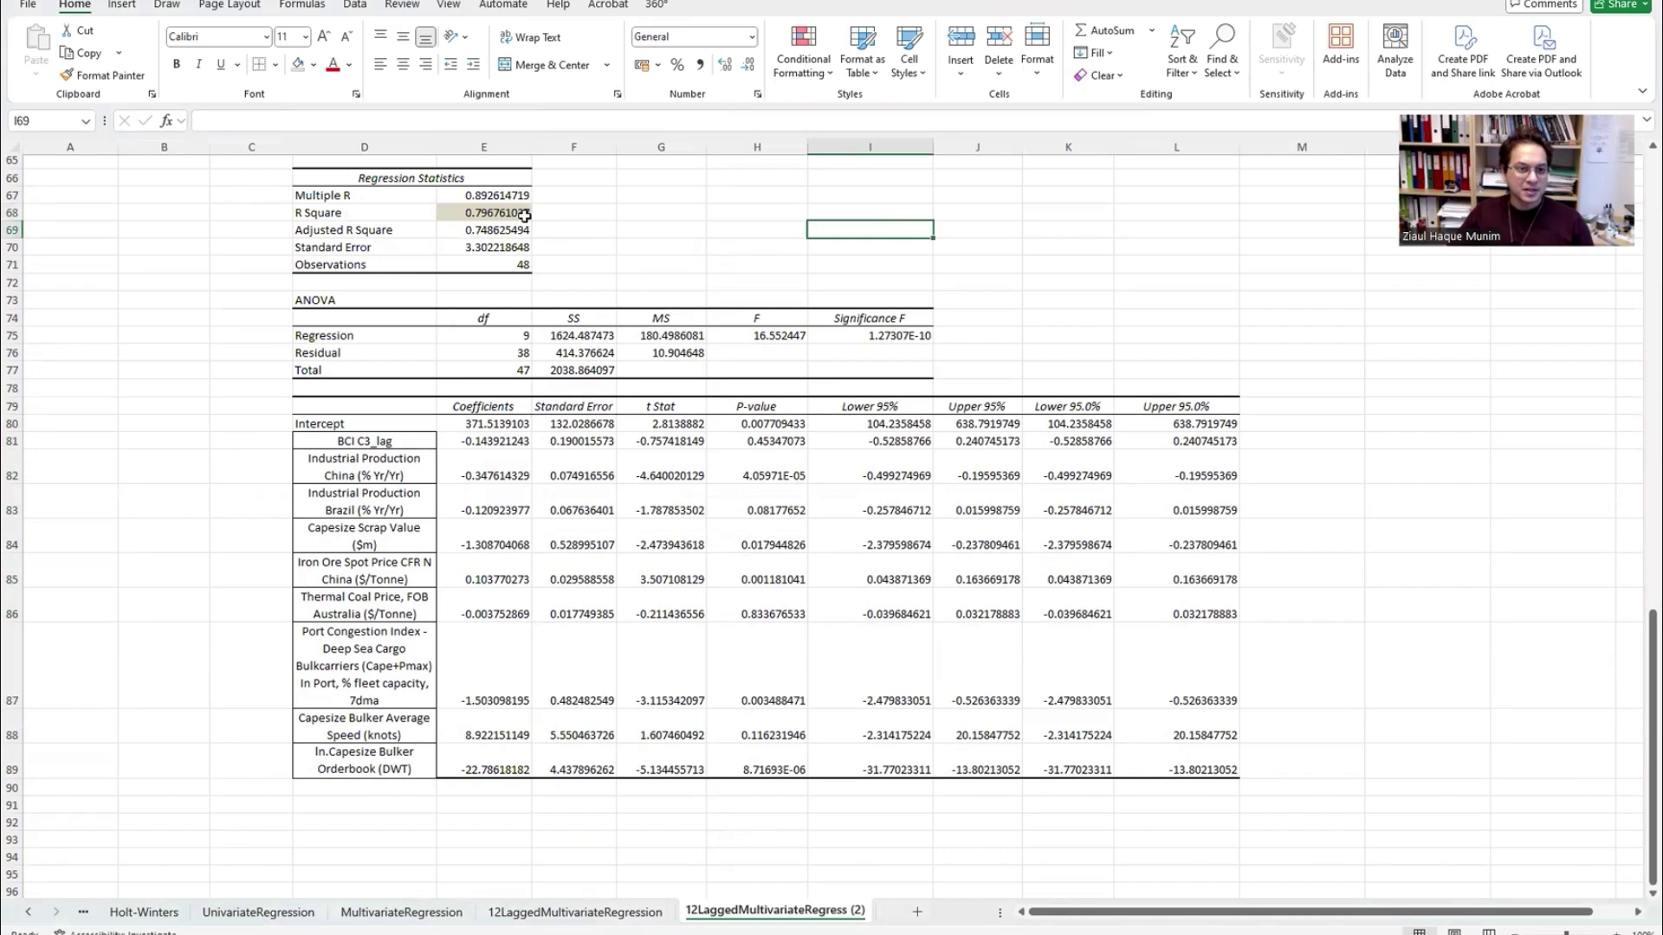
# Step: Show the regression statistics E67:E70 and coefficient table E80:L89 to three decimals
pyautogui.moveTo(494, 195); pyautogui.dragTo(494, 248)
pyautogui.click(748, 65)
pyautogui.click(748, 66)
pyautogui.click(748, 65)
pyautogui.click(750, 66)
pyautogui.click(750, 67)
pyautogui.click(750, 67)
pyautogui.click(750, 67)
pyautogui.click(725, 66)
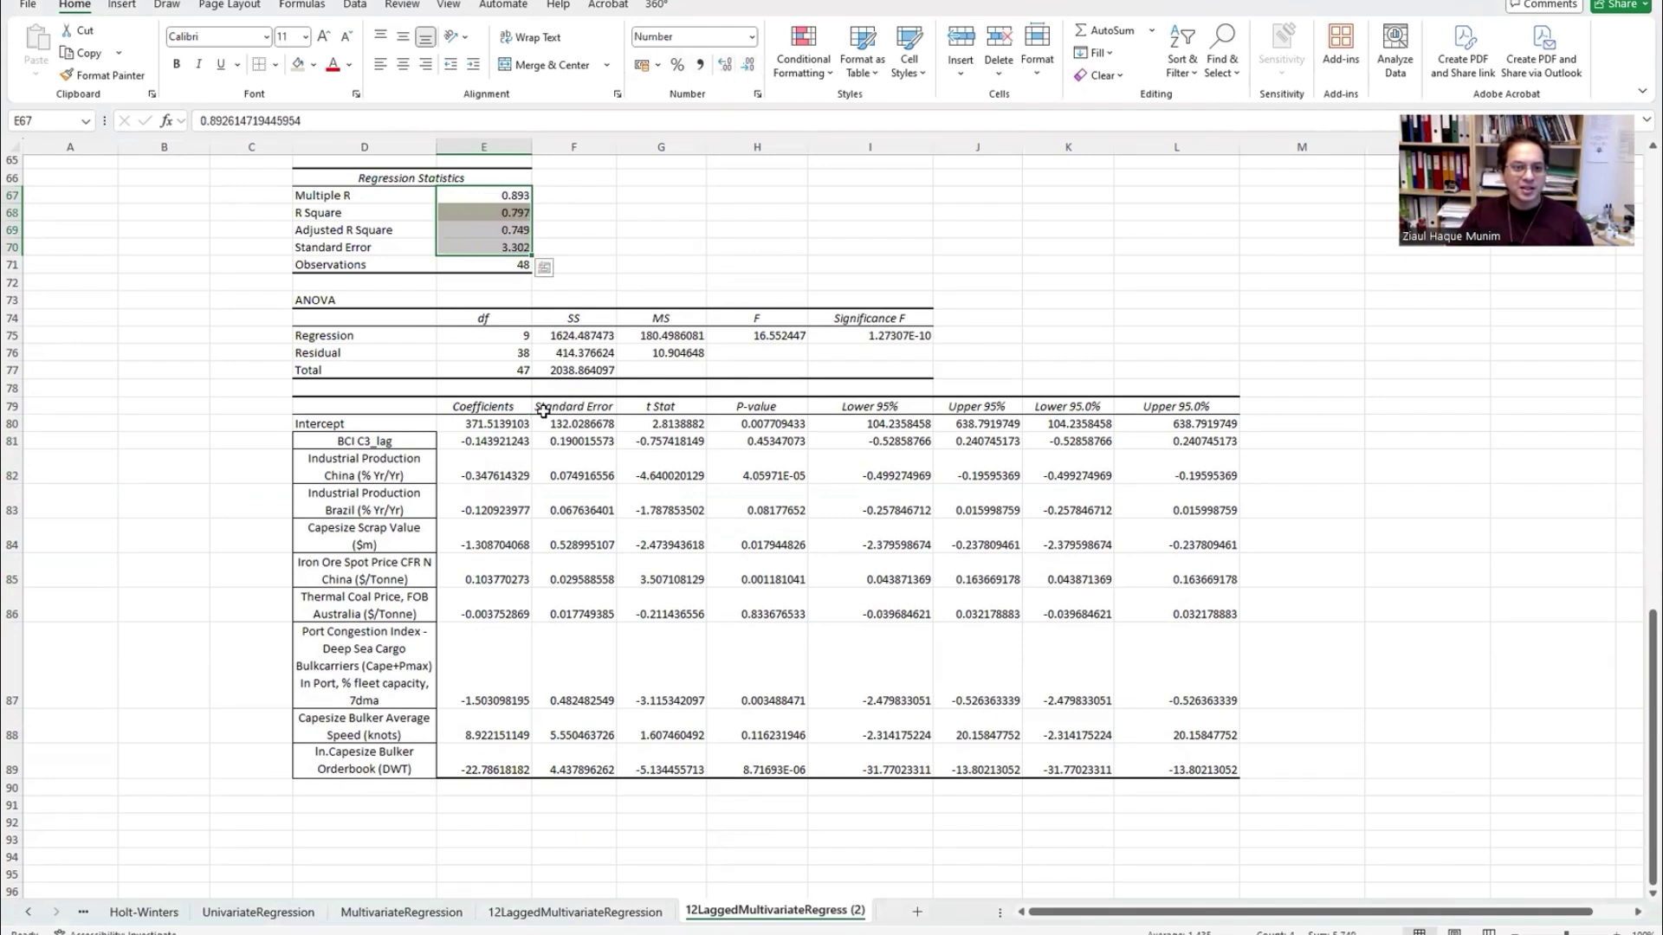
pyautogui.click(591, 340)
pyautogui.moveTo(514, 430); pyautogui.dragTo(1186, 763)
pyautogui.click(749, 67)
pyautogui.click(749, 68)
pyautogui.click(749, 67)
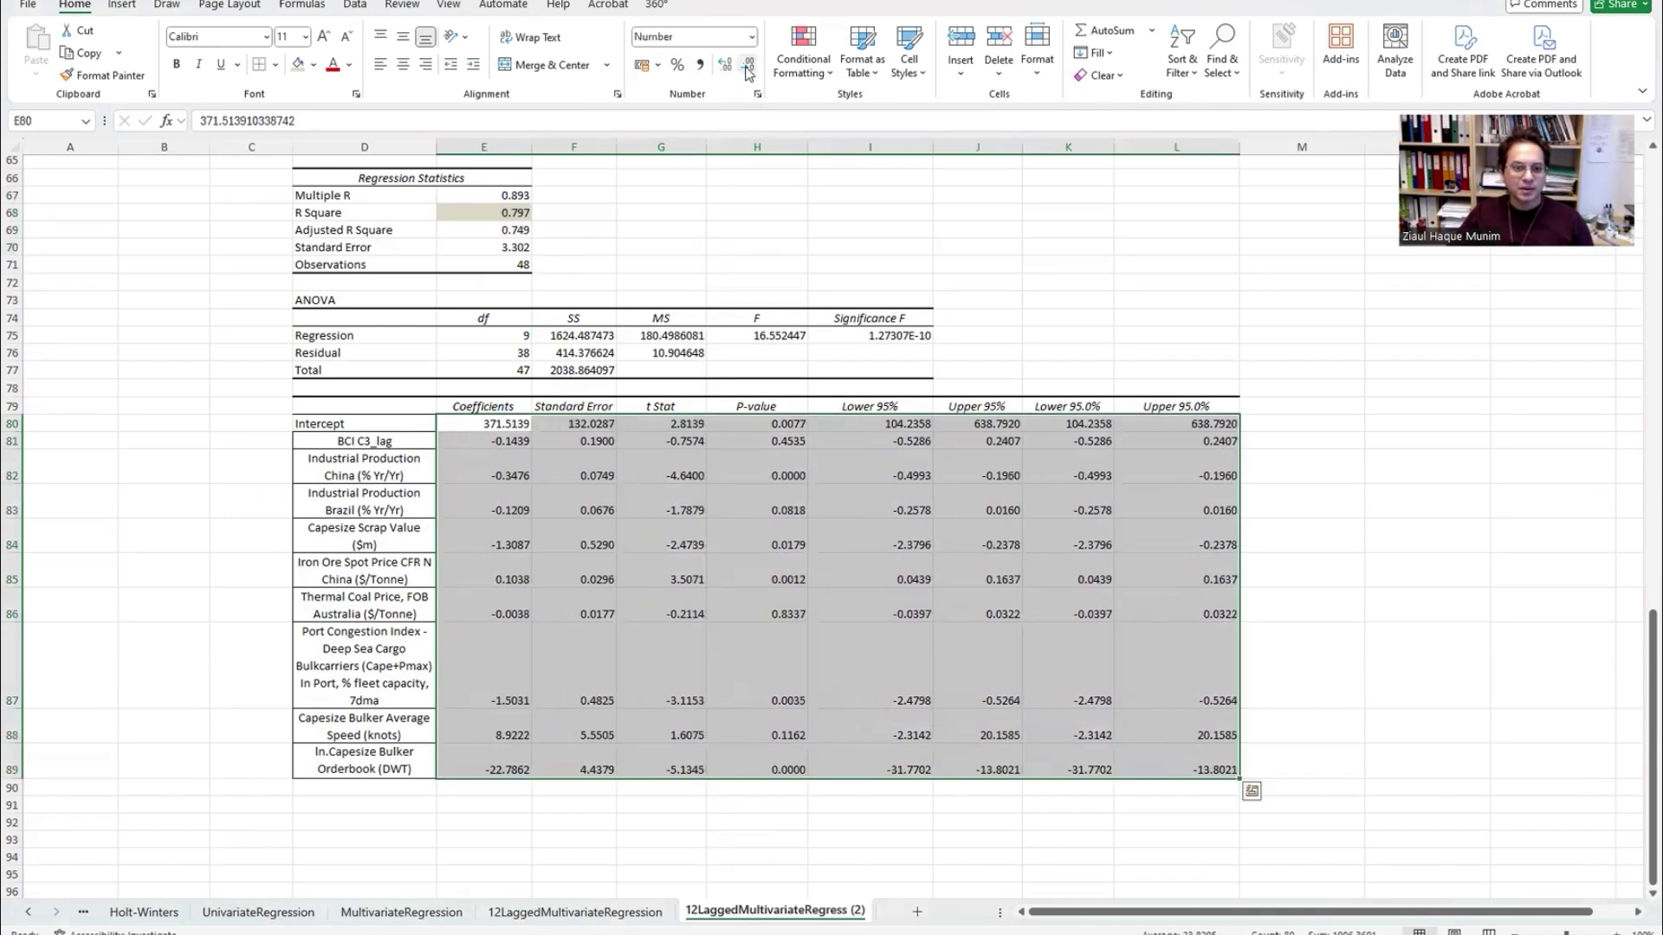
pyautogui.click(749, 69)
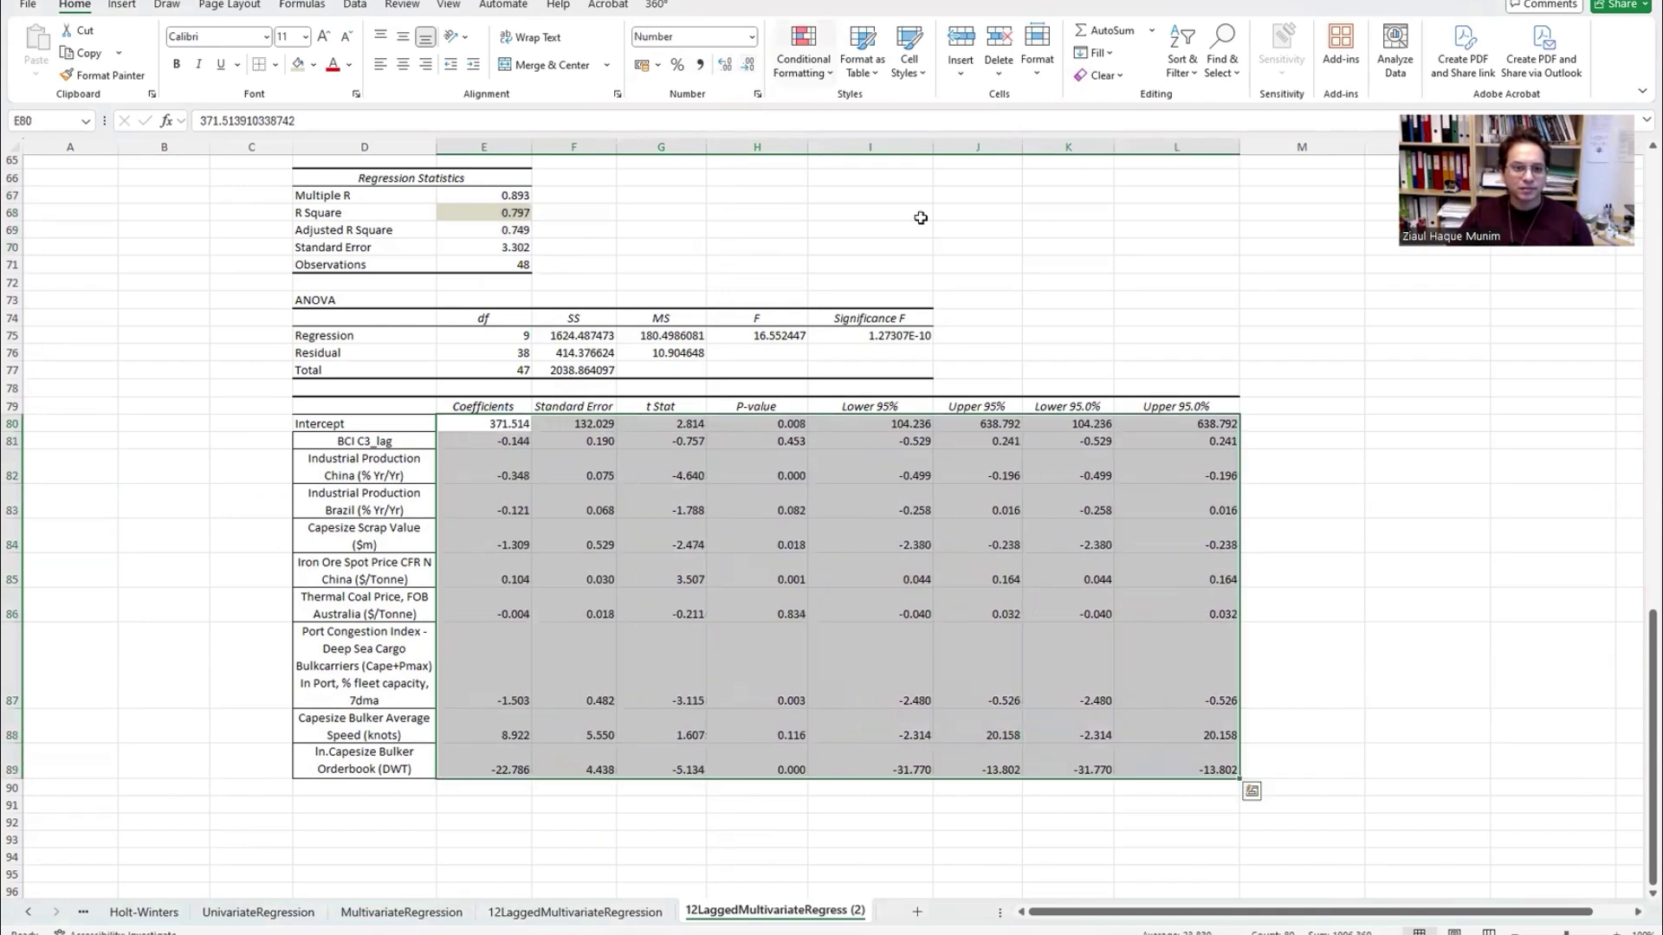
pyautogui.click(1278, 558)
# Step: Shade the Coefficients column E79:E89 tan, then select cell L1
pyautogui.moveTo(483, 406); pyautogui.dragTo(502, 755)
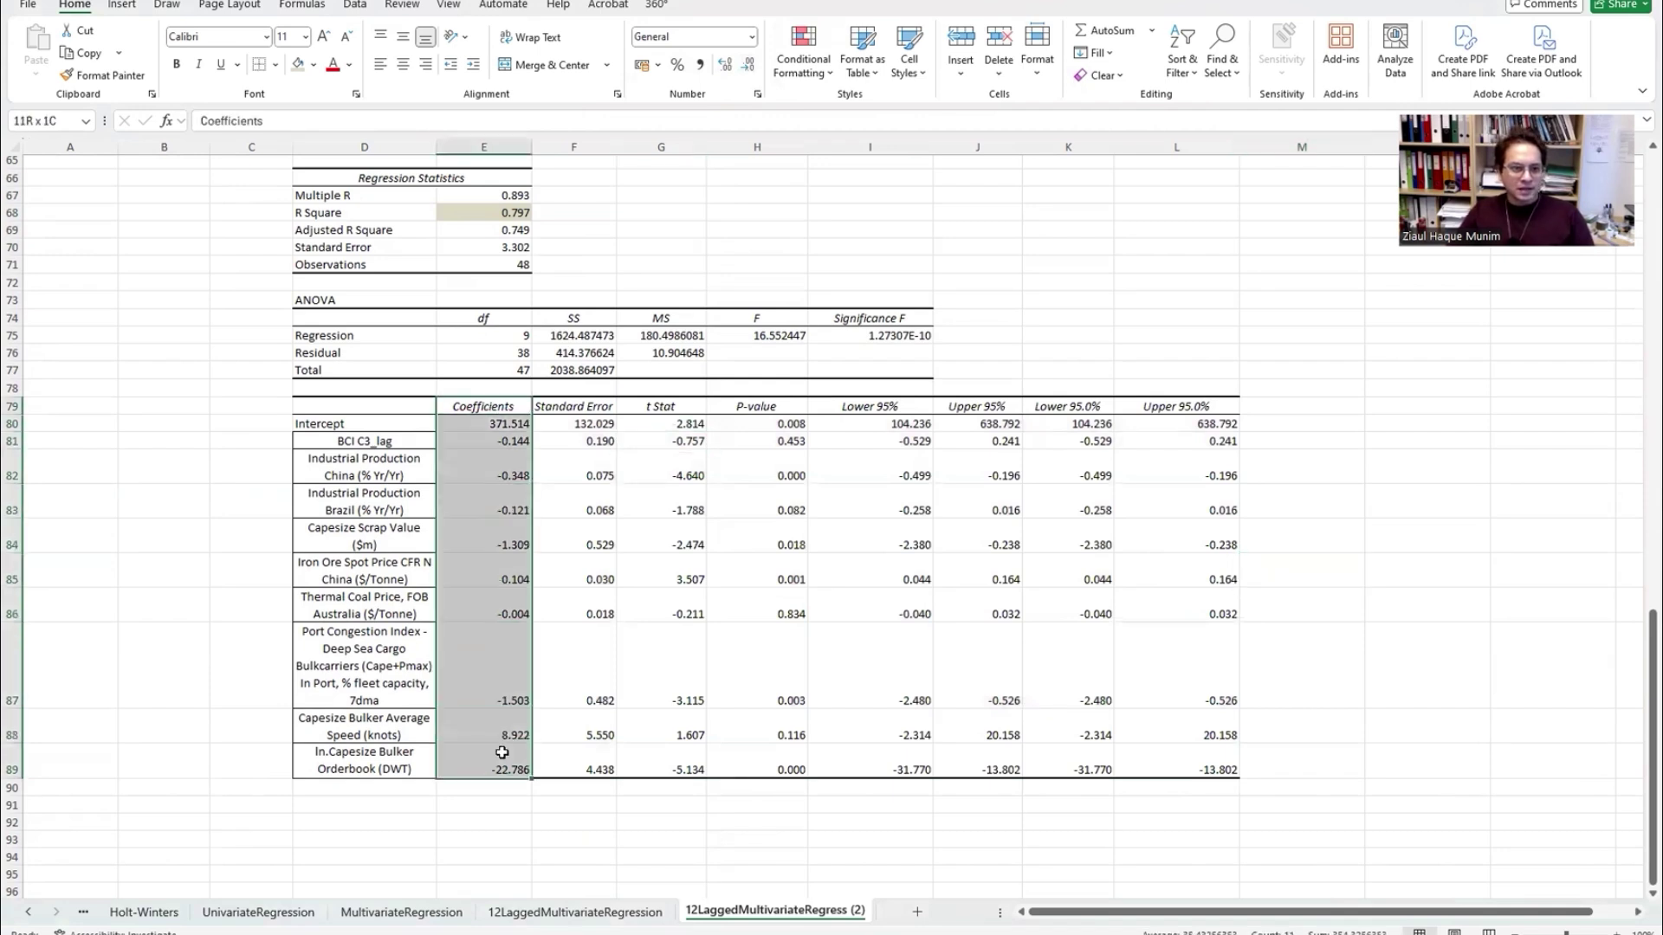
pyautogui.click(298, 63)
pyautogui.click(258, 644)
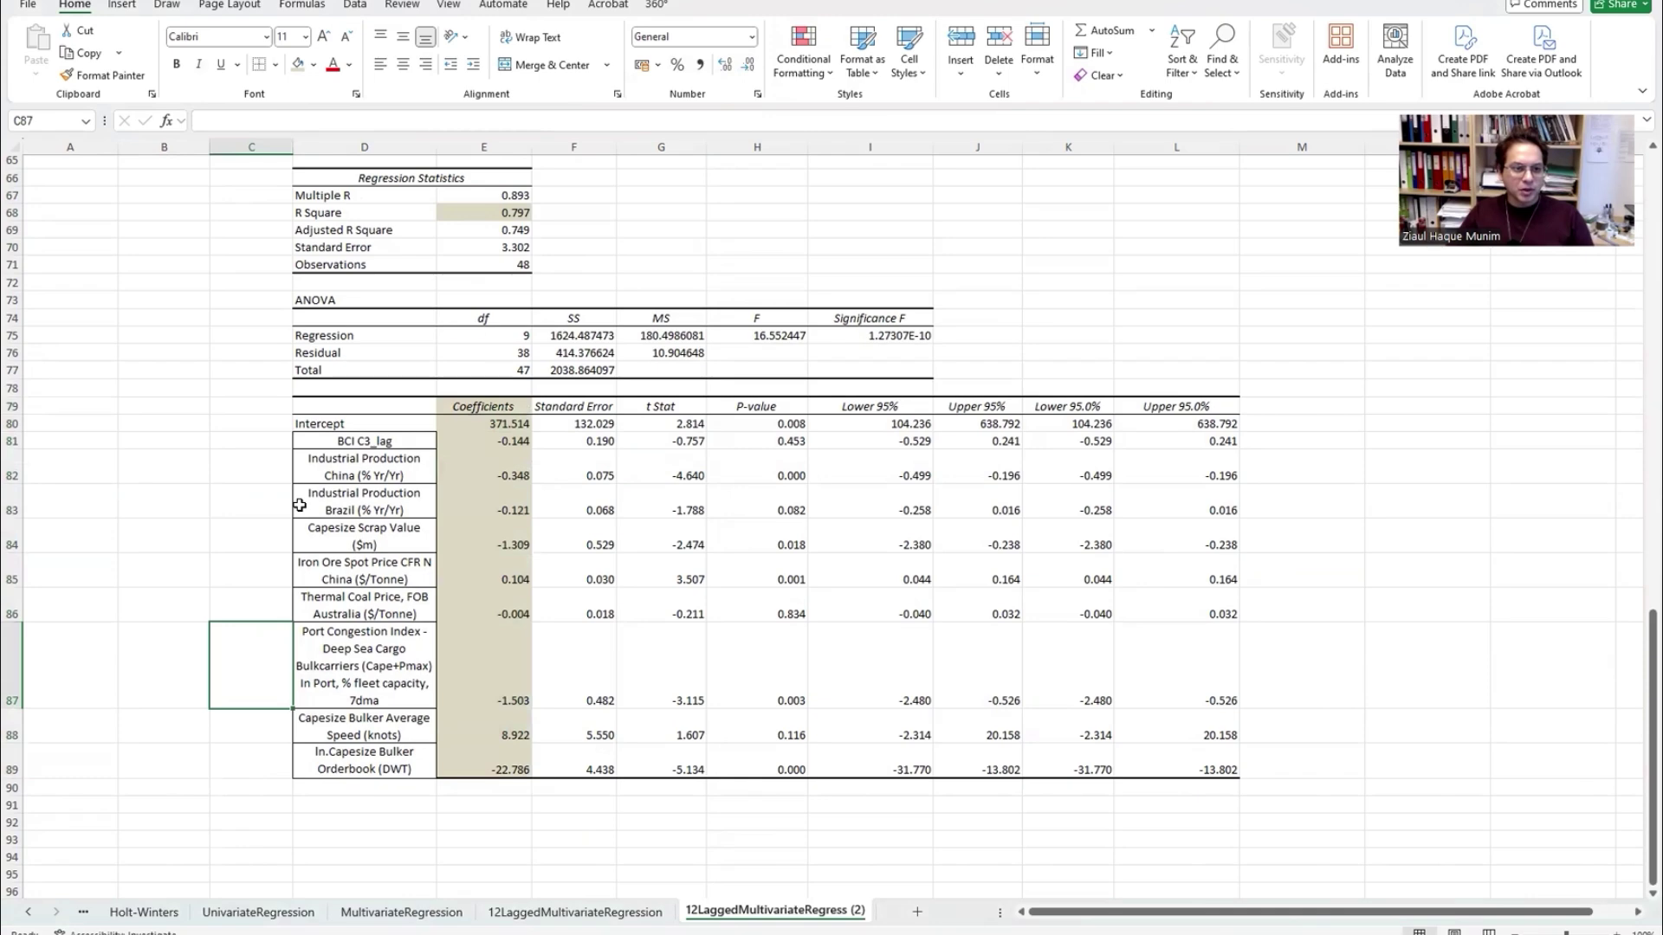
pyautogui.scroll(3, 343, 473)
pyautogui.scroll(5, 343, 473)
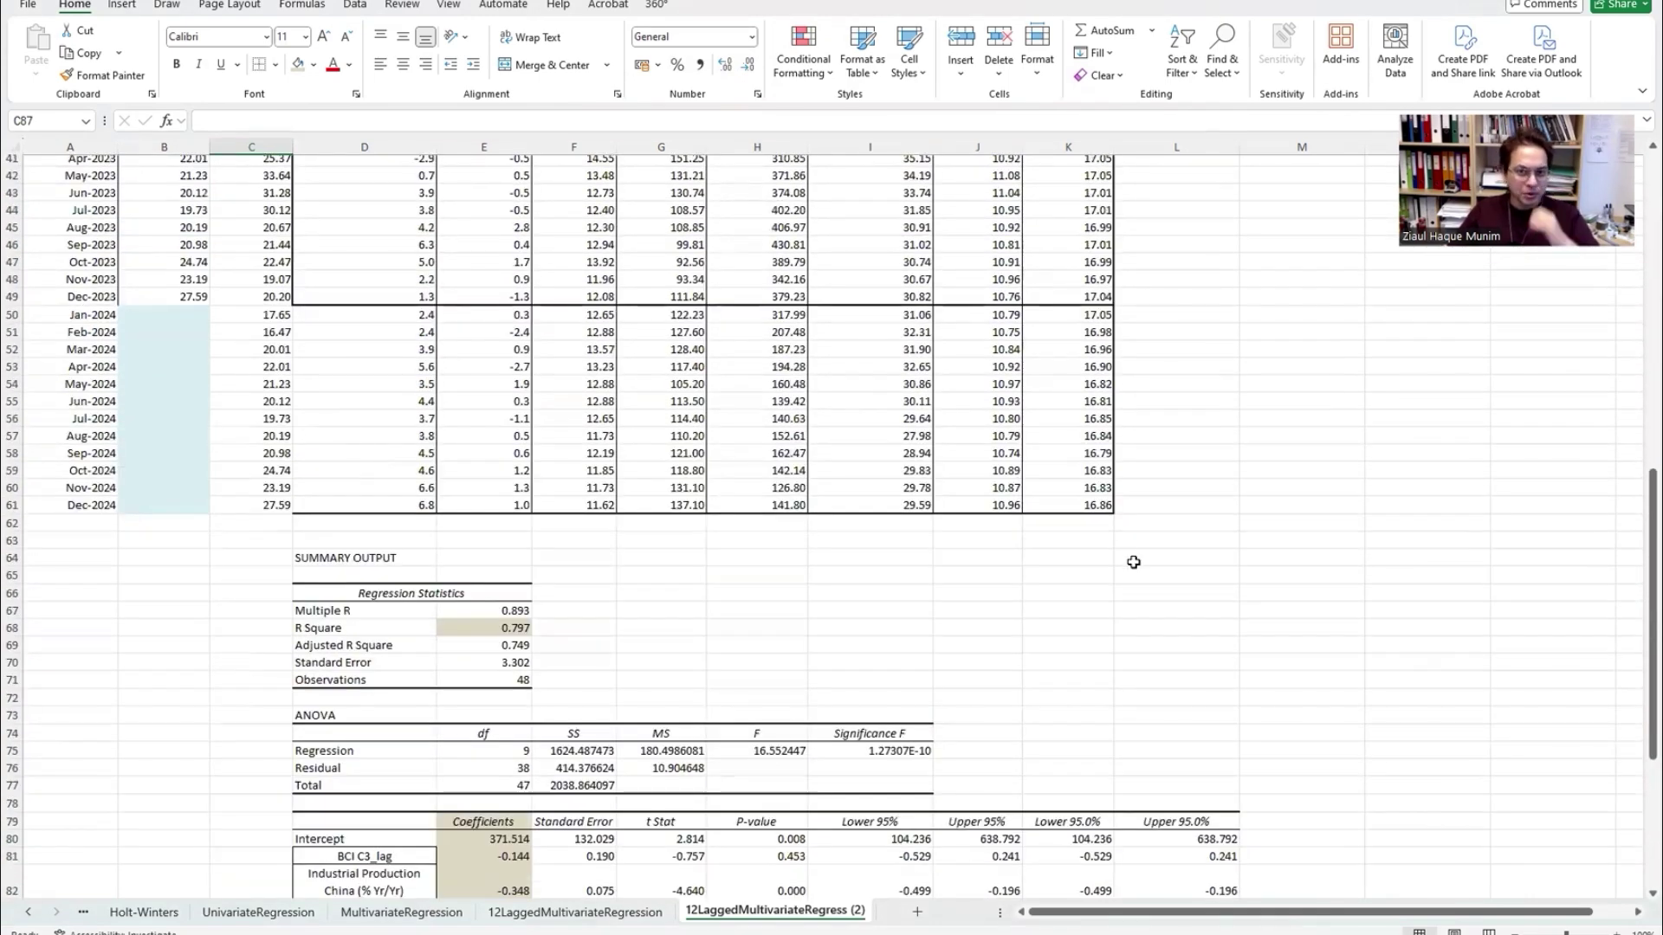
pyautogui.scroll(13, 1132, 560)
pyautogui.click(1148, 239)
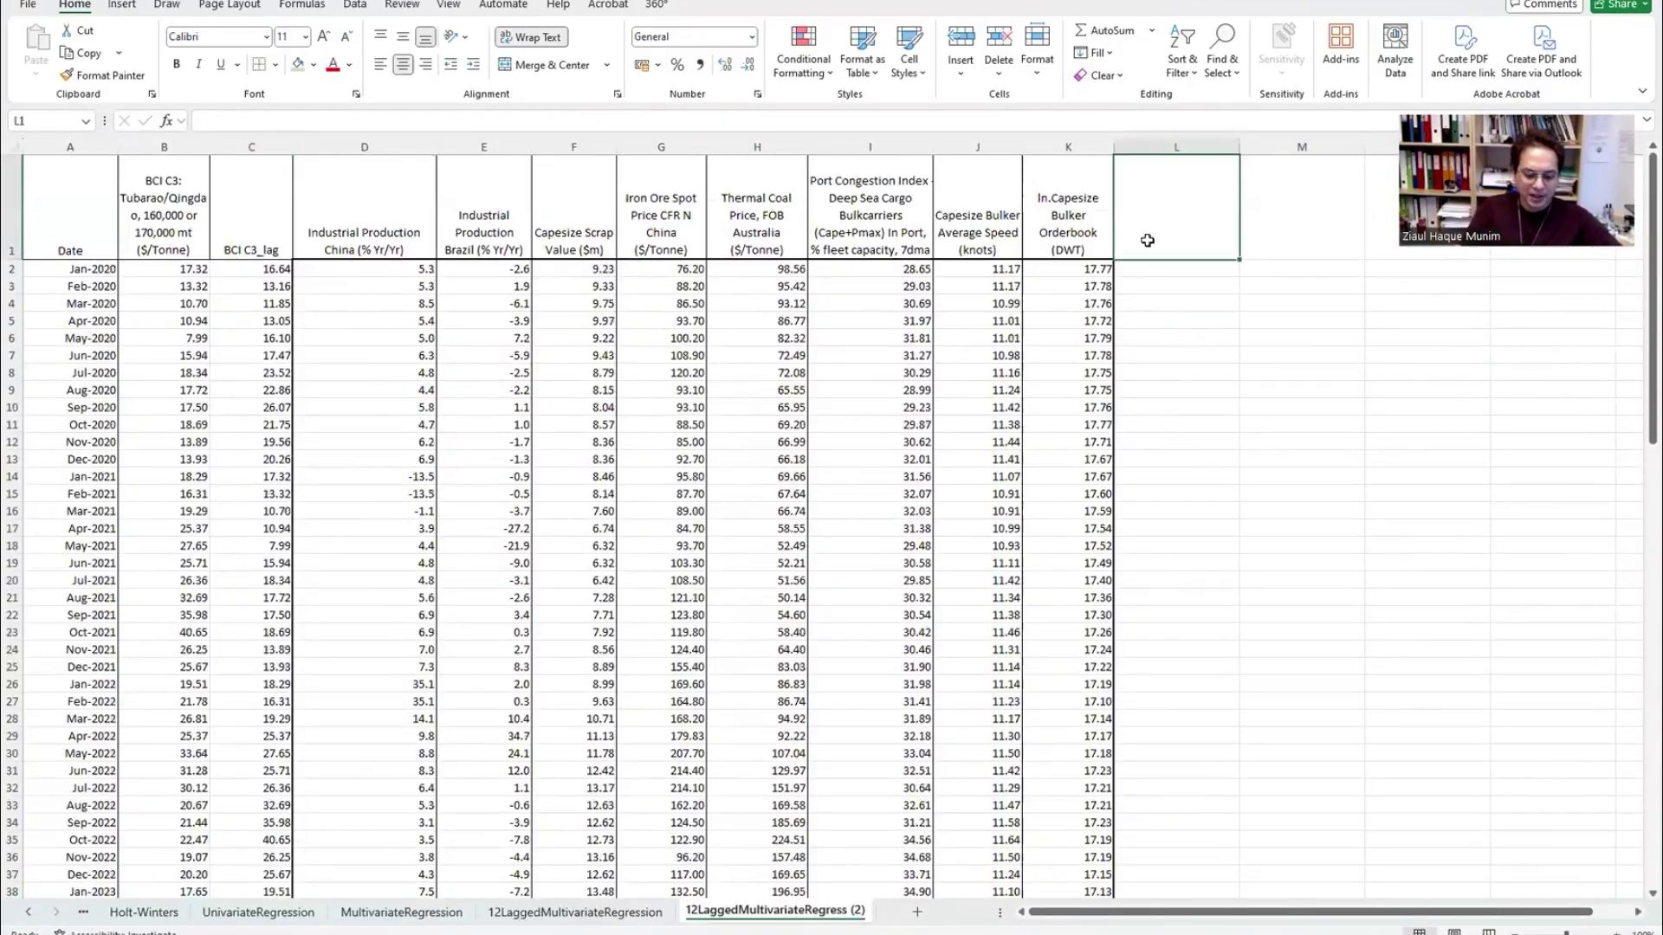
# Step: Head column L 'Forecast' and enter =$E$80 in L2 as an absolute reference
pyautogui.write('Forecast')
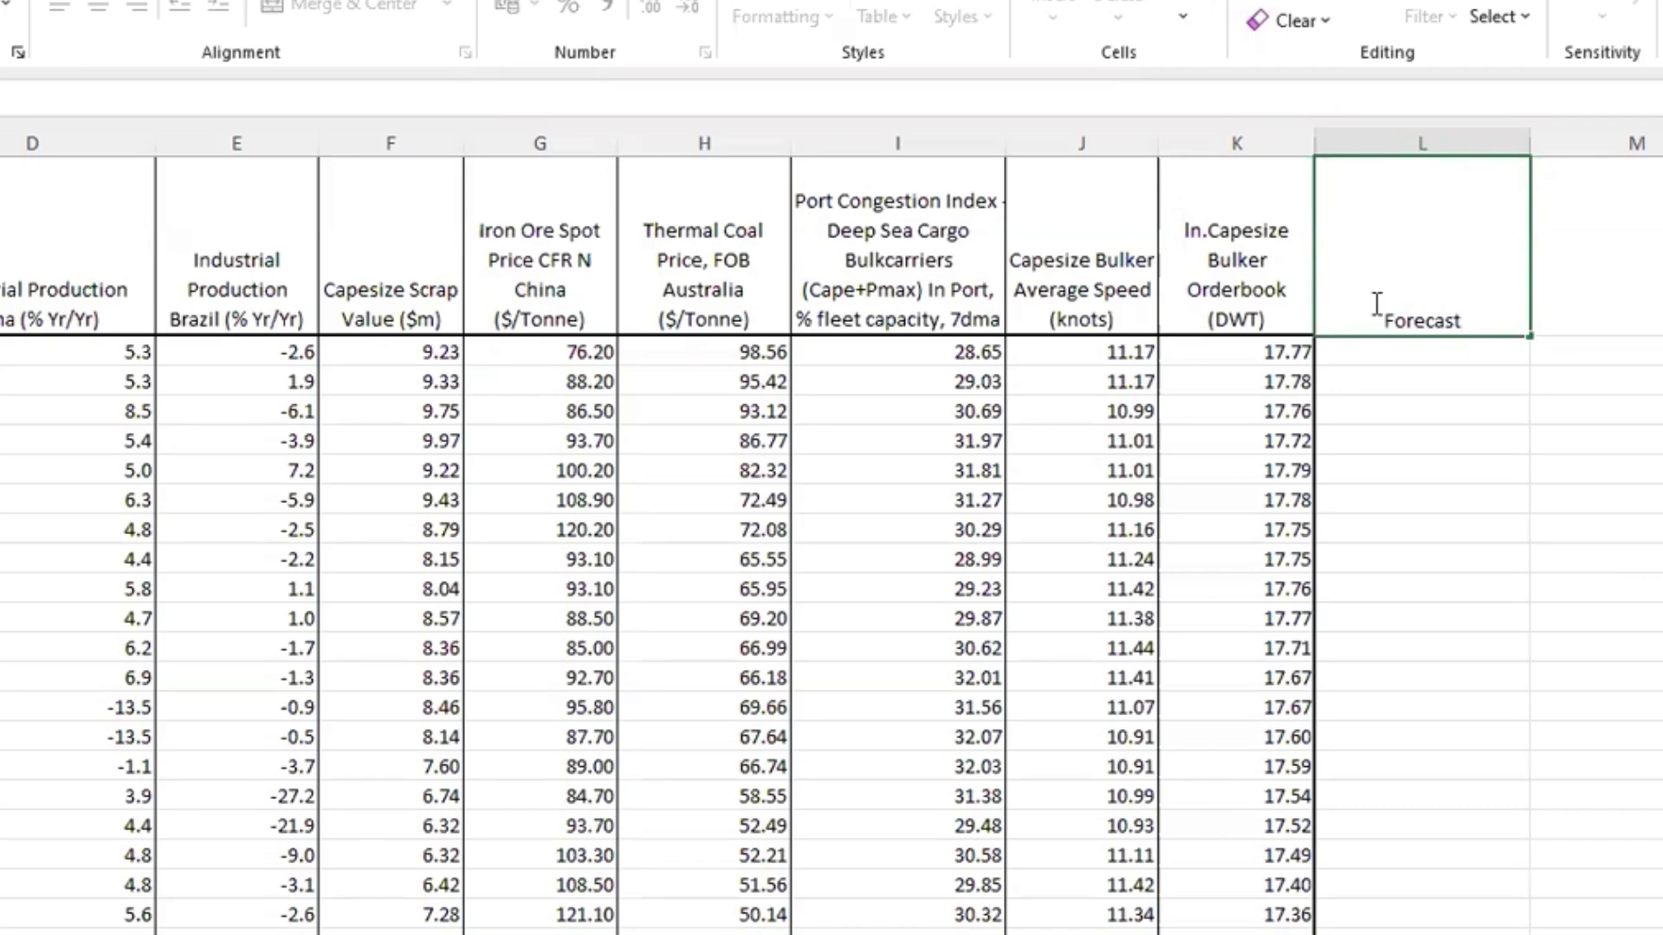
pyautogui.press('Return')
pyautogui.write('=')
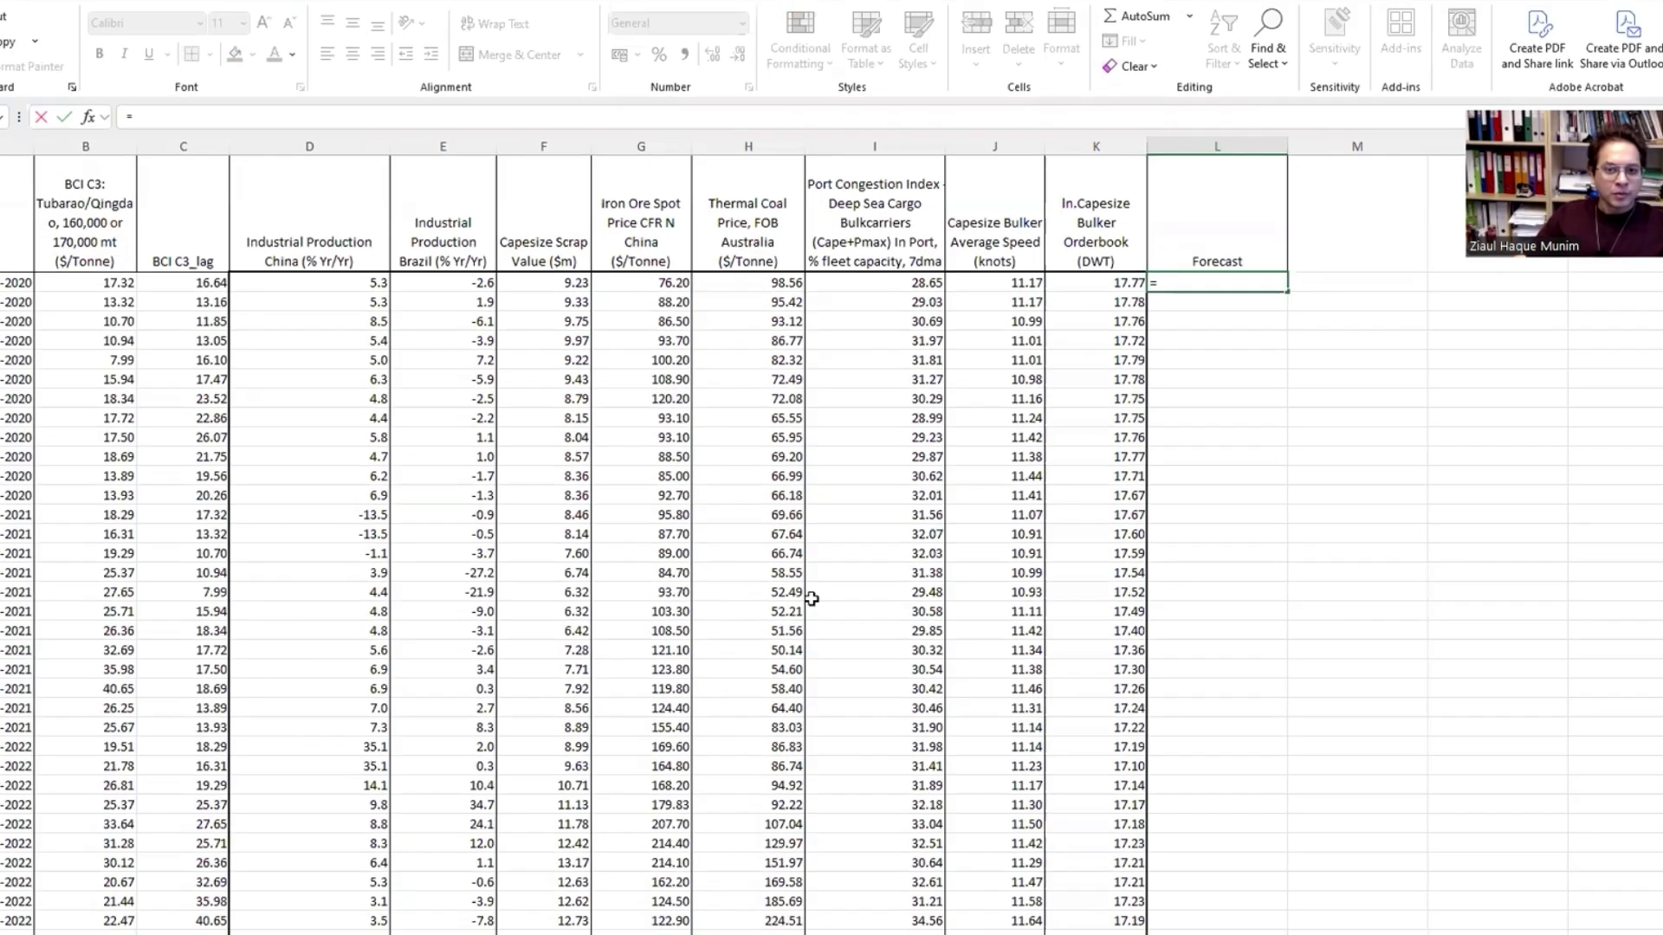
pyautogui.scroll(-18, 813, 555)
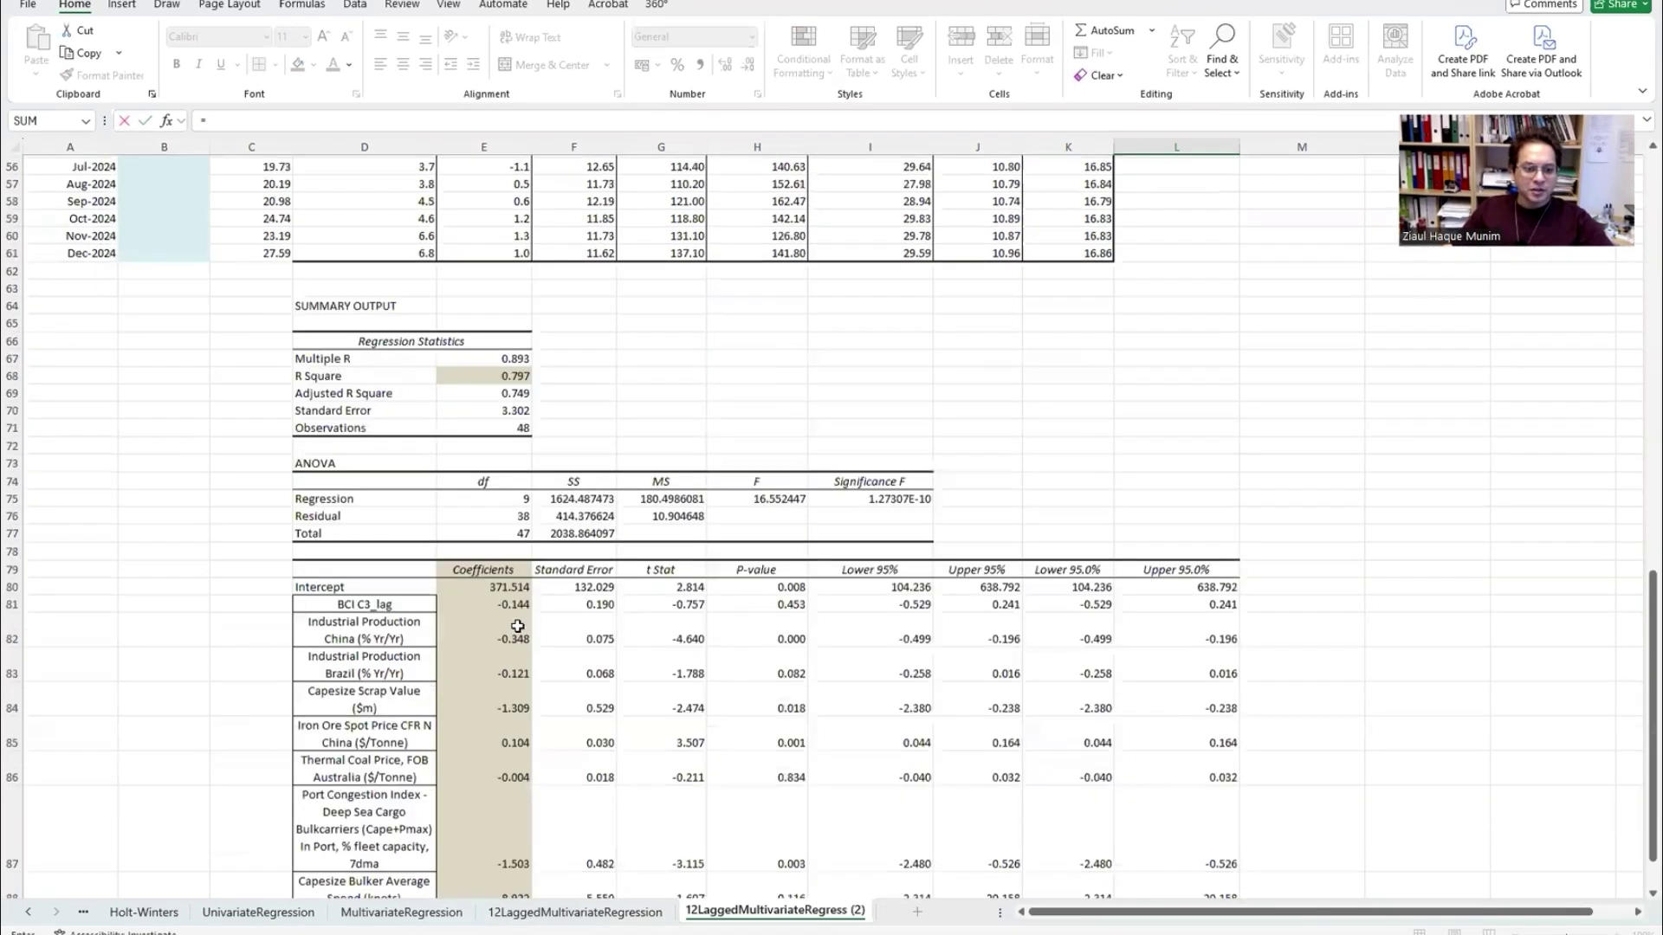
pyautogui.click(500, 588)
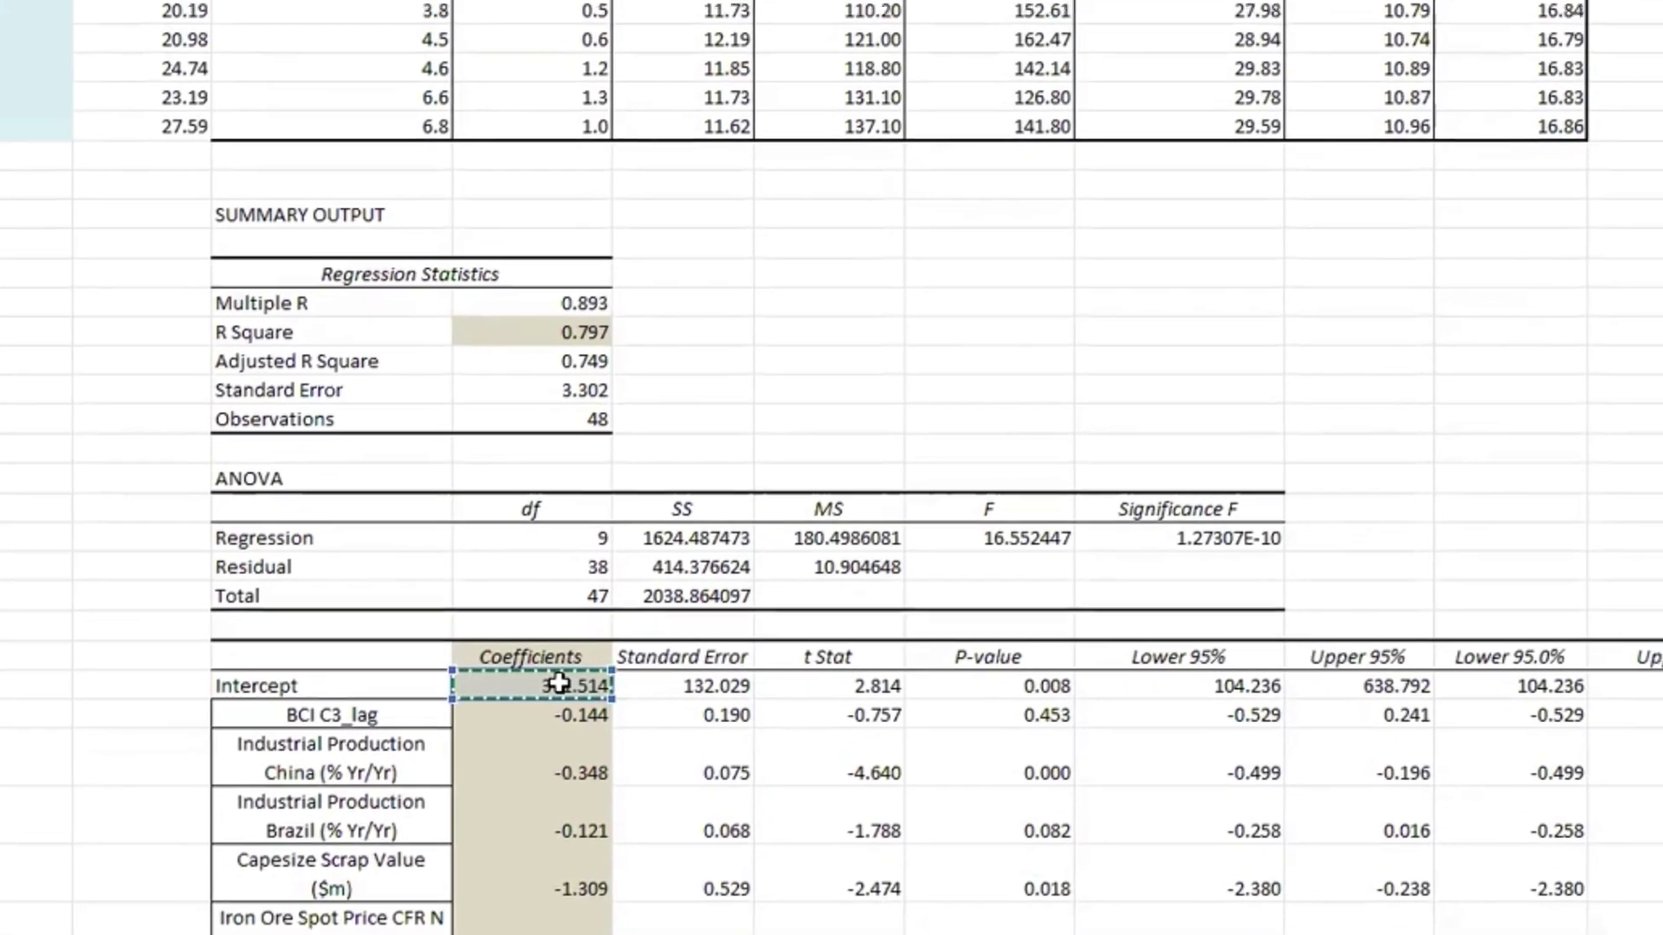
pyautogui.press('F4')
pyautogui.scroll(18, 447, 822)
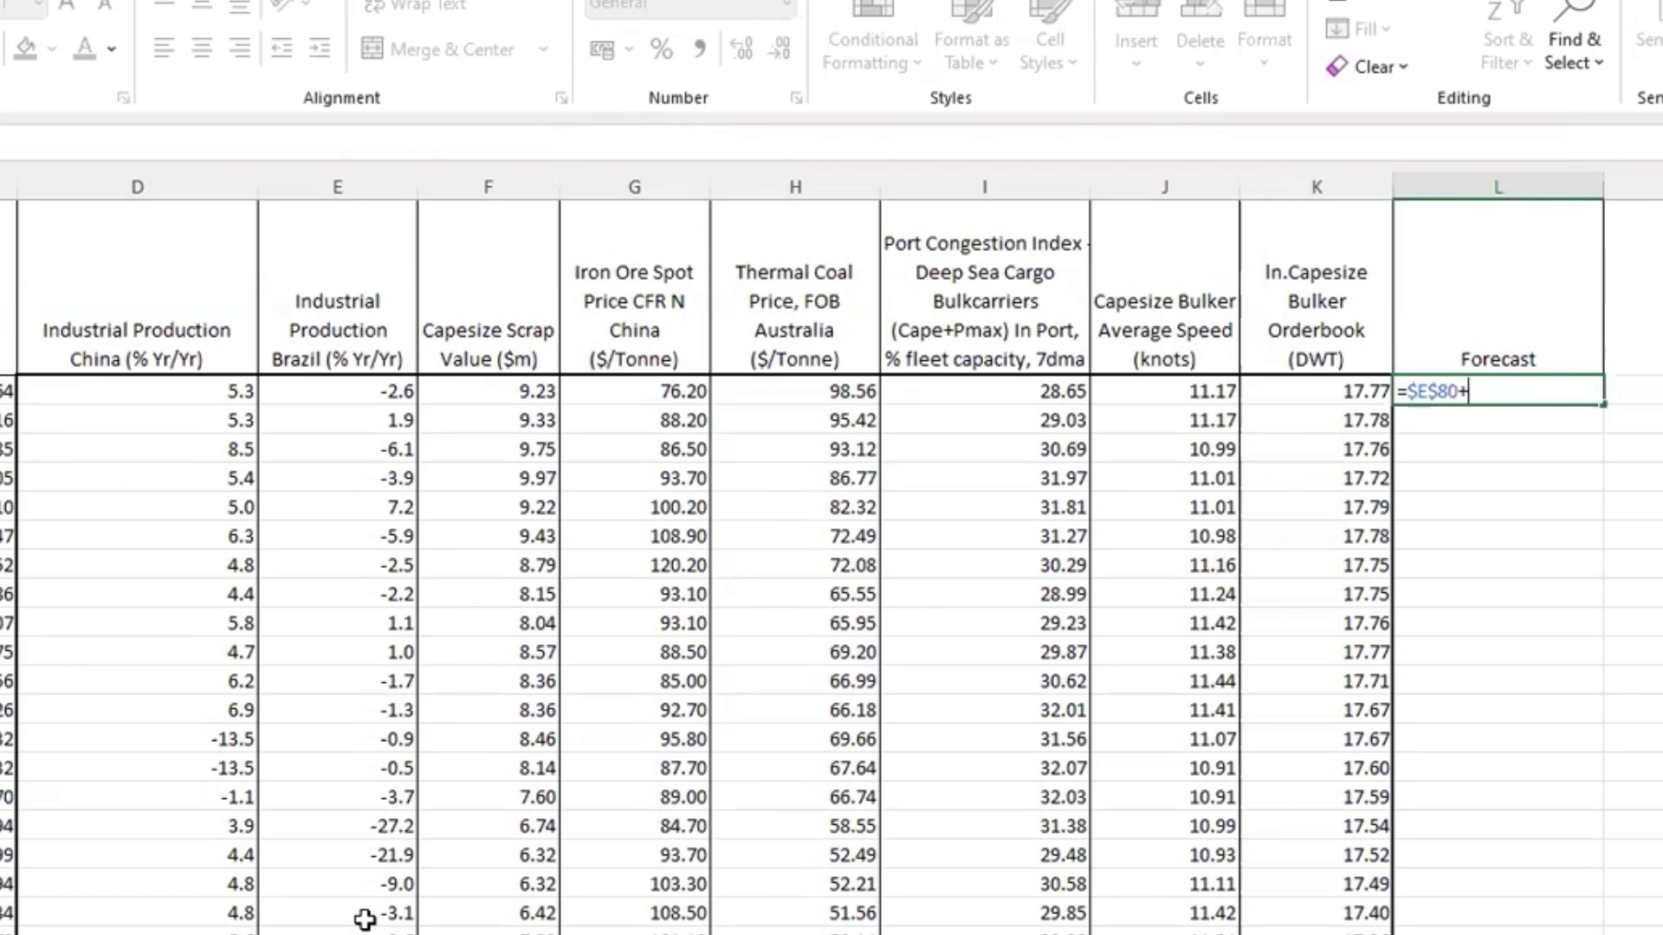
pyautogui.press('Return')
# Step: Copy the slope coefficients E81:E89
pyautogui.scroll(-15, 346, 909)
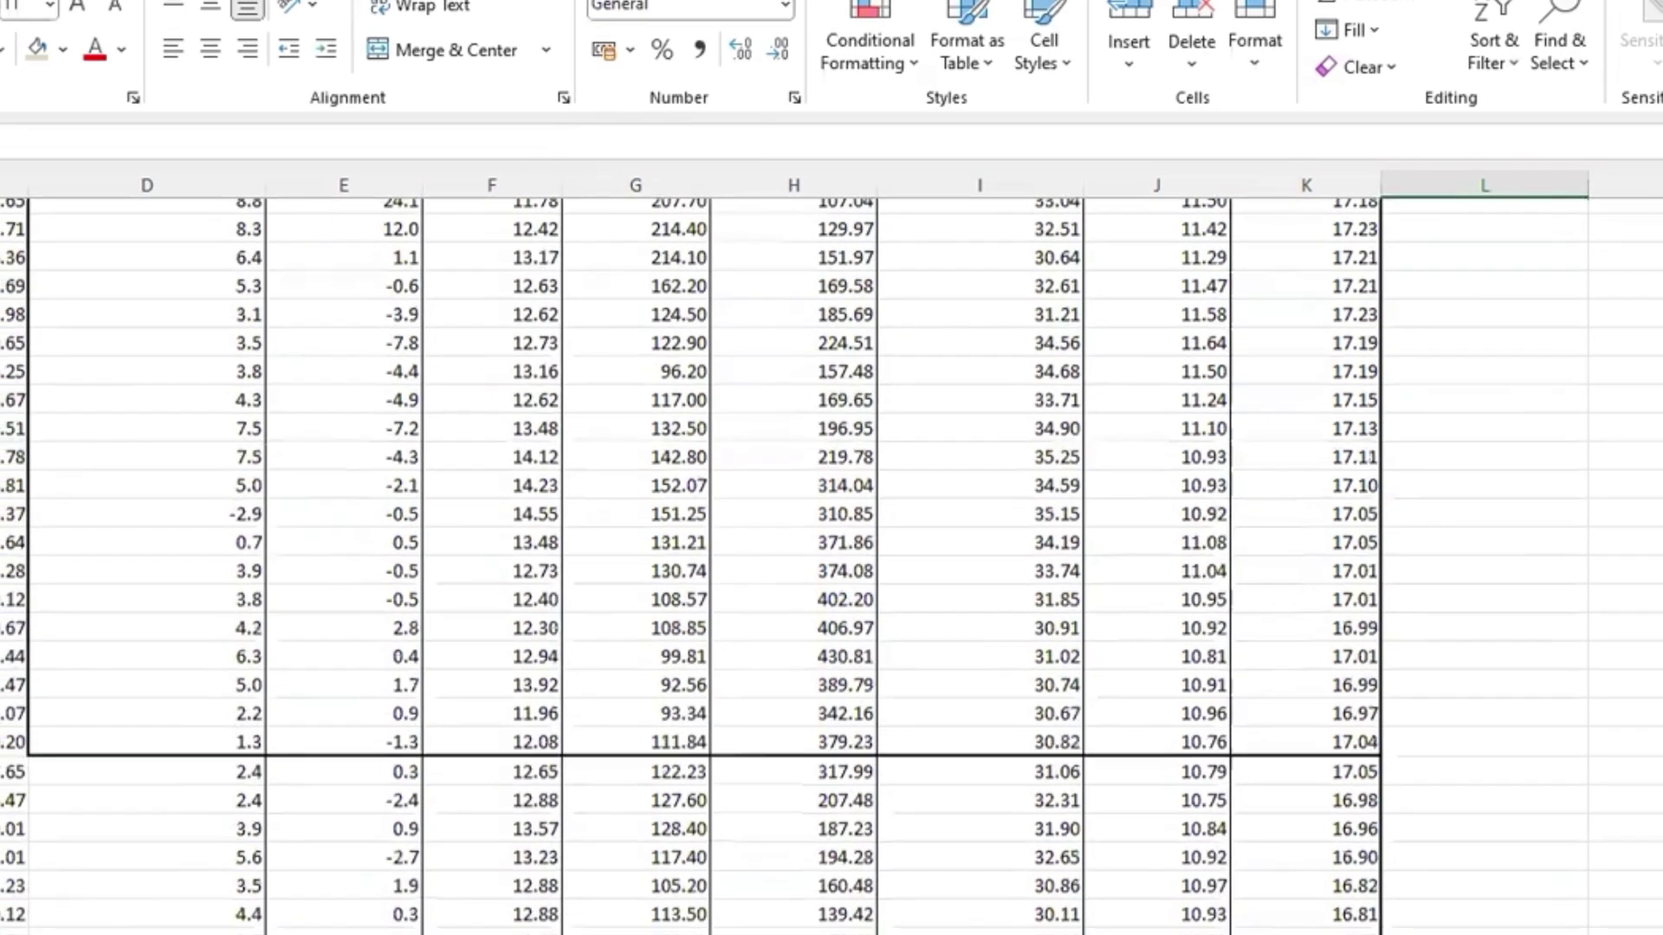
pyautogui.scroll(-10, 335, 714)
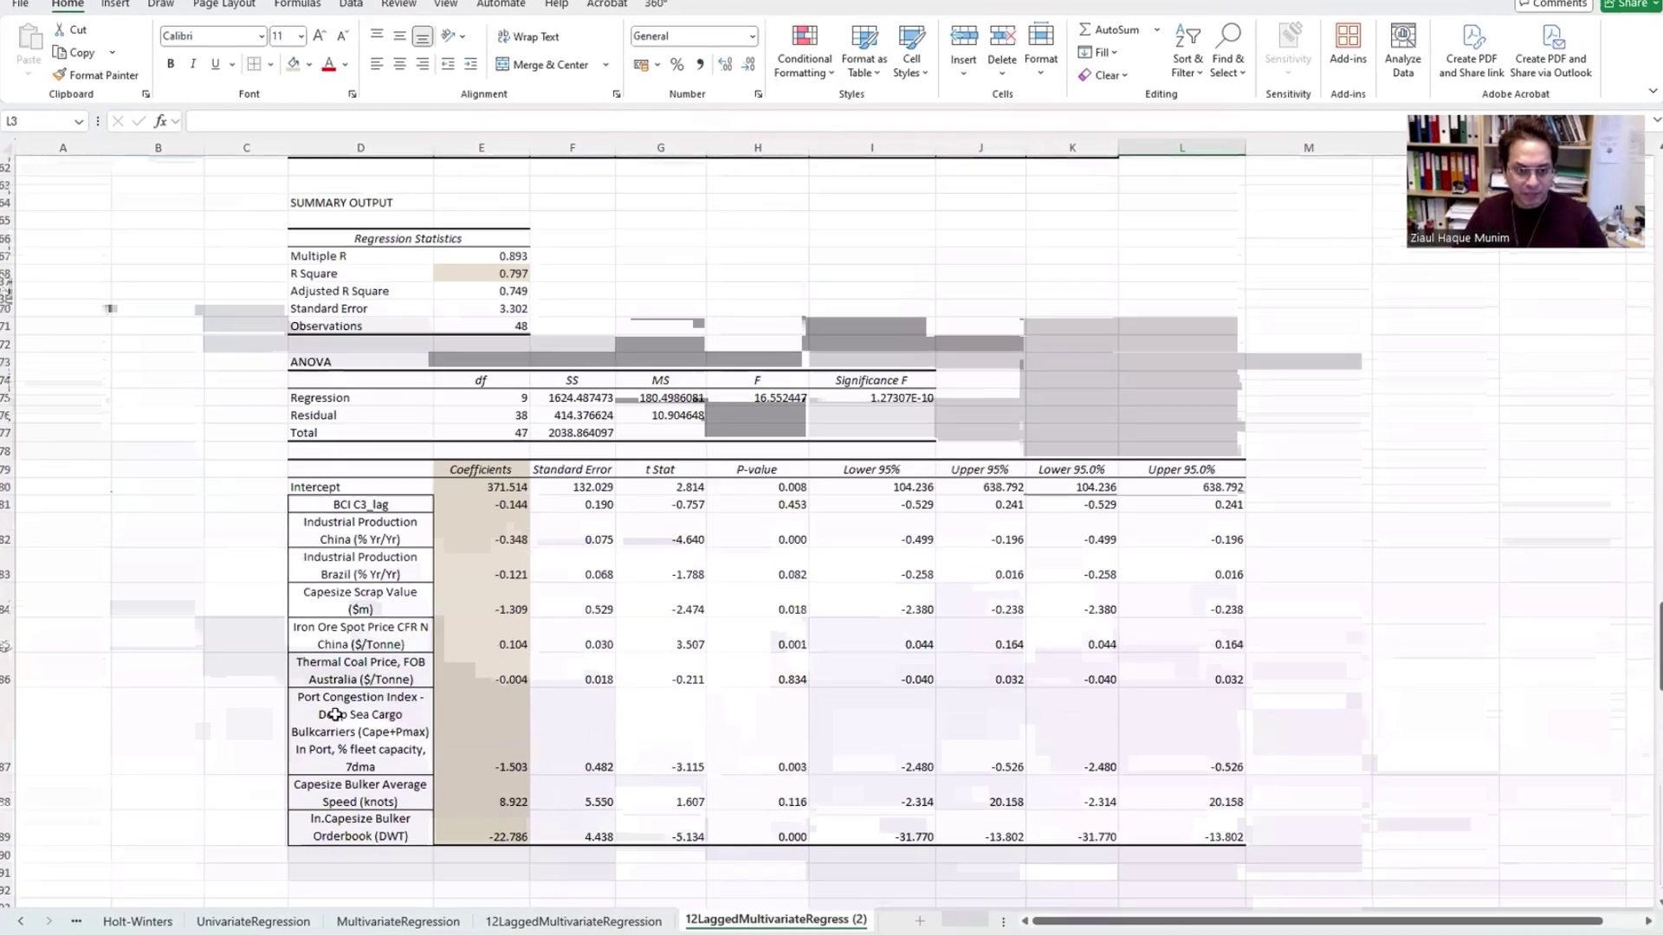
pyautogui.click(478, 528)
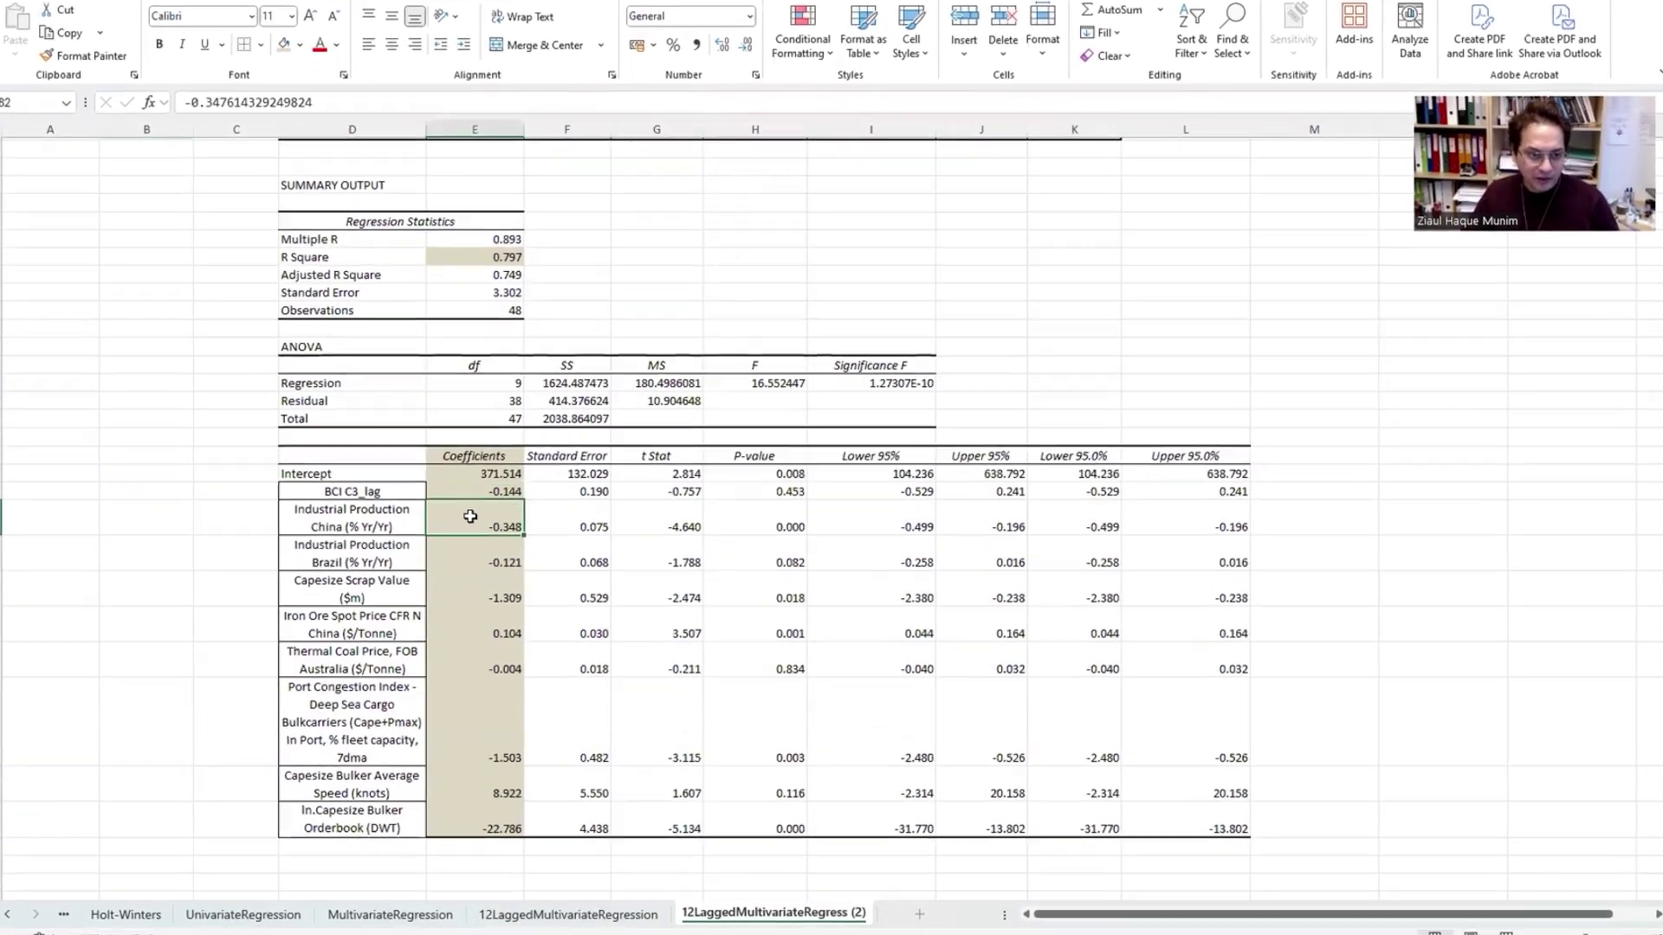
pyautogui.moveTo(429, 446); pyautogui.dragTo(407, 826)
pyautogui.hotkey('ctrl', 'c')
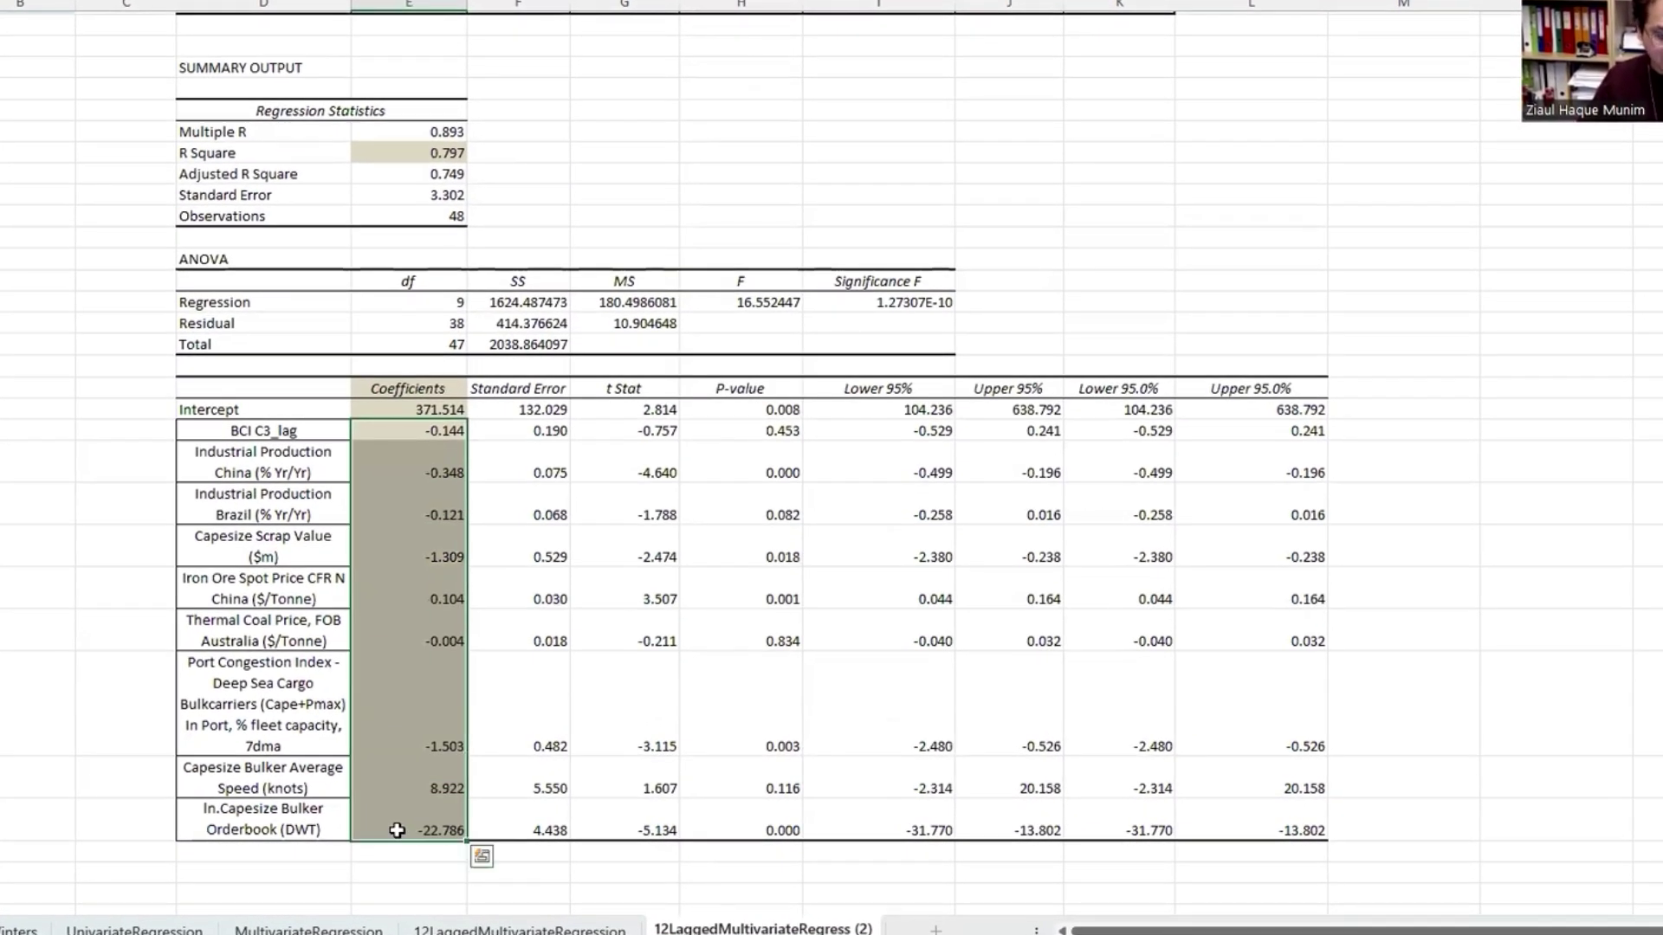
pyautogui.scroll(5, 281, 609)
# Step: Paste the slope coefficients transposed into the column A row below the Dec-2024 data
pyautogui.click(260, 316)
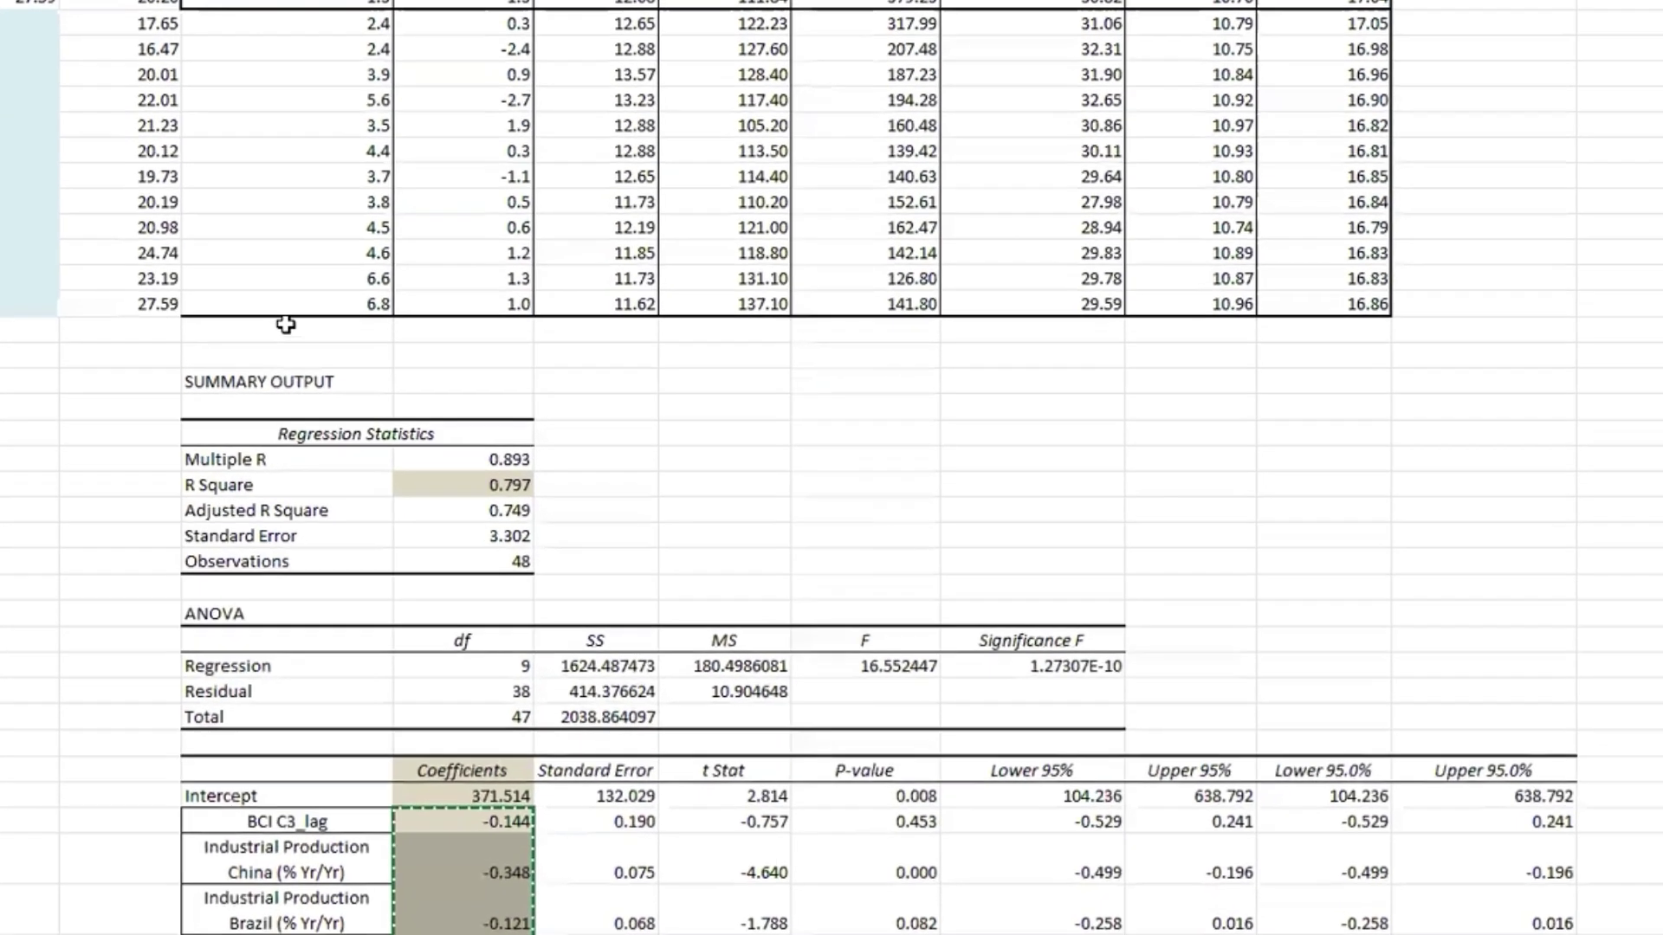
pyautogui.rightClick(298, 322)
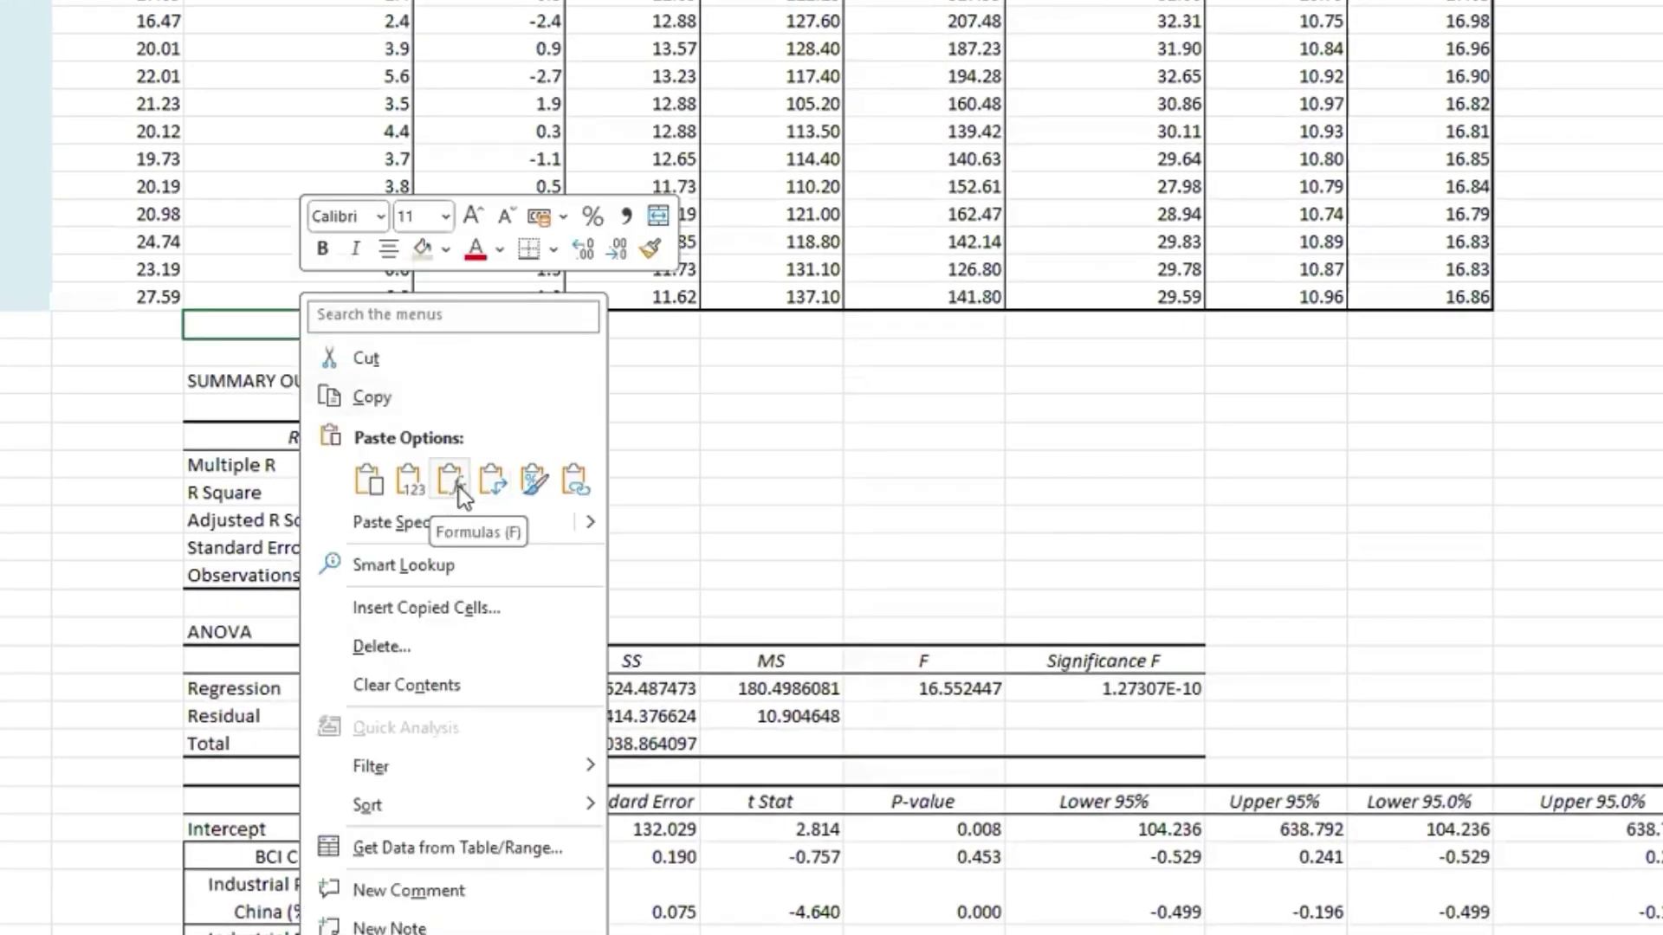
pyautogui.click(490, 481)
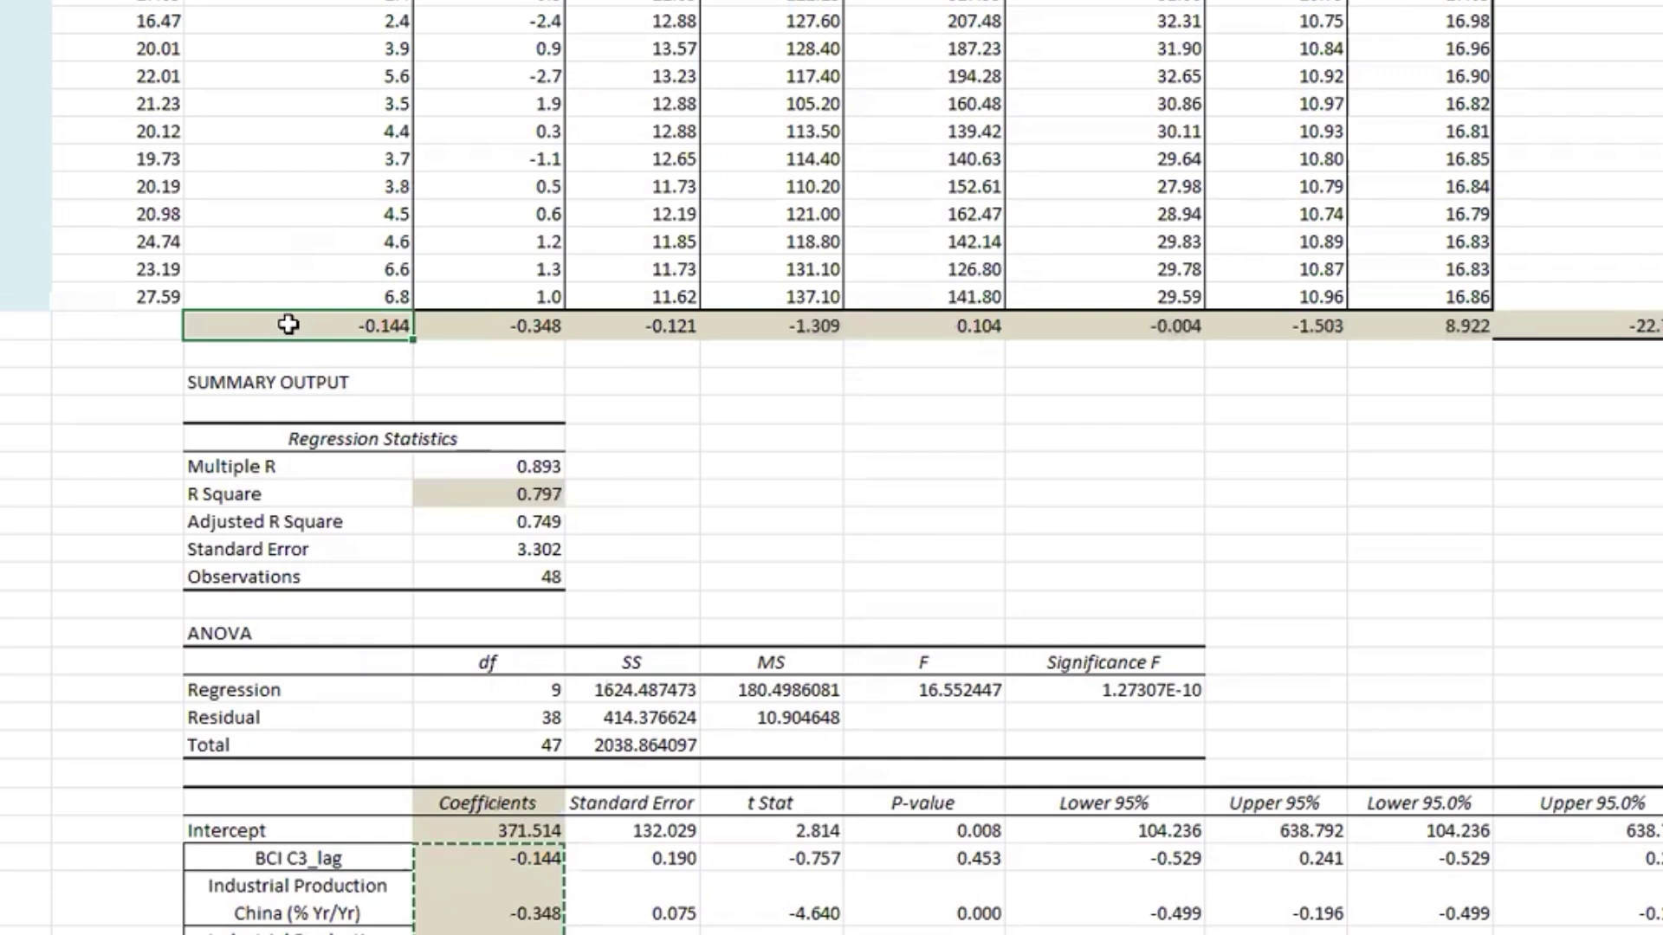
pyautogui.hotkey('ctrl', 'z')
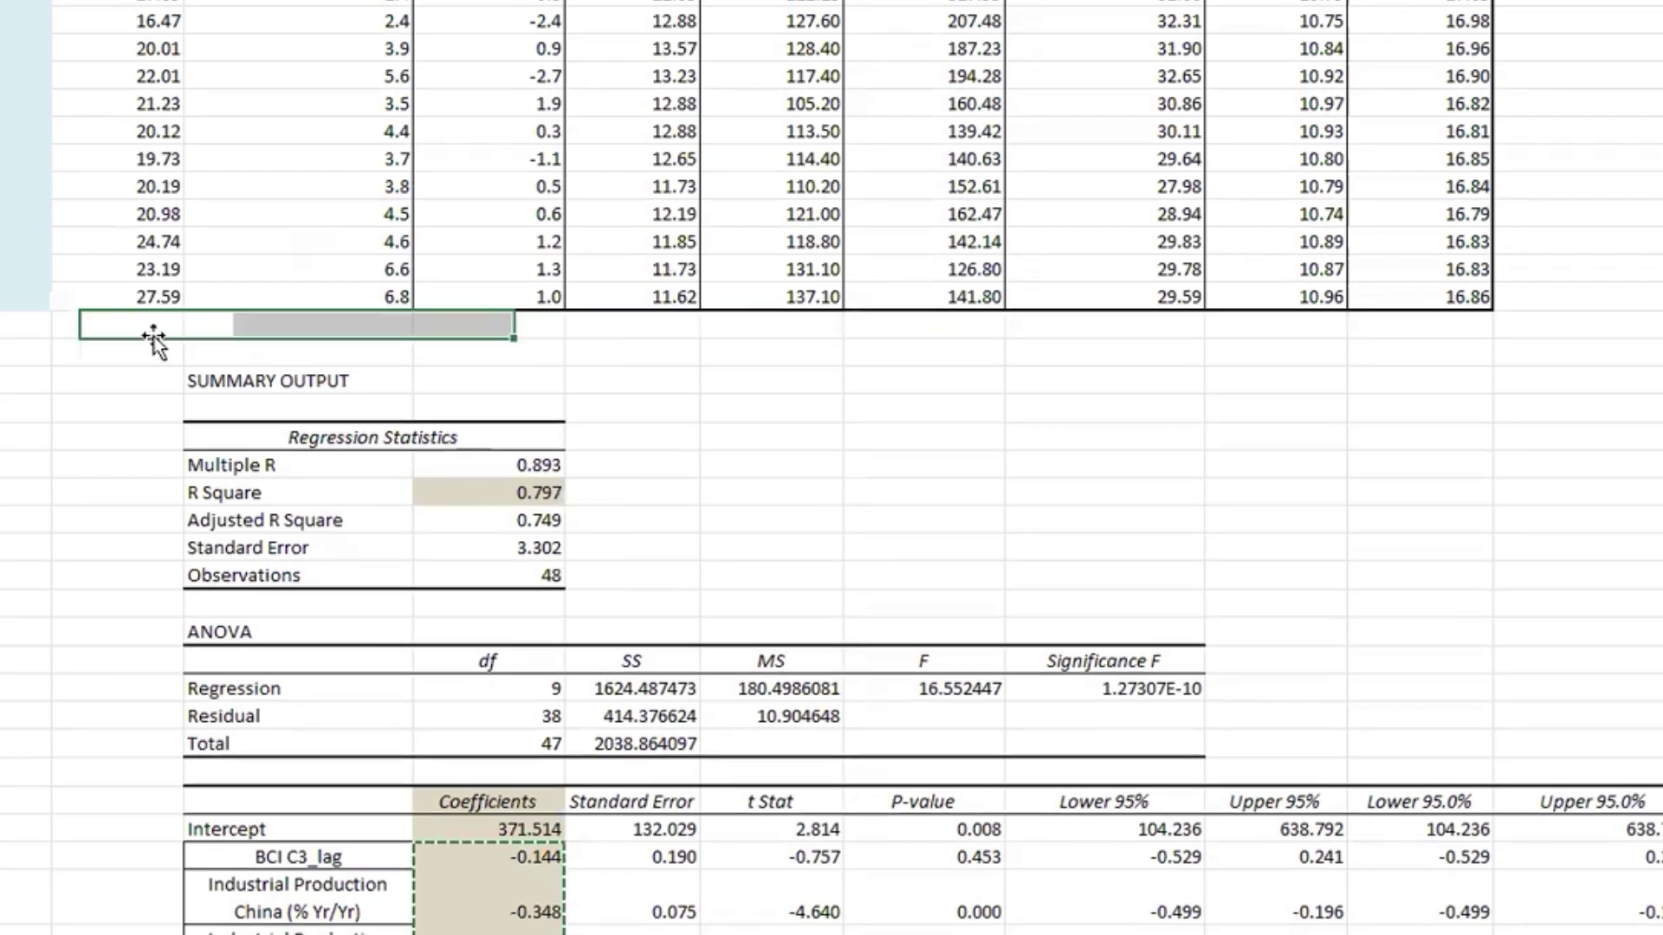
pyautogui.click(153, 326)
pyautogui.rightClick(154, 326)
pyautogui.click(347, 479)
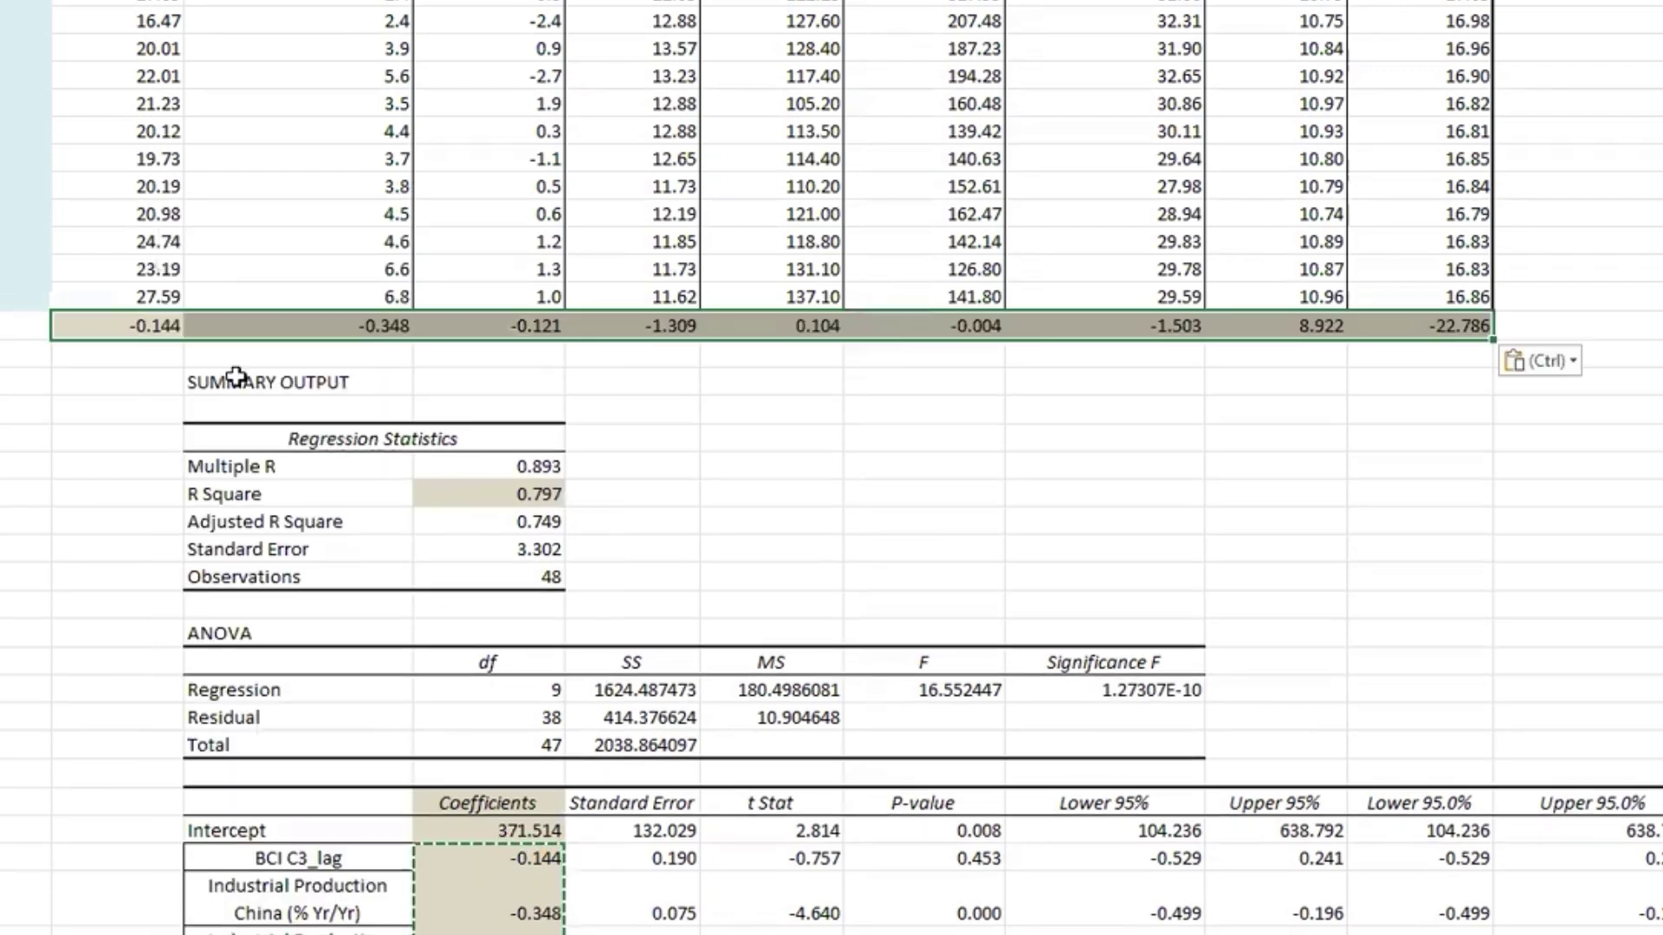
# Step: Give the coefficient row a light red fill and a thick outside border
pyautogui.hotkey('alt', 'h')
pyautogui.press('h')
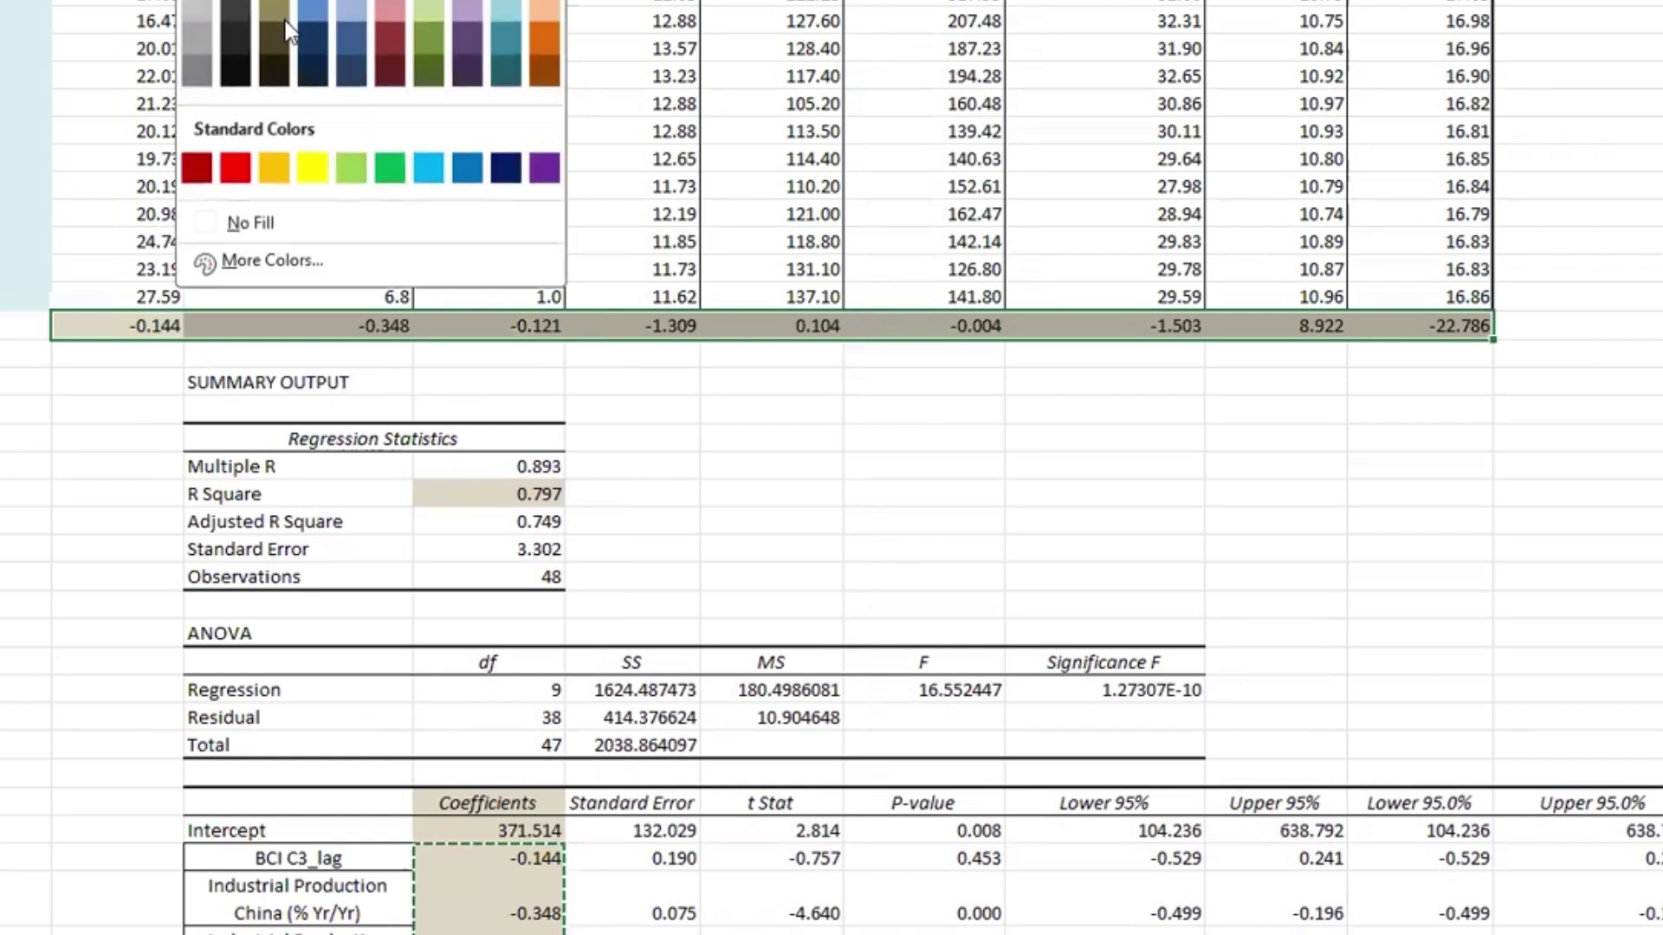
pyautogui.press('Right')
pyautogui.press('Return')
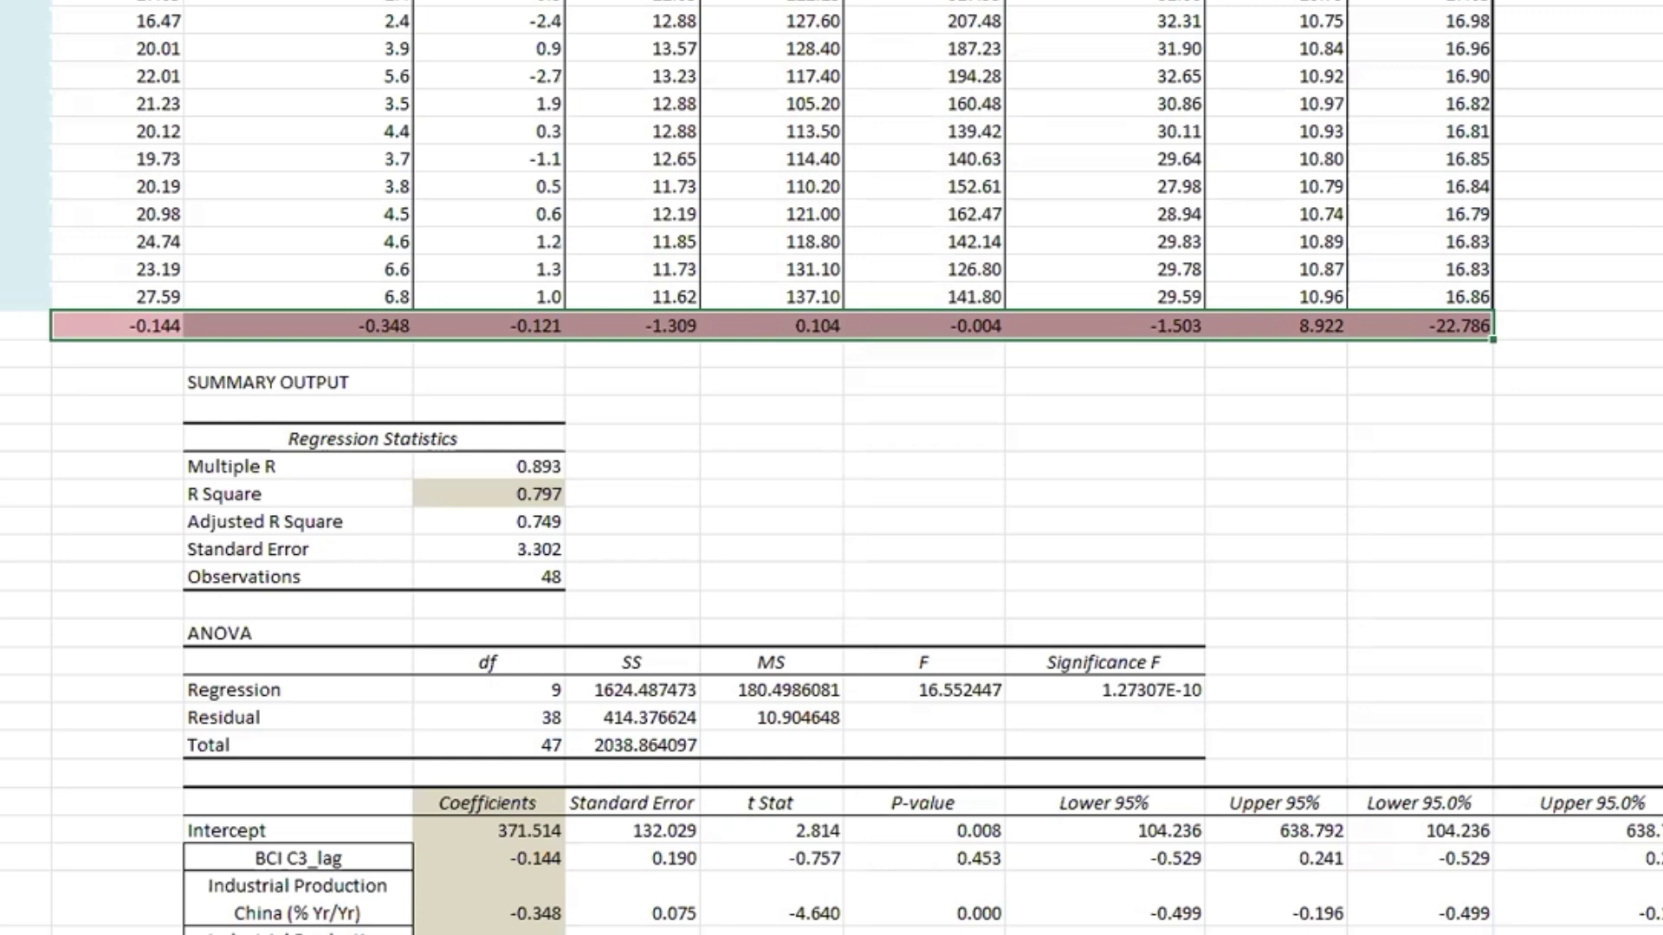
pyautogui.hotkey('alt', 'h')
pyautogui.press('b')
pyautogui.press('Down')
pyautogui.press('Up')
pyautogui.press('Return')
pyautogui.scroll(-3, 139, 616)
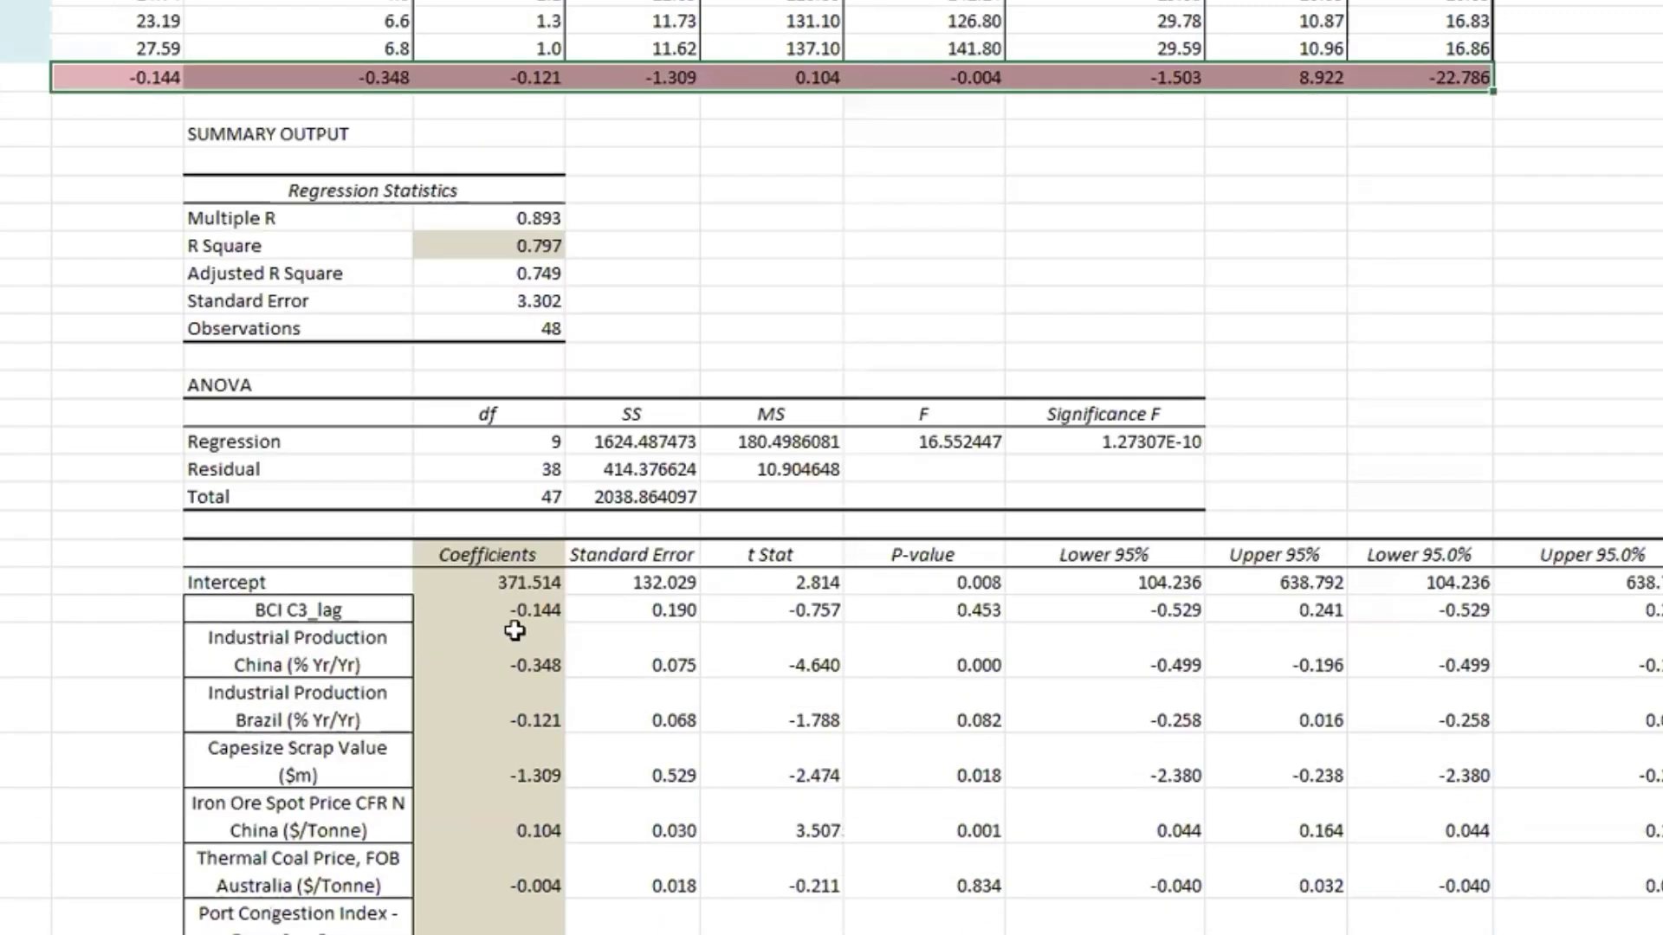
pyautogui.scroll(-3, 515, 631)
pyautogui.scroll(5, 516, 620)
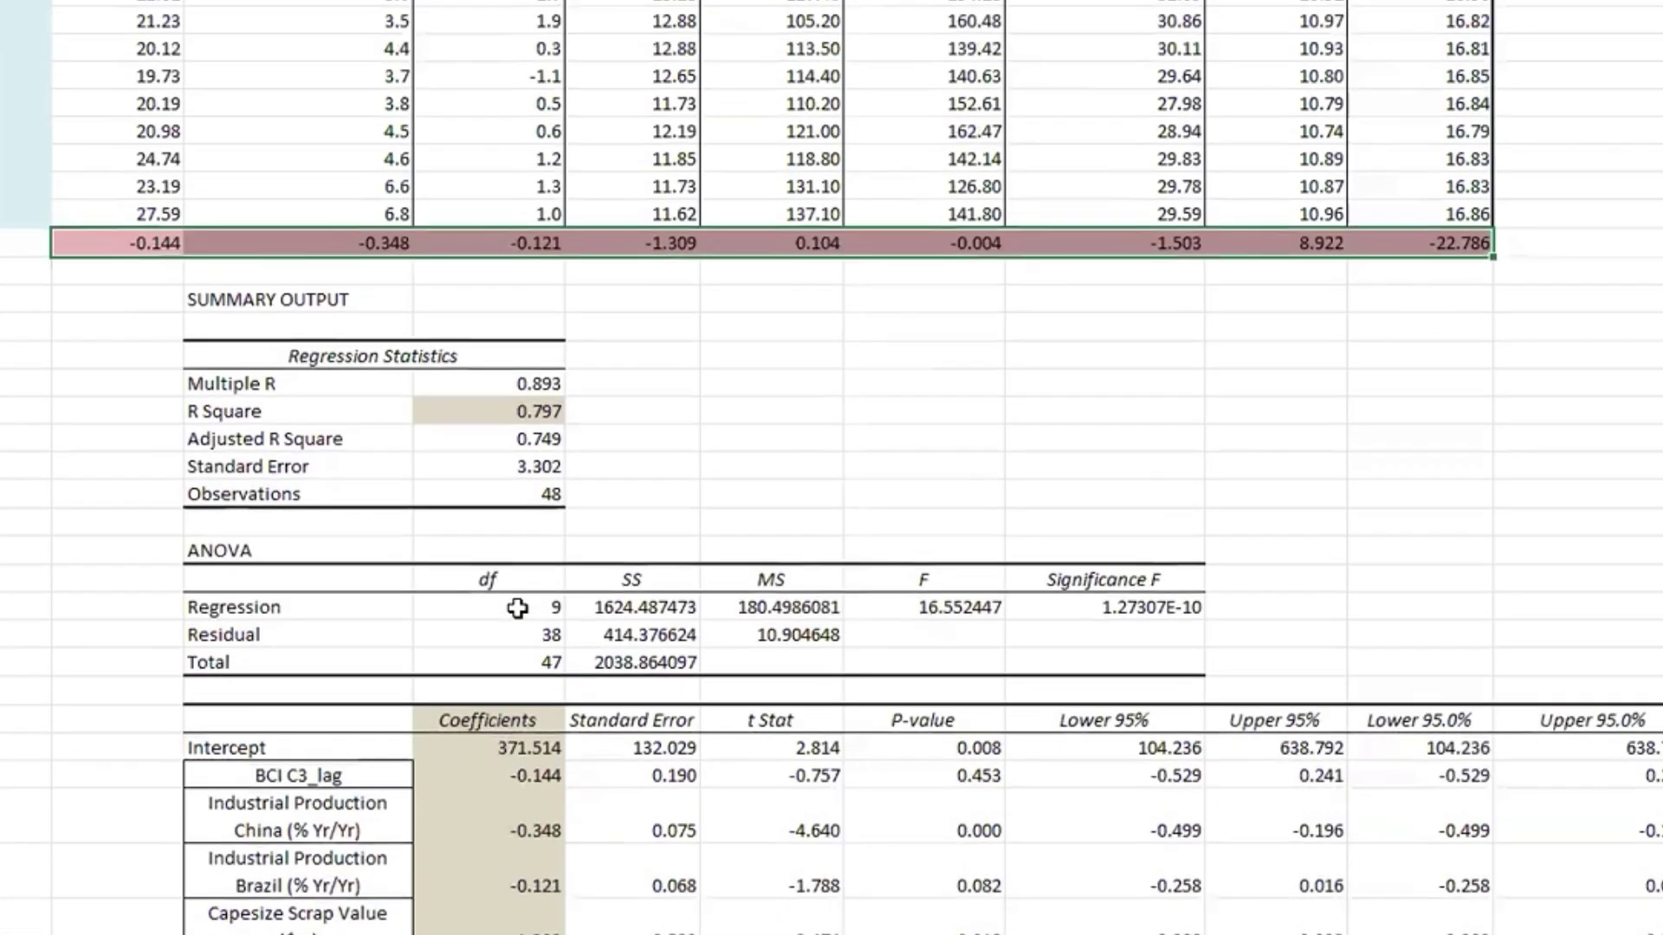
pyautogui.scroll(15, 517, 609)
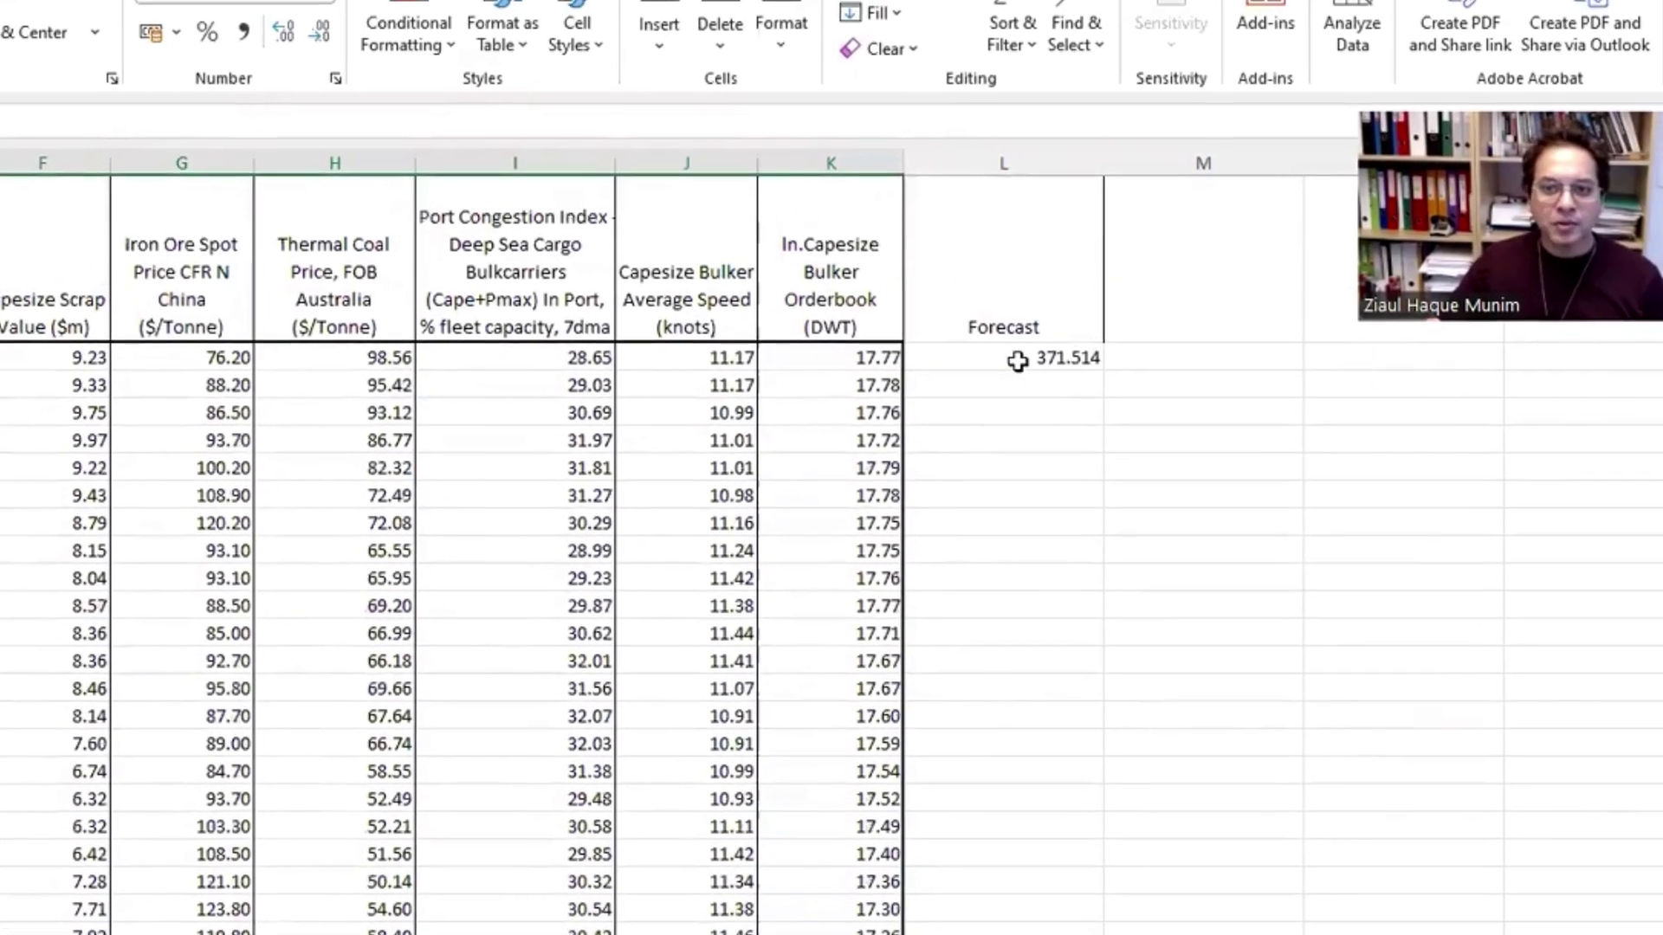
# Step: Extend L2 to =$E$80+SUMPRODUCT($C$62:$K$62,D2:K2) with absolute coefficient references
pyautogui.click(1074, 332)
pyautogui.doubleClick(1069, 340)
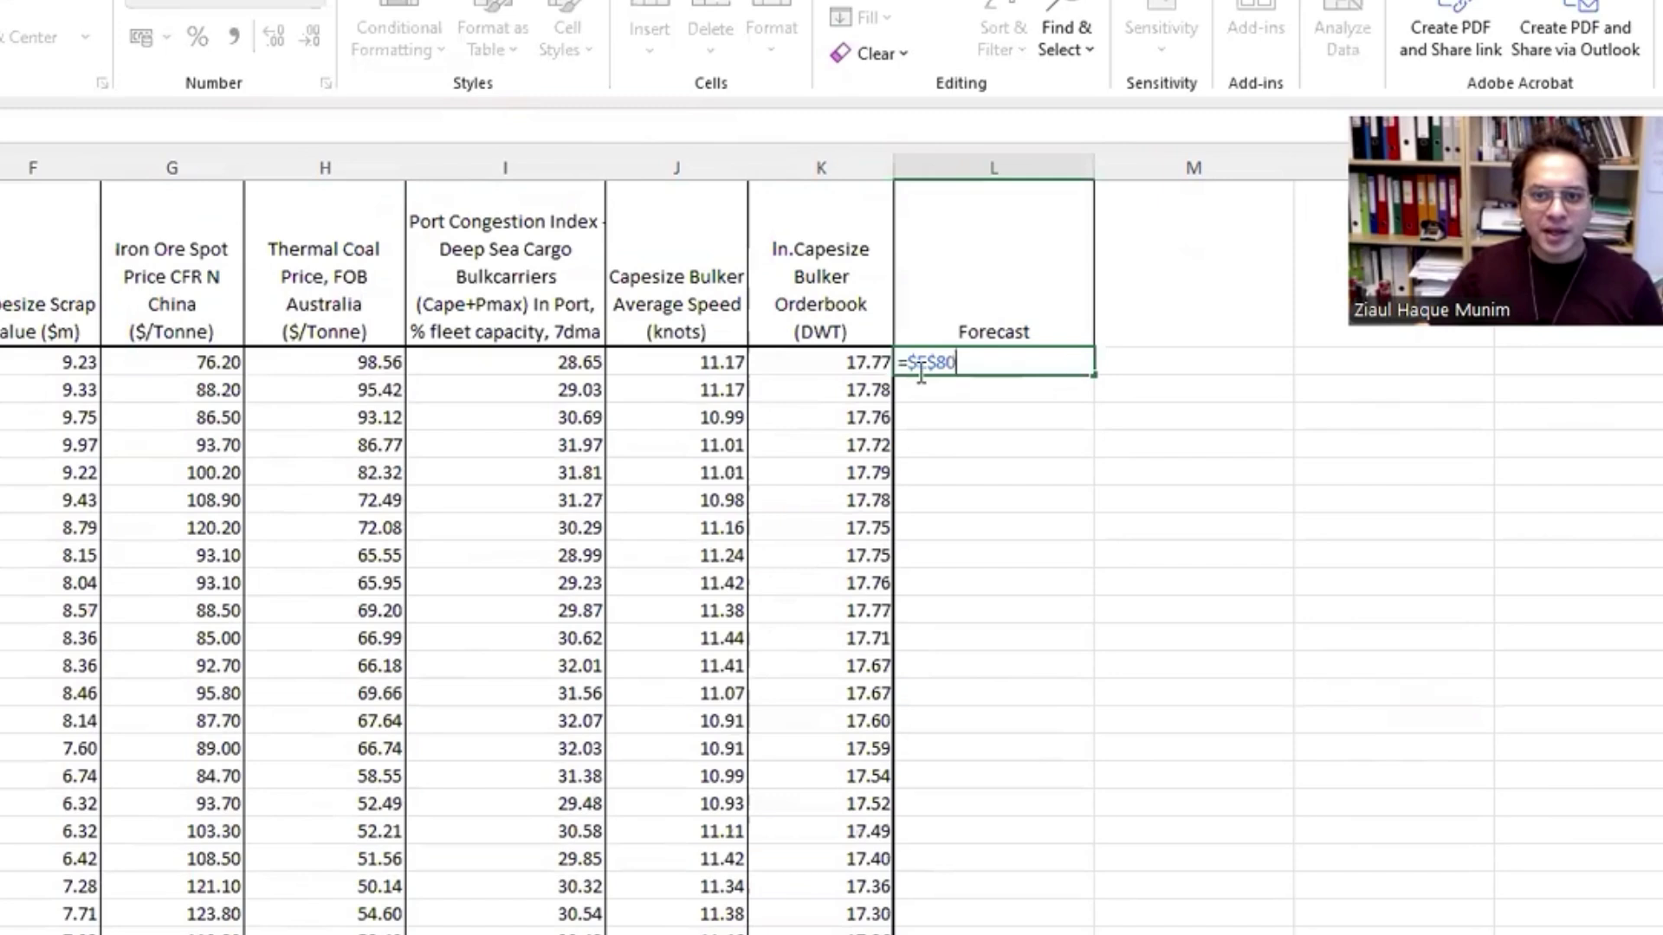
pyautogui.write('+sum')
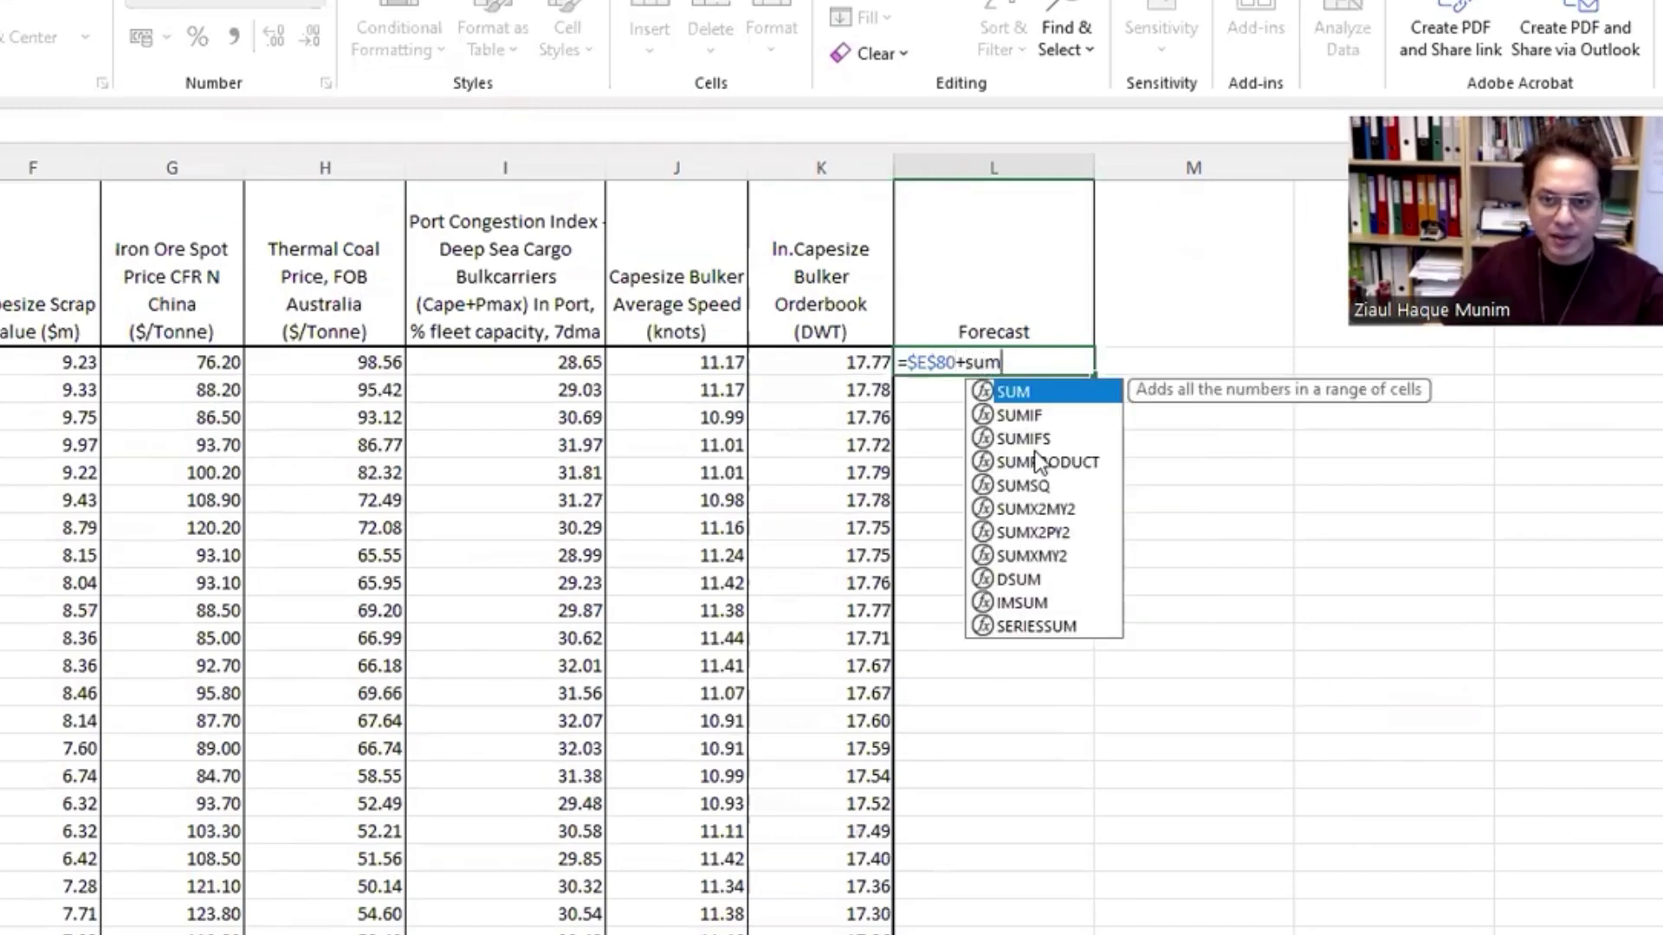
pyautogui.doubleClick(1058, 466)
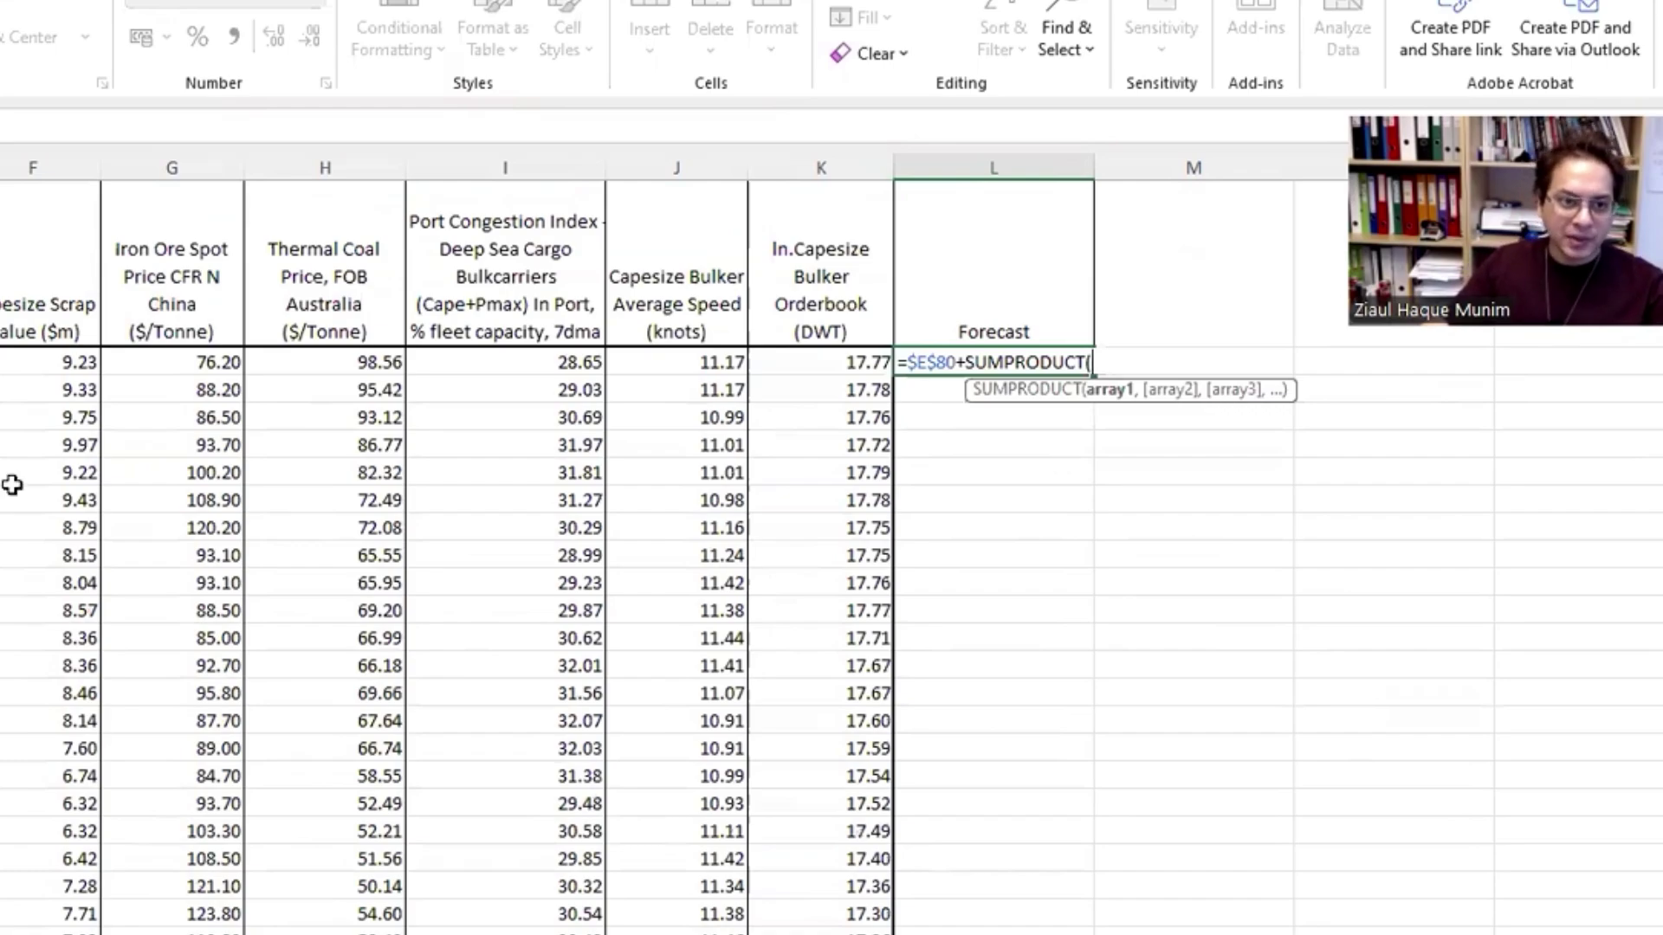
pyautogui.scroll(-10, 9, 554)
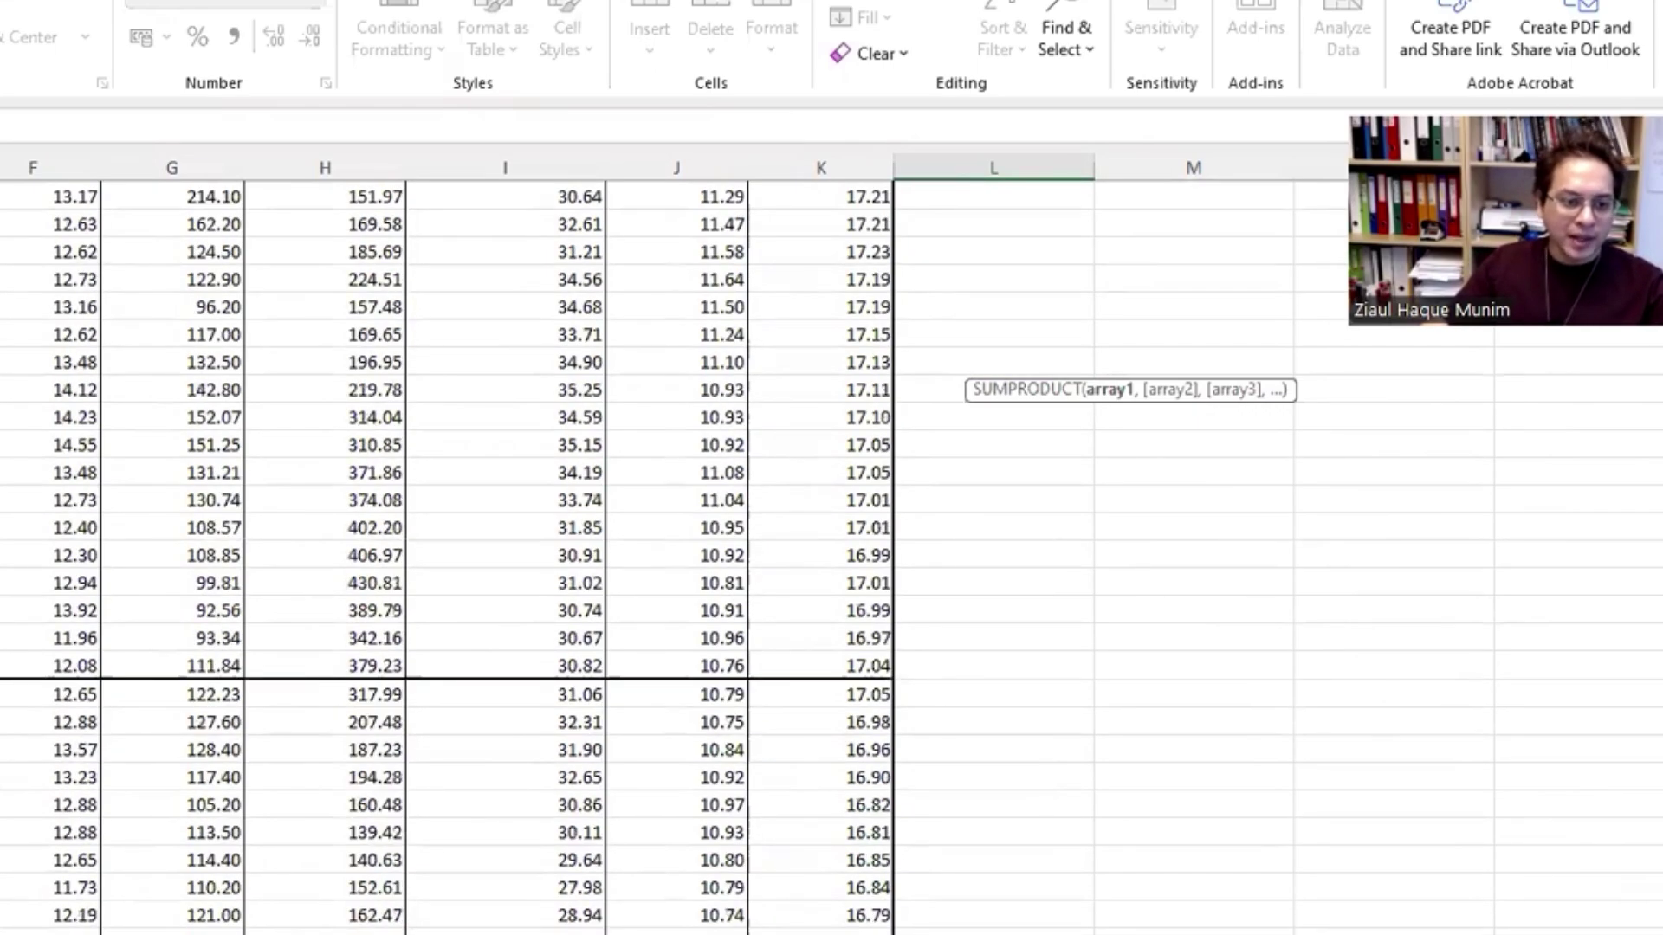
pyautogui.click(0, 934)
pyautogui.moveTo(16, 806); pyautogui.dragTo(961, 803)
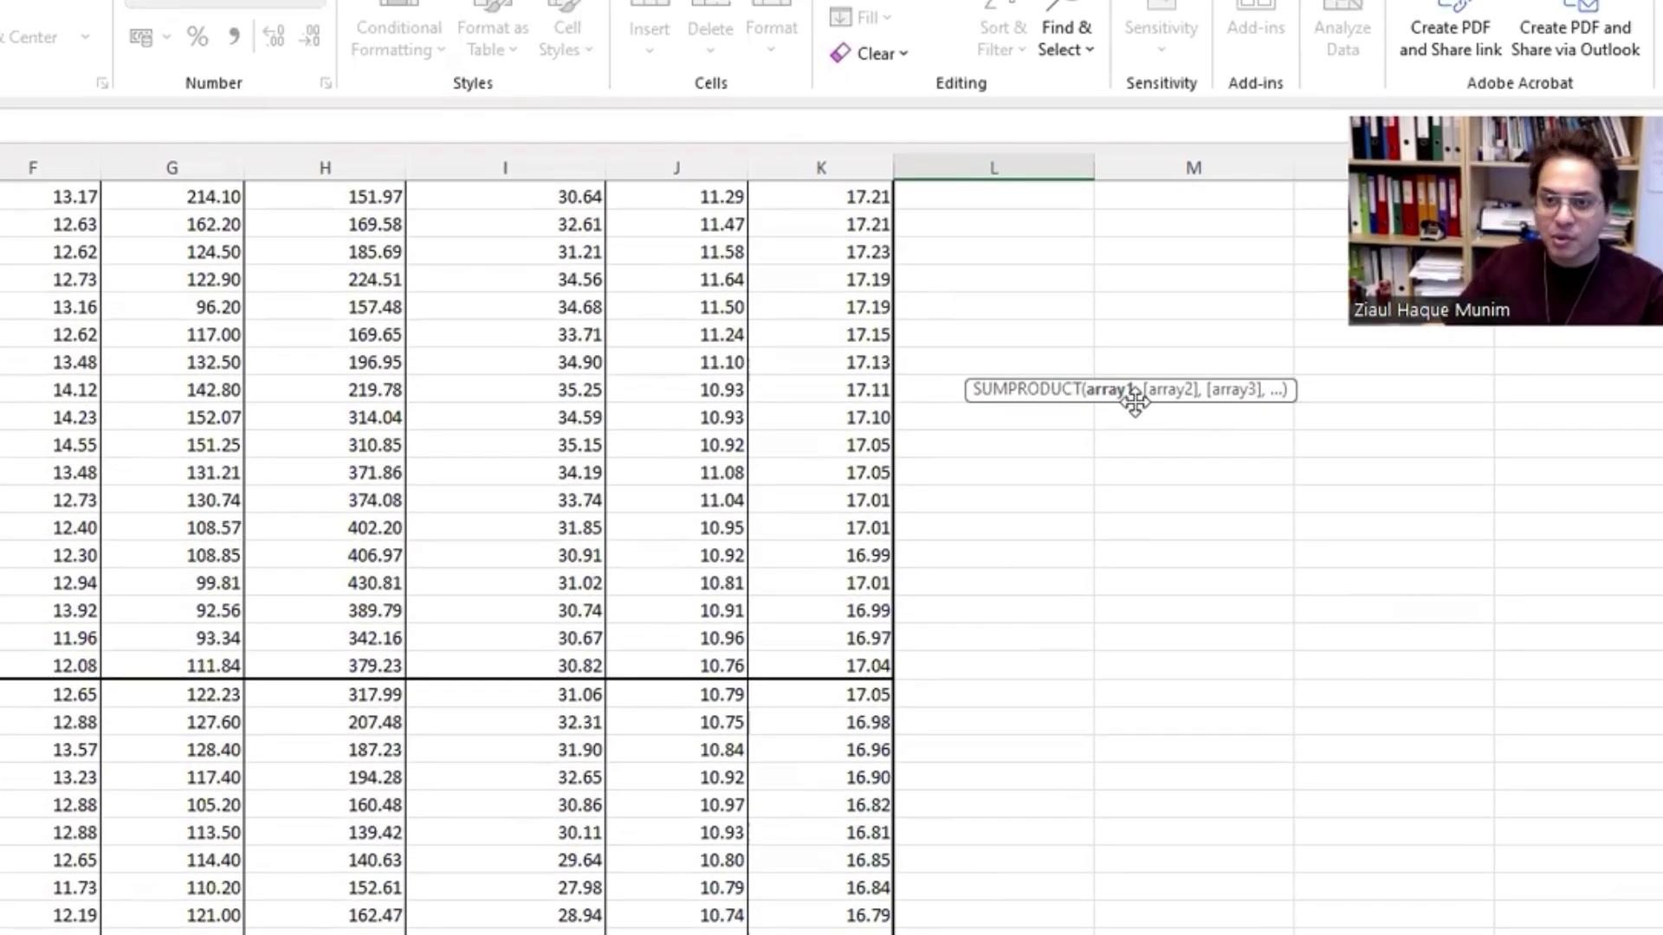
pyautogui.write(',')
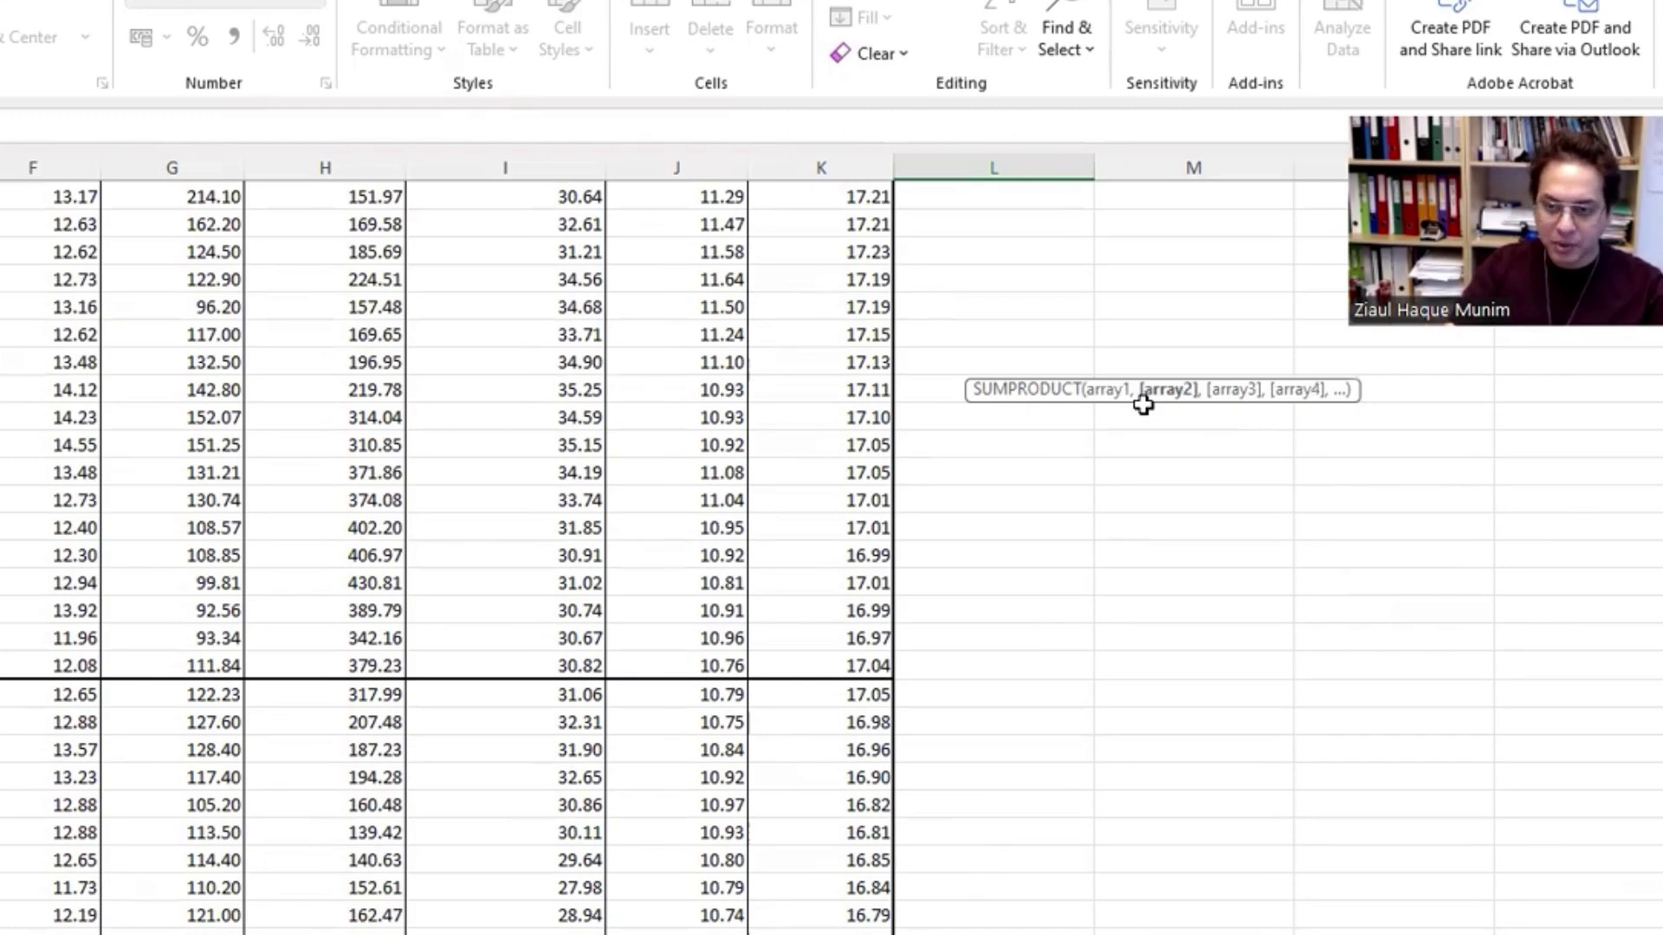
pyautogui.scroll(10, 721, 515)
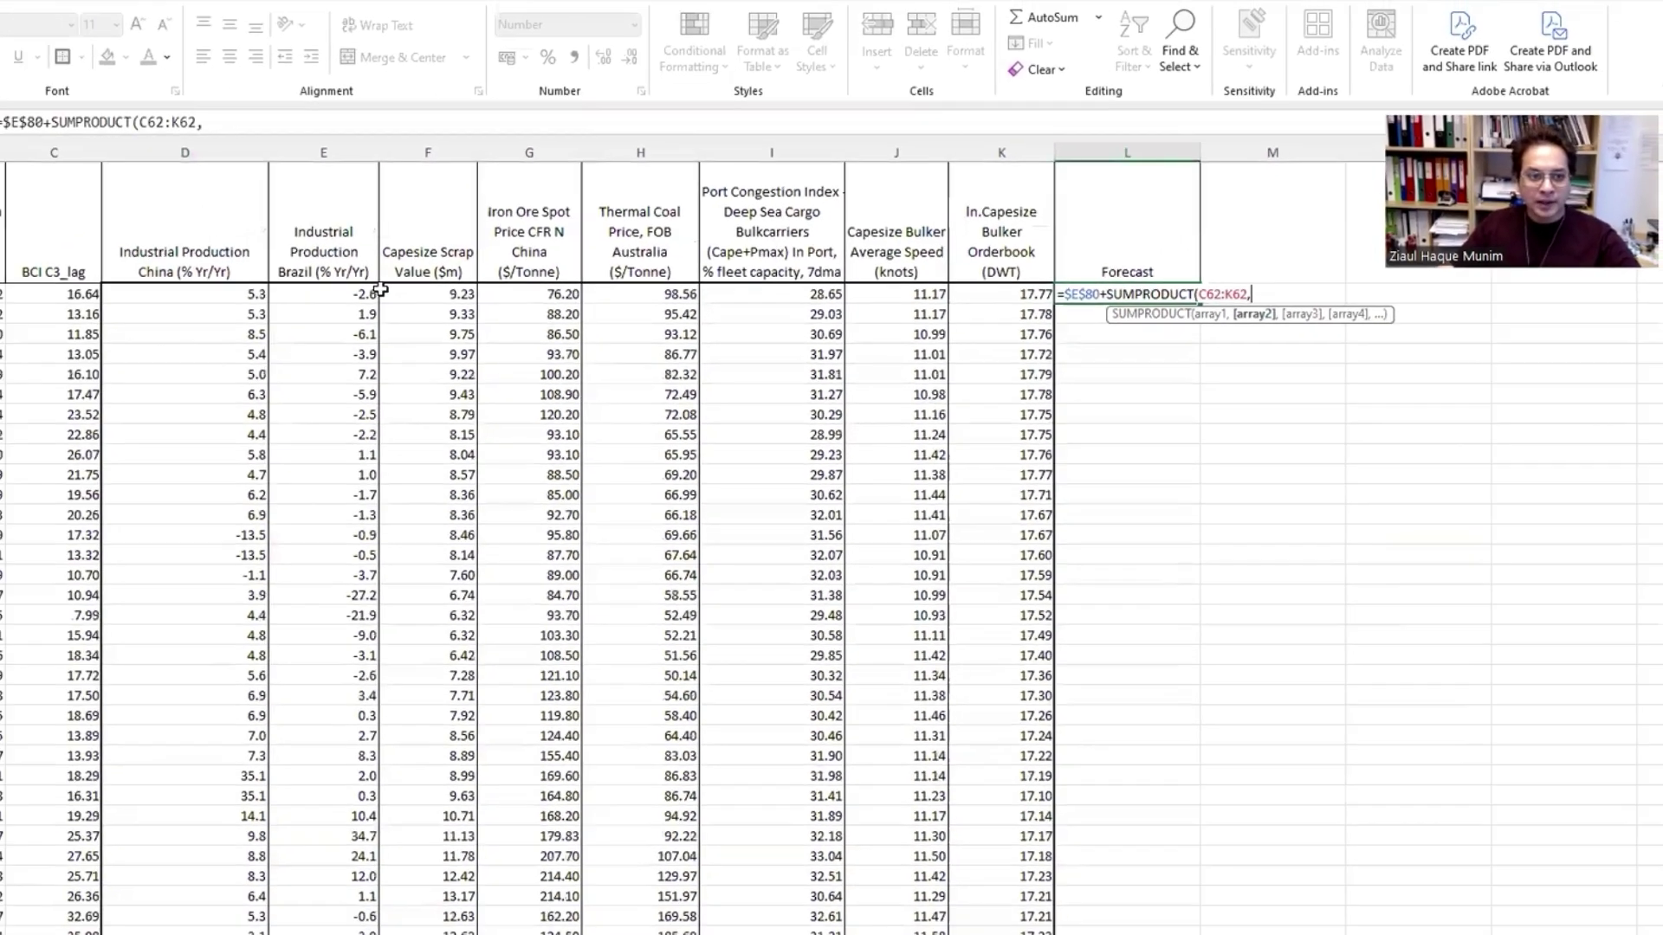
pyautogui.click(363, 268)
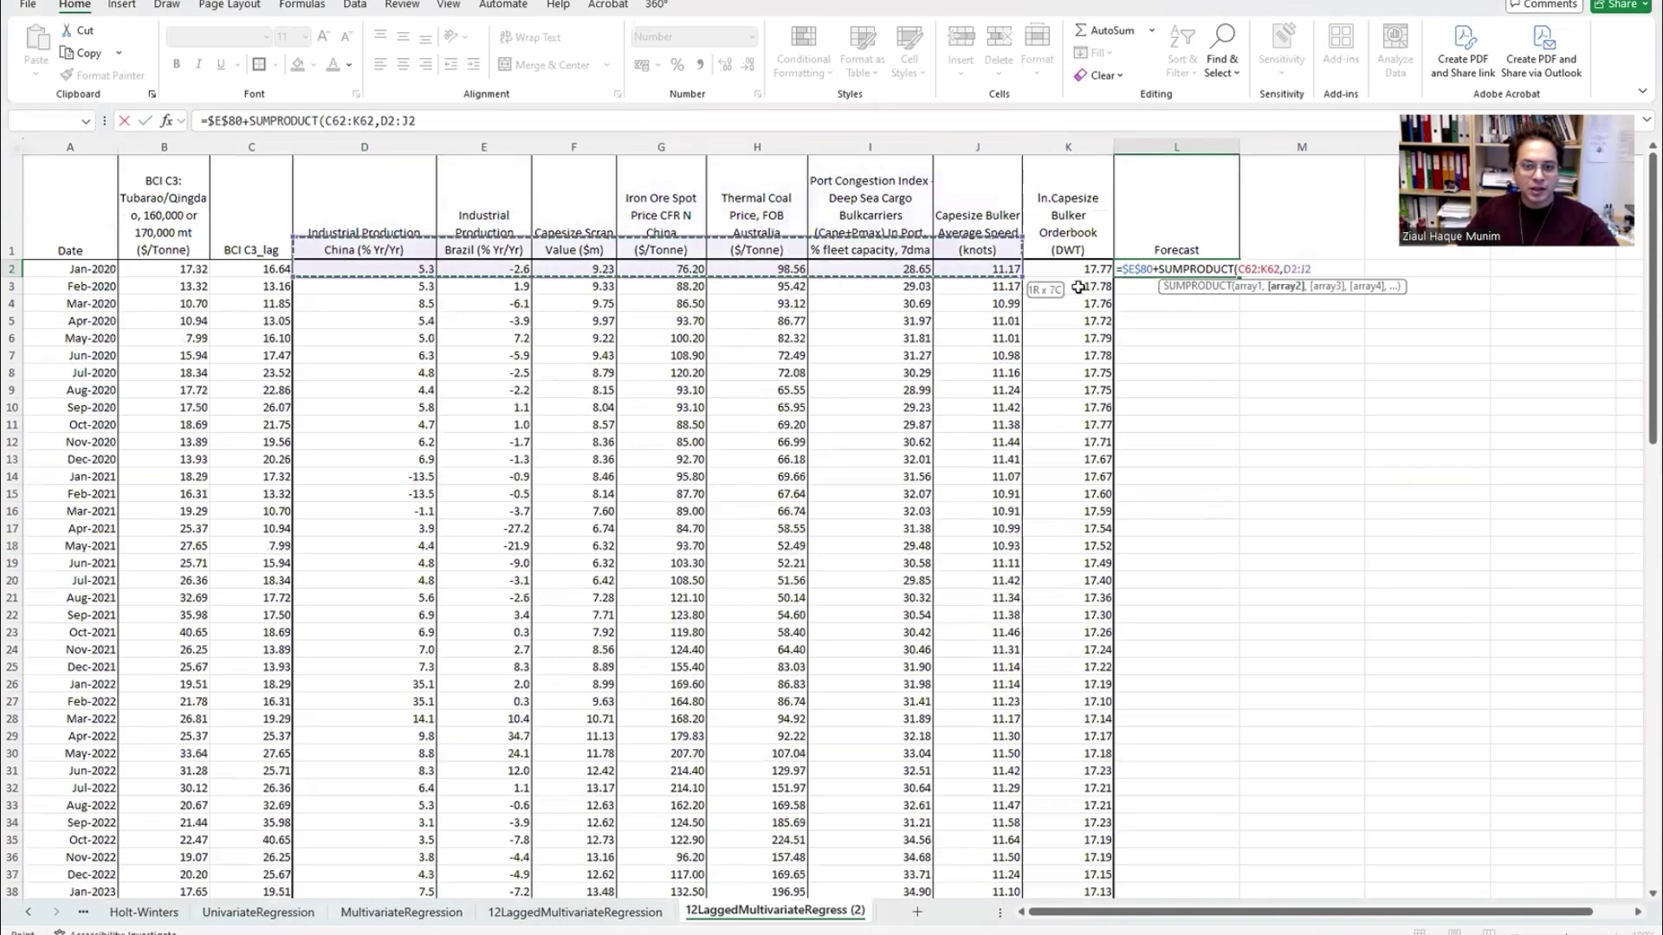
pyautogui.moveTo(1078, 287); pyautogui.dragTo(1086, 276)
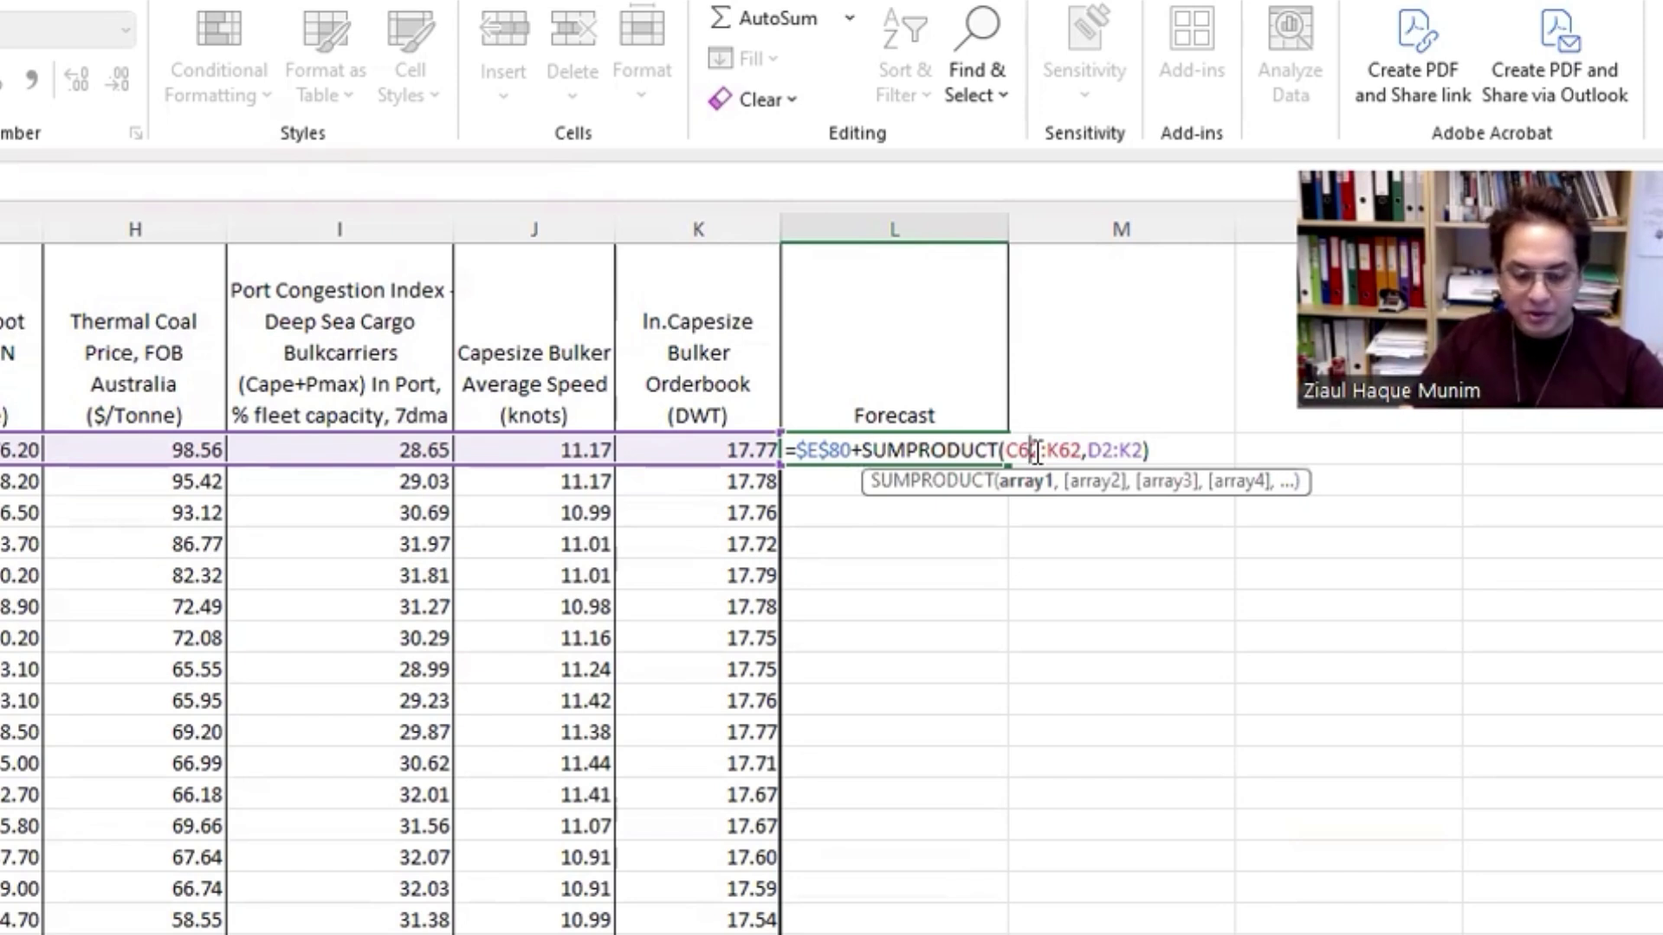
pyautogui.press('F4')
pyautogui.click(1091, 444)
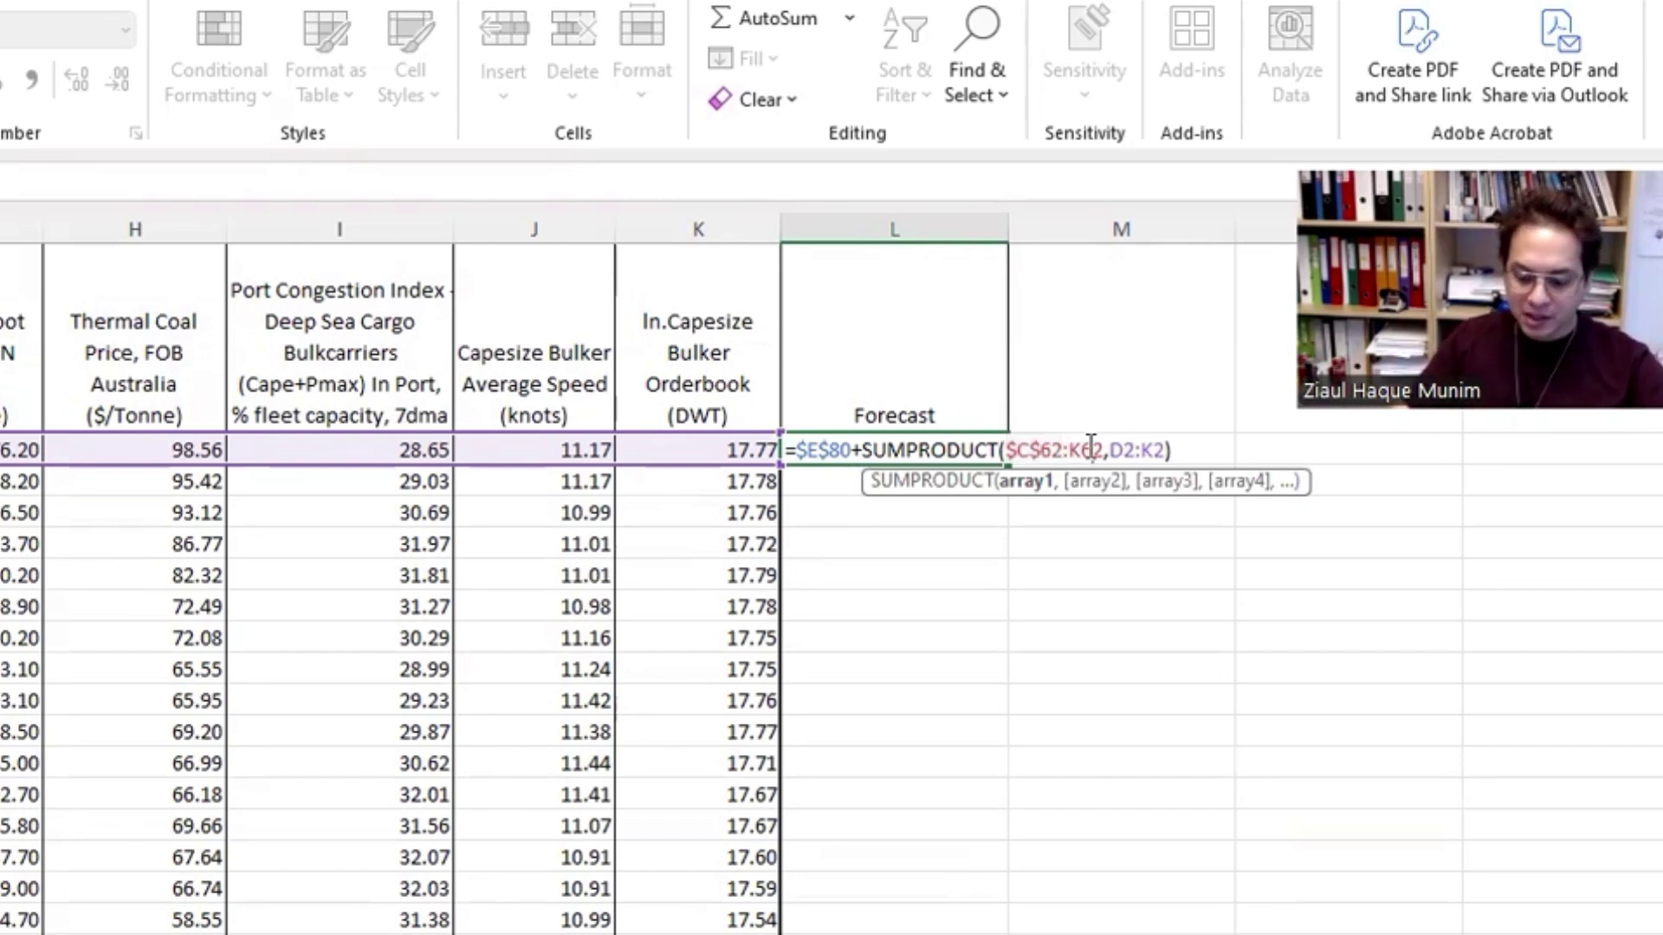
pyautogui.press('F4')
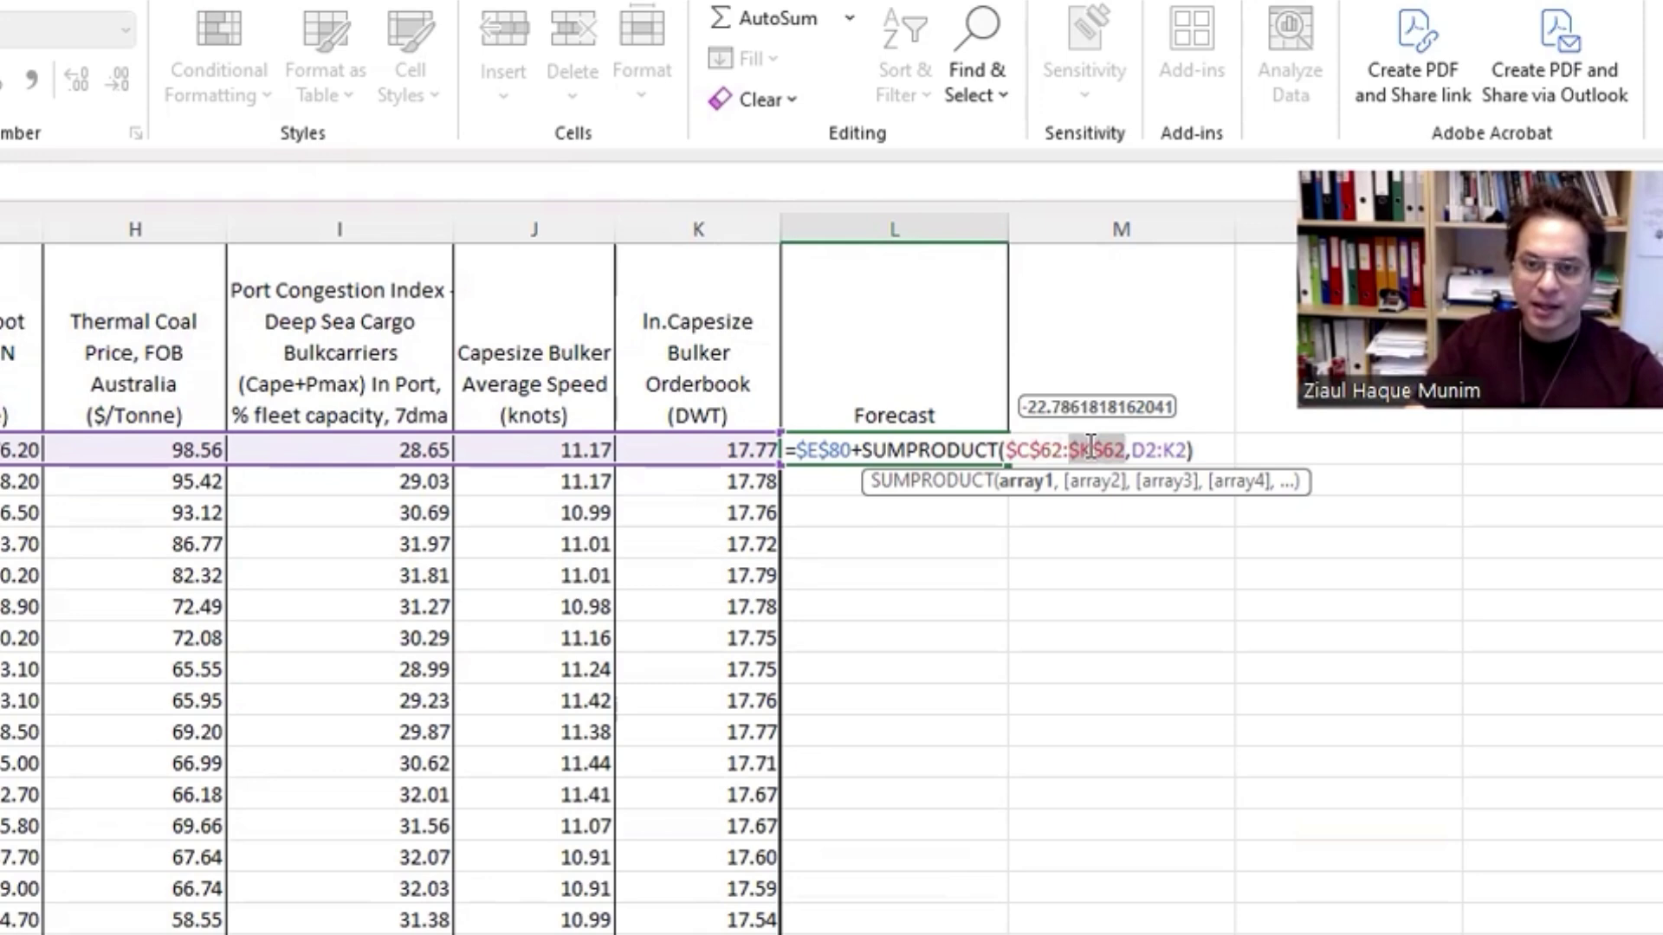
pyautogui.press('Return')
# Step: Fix the #VALUE! error by changing the predictor range from D2:K2 to C2:K2
pyautogui.click(927, 445)
pyautogui.click(989, 863)
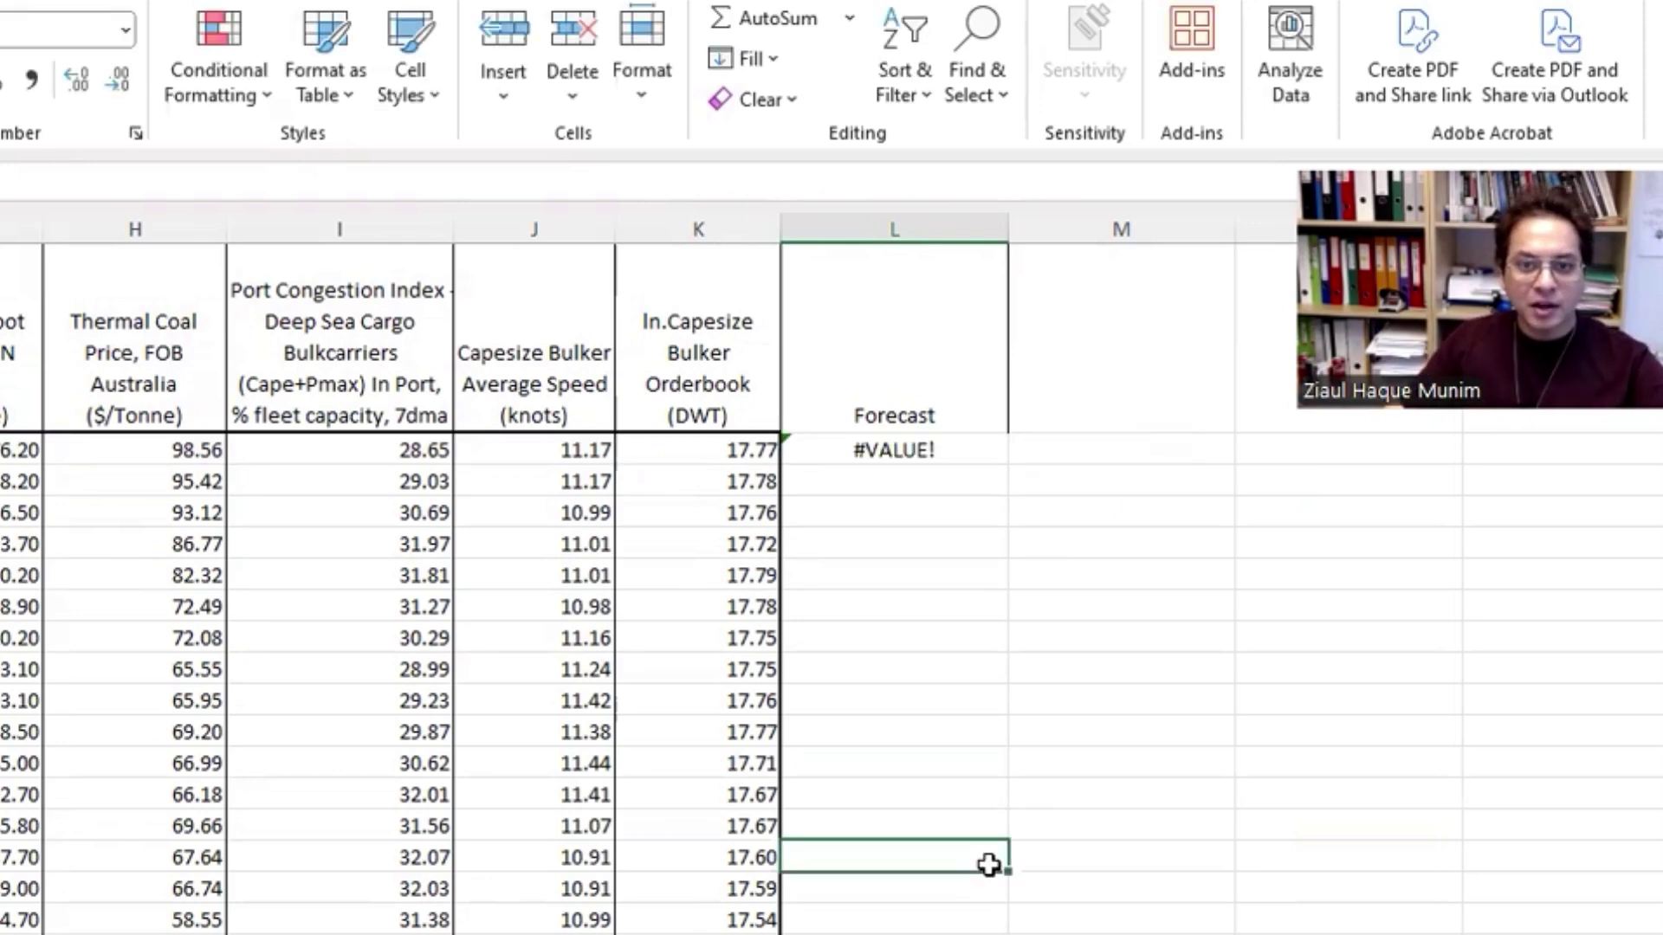
pyautogui.click(968, 449)
pyautogui.press('F2')
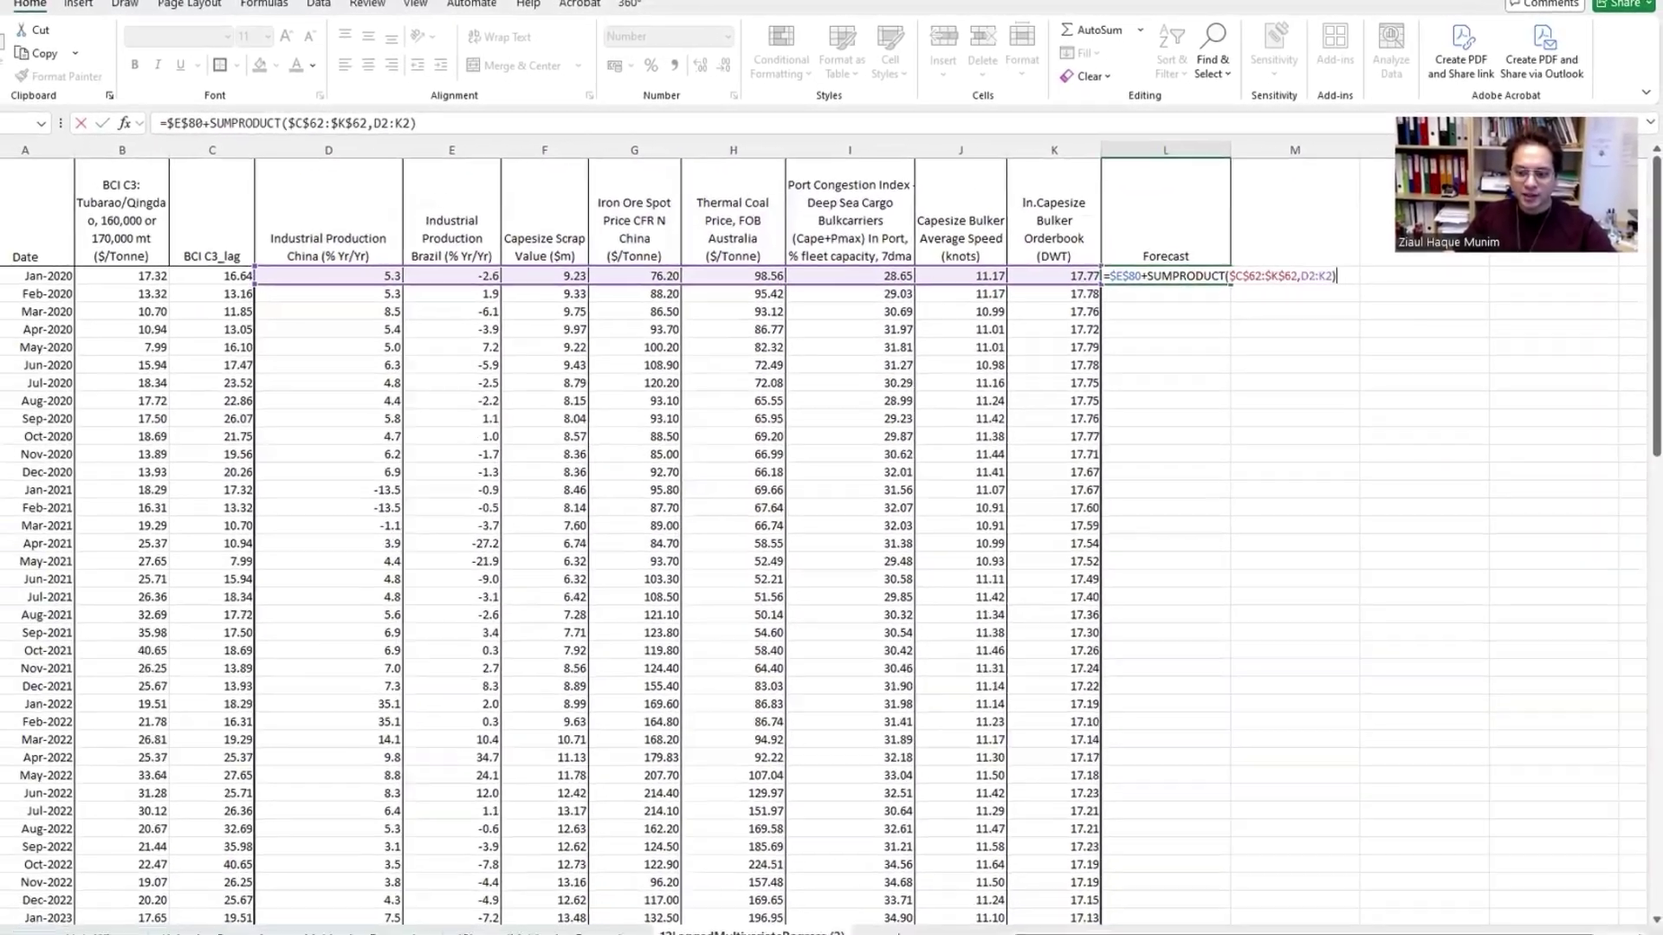
pyautogui.press('Escape')
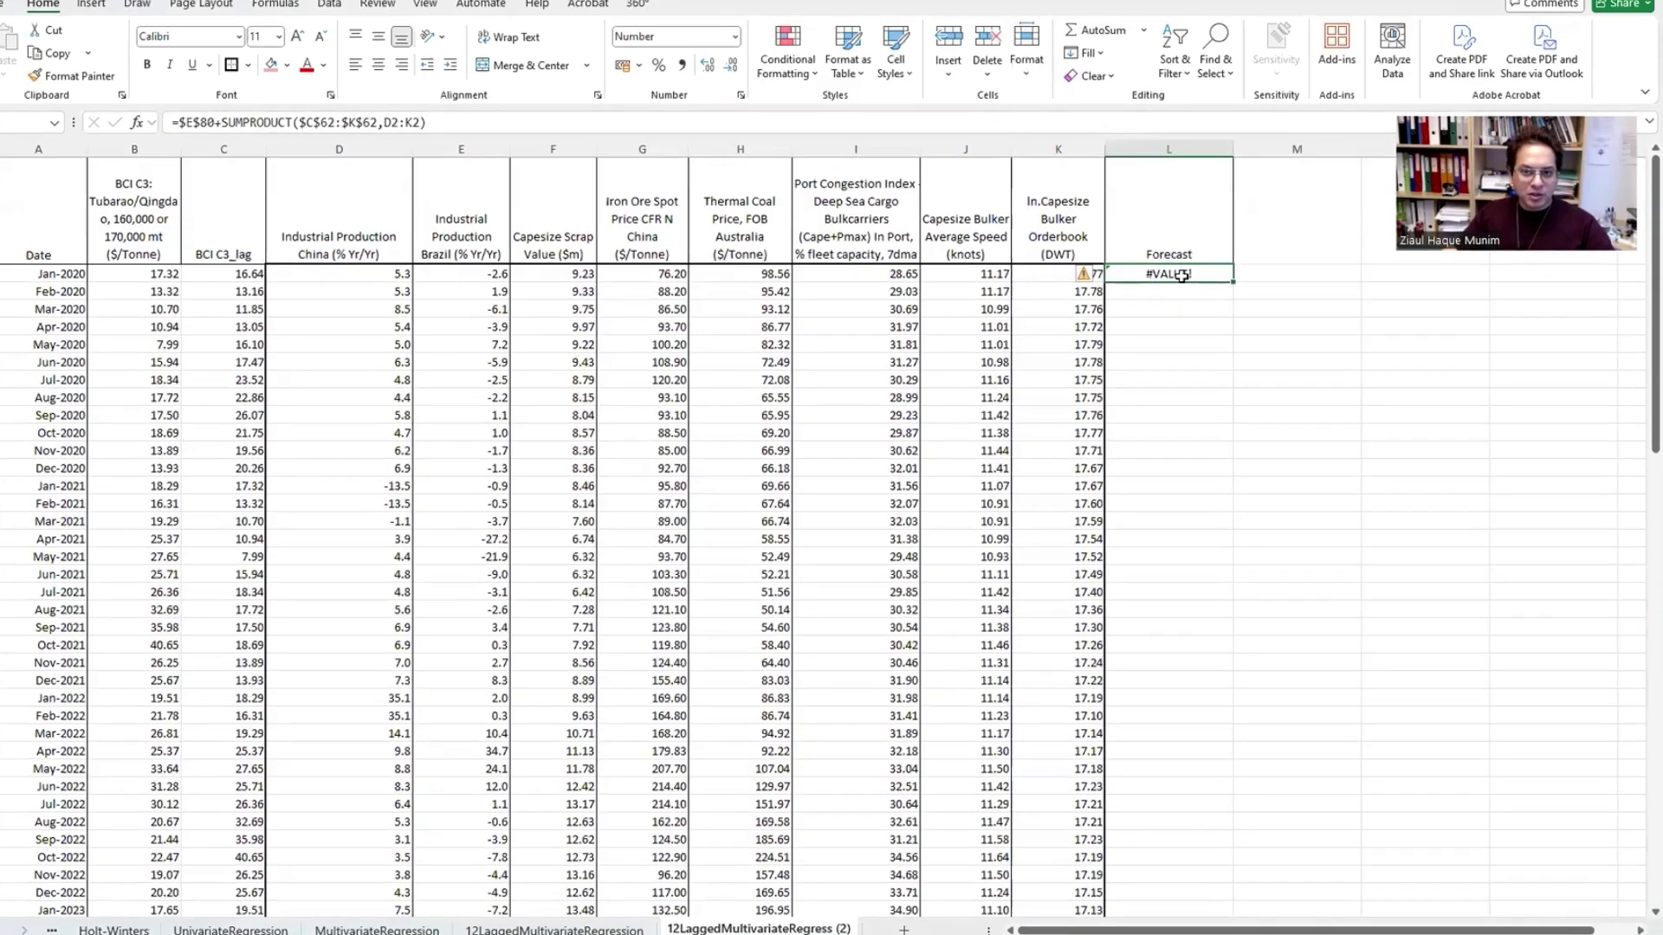
pyautogui.doubleClick(1188, 271)
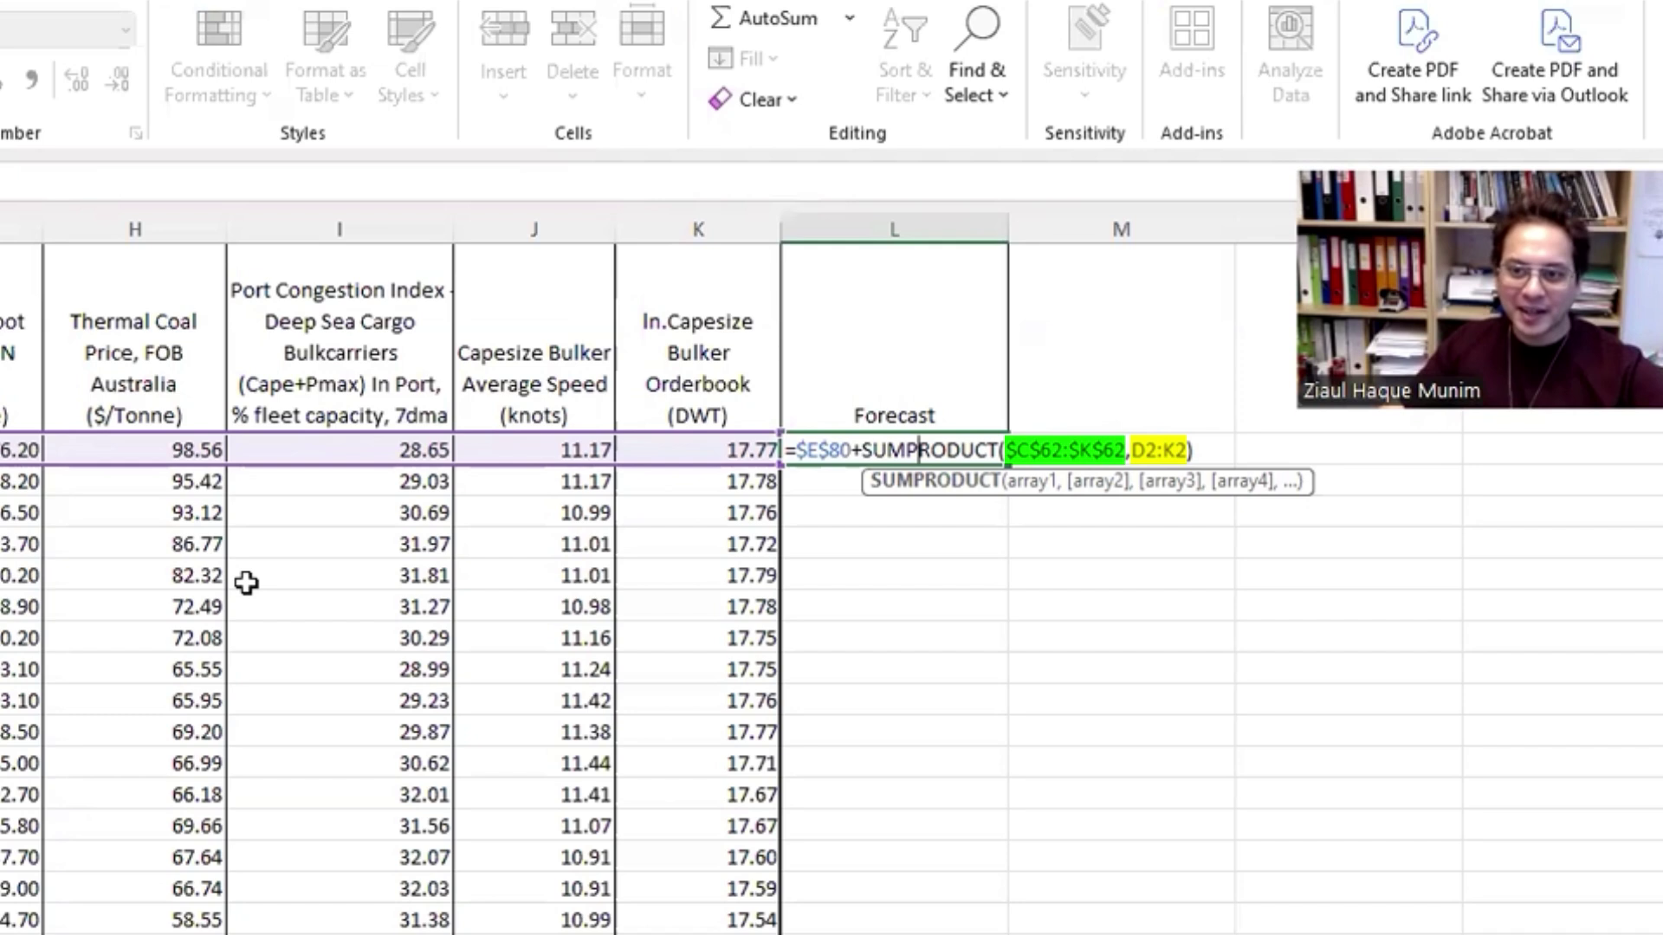
pyautogui.click(1157, 445)
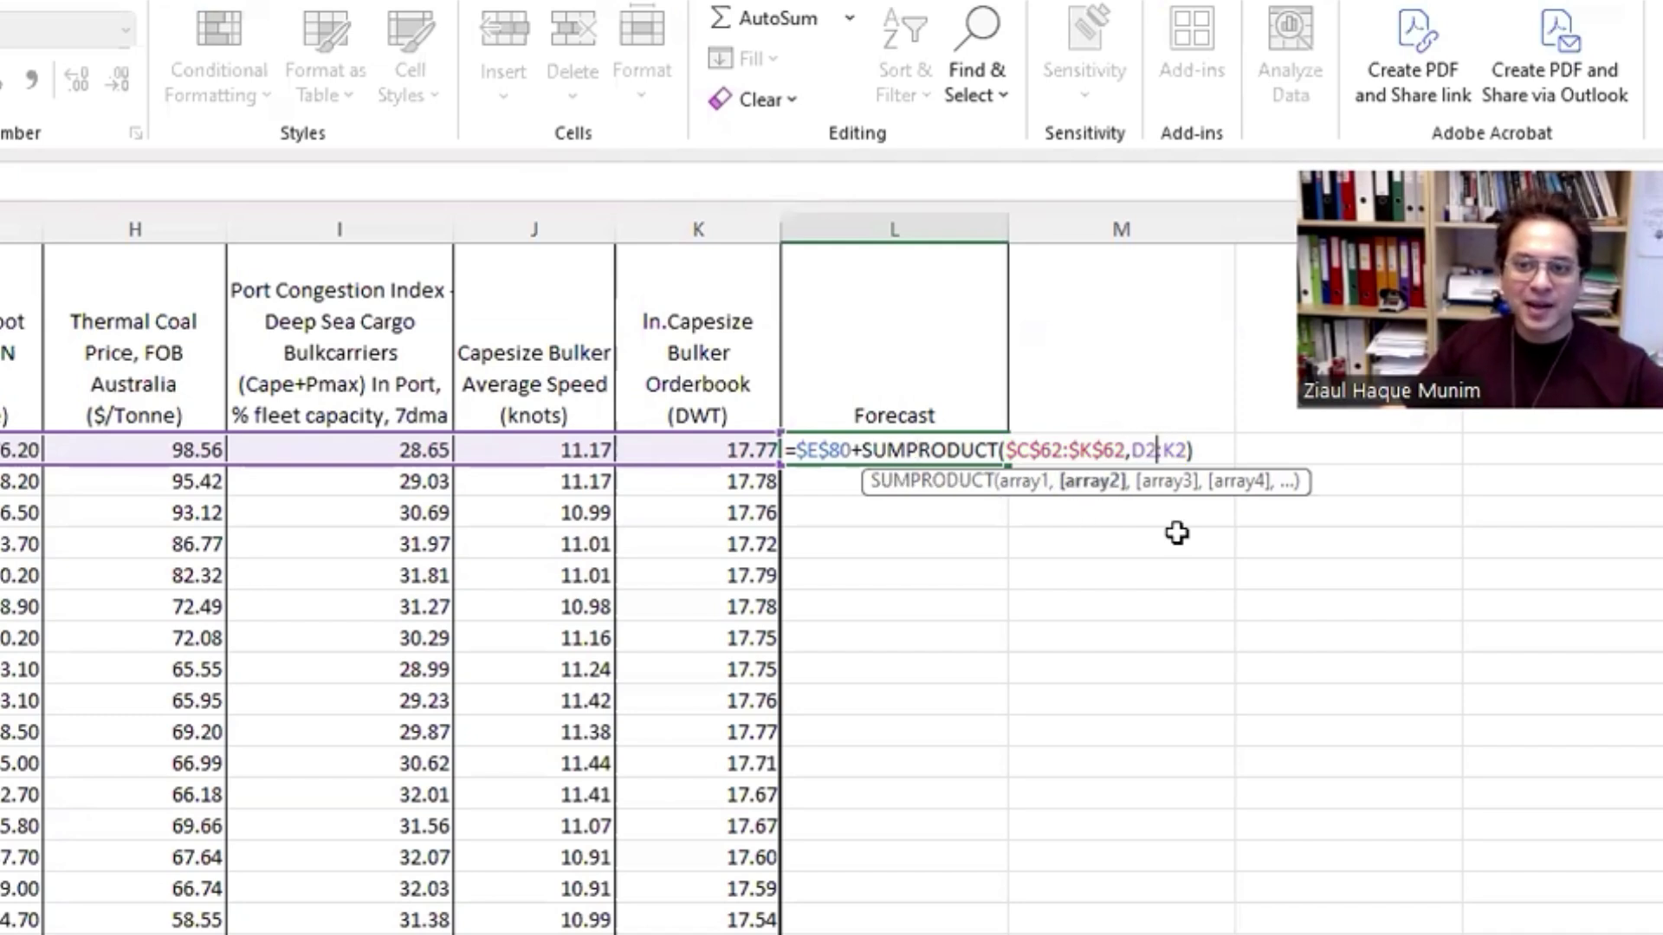
pyautogui.press('BackSpace')
pyautogui.press('BackSpace')
pyautogui.write('C2')
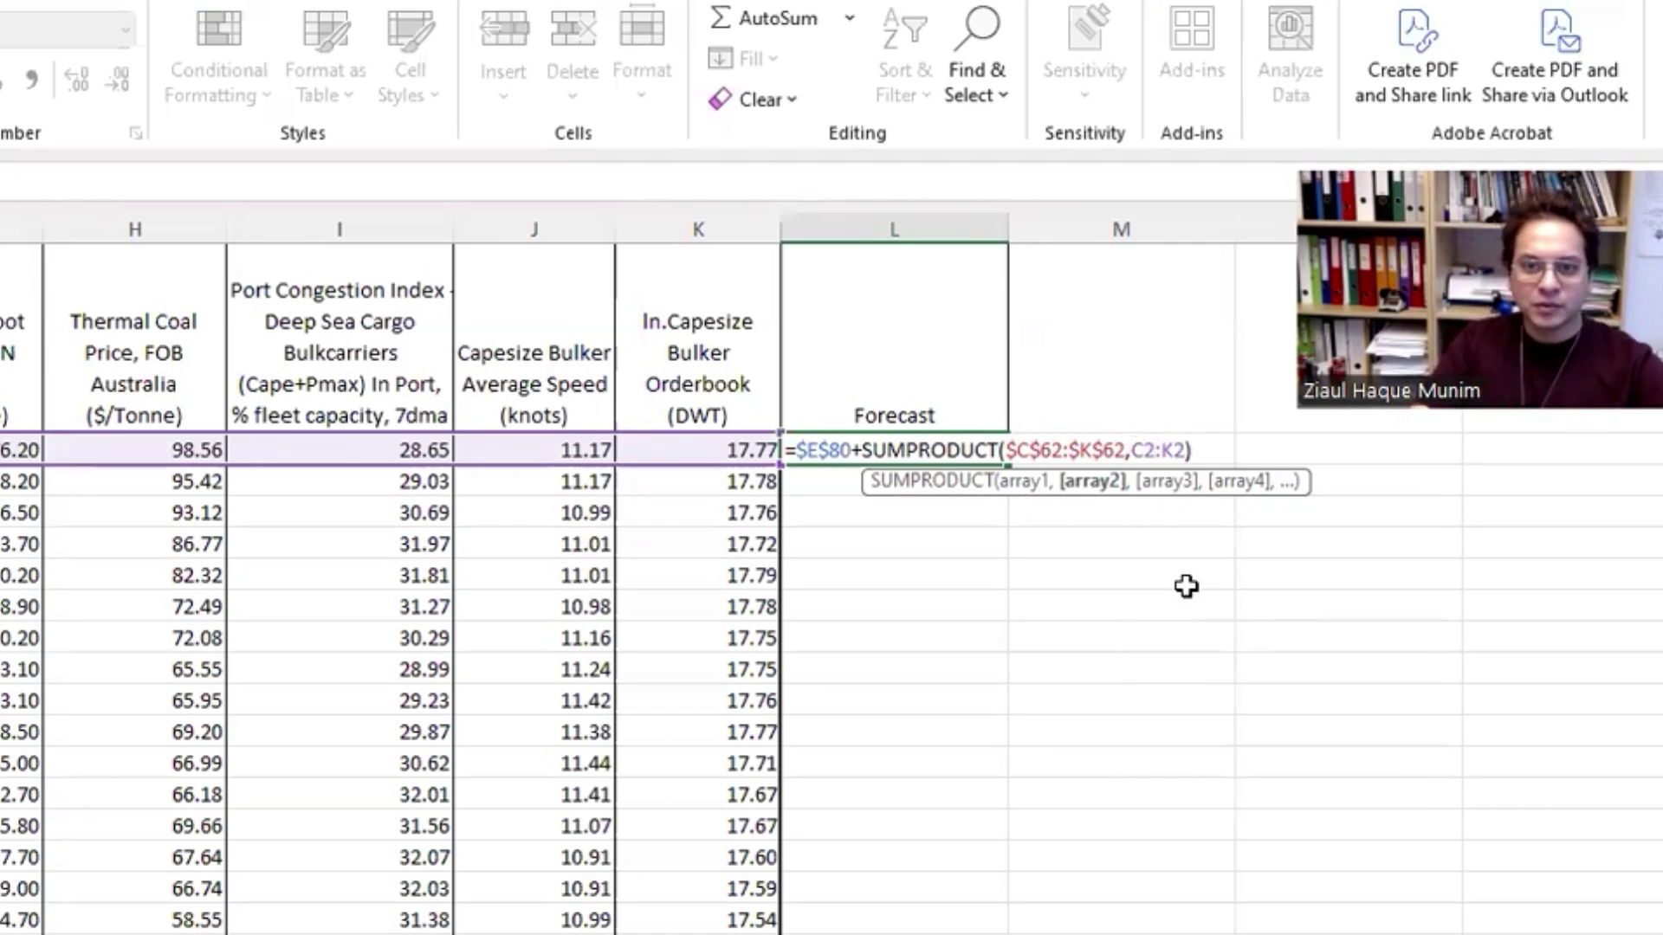
pyautogui.press('Return')
pyautogui.click(968, 456)
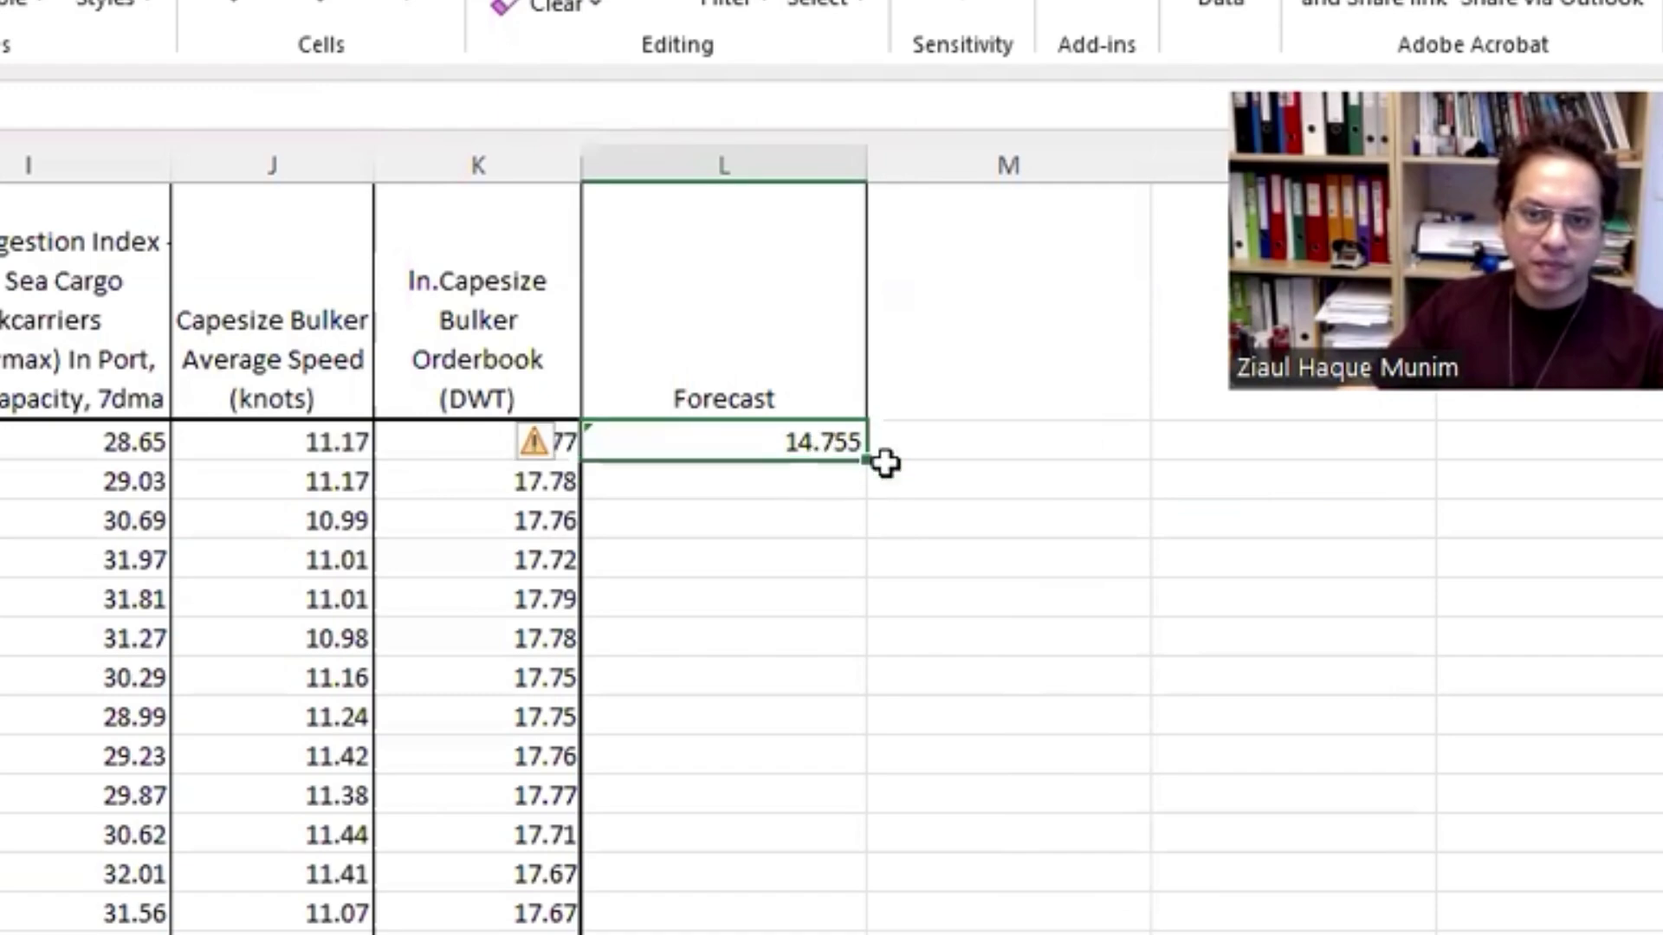
# Step: Fill the forecast formula from L2 down to L61 and narrow column L
pyautogui.moveTo(864, 460); pyautogui.dragTo(873, 934)
pyautogui.moveTo(1228, 905); pyautogui.dragTo(1230, 838)
pyautogui.moveTo(1240, 149); pyautogui.dragTo(1197, 150)
pyautogui.scroll(4, 1203, 354)
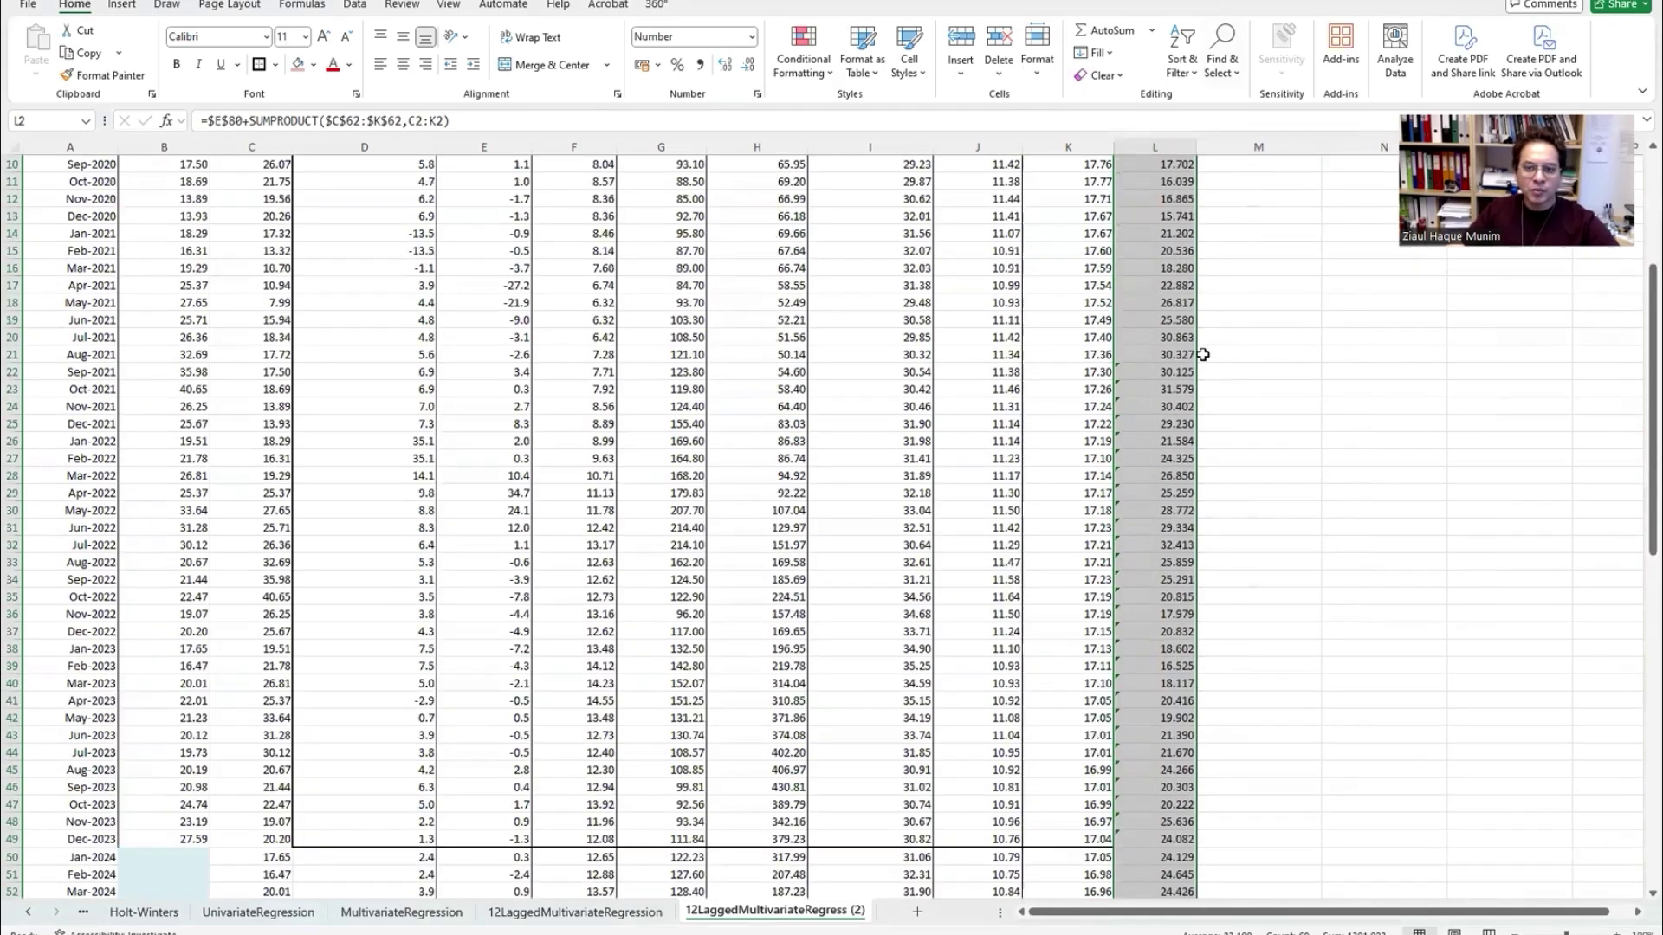
pyautogui.scroll(3, 1203, 354)
# Step: Select the Date and BCI C3 columns A1:B61 together with the Forecast column as chart data
pyautogui.click(1176, 227)
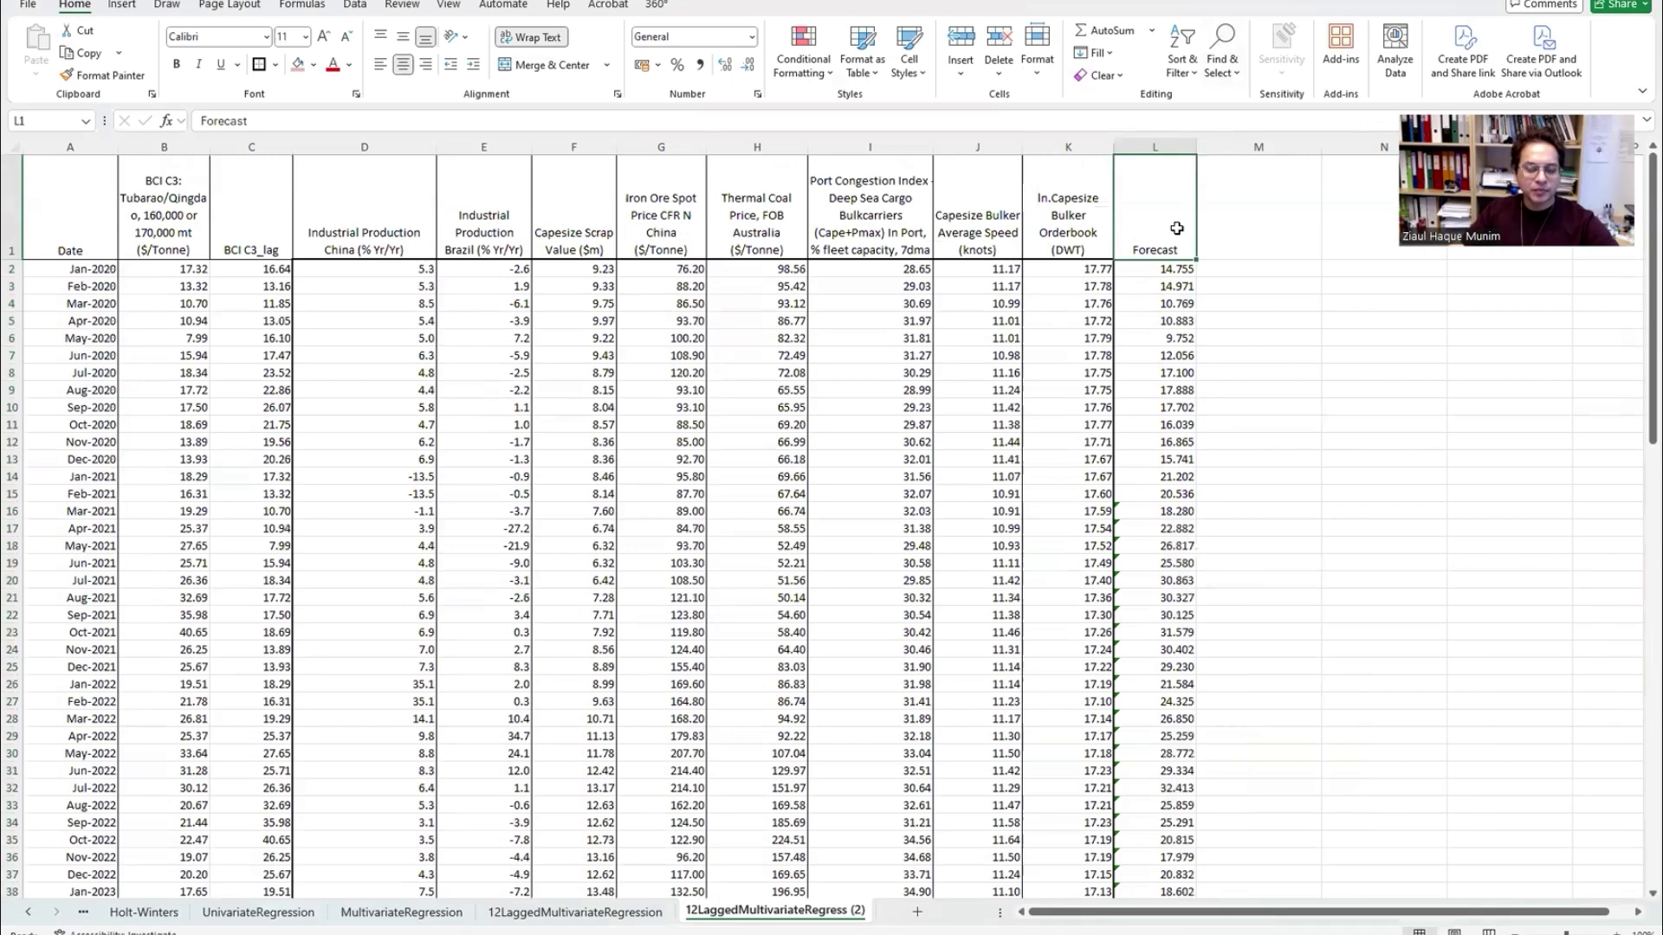
pyautogui.moveTo(94, 230); pyautogui.dragTo(146, 232)
pyautogui.click(99, 235)
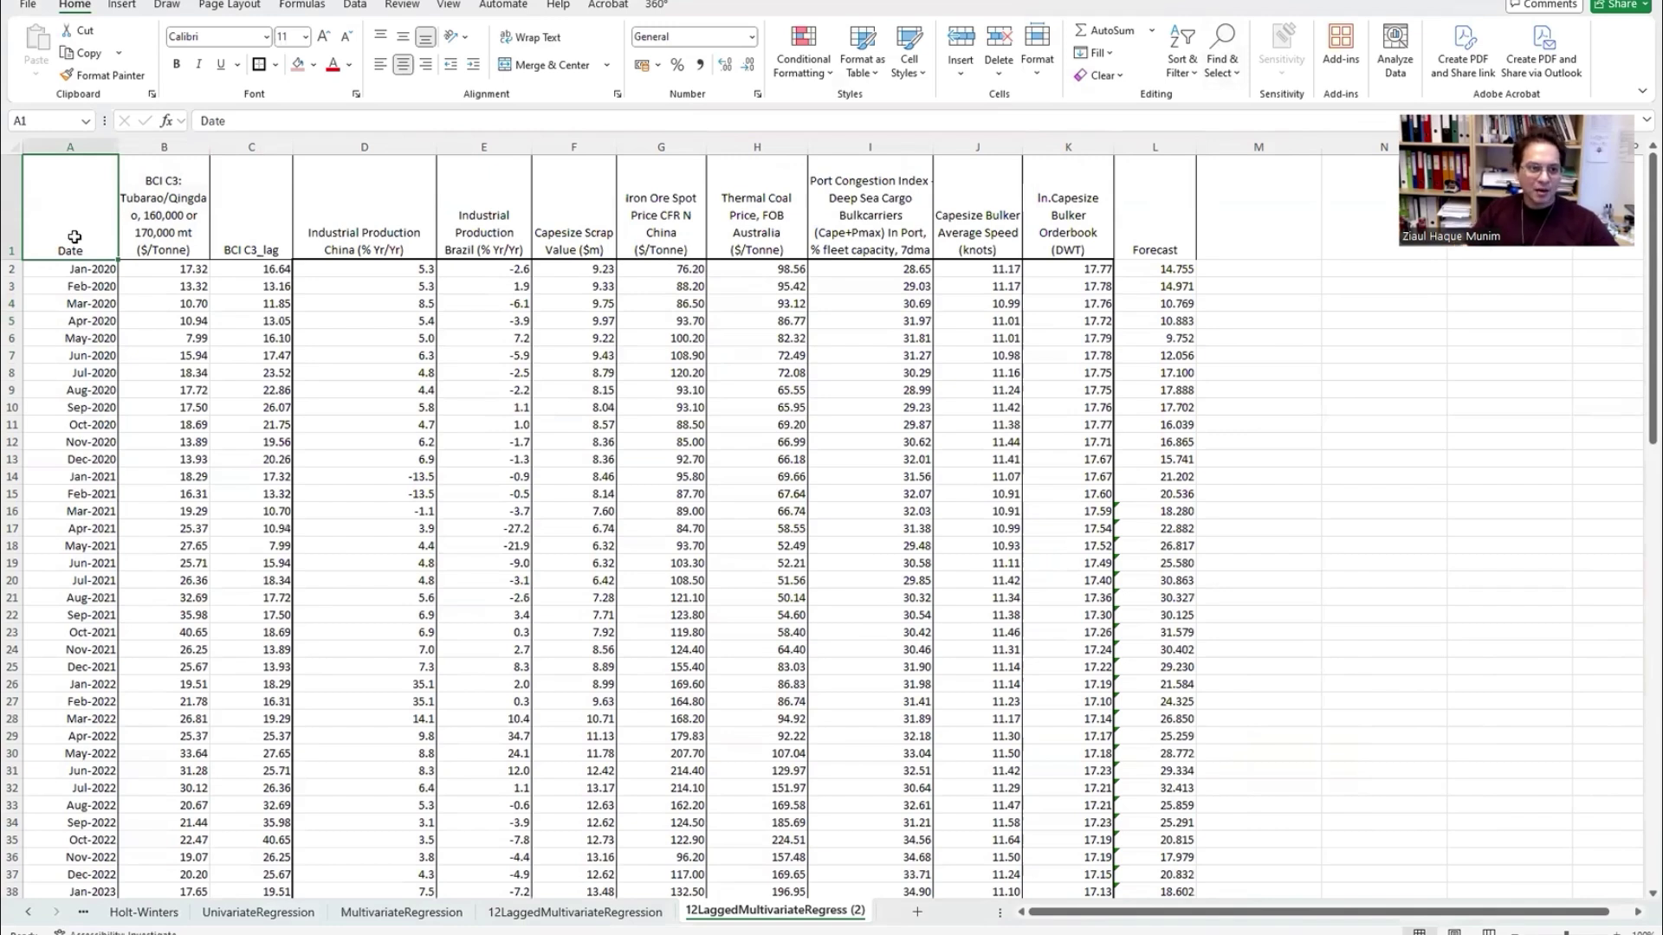
pyautogui.hotkey('shift', 'Right')
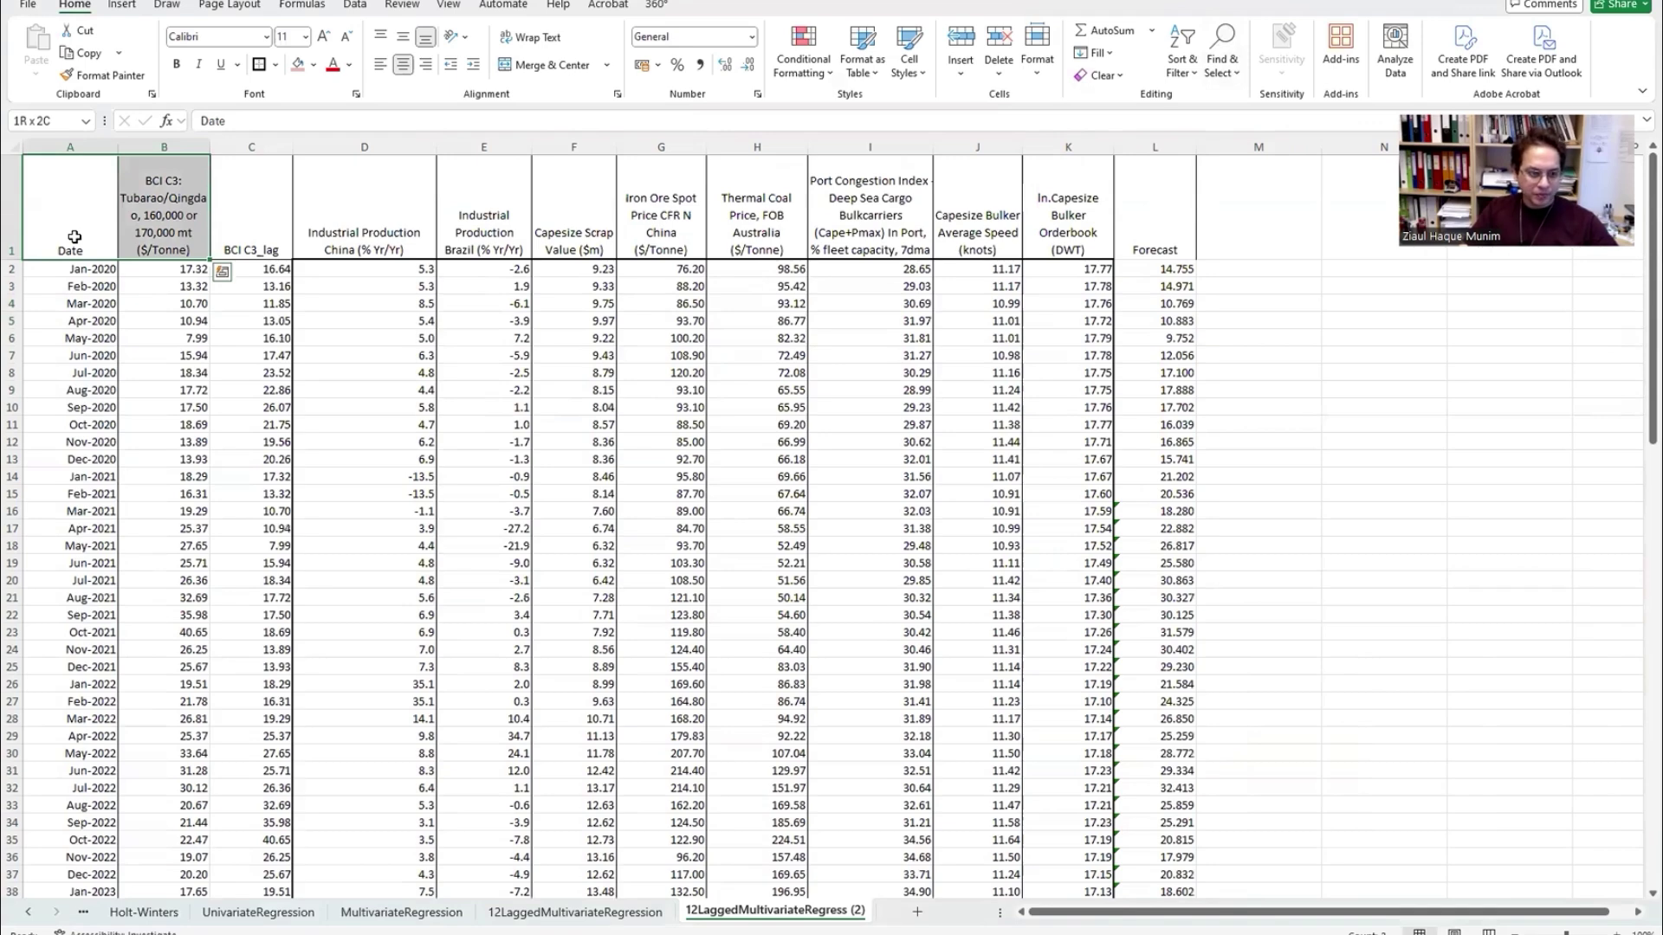
pyautogui.hotkey('ctrl', 'shift', 'Down')
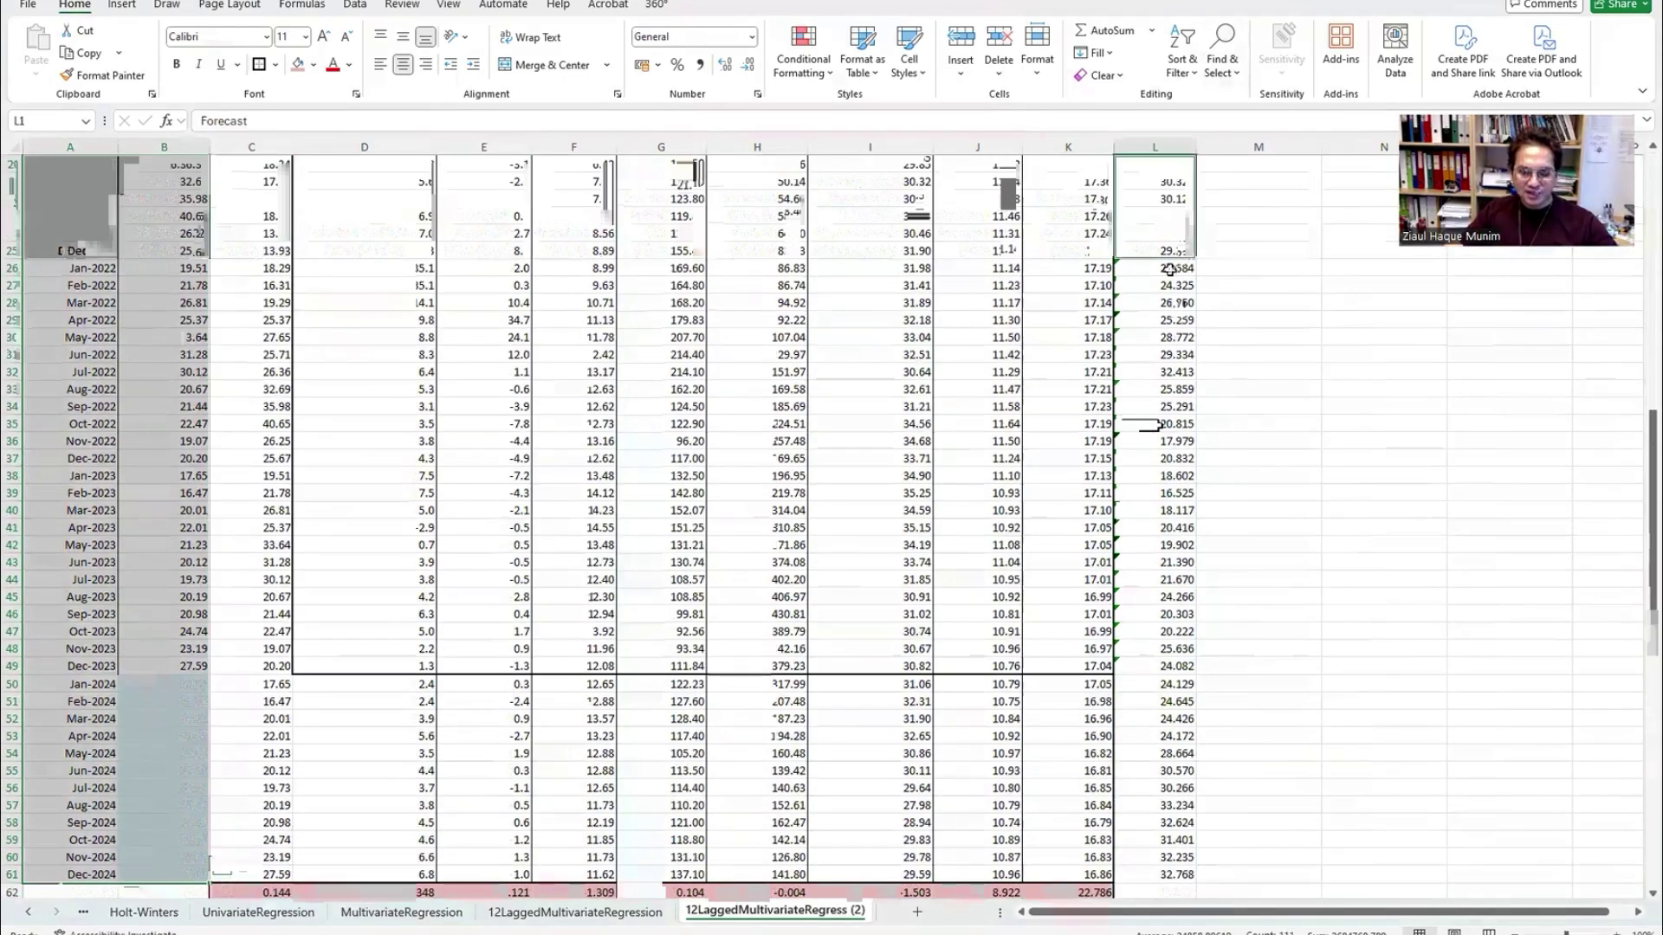
pyautogui.scroll(7, 1169, 221)
pyautogui.moveTo(1160, 234); pyautogui.dragTo(1178, 860)
pyautogui.scroll(-2, 1178, 857)
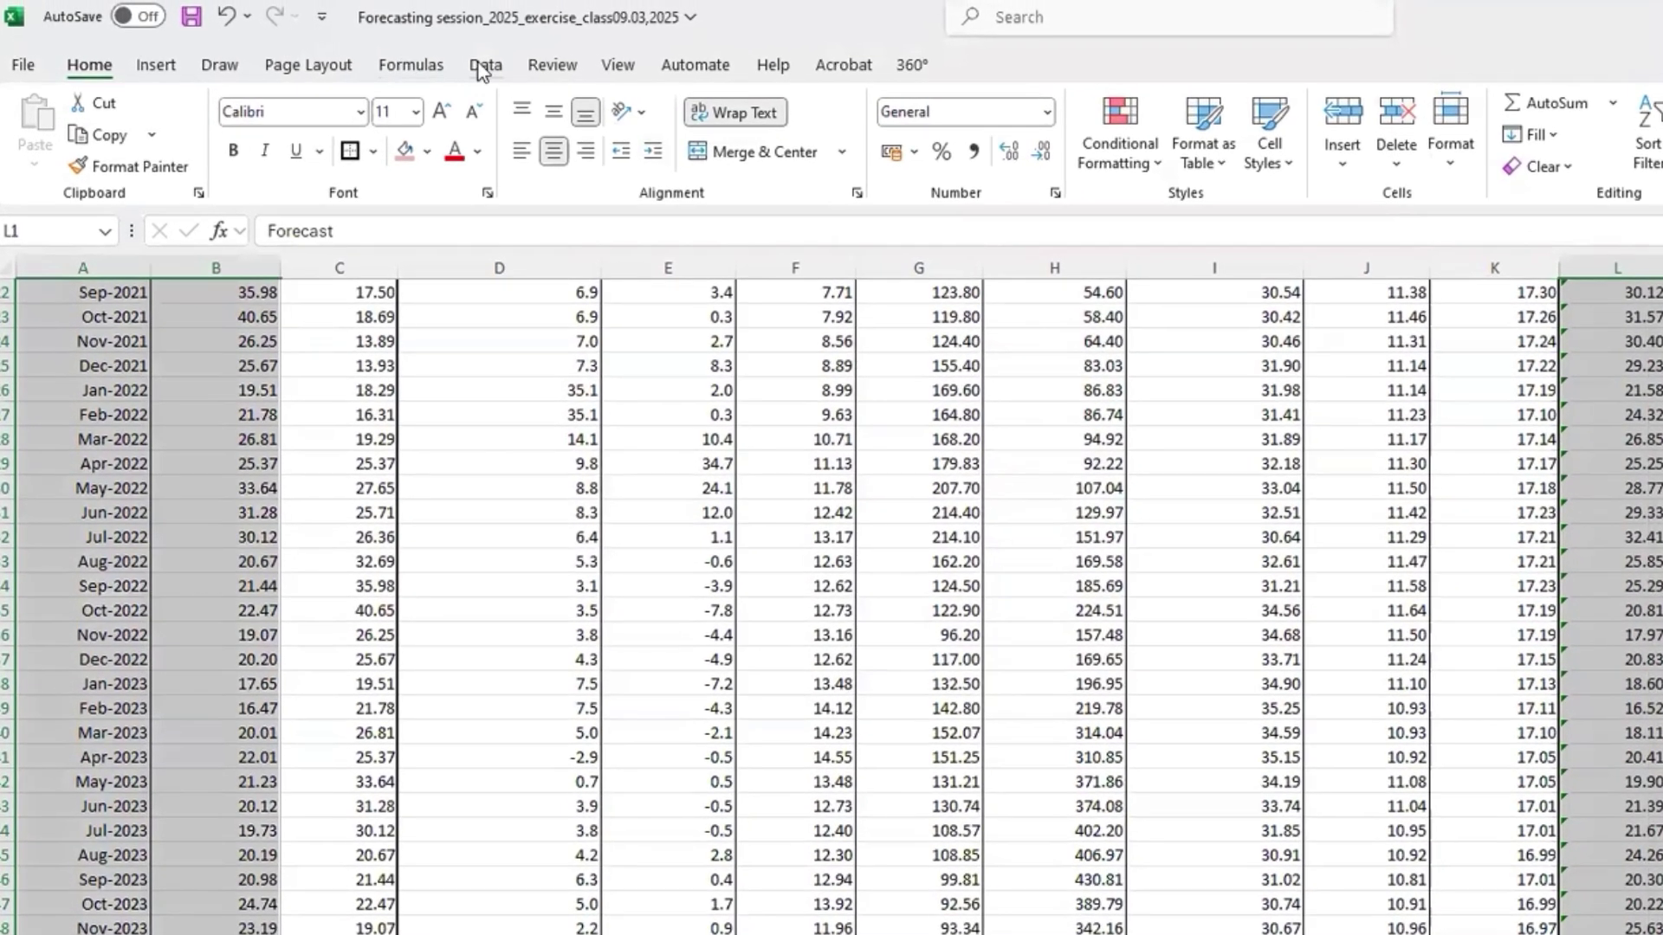
# Step: Insert the recommended line chart of actual BCI C3 versus Forecast
pyautogui.click(465, 55)
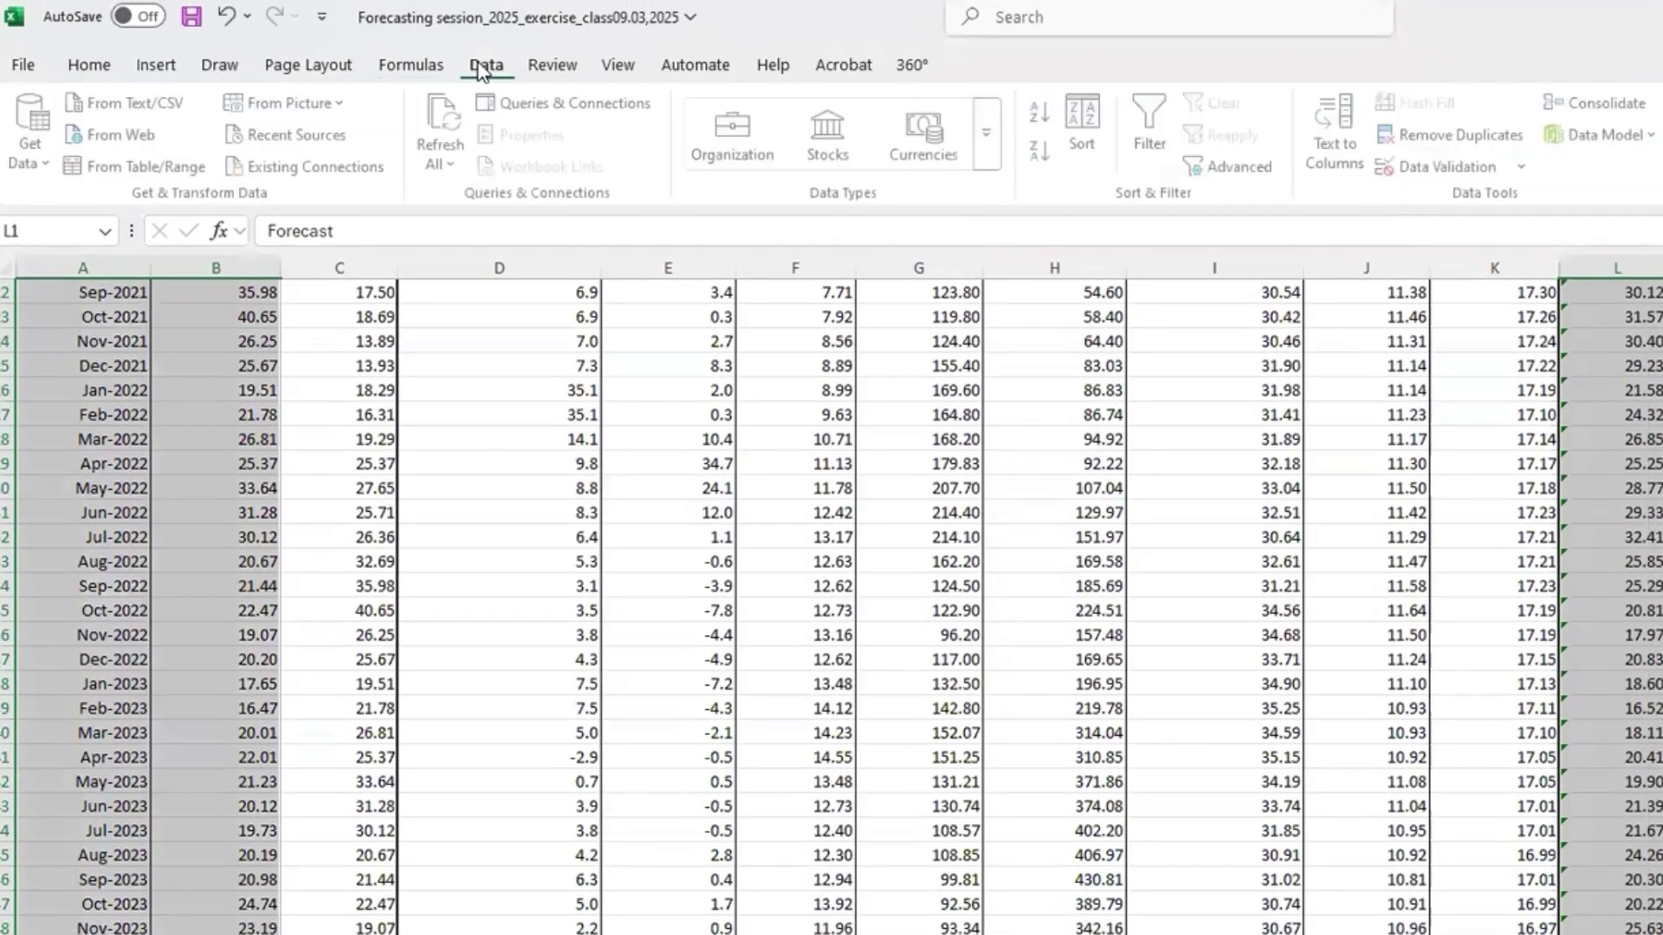
pyautogui.click(157, 68)
pyautogui.click(730, 130)
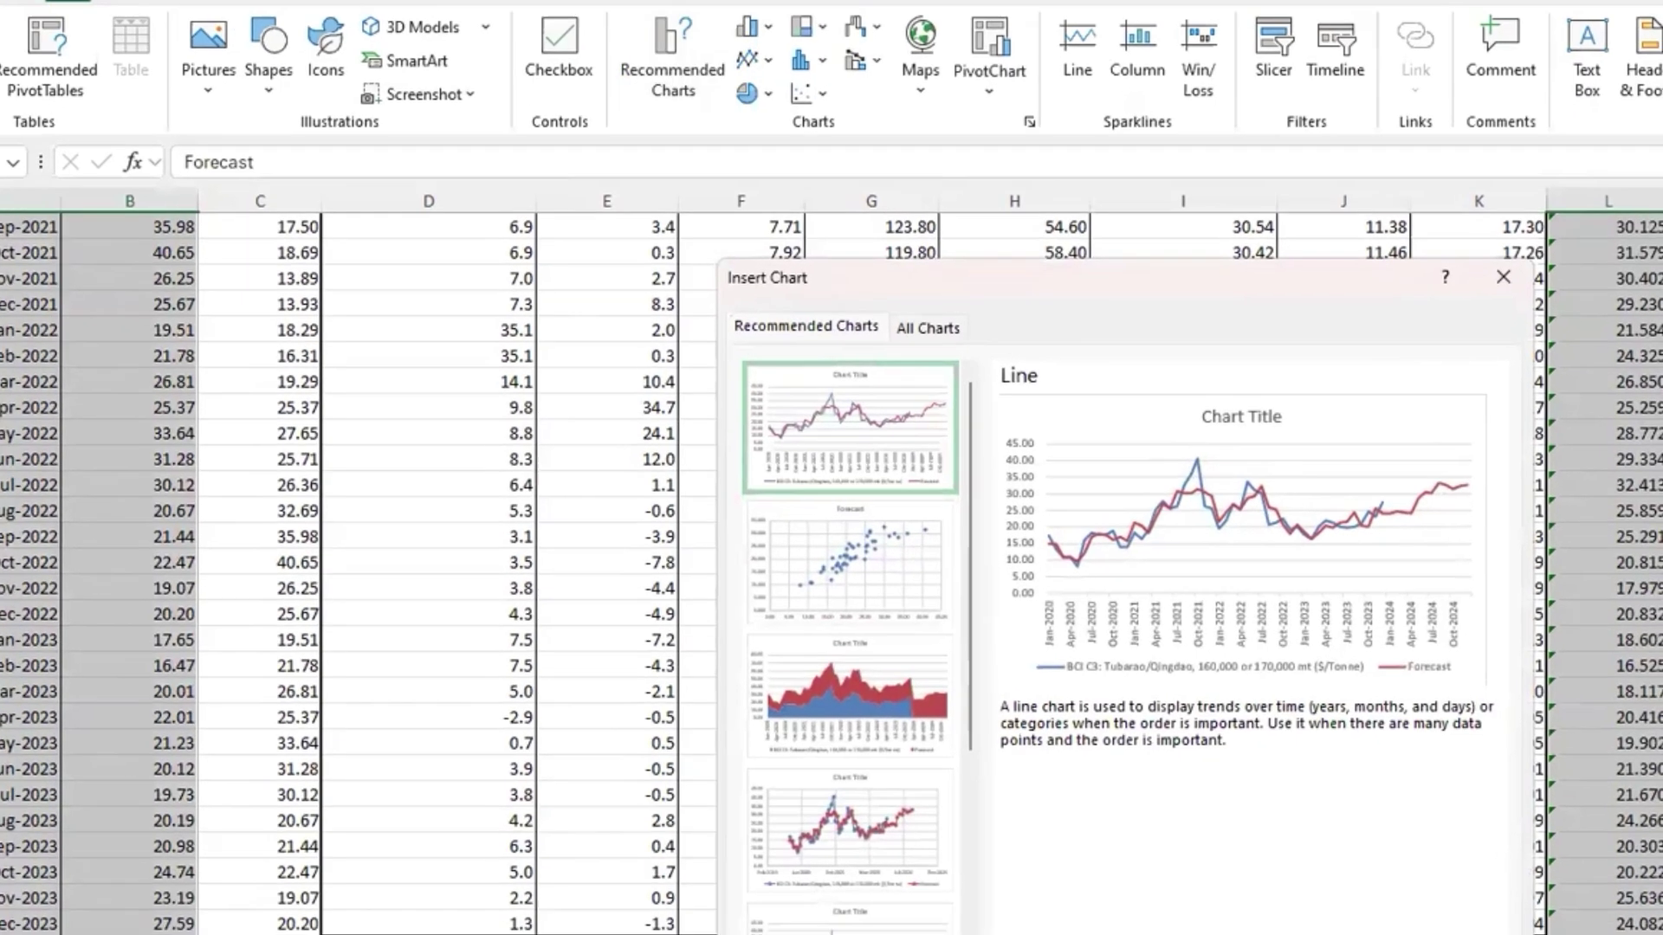
pyautogui.click(1375, 934)
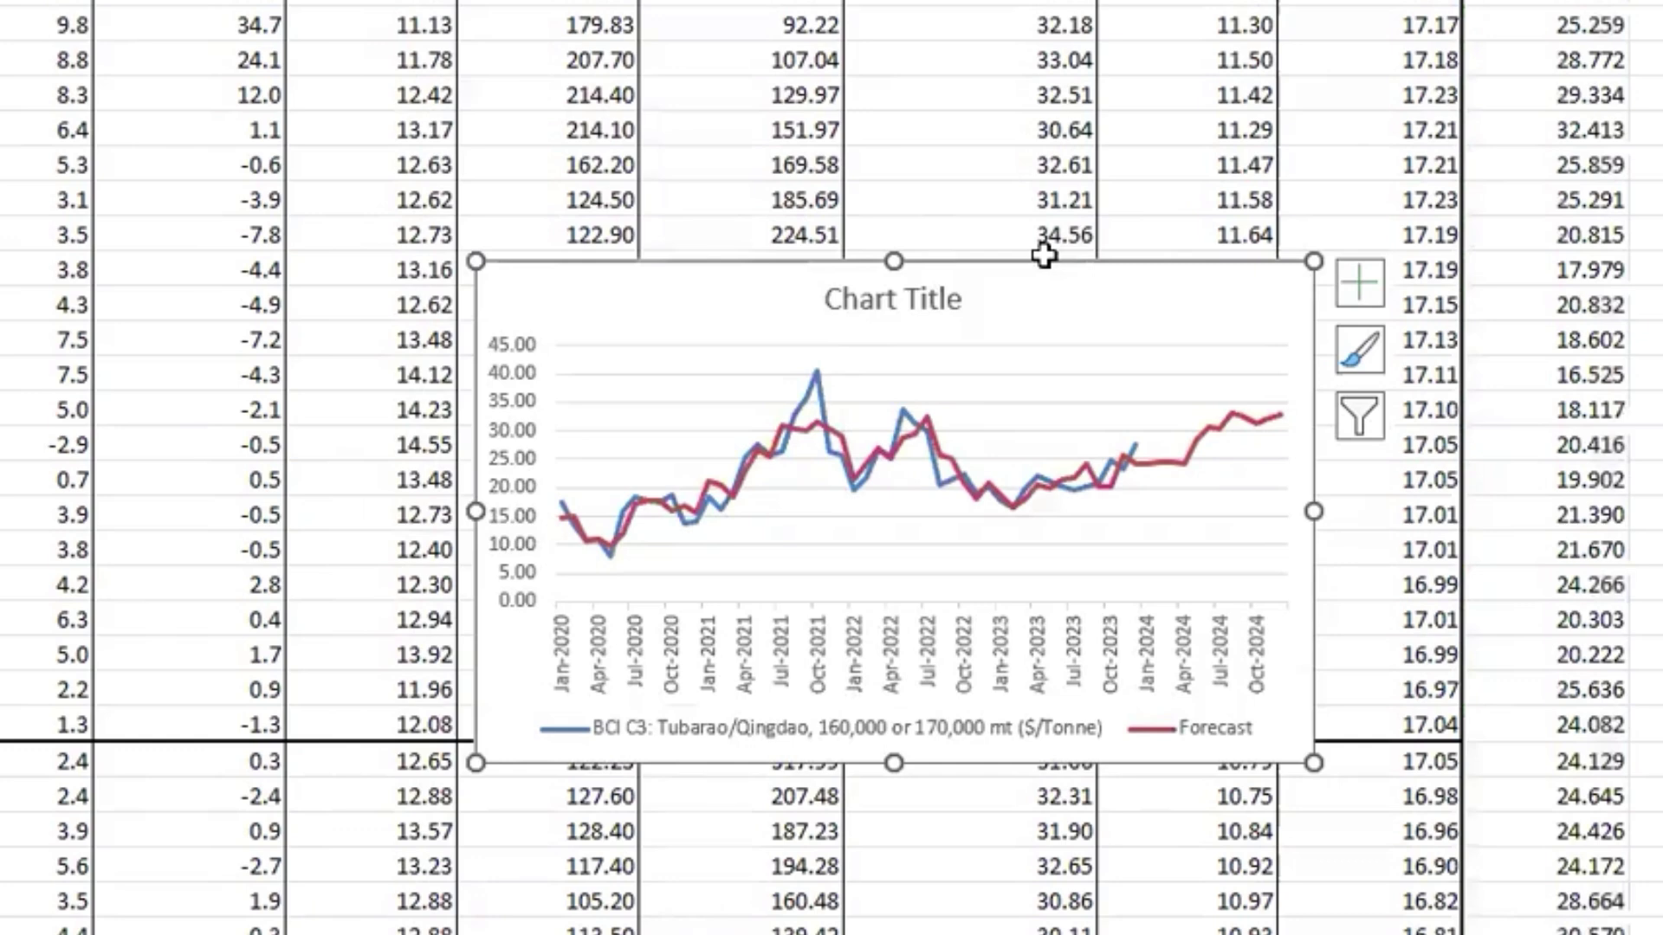
# Step: Resize the chart and move it to the right of the data table
pyautogui.click(957, 280)
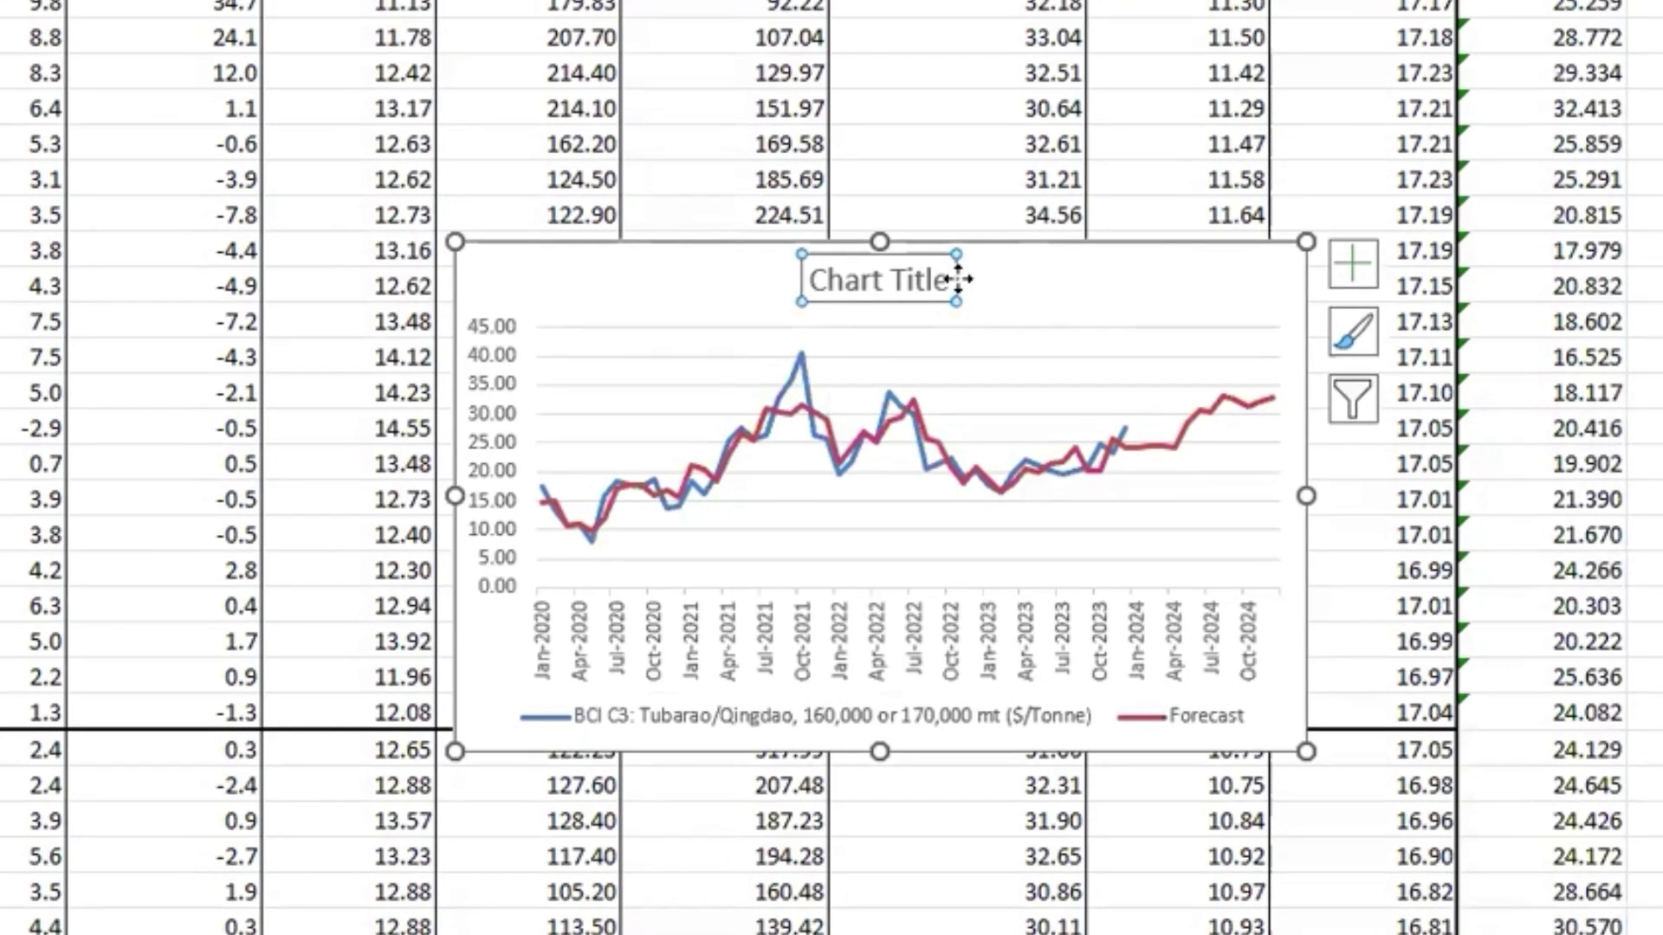
pyautogui.moveTo(1272, 731); pyautogui.dragTo(1661, 767)
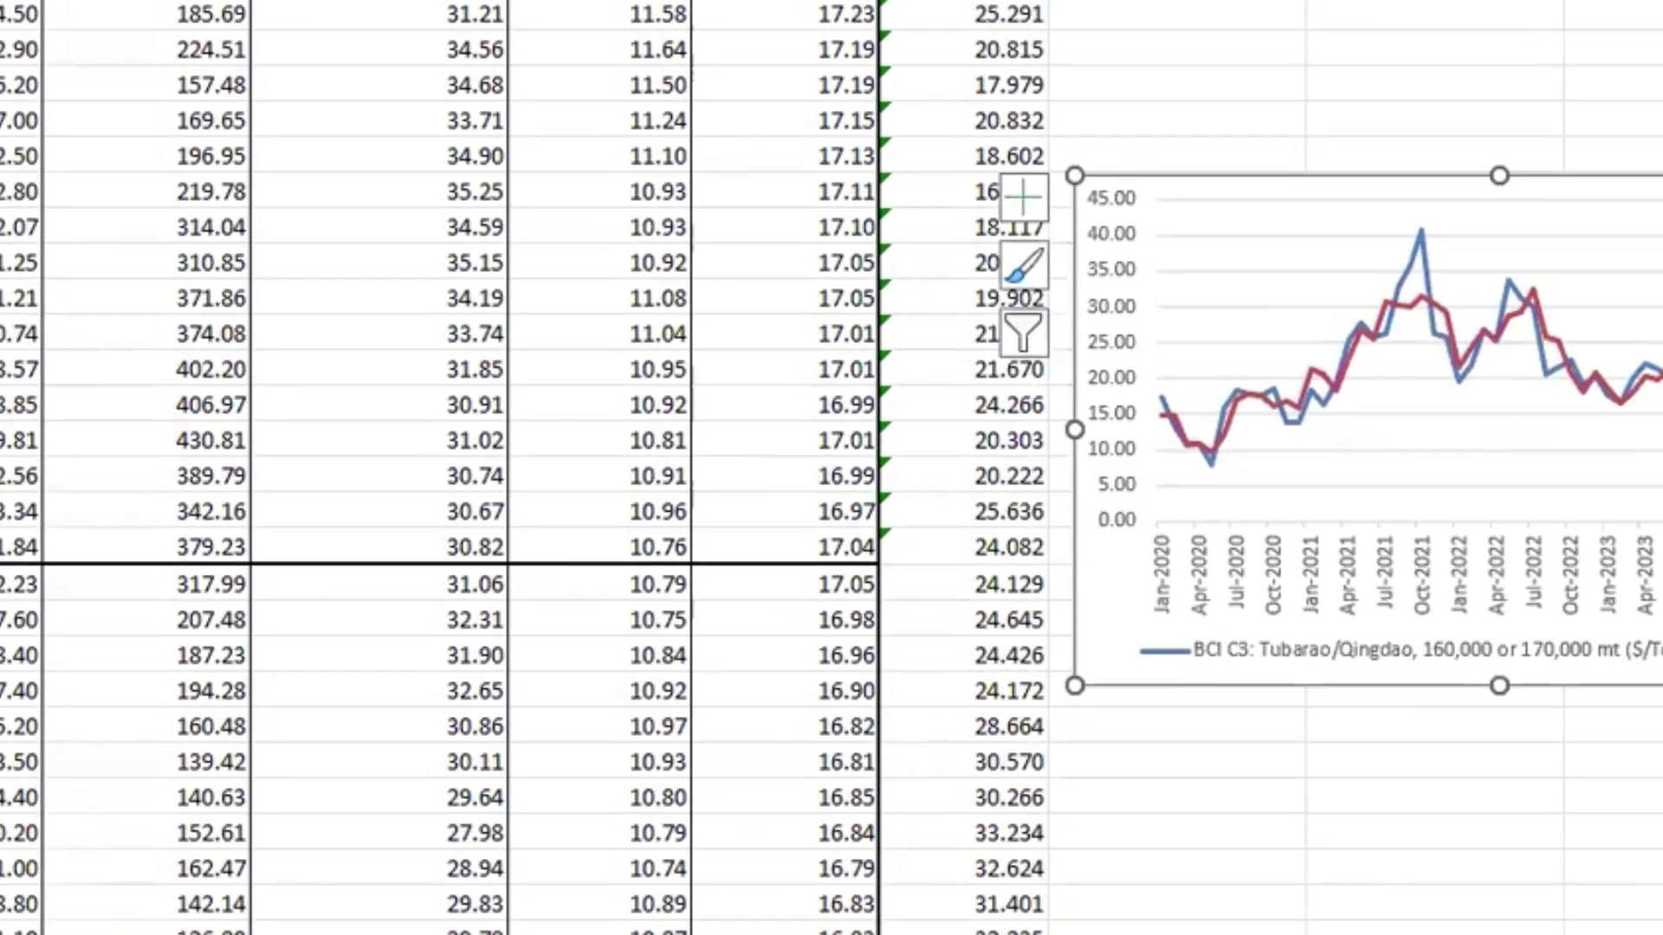
pyautogui.moveTo(1154, 623); pyautogui.dragTo(1364, 800)
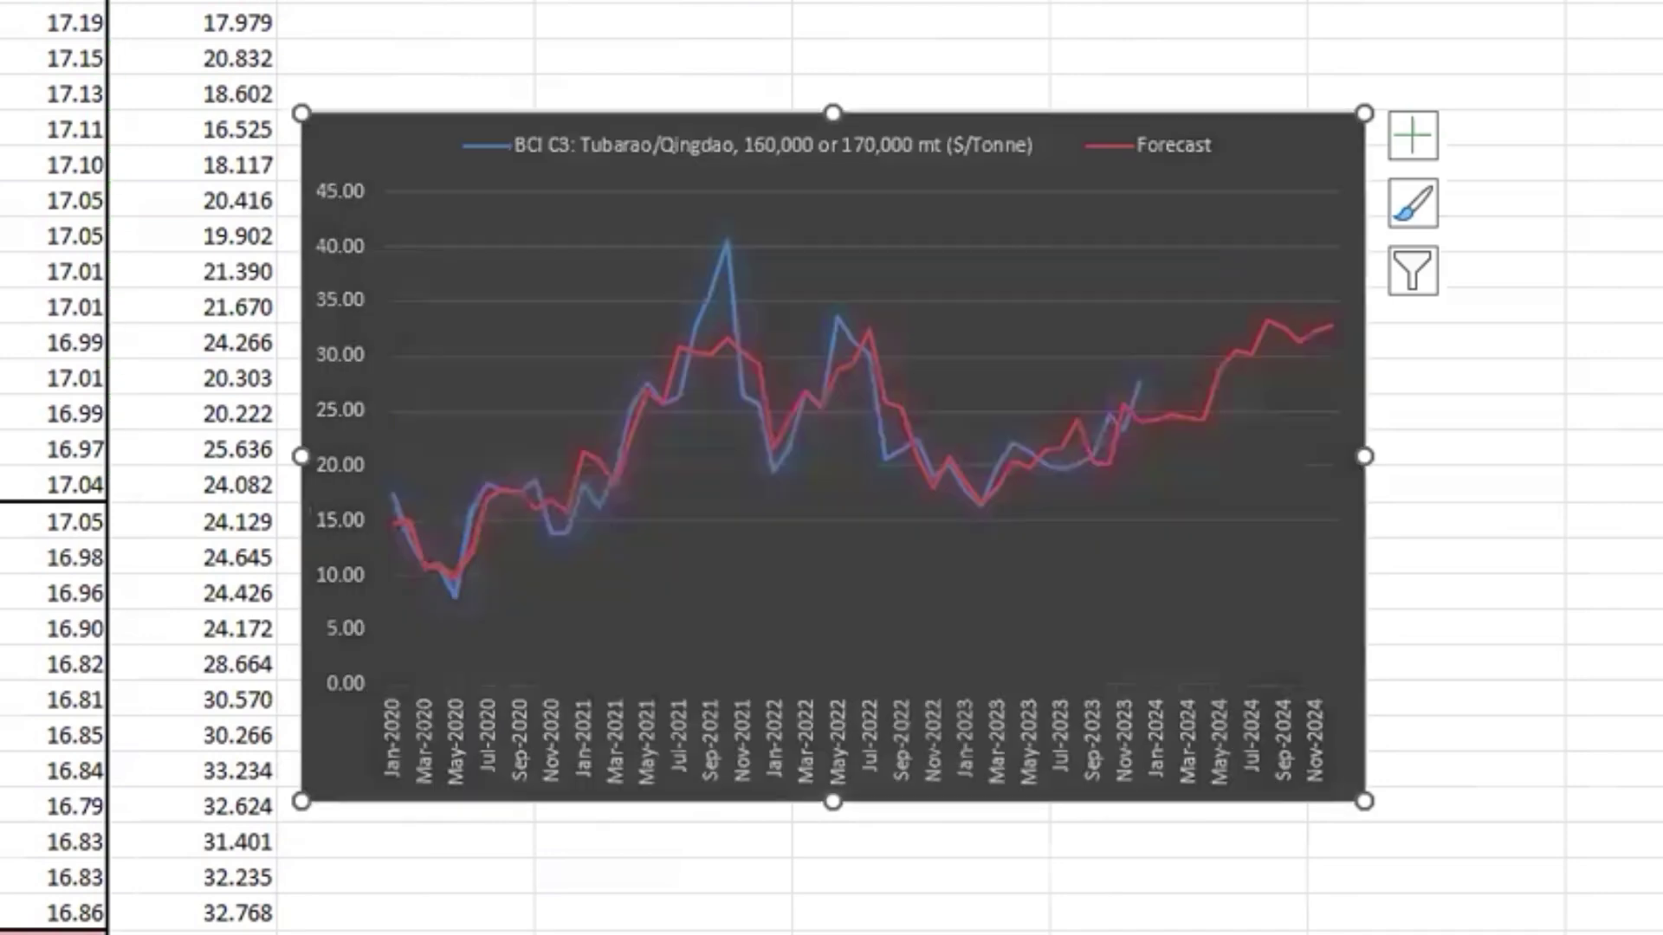
pyautogui.press('Escape')
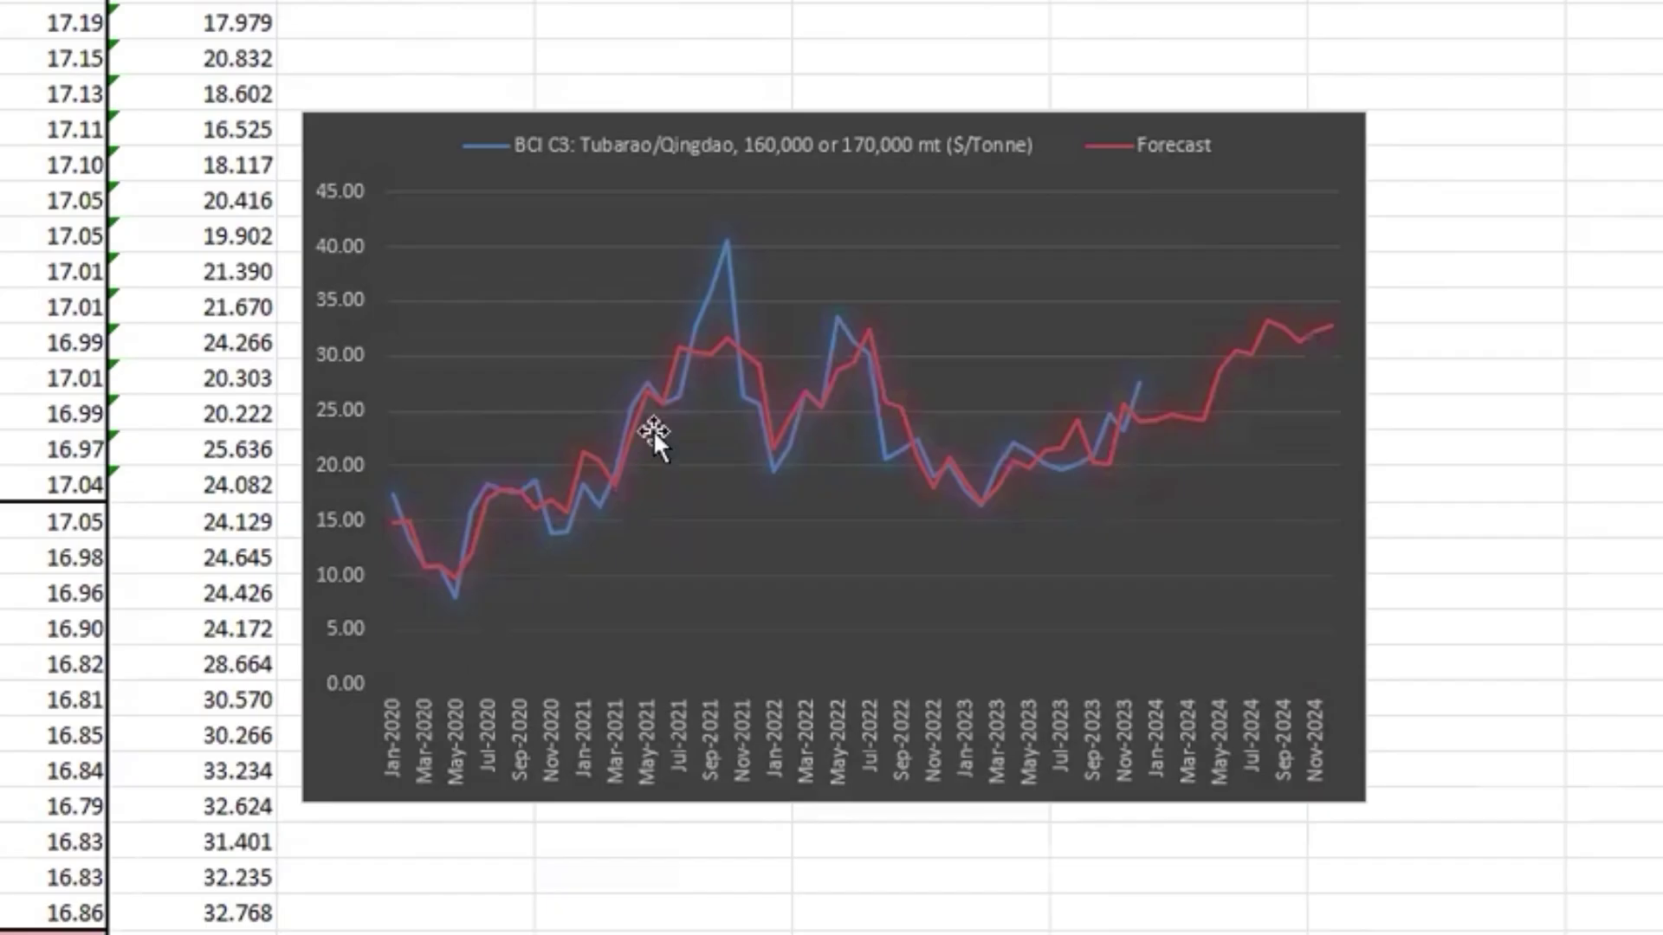
pyautogui.click(1514, 733)
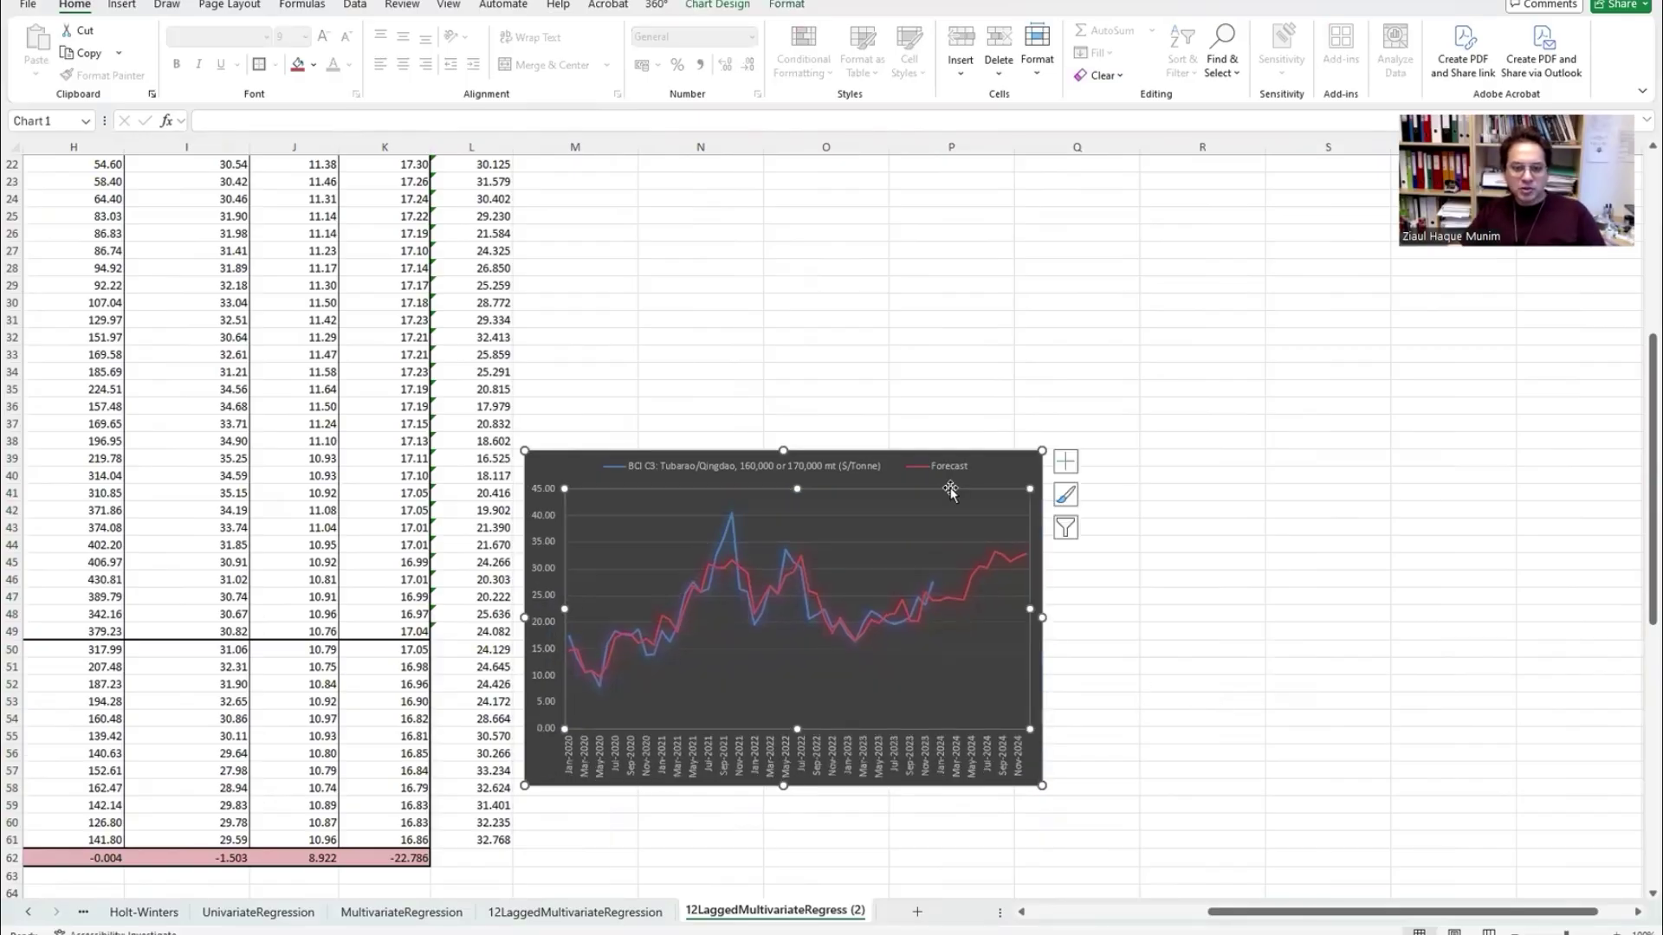
pyautogui.moveTo(993, 463); pyautogui.dragTo(1357, 480)
pyautogui.scroll(7, 605, 361)
# Step: Add the headers error, sqerror and %abserror in M1:O1
pyautogui.click(564, 219)
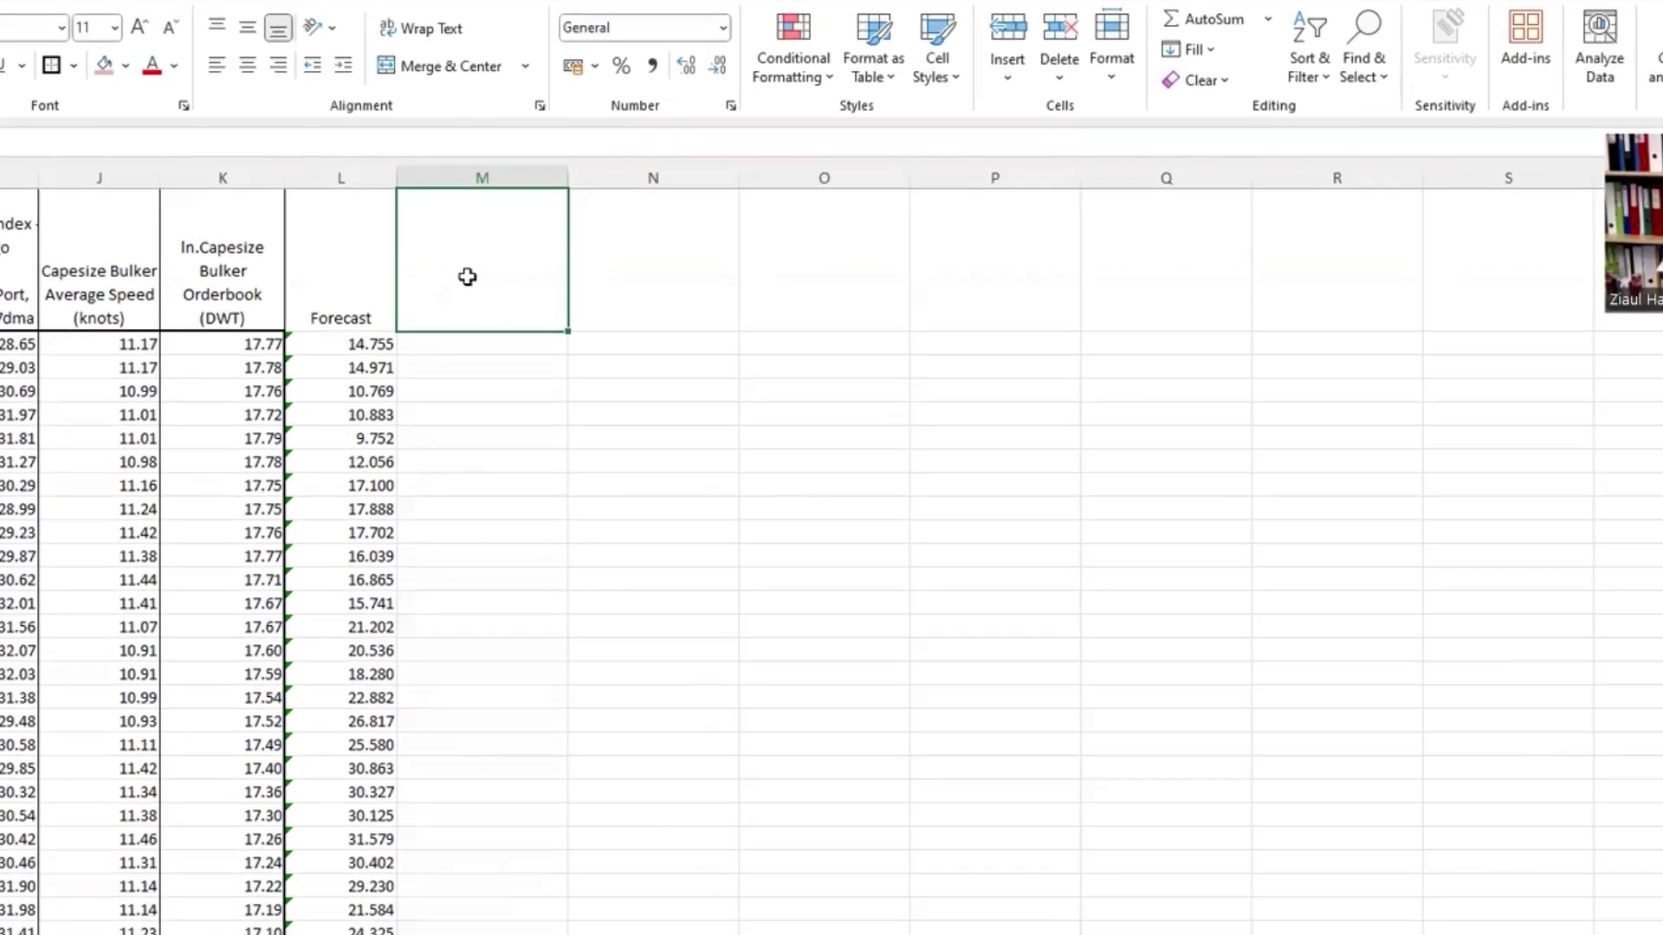
pyautogui.write('ero')
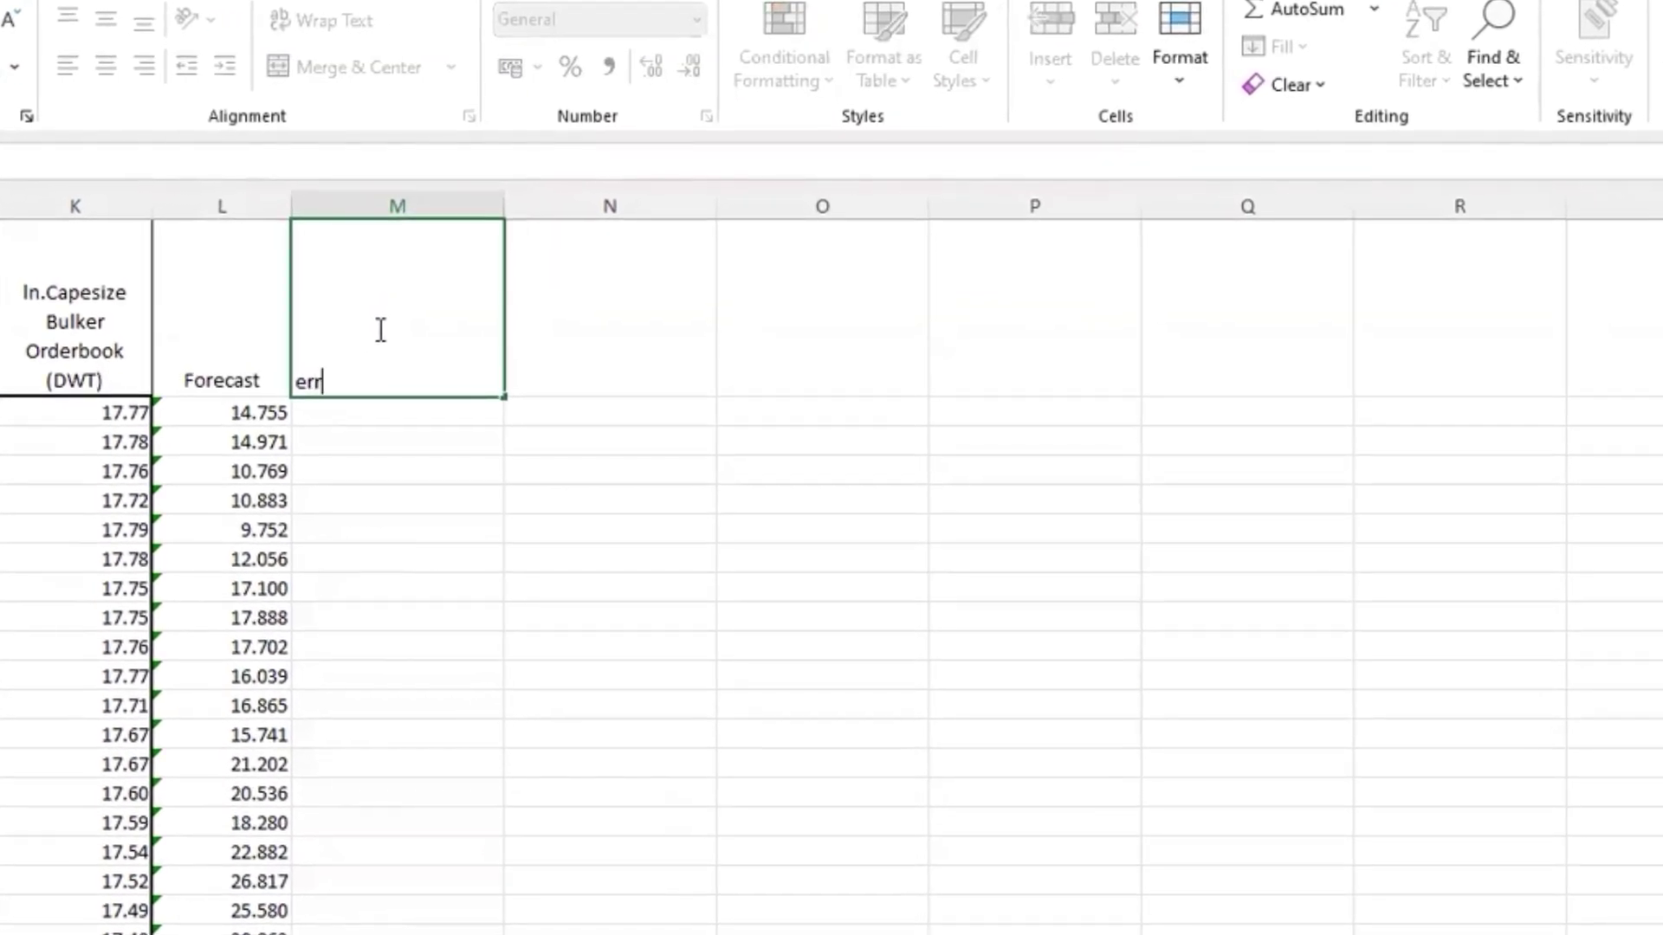
pyautogui.write('or')
pyautogui.press('Tab')
pyautogui.write('s')
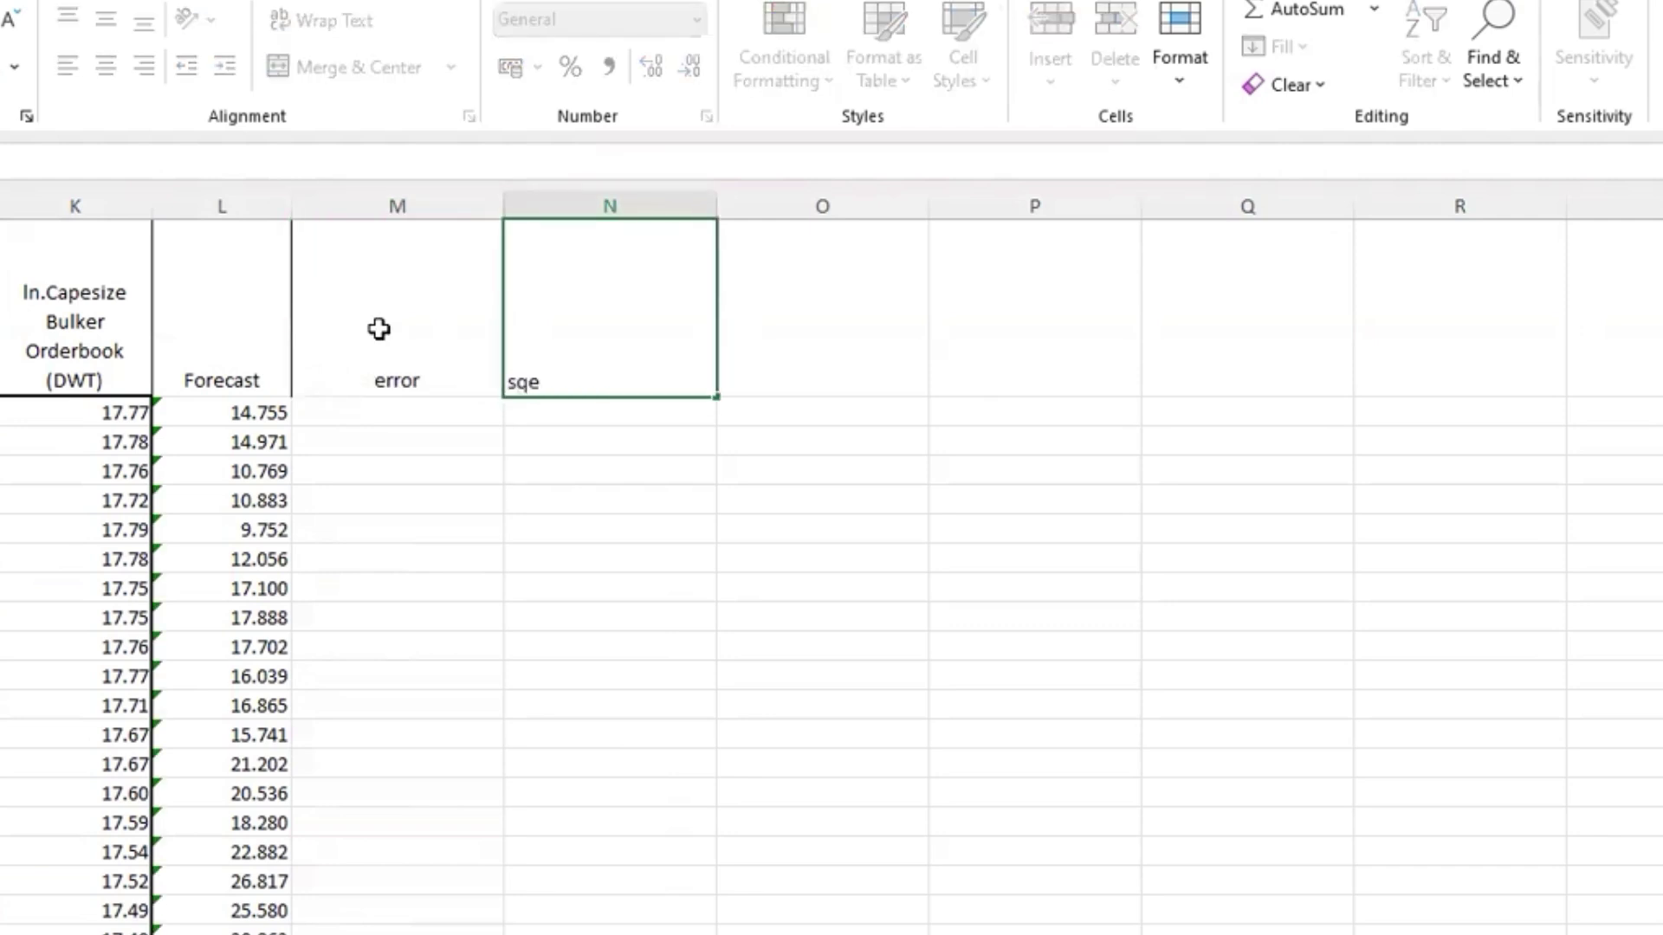
pyautogui.press('Tab')
pyautogui.write('a')
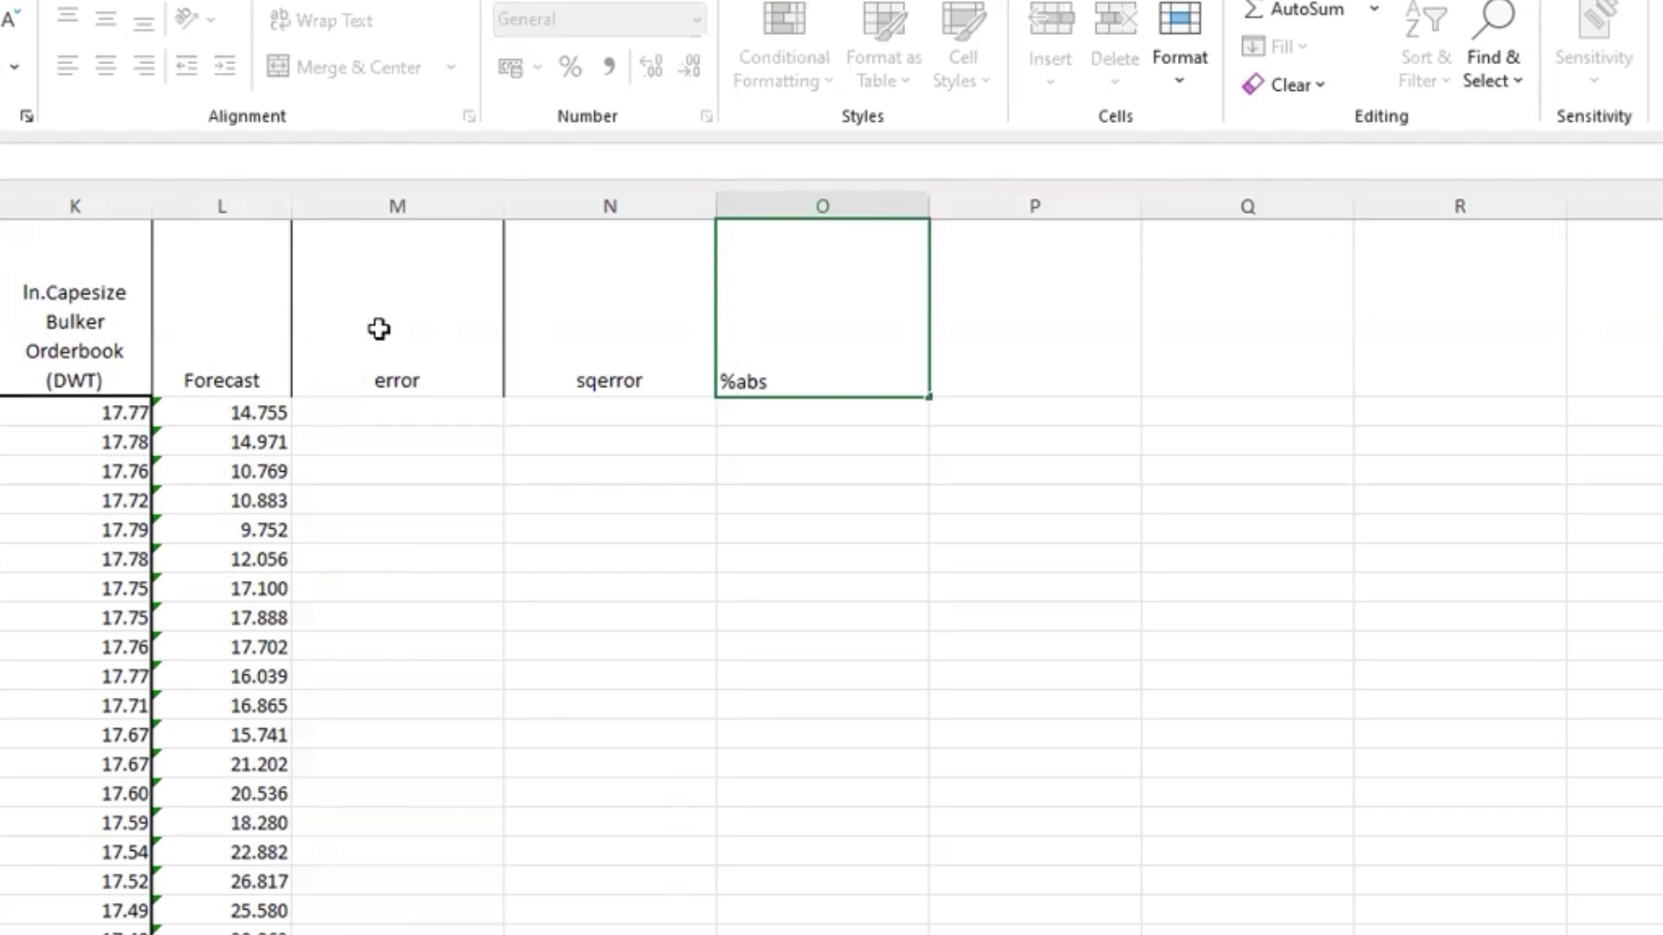
pyautogui.write('abserror')
pyautogui.press('Return')
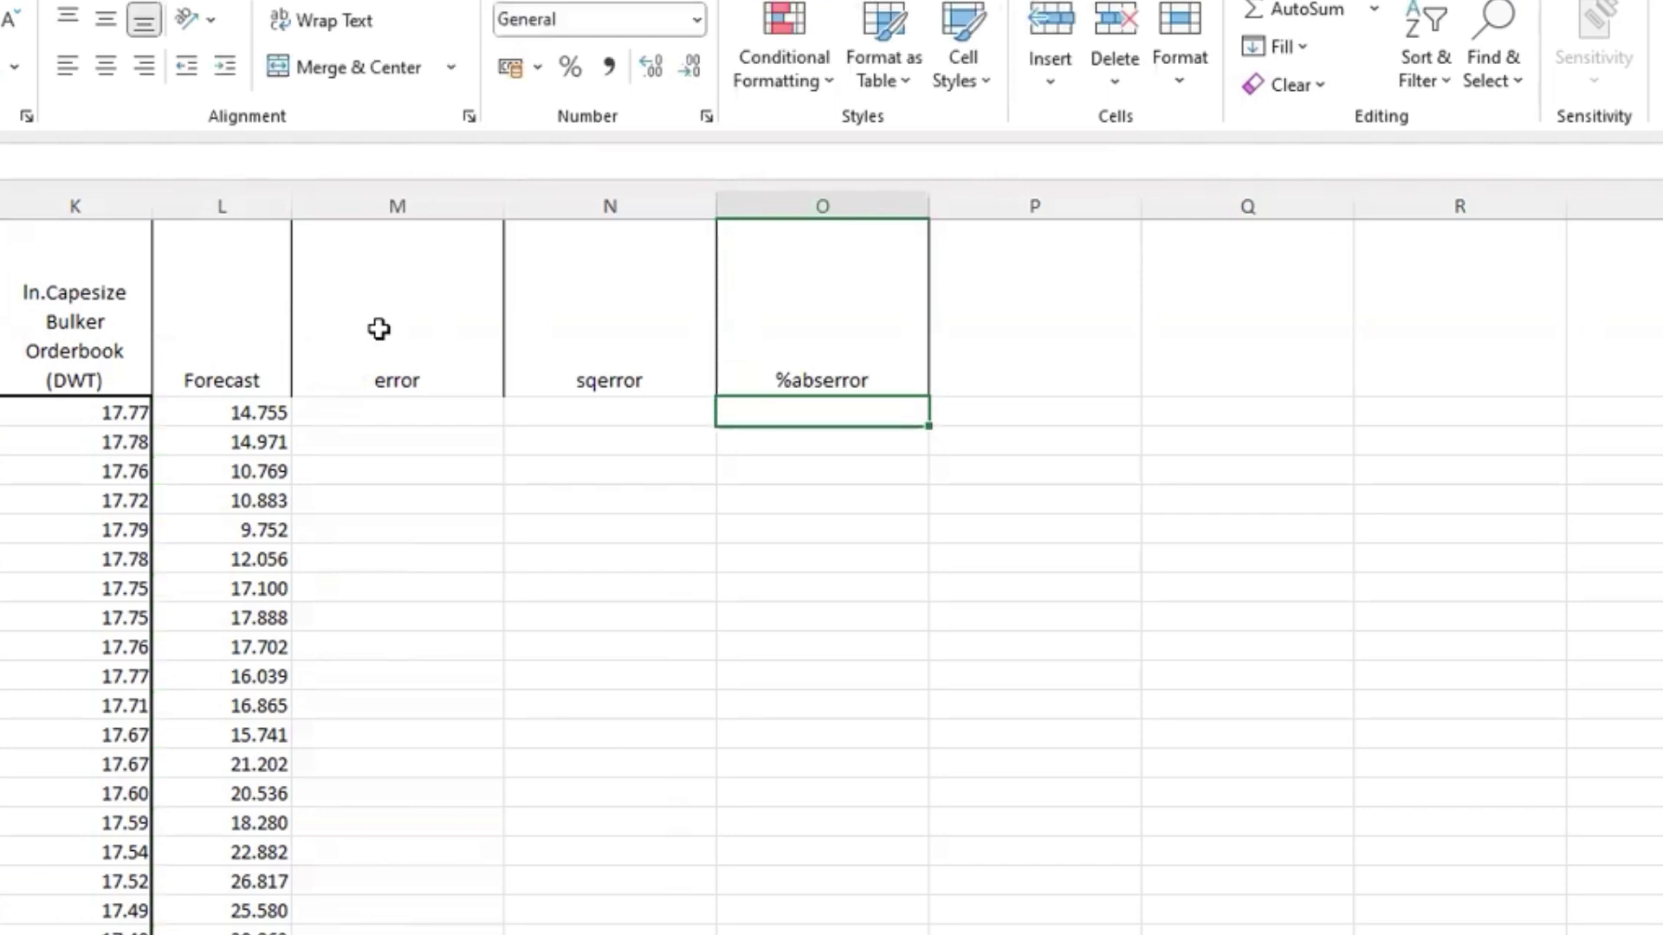
pyautogui.moveTo(397, 208); pyautogui.dragTo(885, 208)
pyautogui.click(546, 511)
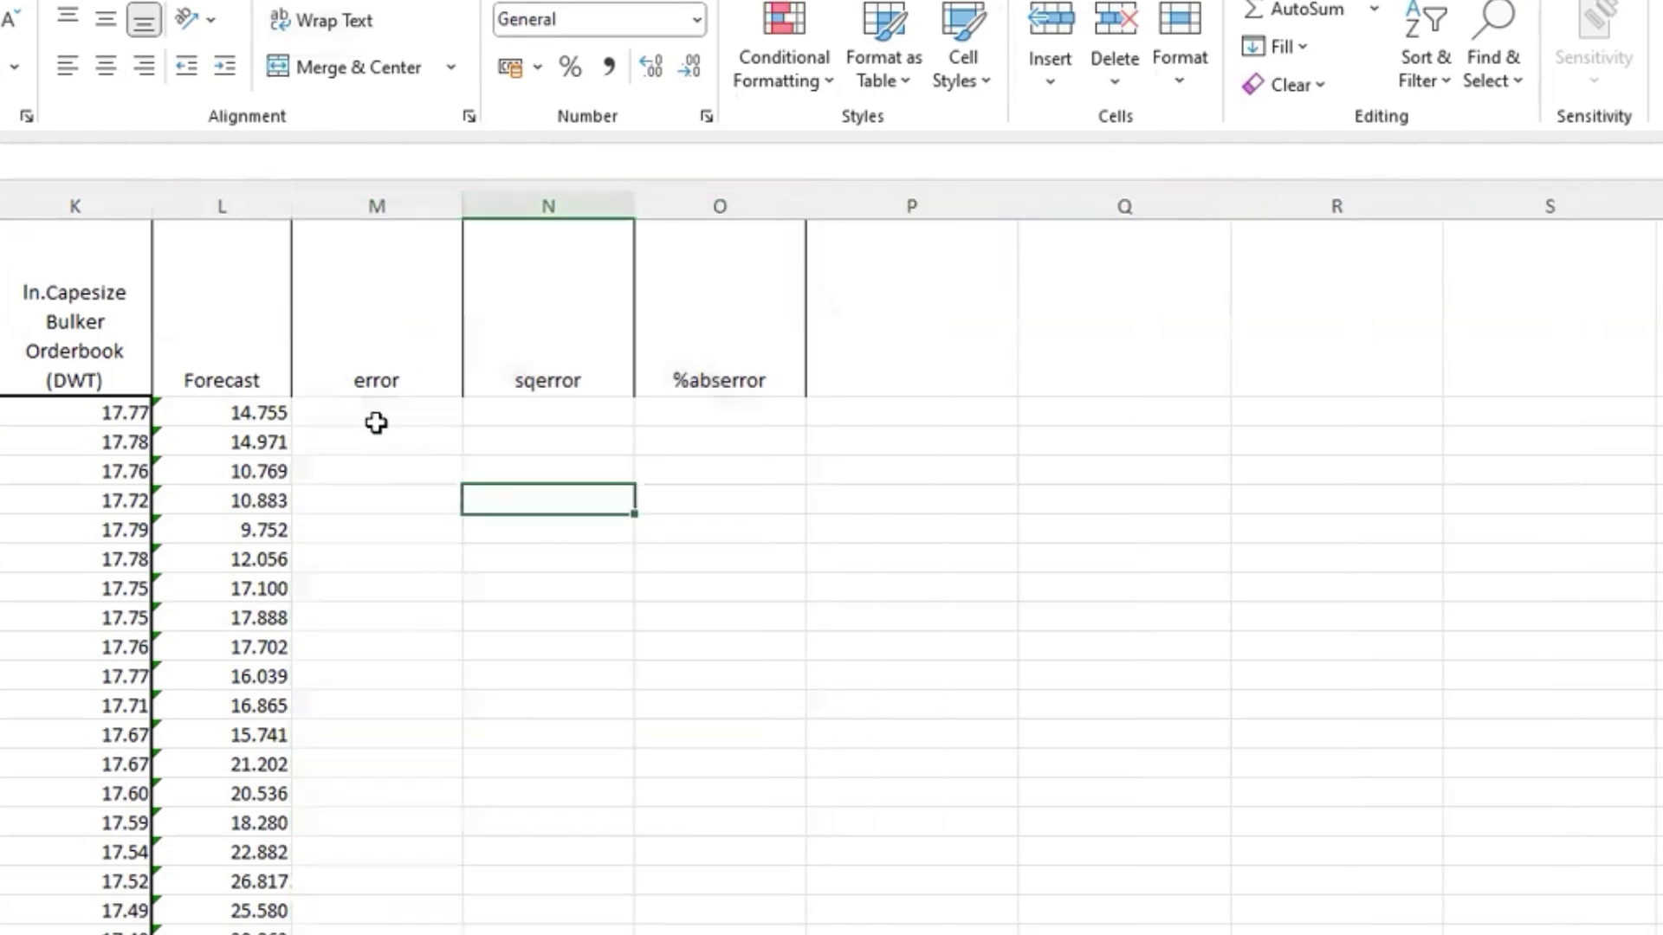
# Step: Start the first error formula =B2-L2 in M2
pyautogui.click(376, 416)
pyautogui.write('=')
pyautogui.press('Left')
pyautogui.press('Left')
pyautogui.press('Left')
pyautogui.press('Left')
pyautogui.press('Left')
pyautogui.press('Left')
pyautogui.press('Left')
pyautogui.press('Left')
pyautogui.press('Left')
pyautogui.press('Left')
pyautogui.press('Left')
pyautogui.write('-')
pyautogui.press('Left')
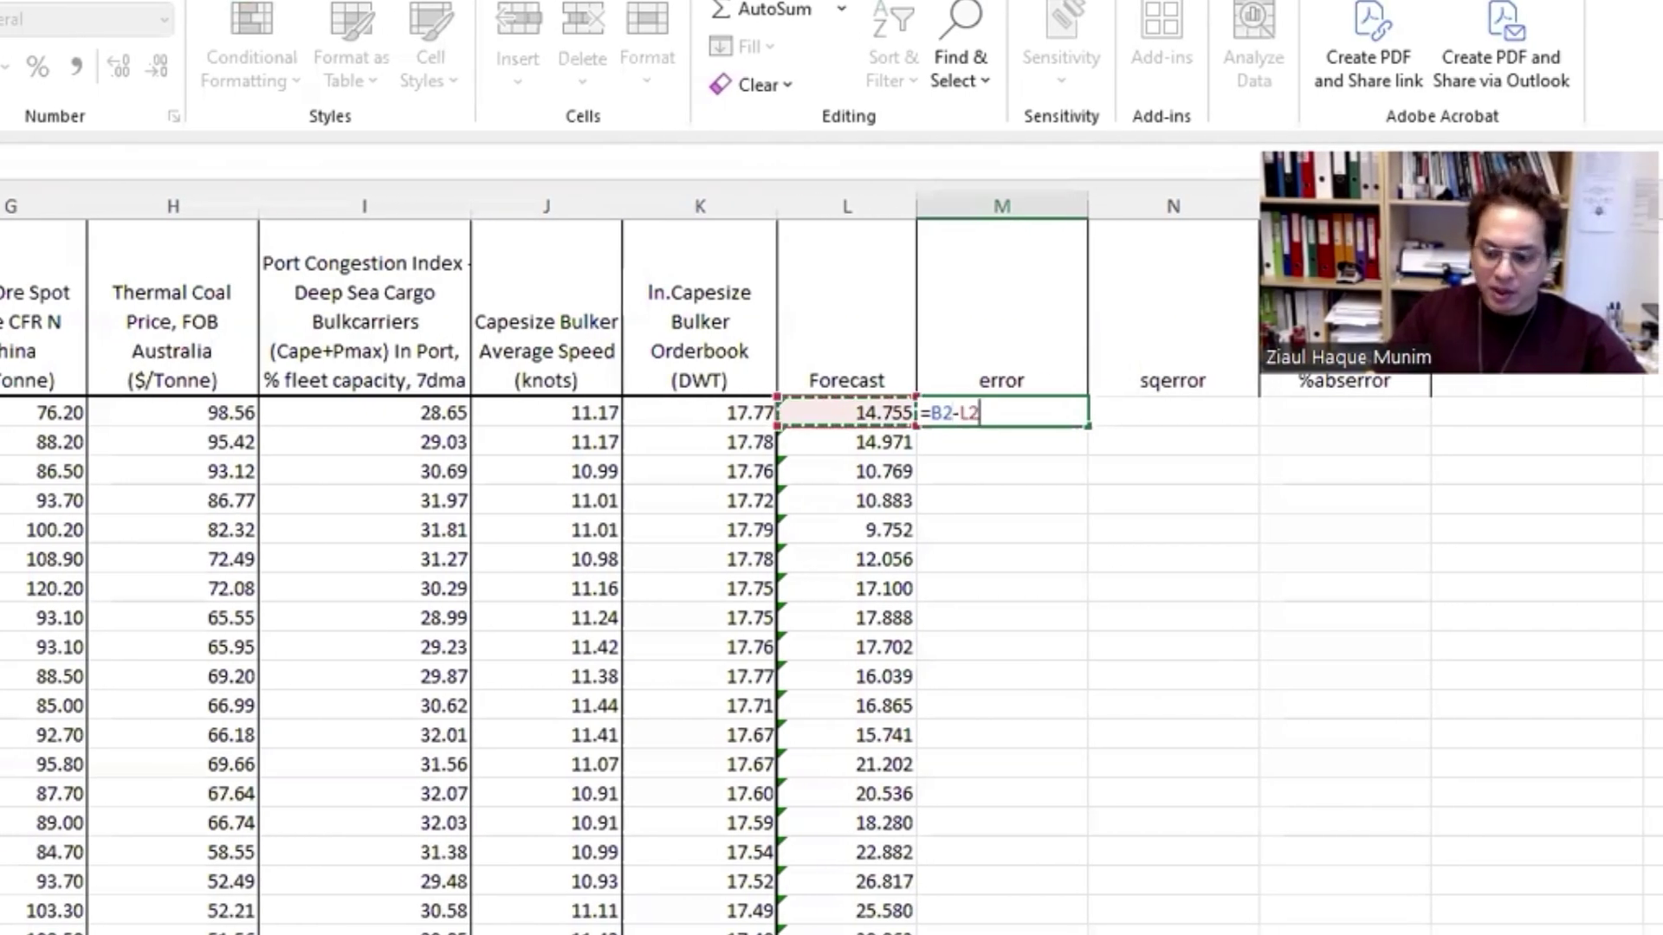
# Step: Fill the error formula =B2-L2 down column M for rows 2 to 49 only
pyautogui.press('Return')
pyautogui.click(1076, 424)
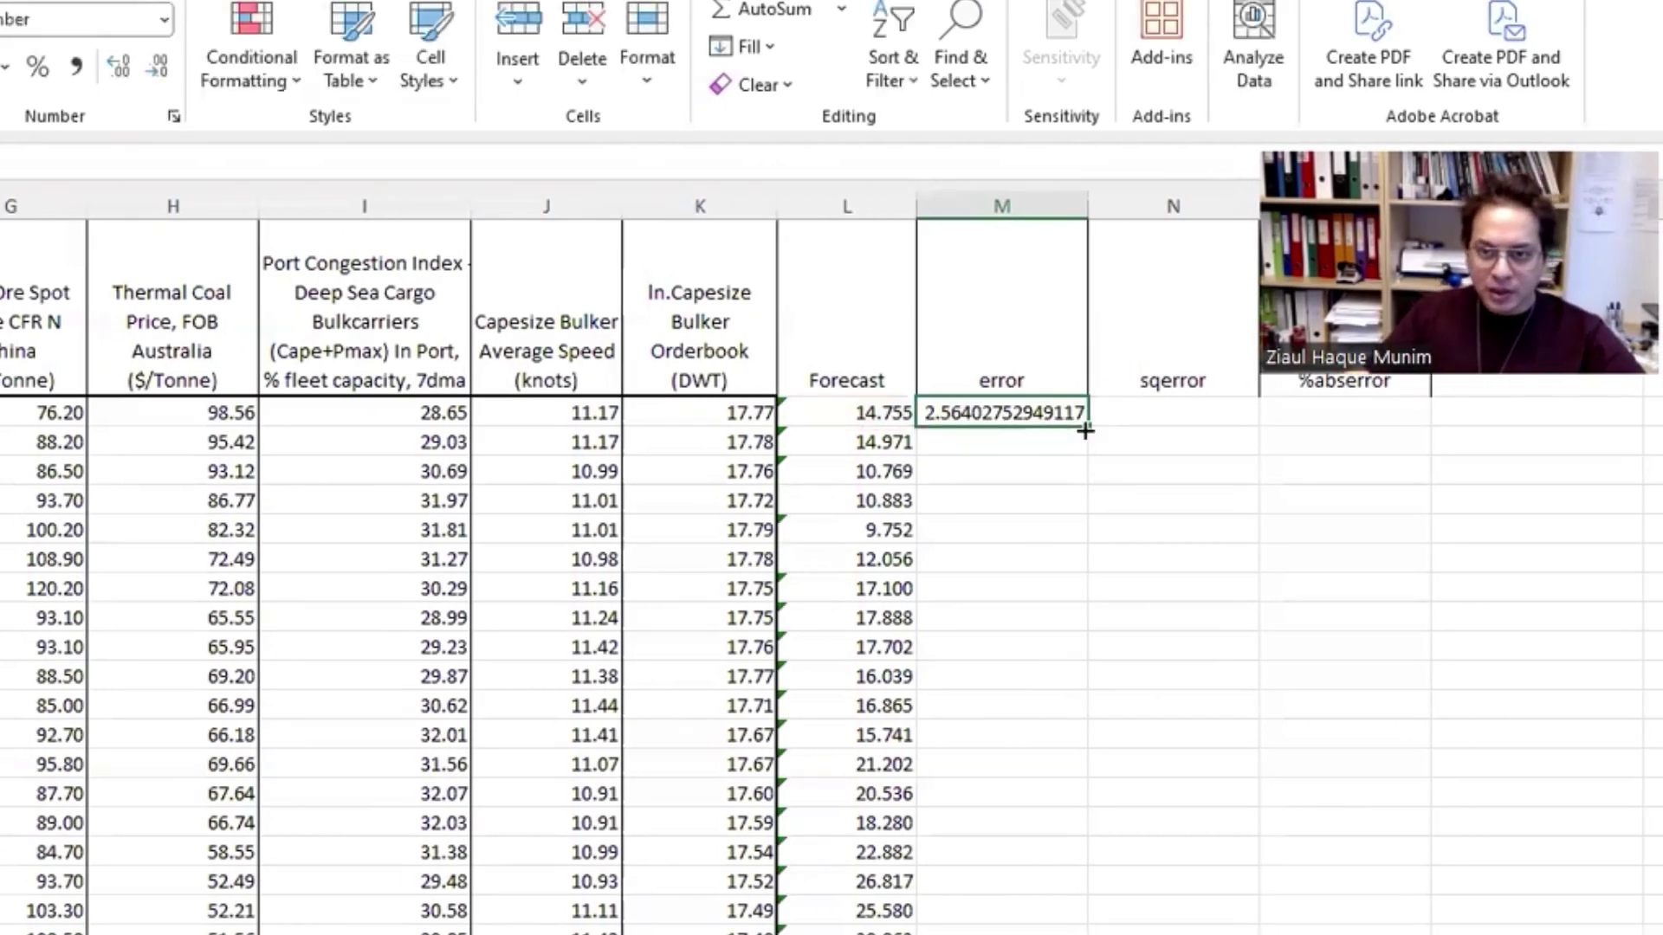
pyautogui.doubleClick(1086, 427)
pyautogui.scroll(-10, 1107, 852)
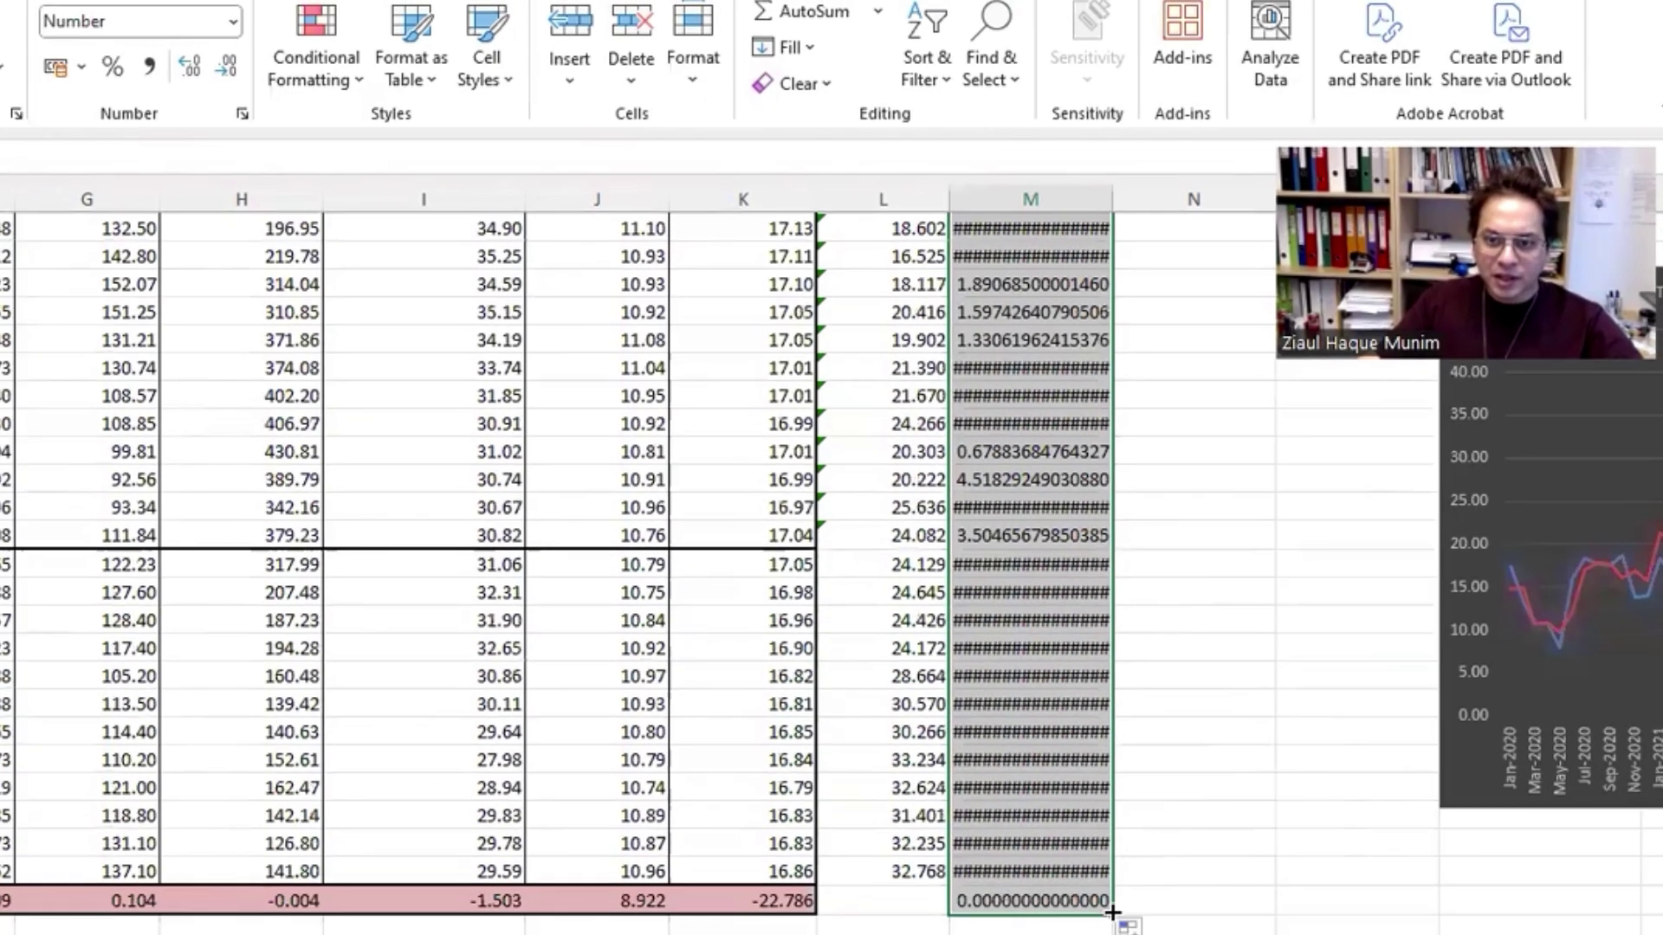
pyautogui.moveTo(1112, 912); pyautogui.dragTo(1112, 549)
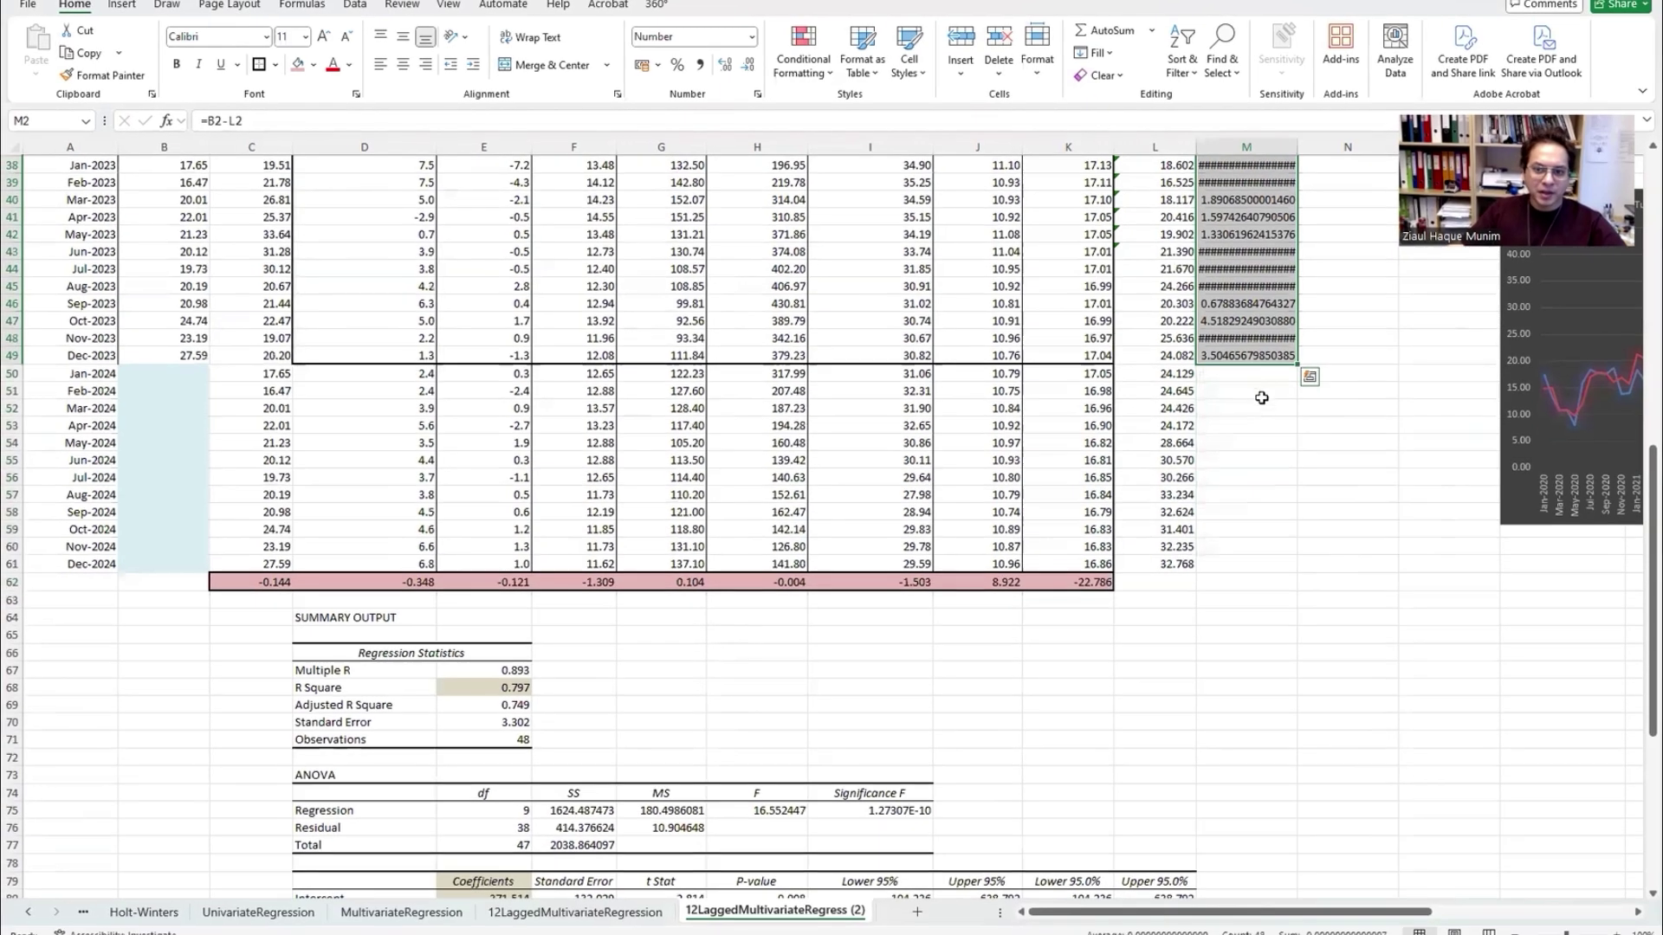
# Step: Shade the 2024 forecasts in L50:L61 pink
pyautogui.moveTo(1261, 375); pyautogui.dragTo(1363, 433)
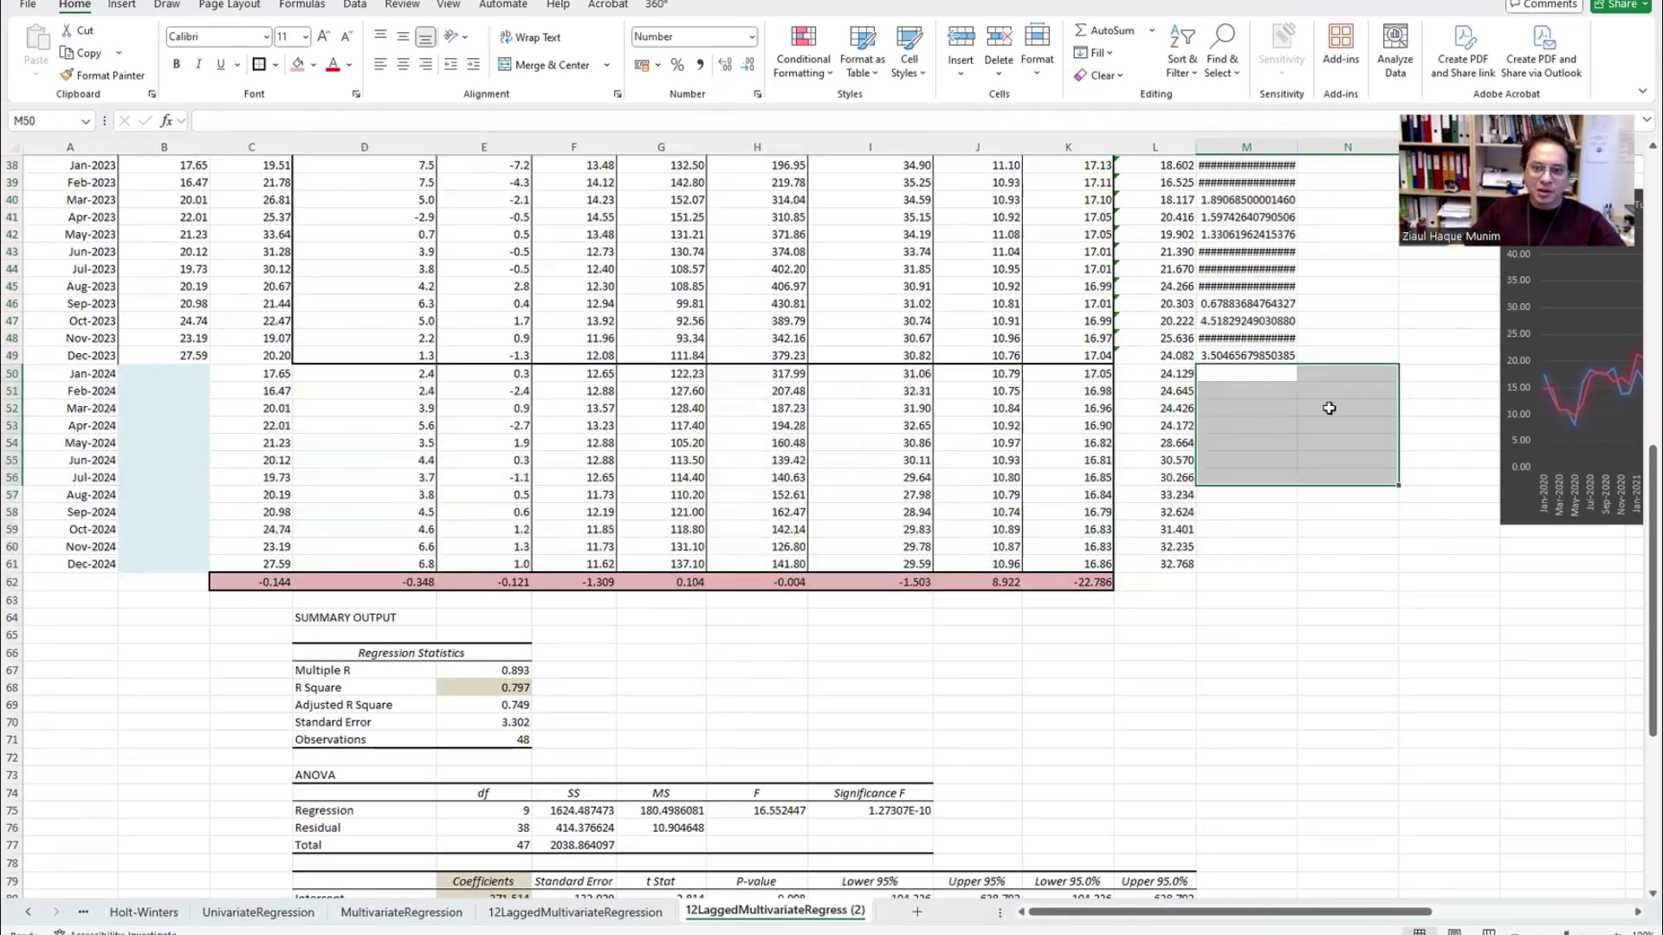
pyautogui.moveTo(1179, 372); pyautogui.dragTo(1170, 563)
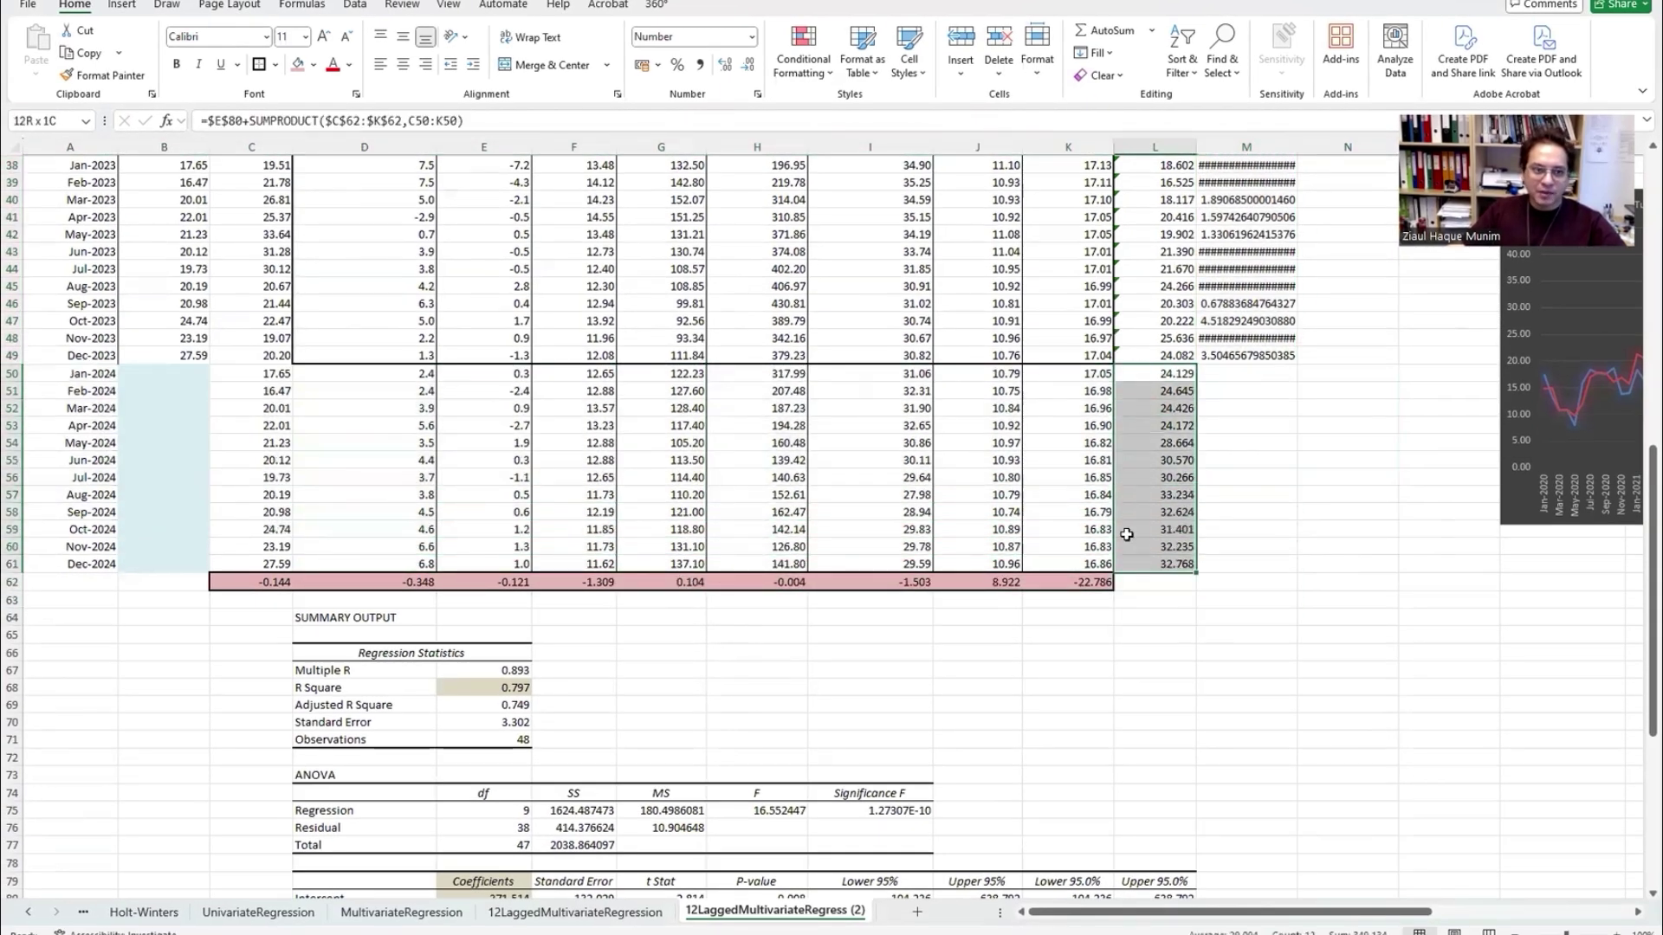
pyautogui.click(300, 67)
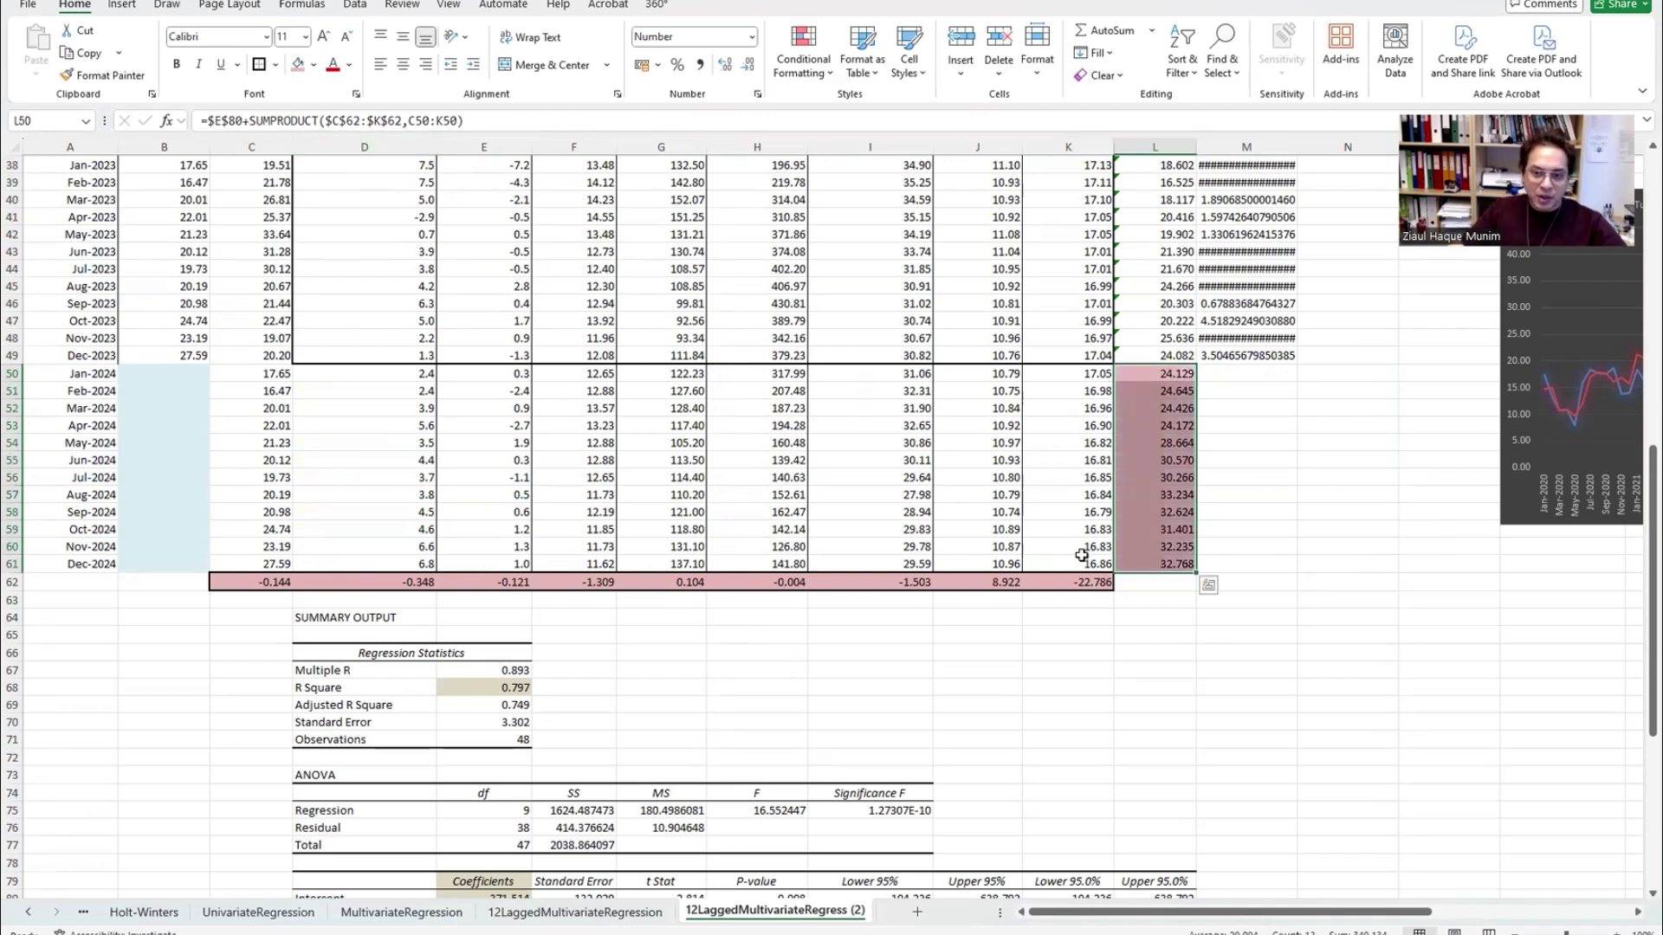
# Step: Recolour the 2024 forecasts L50:L61 light orange and check the M49 and L50 formulas
pyautogui.click(315, 66)
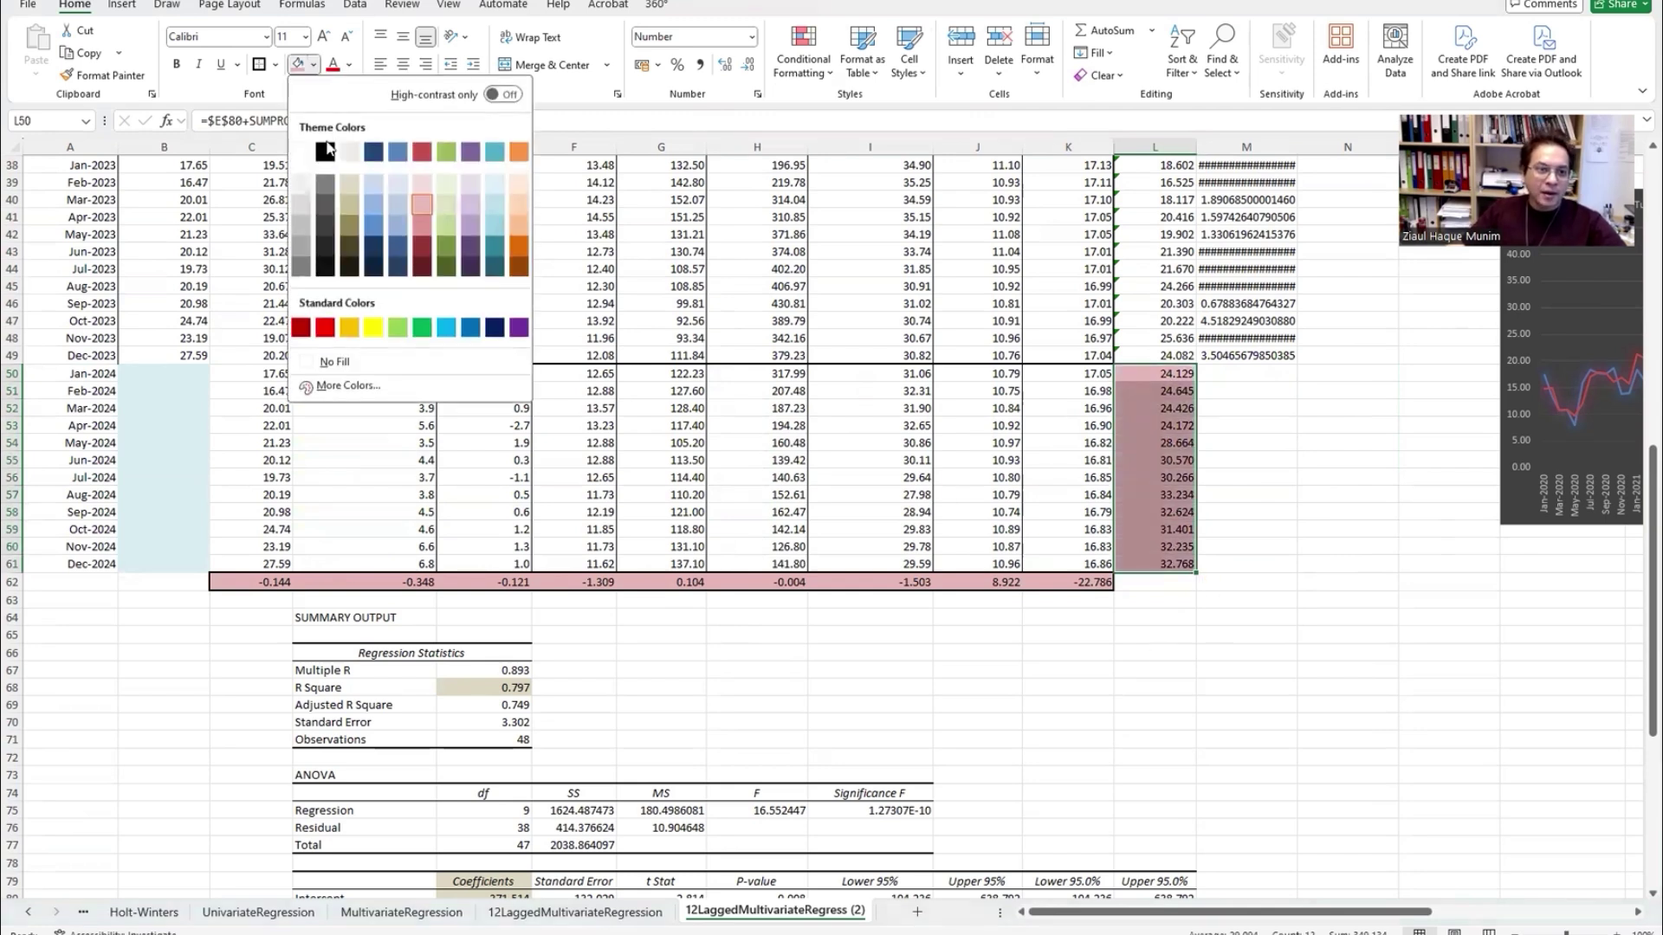
pyautogui.click(520, 216)
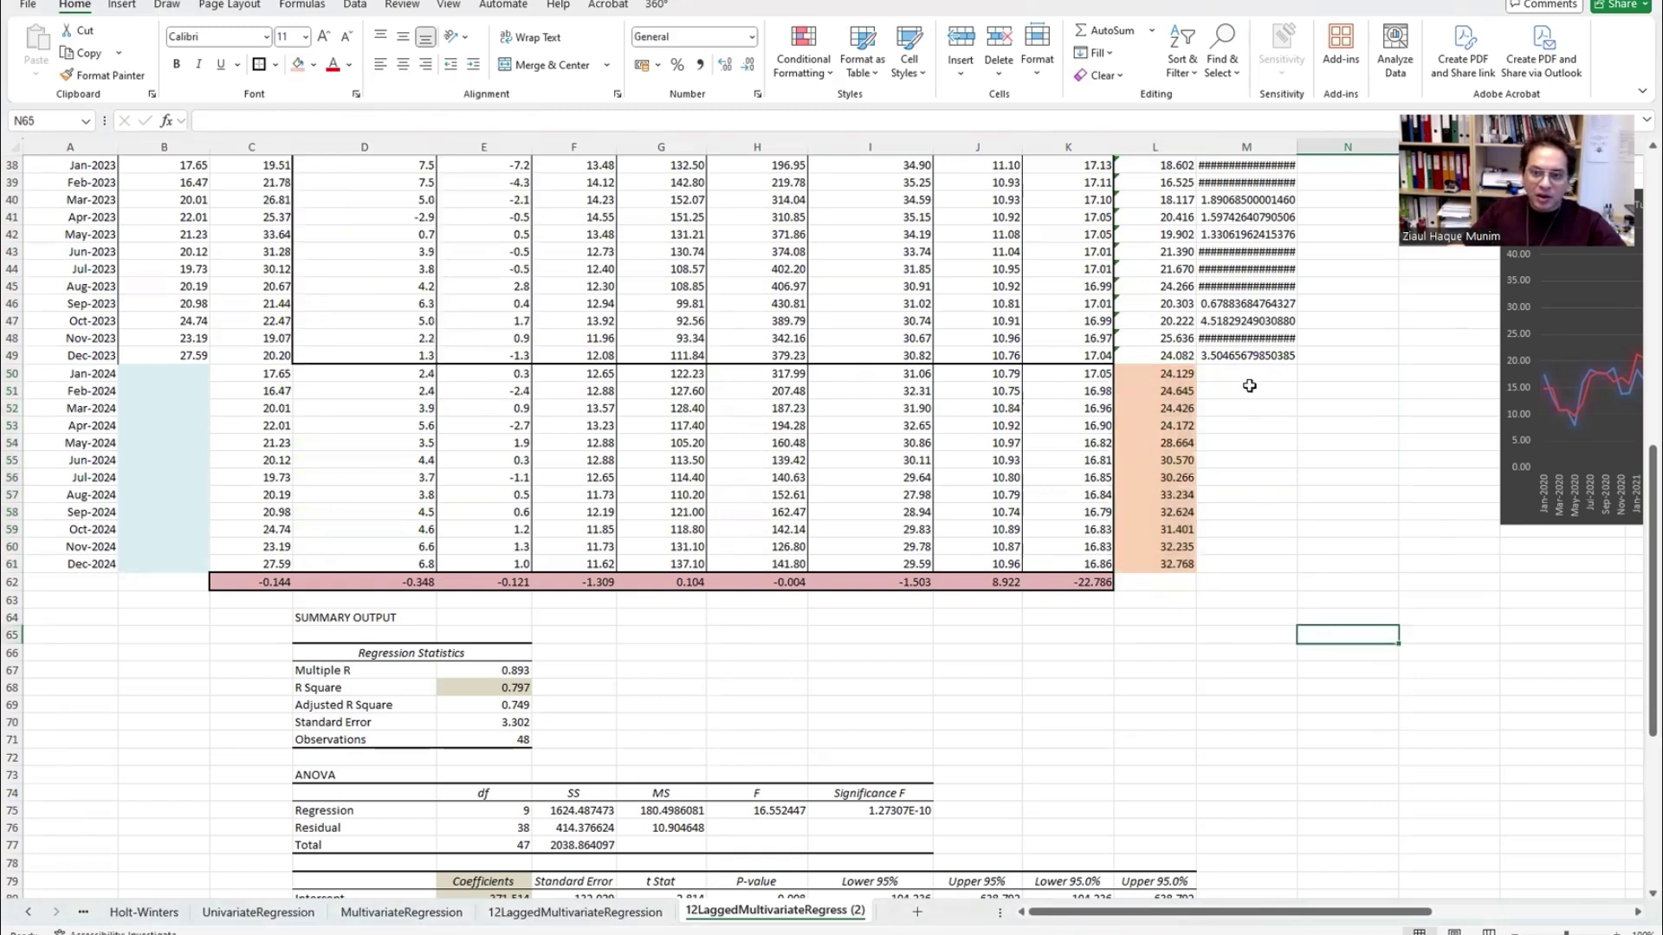
pyautogui.click(1260, 353)
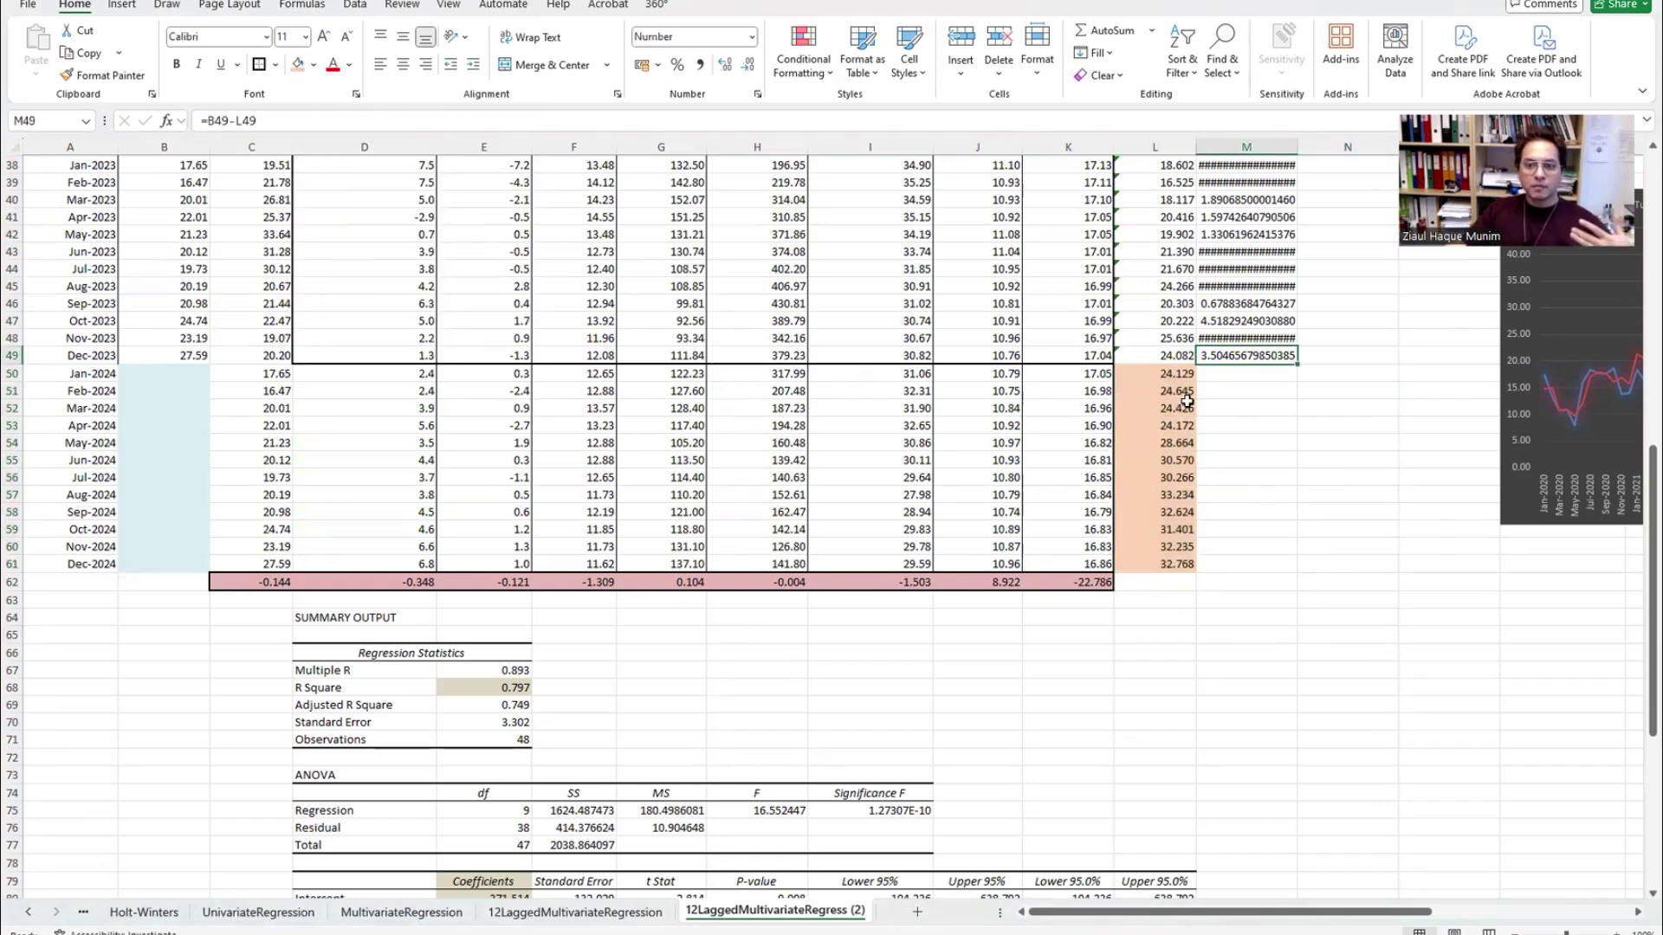
pyautogui.moveTo(1170, 379); pyautogui.dragTo(1174, 562)
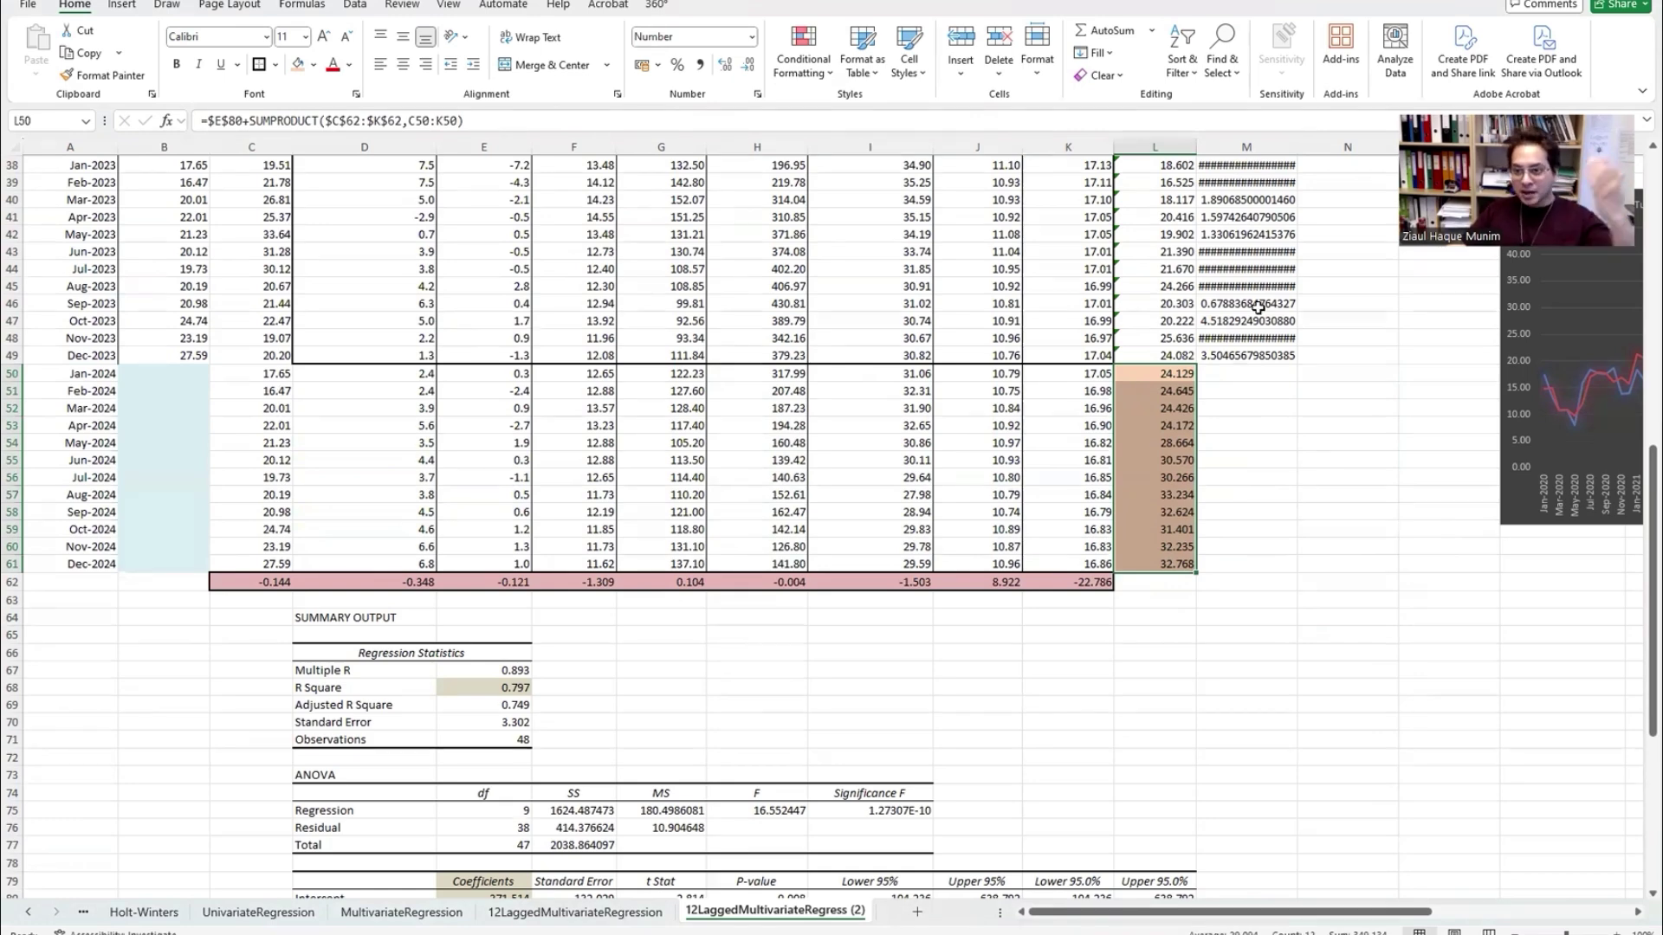
pyautogui.click(1186, 373)
# Step: Select the error values M2:M49 and decrease their decimal places
pyautogui.scroll(12, 1229, 564)
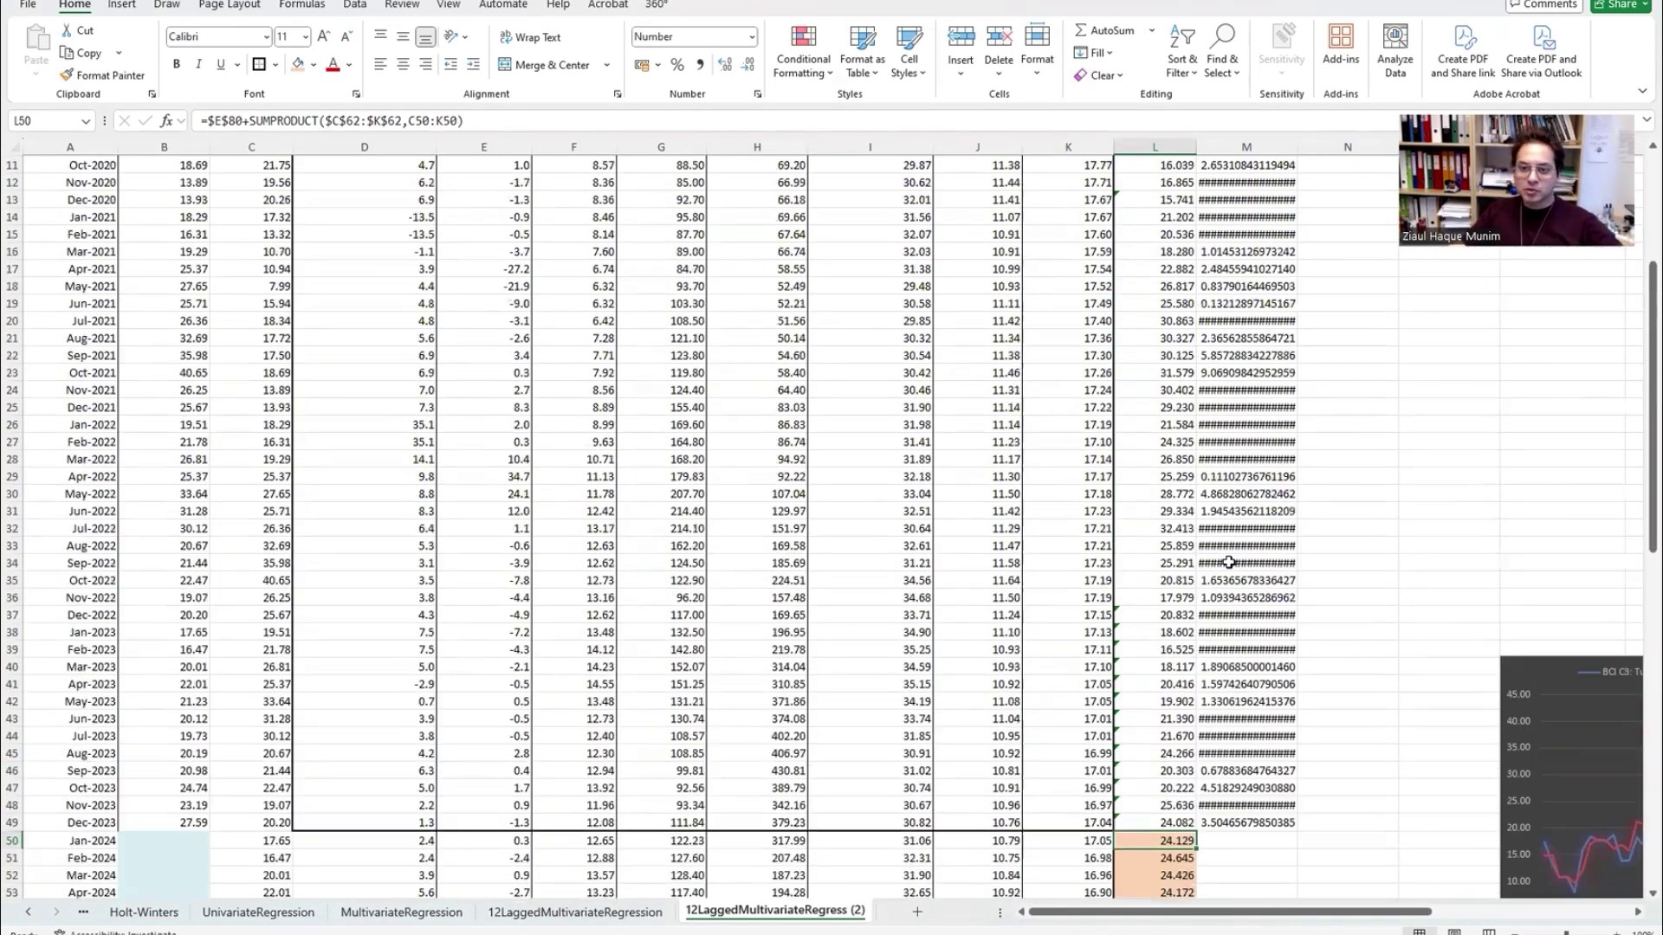
pyautogui.moveTo(1260, 270); pyautogui.dragTo(1247, 887)
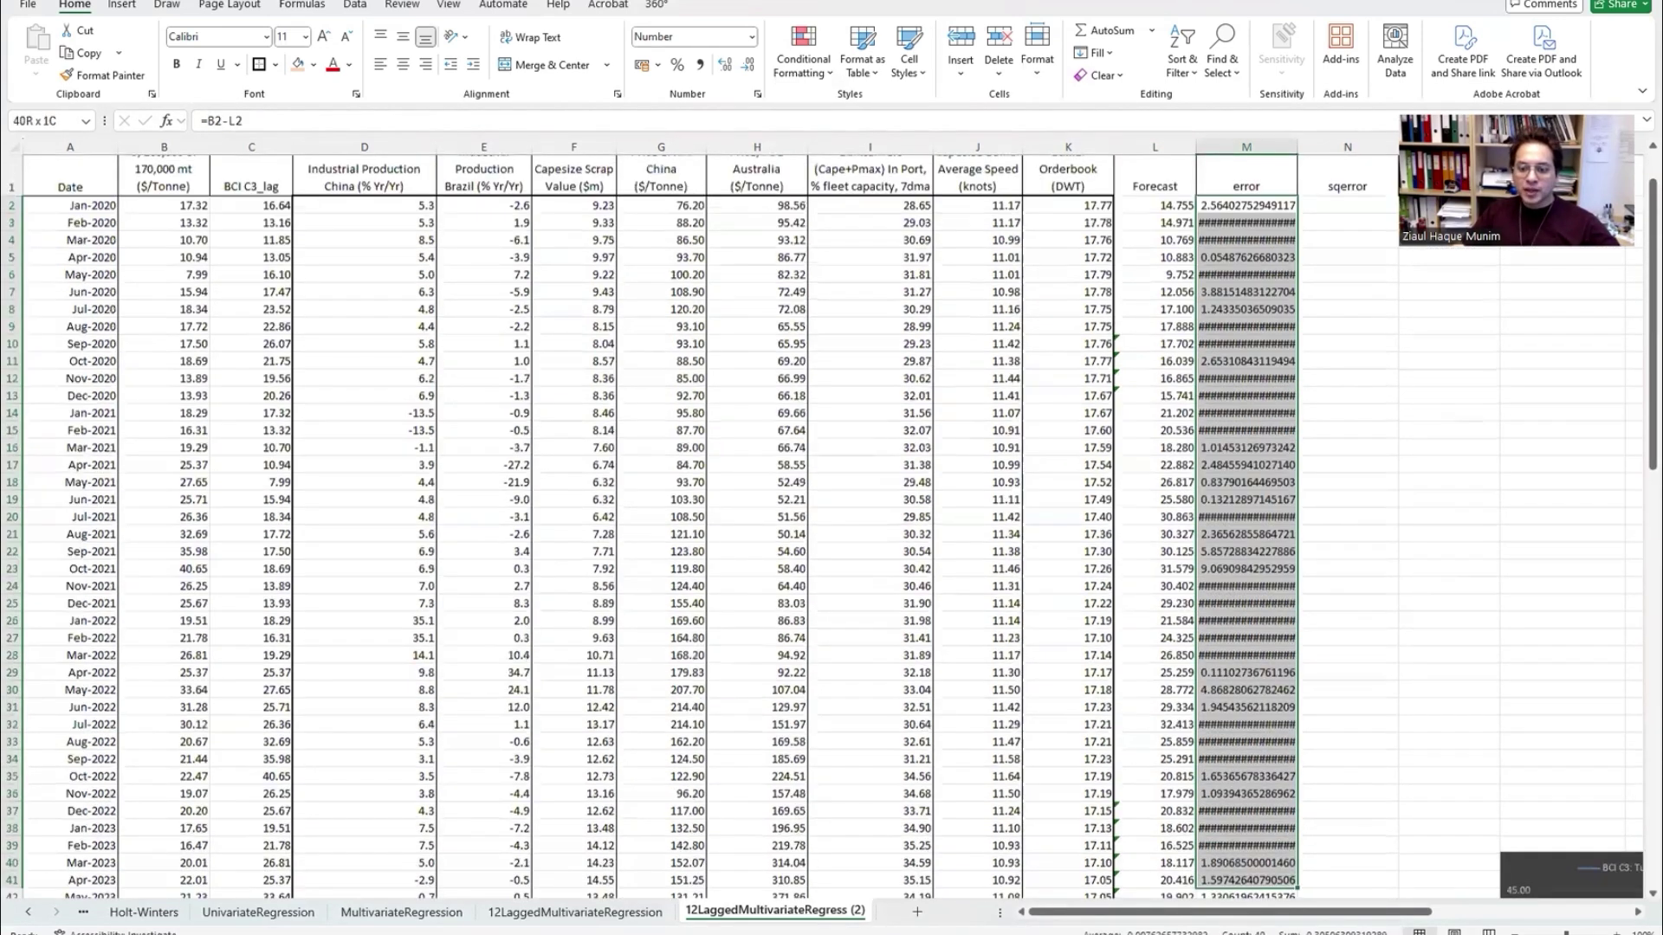
pyautogui.moveTo(1251, 693); pyautogui.dragTo(1251, 696)
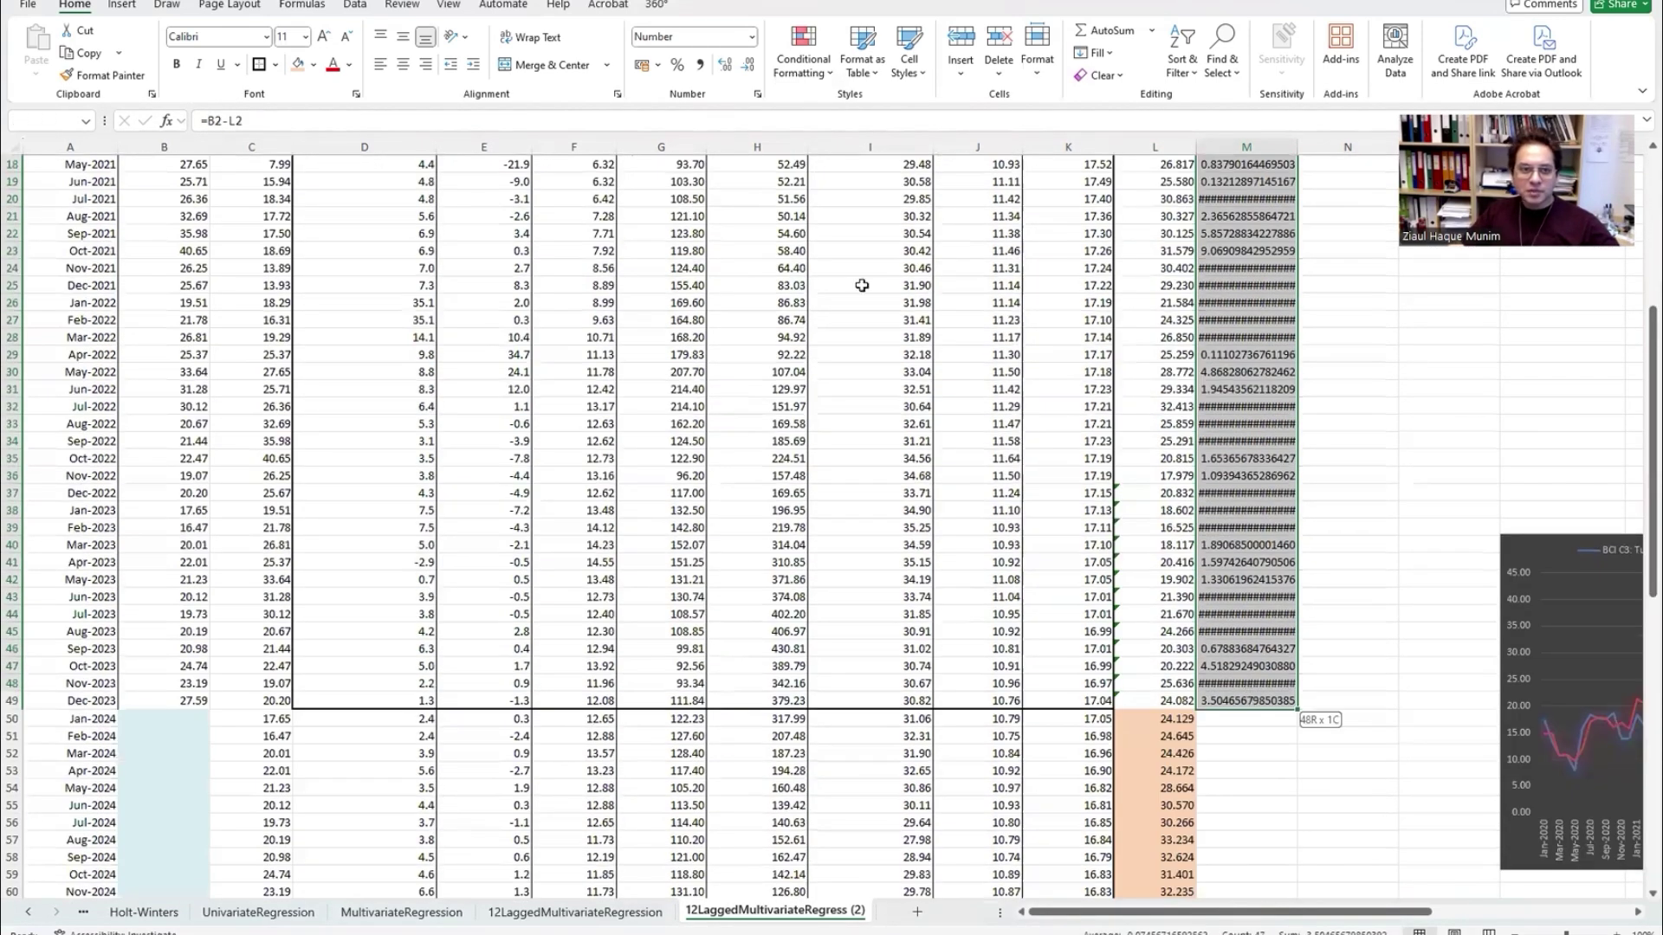
pyautogui.click(748, 69)
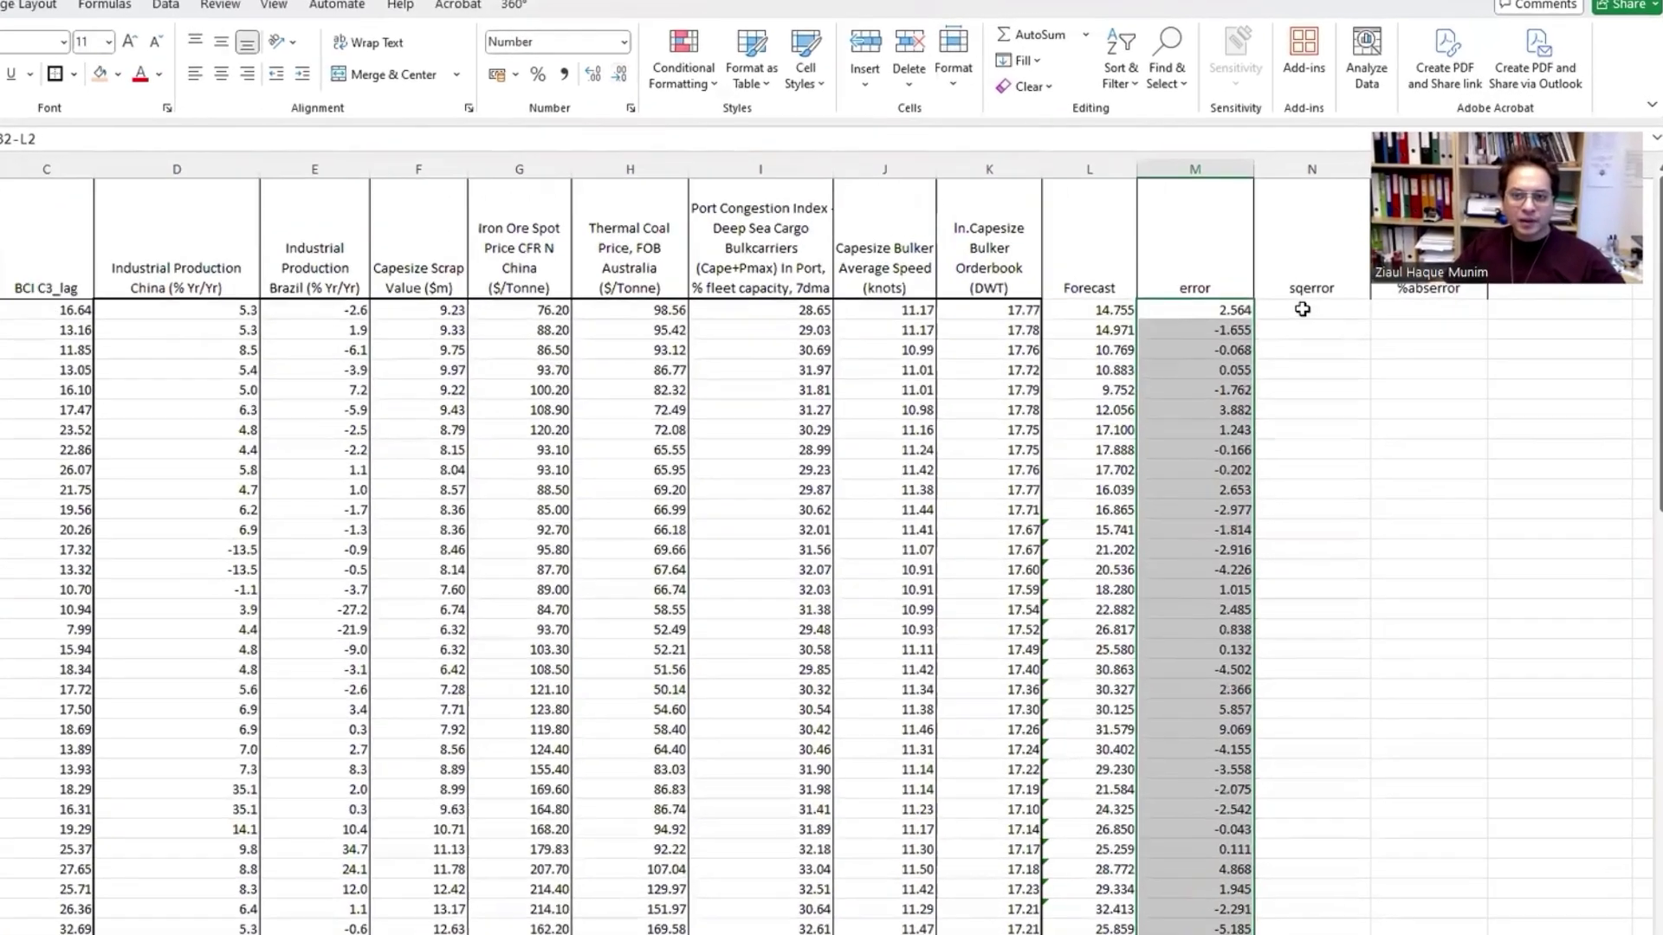
# Step: Round the errors to 3 decimals and fill squared errors =M2^2 down column N
pyautogui.click(1340, 269)
pyautogui.write('=')
pyautogui.press('Left')
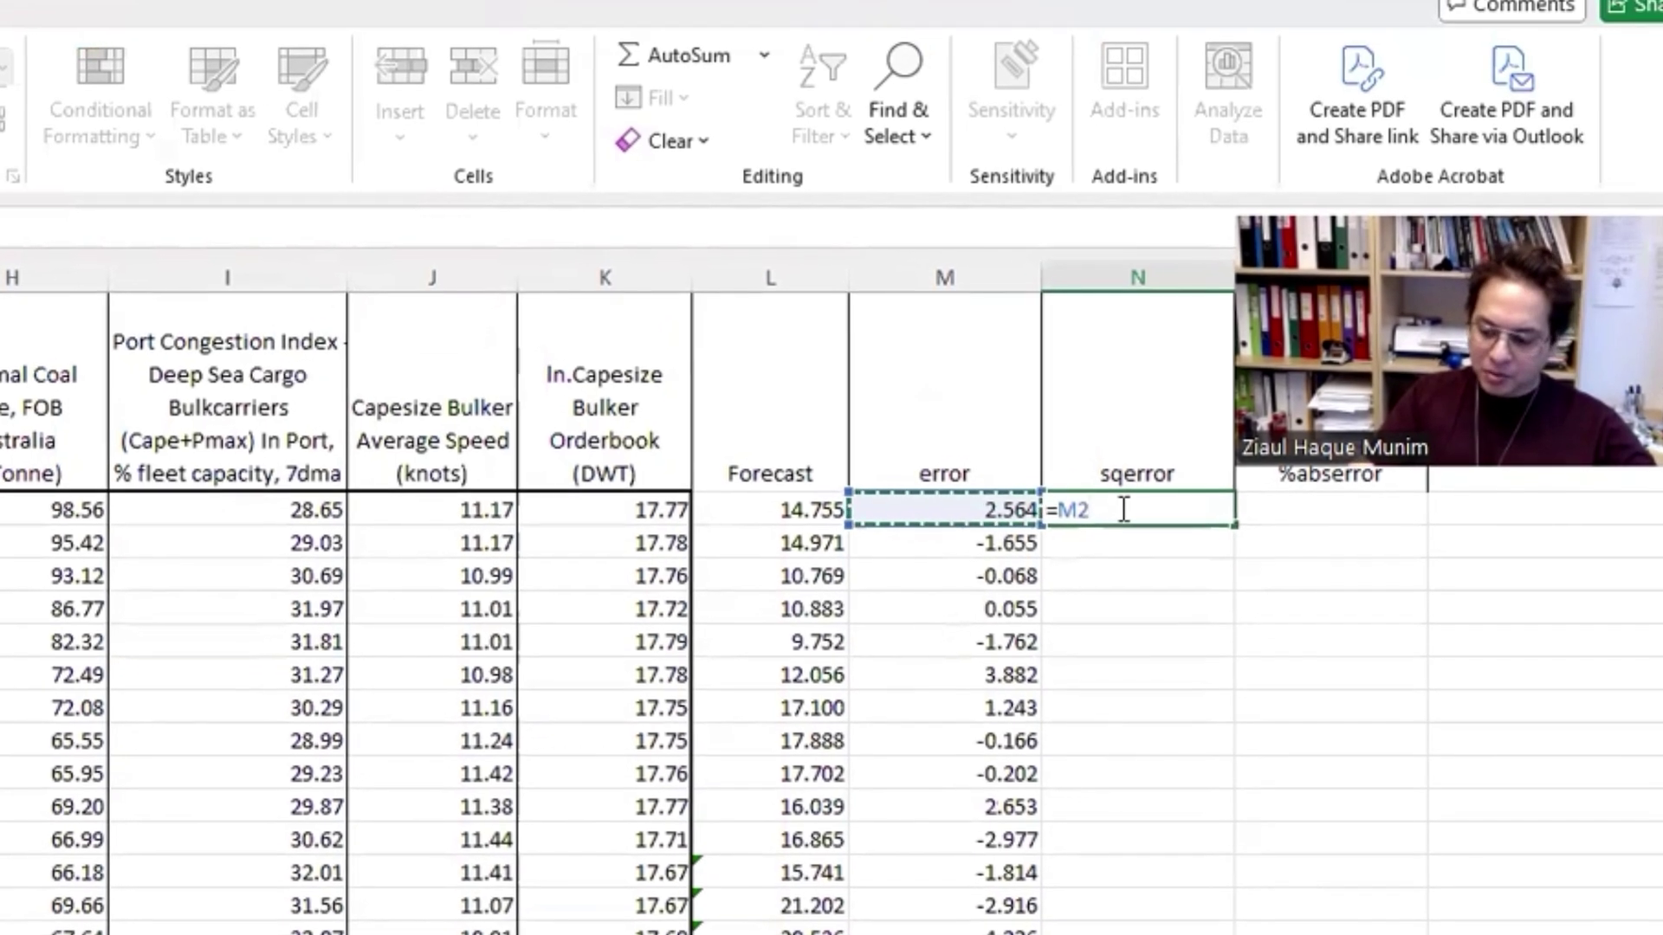
pyautogui.write('^2')
pyautogui.press('Return')
pyautogui.click(1121, 511)
pyautogui.doubleClick(1230, 524)
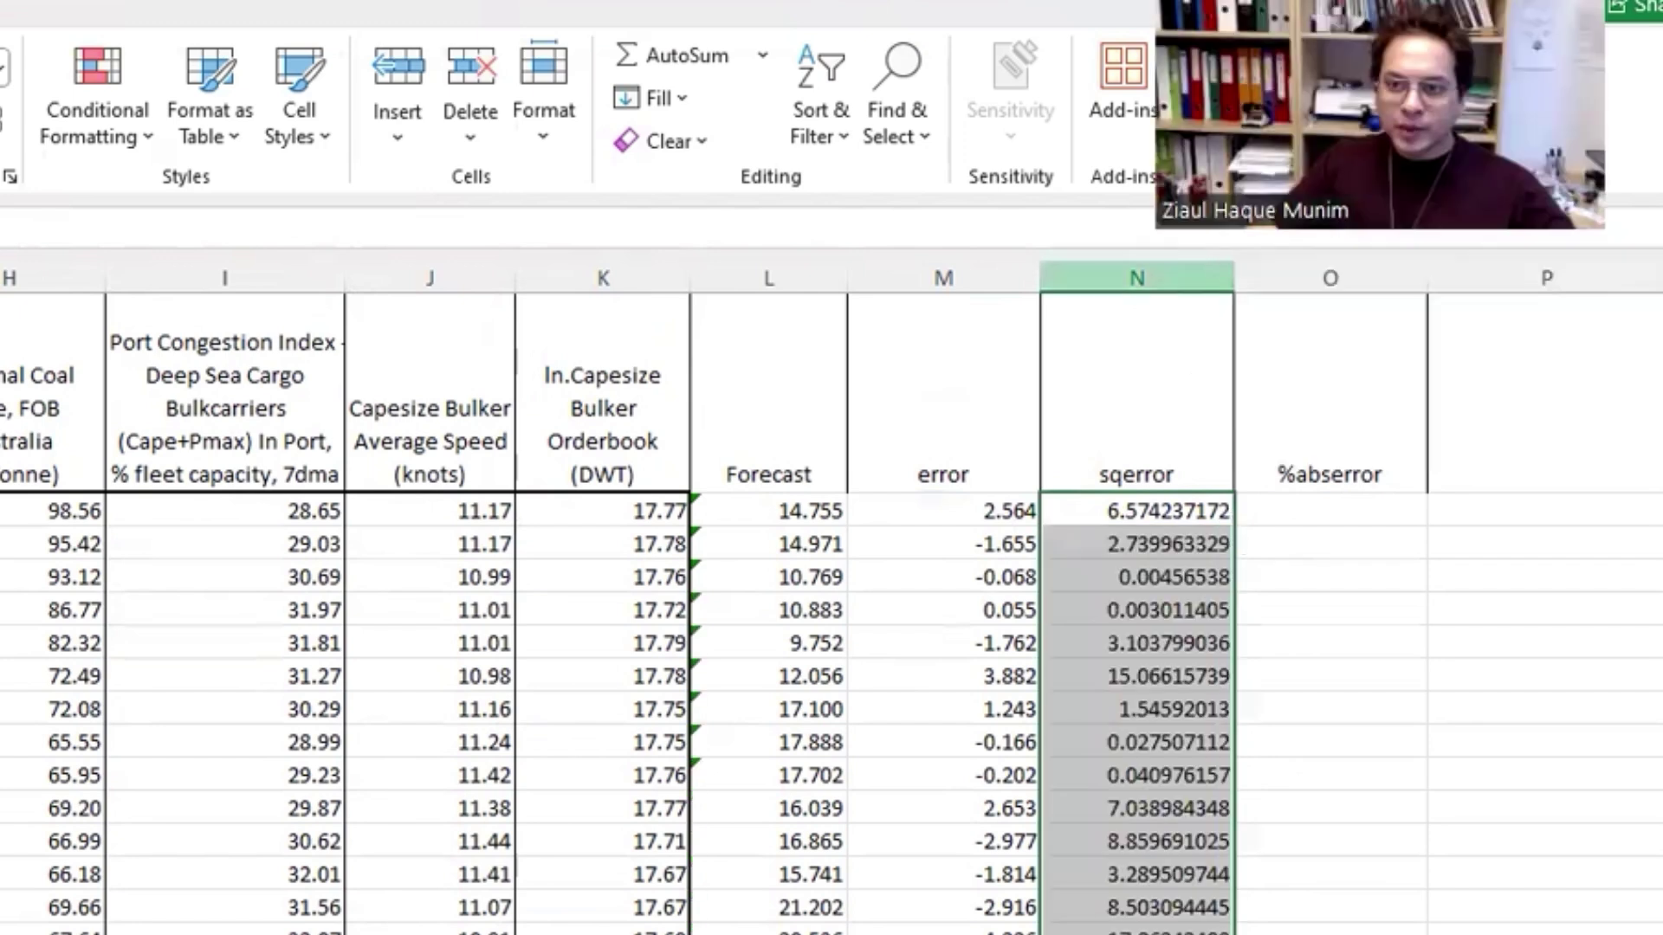
pyautogui.click(1360, 511)
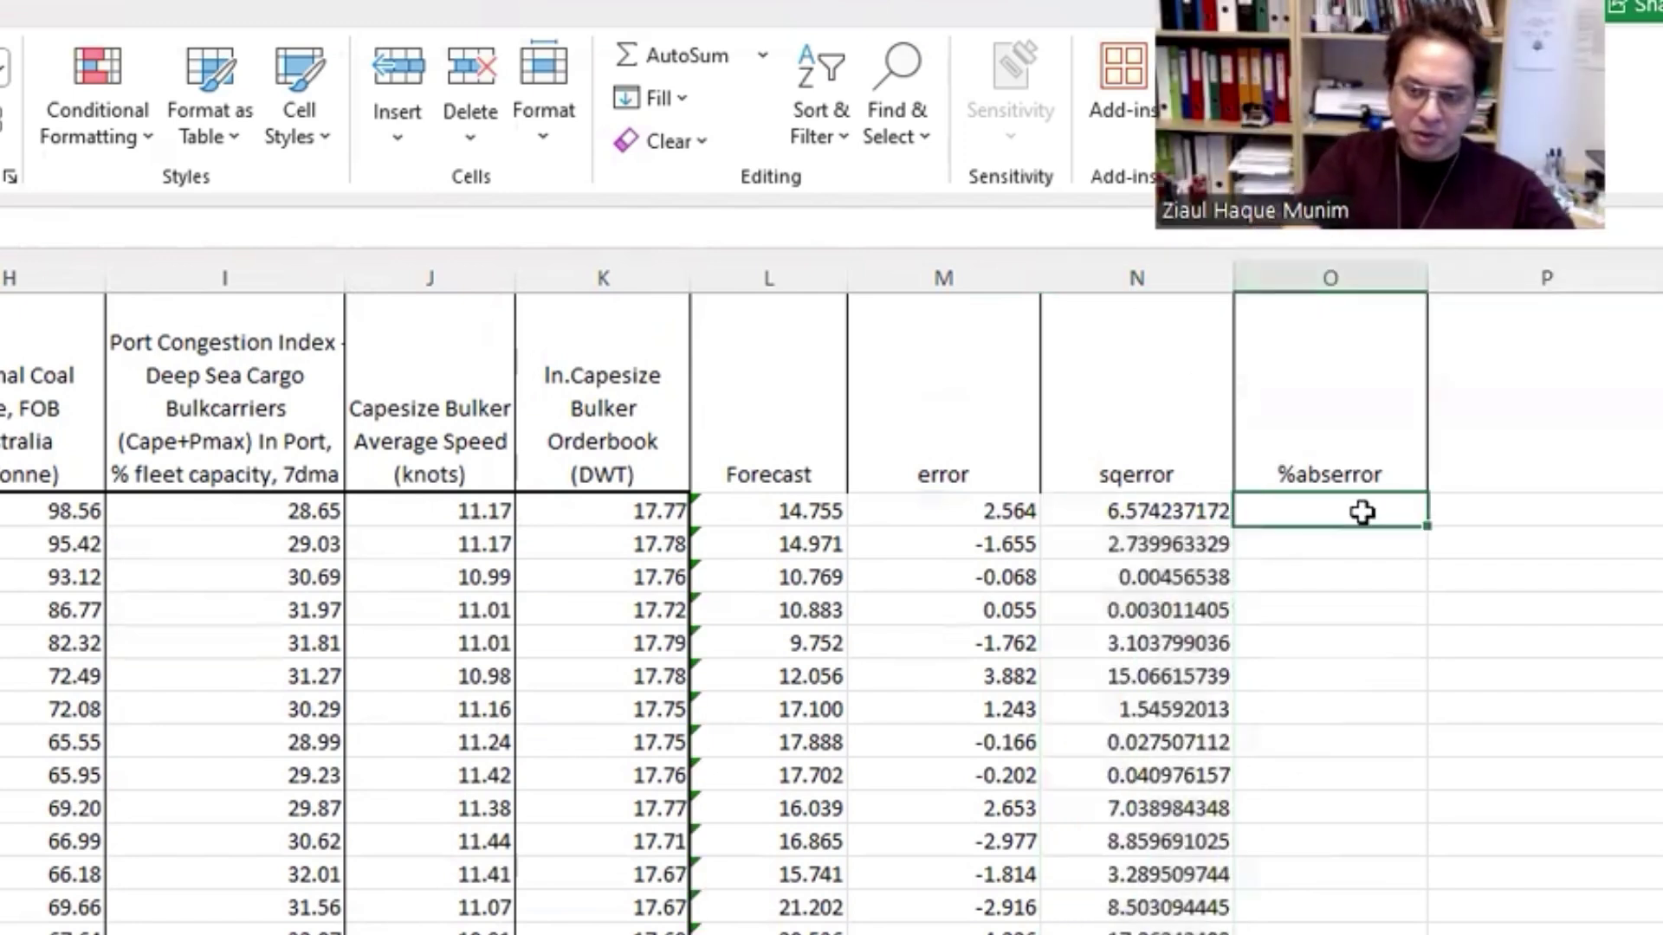
# Step: Enter =ABS(M2)/B2 in O2 and fill it down the %abserror column
pyautogui.write('=')
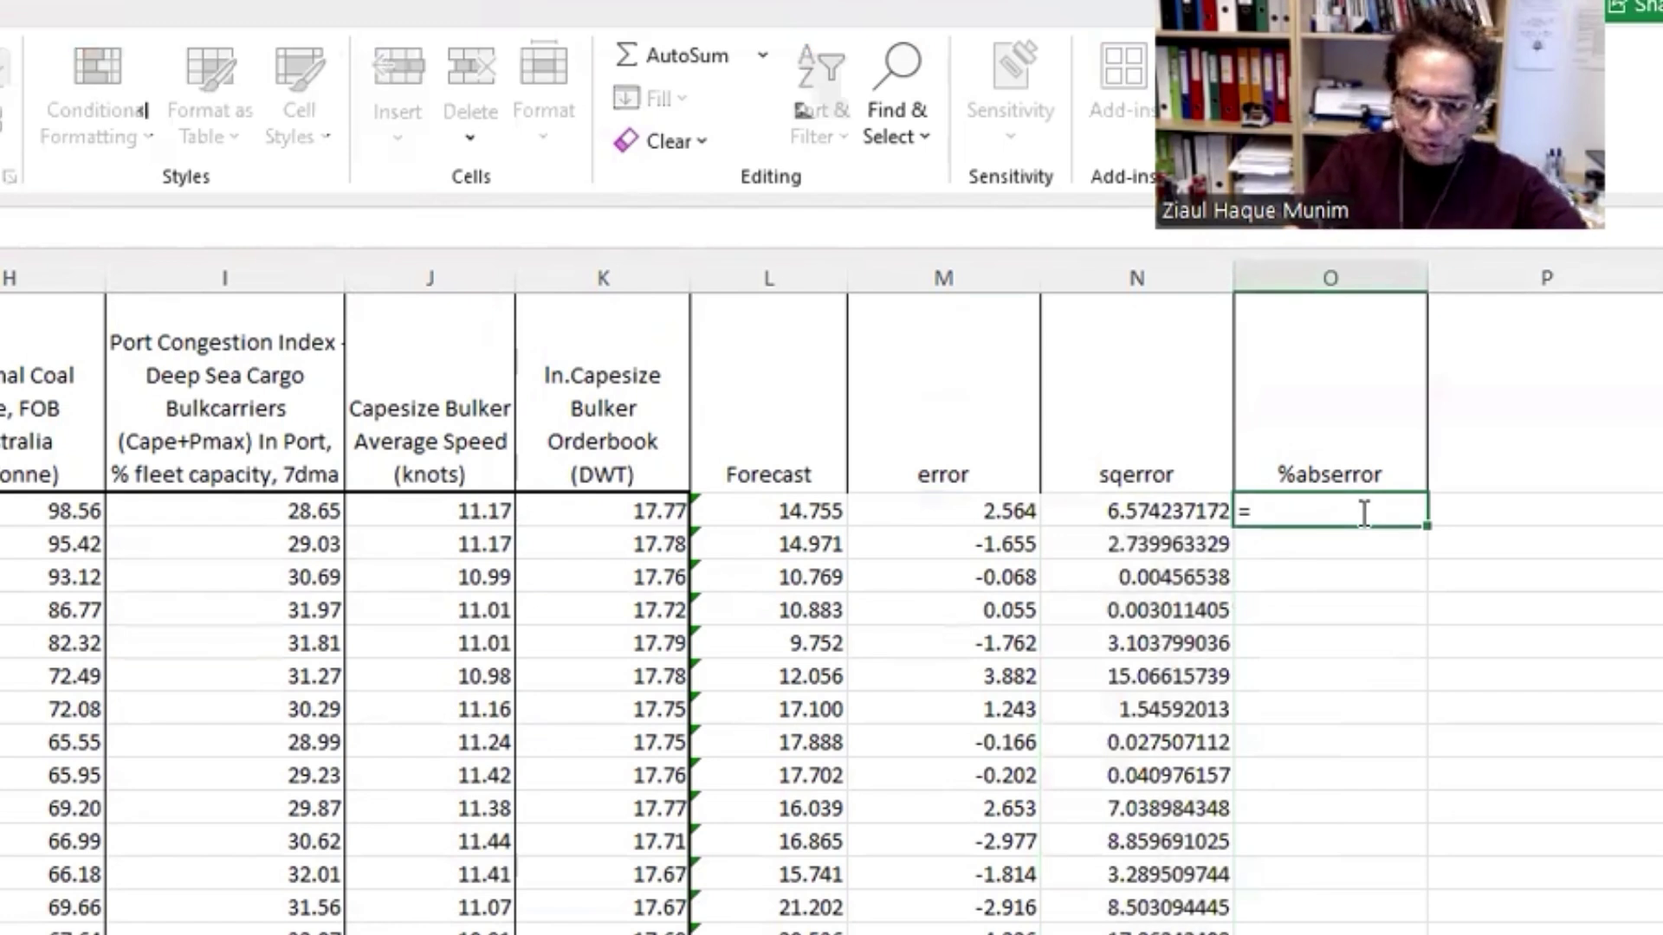
pyautogui.write('abs')
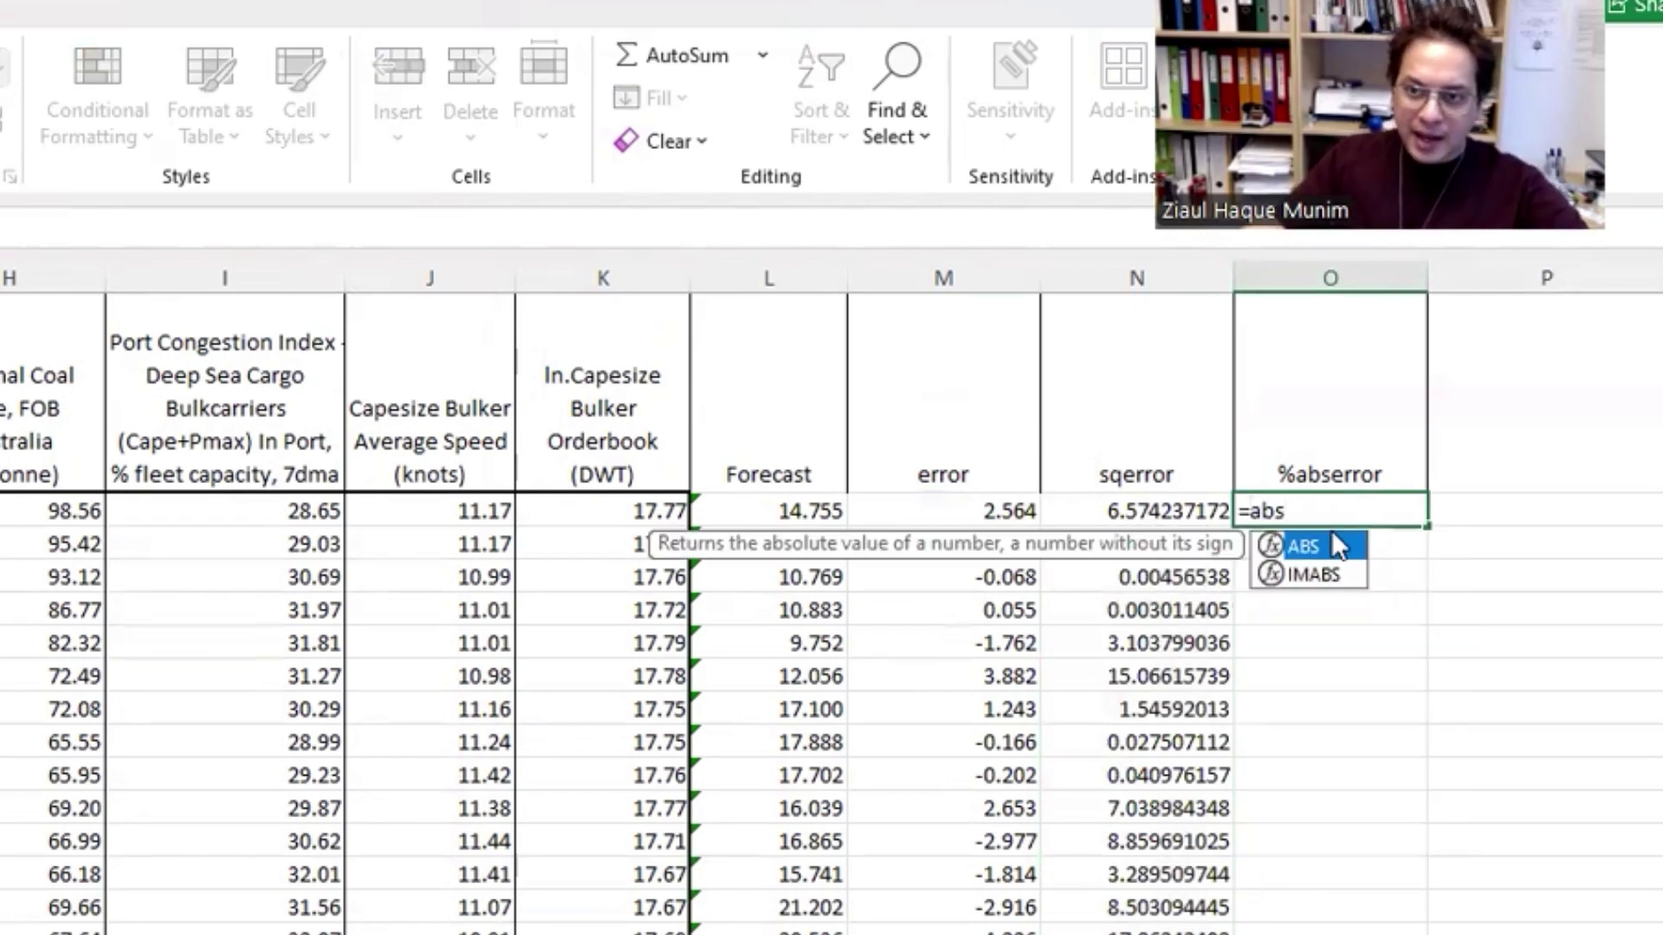
pyautogui.doubleClick(1337, 549)
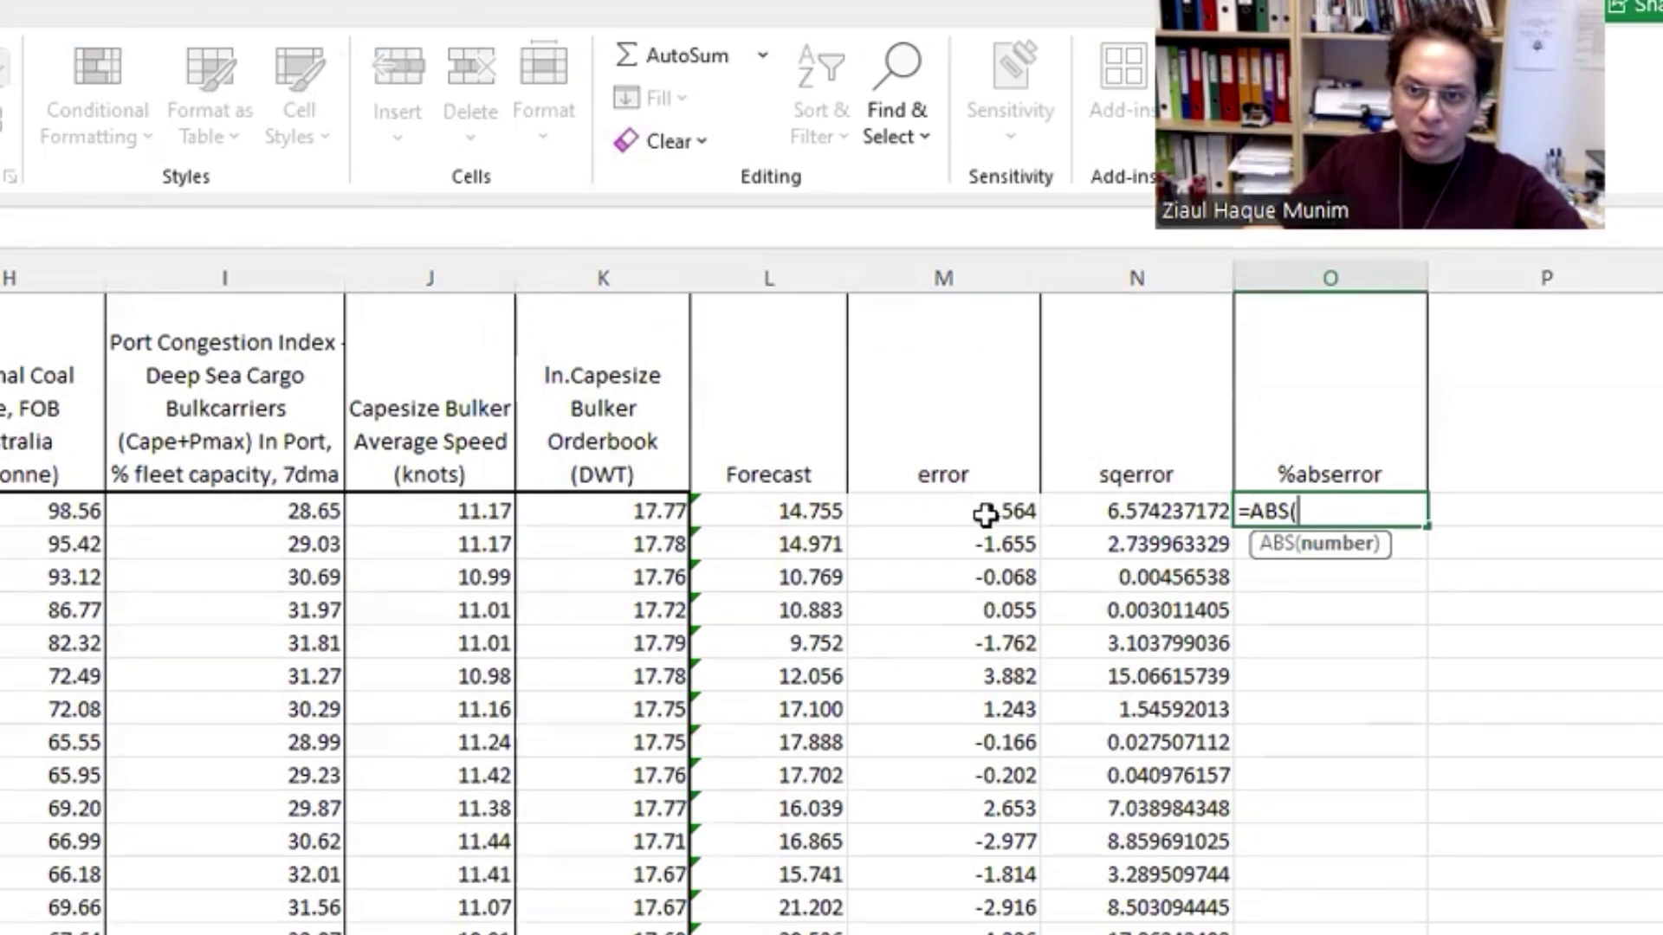
pyautogui.click(981, 511)
pyautogui.write(')/')
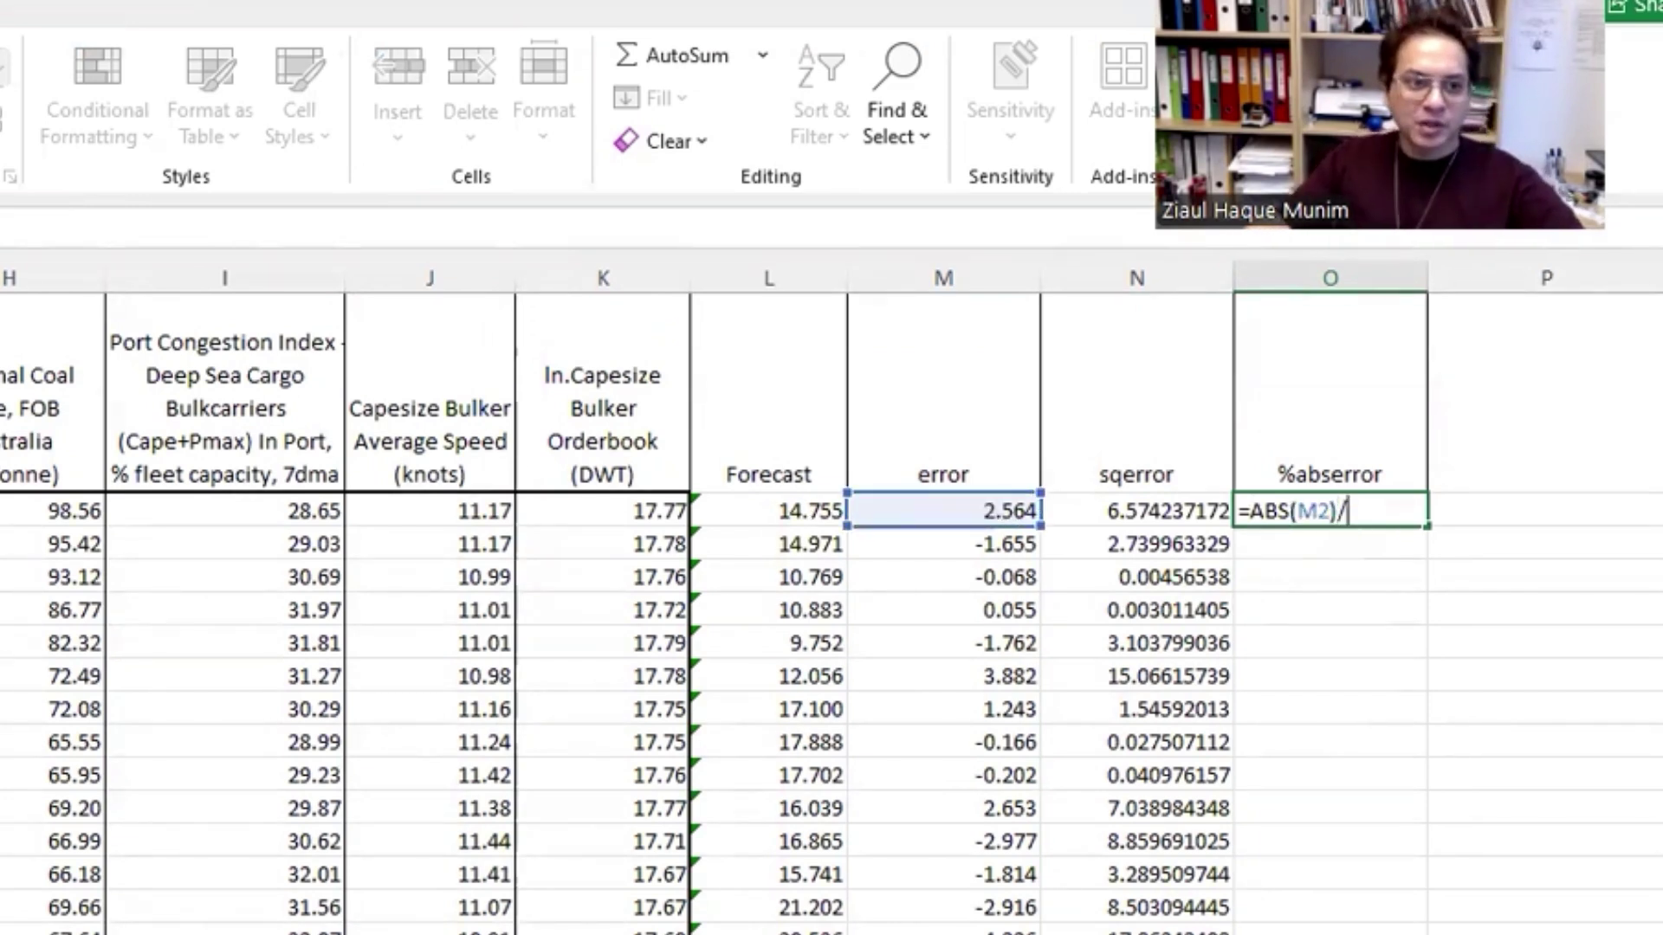
pyautogui.press('Return')
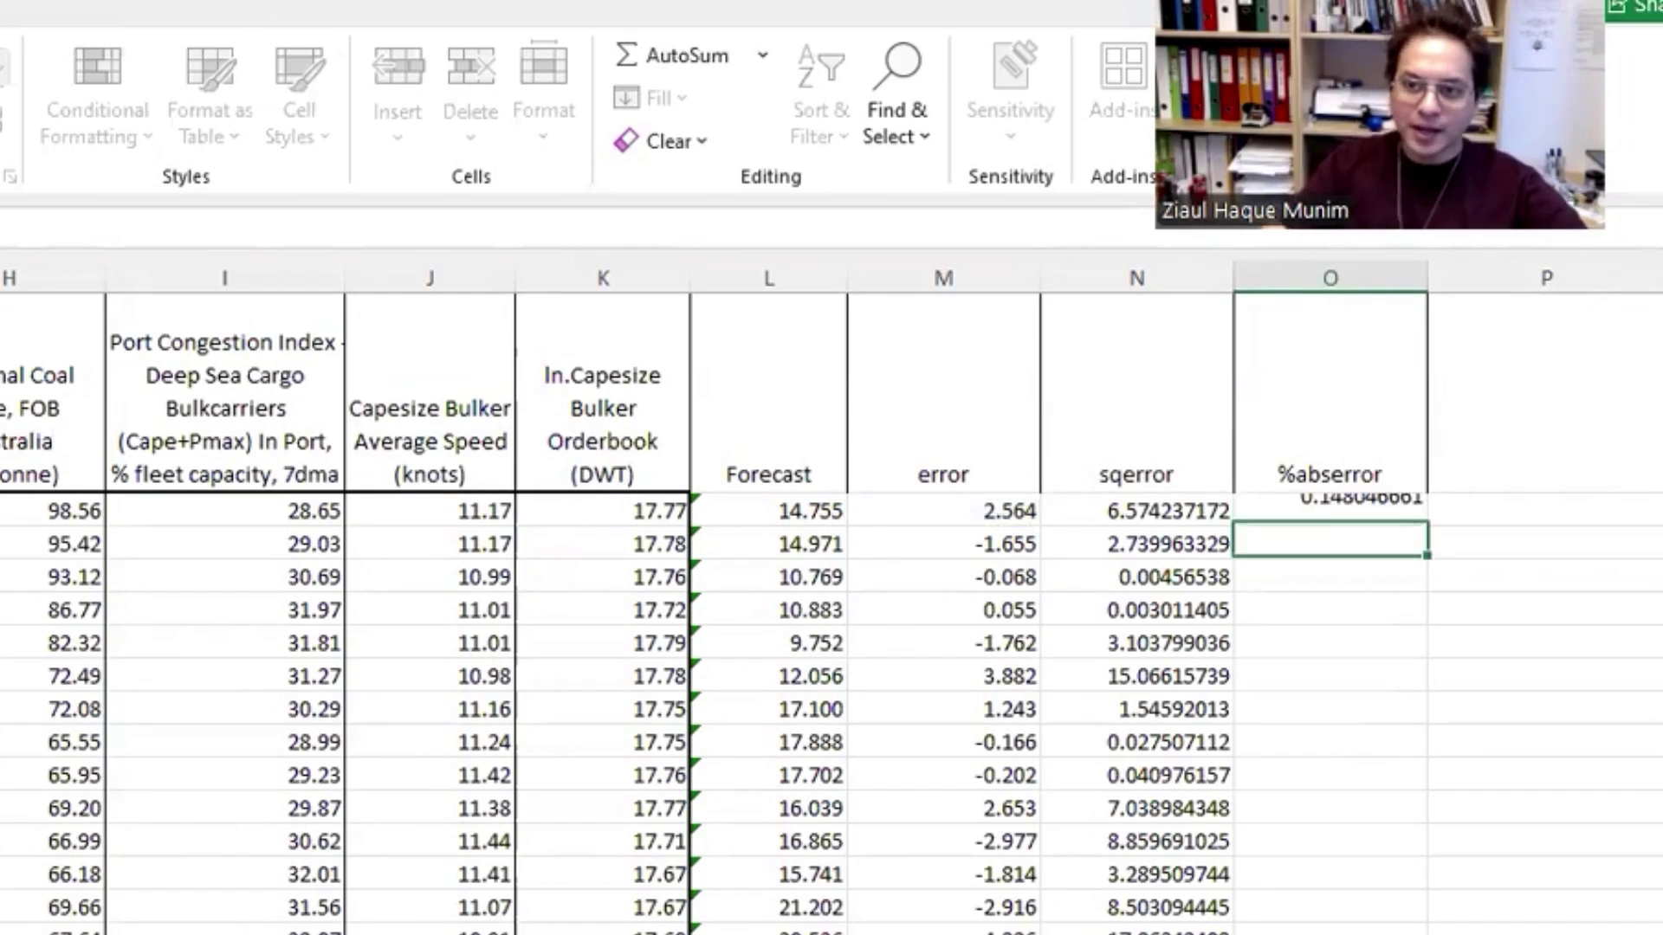
pyautogui.click(1340, 511)
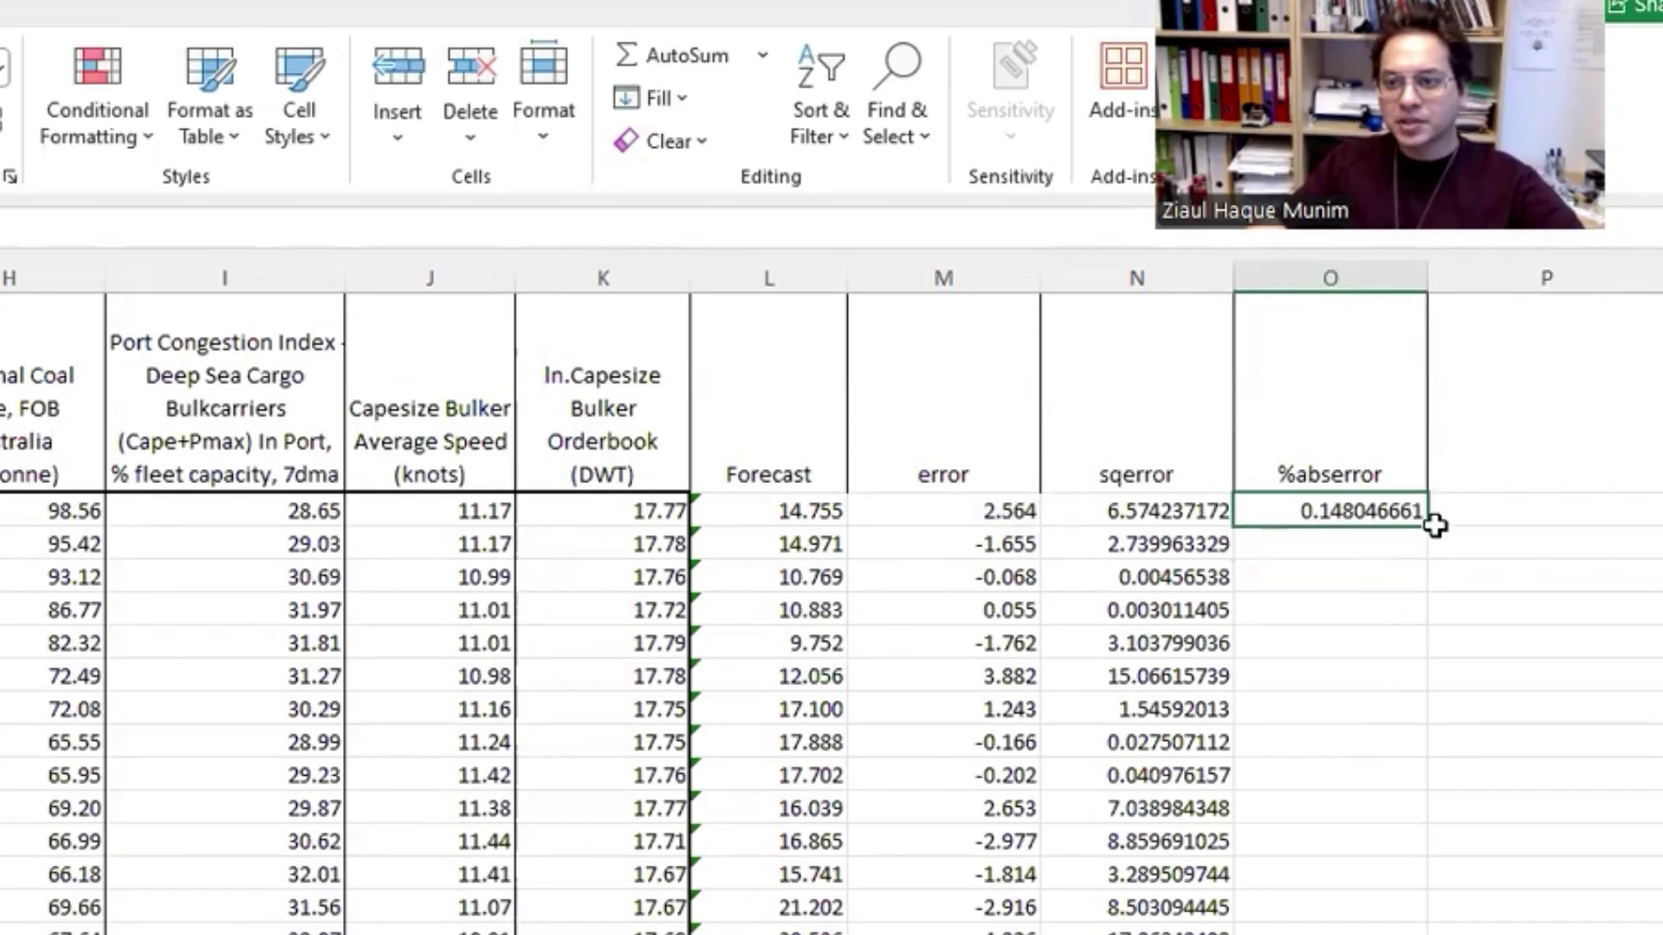
pyautogui.doubleClick(1427, 527)
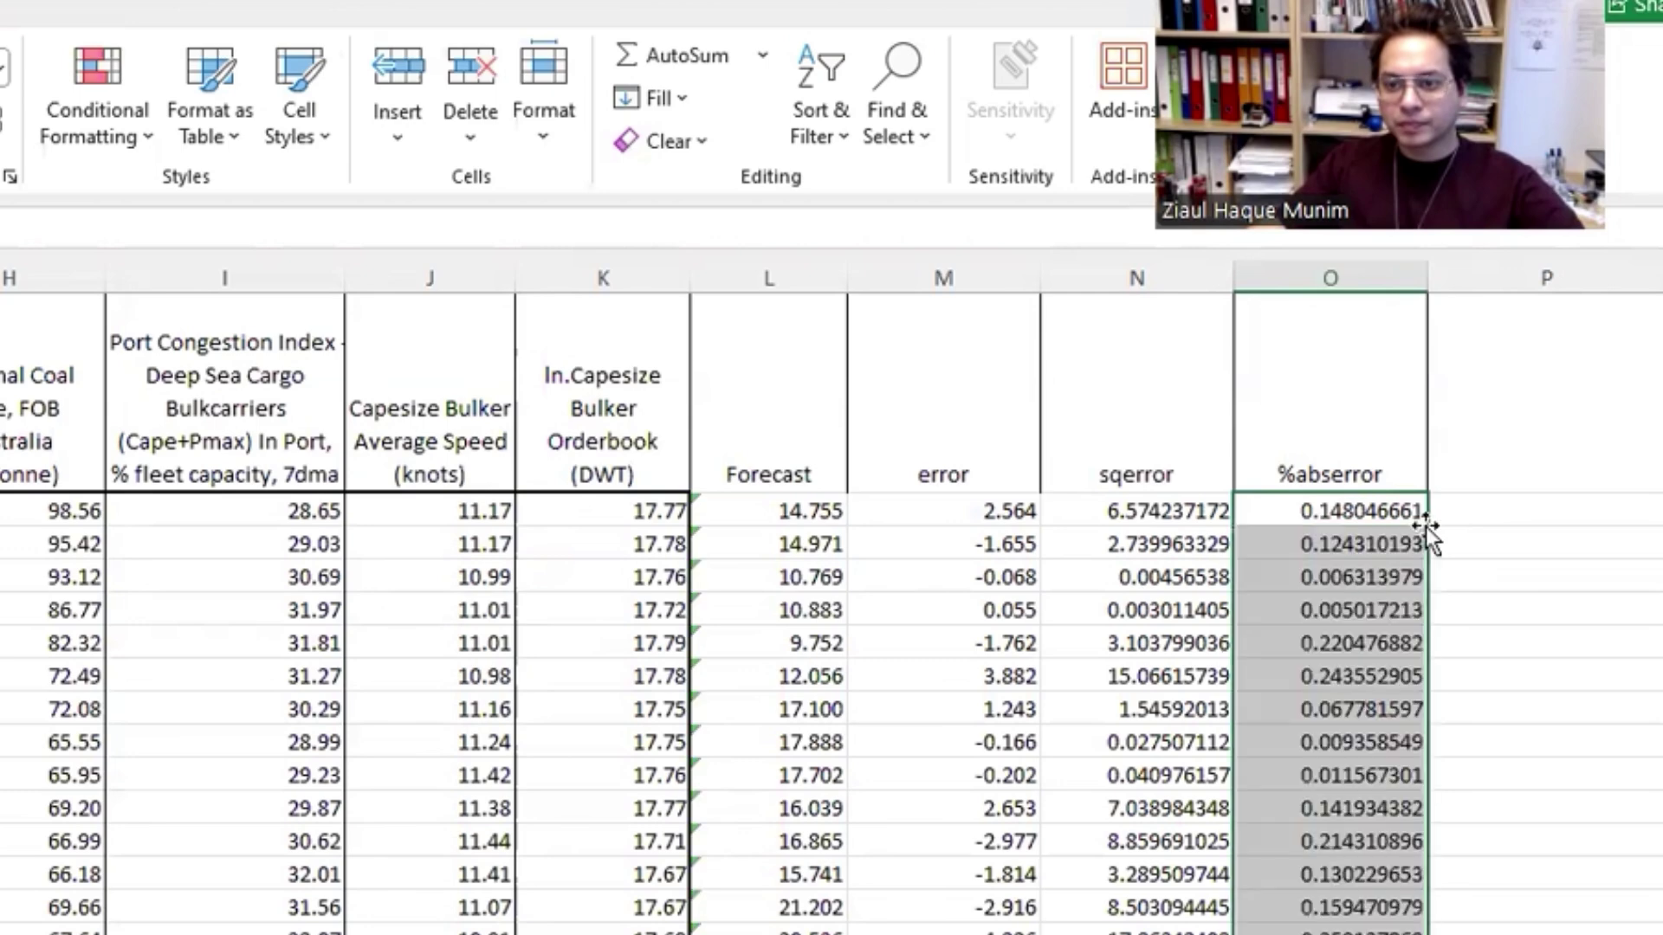
# Step: Verify the M2, N2 and O2 formulas and select the 2024-row error cells
pyautogui.doubleClick(1009, 507)
pyautogui.press('Escape')
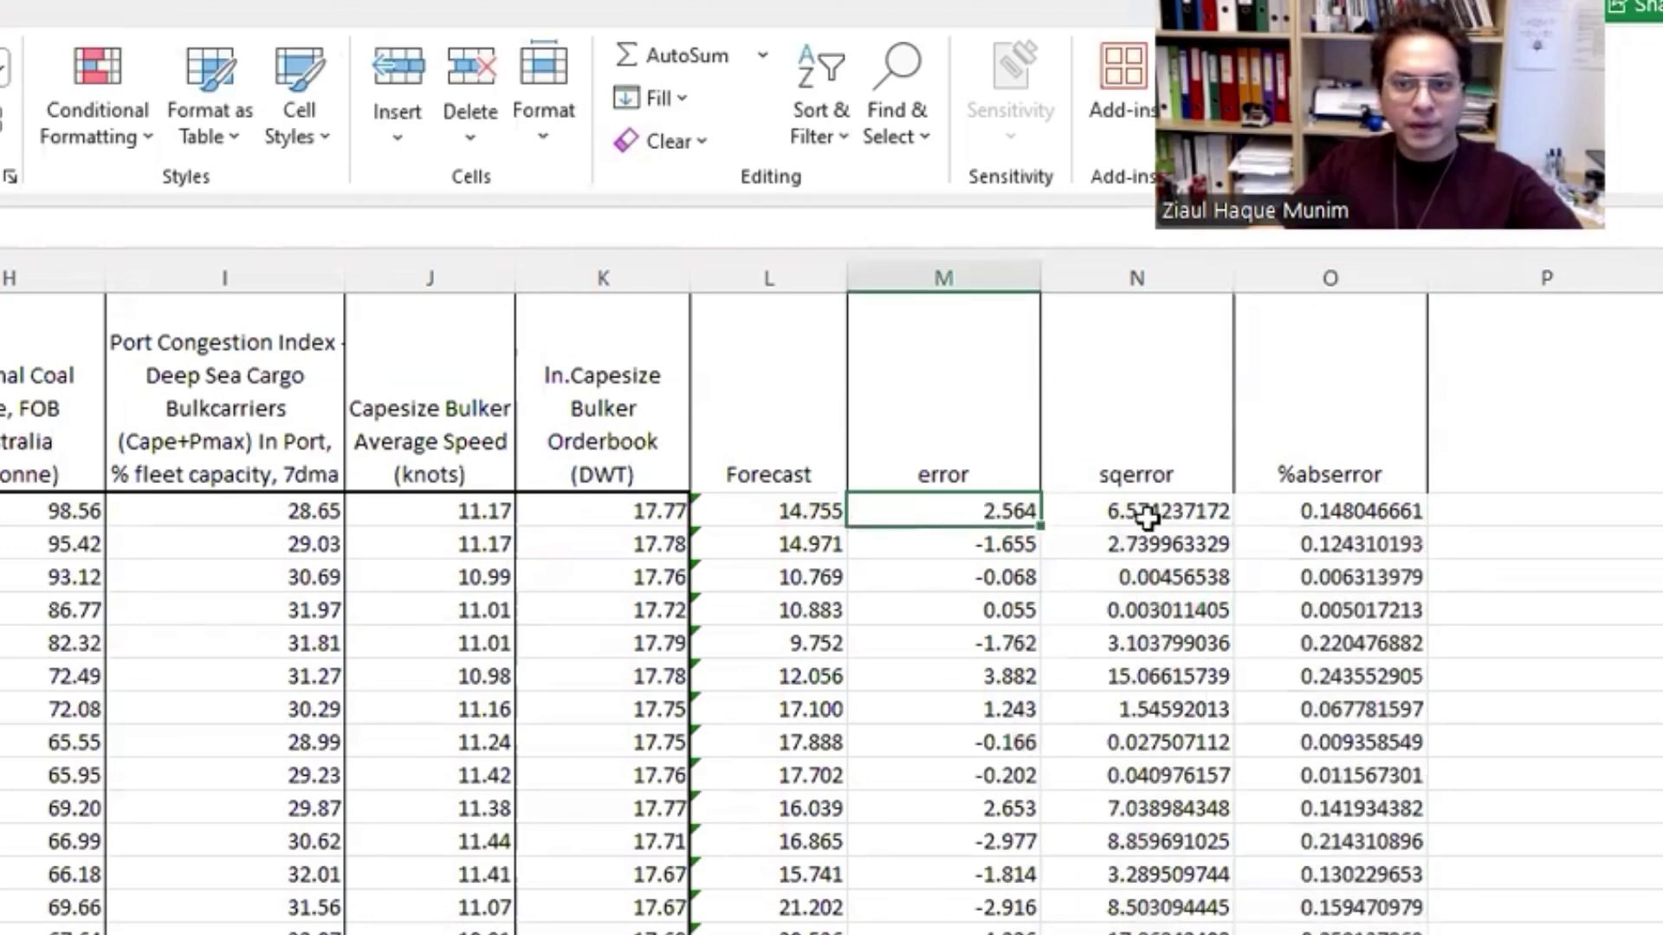
pyautogui.doubleClick(1151, 516)
pyautogui.press('Escape')
pyautogui.click(1339, 512)
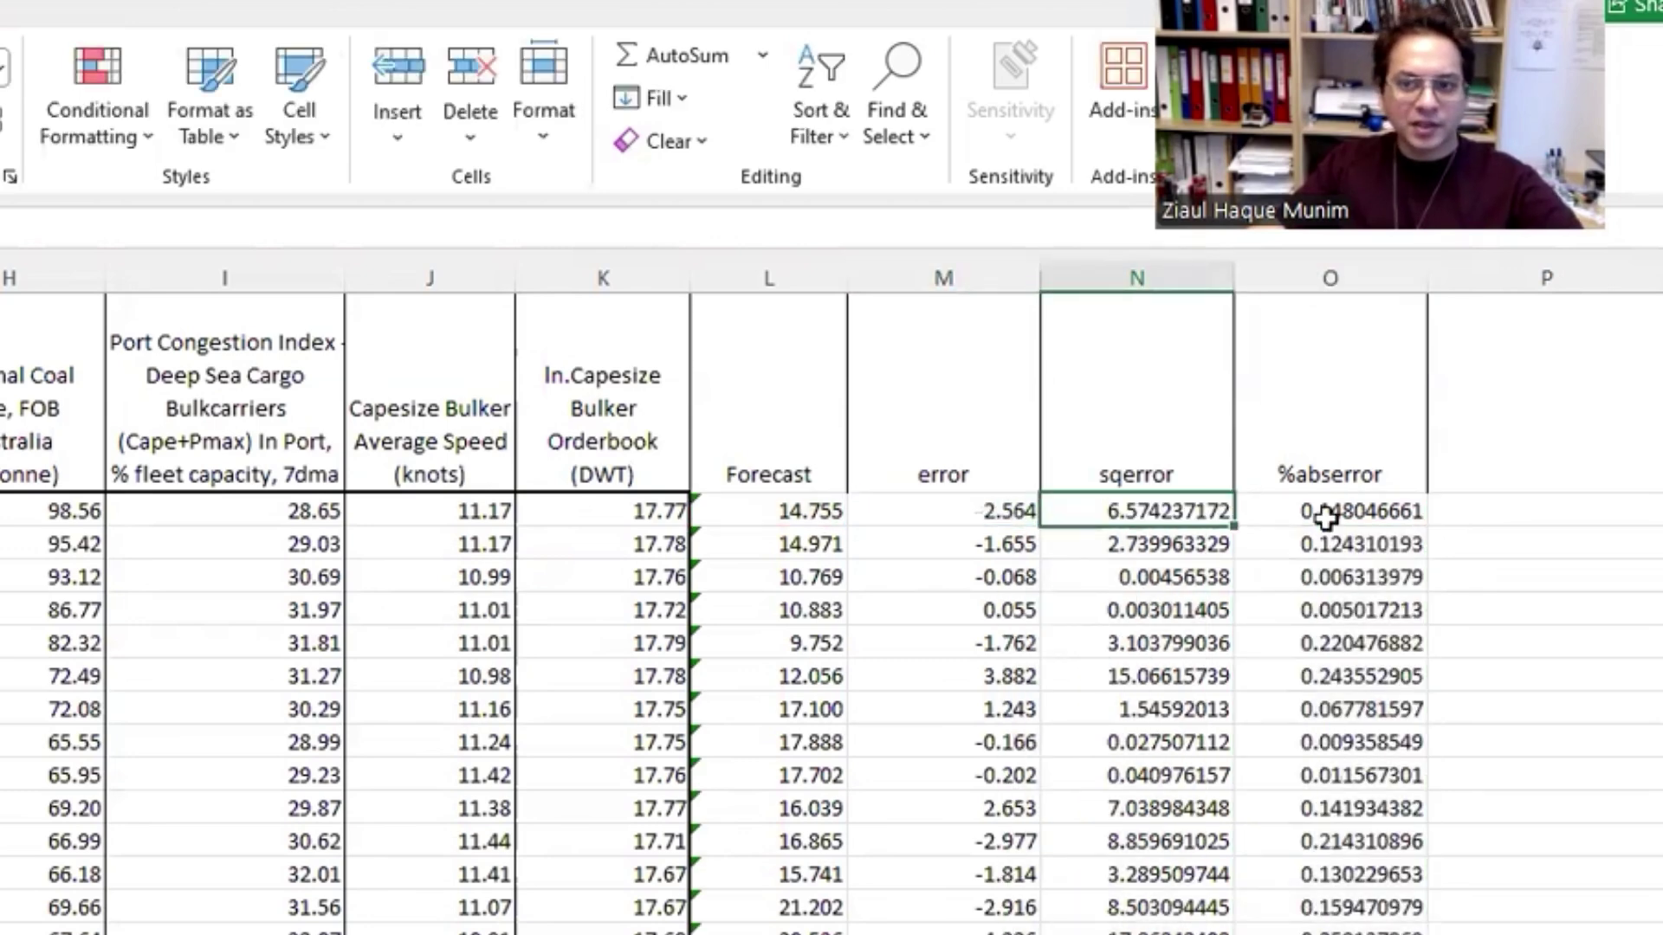
pyautogui.doubleClick(1340, 511)
pyautogui.press('Escape')
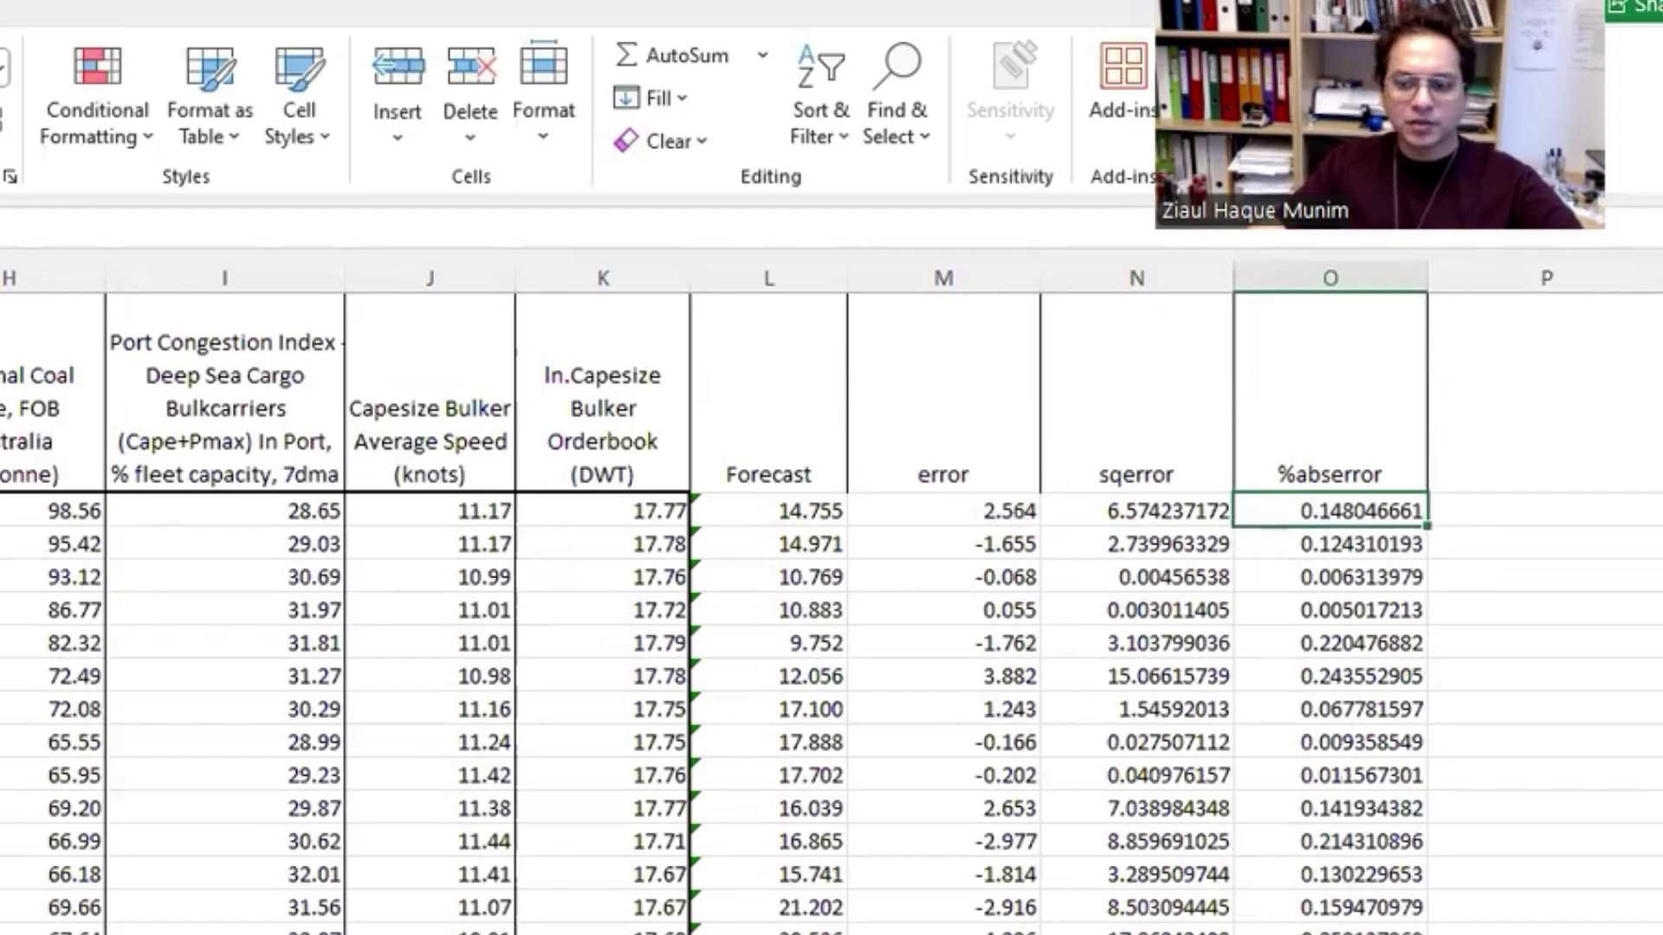
pyautogui.scroll(-10, 1340, 511)
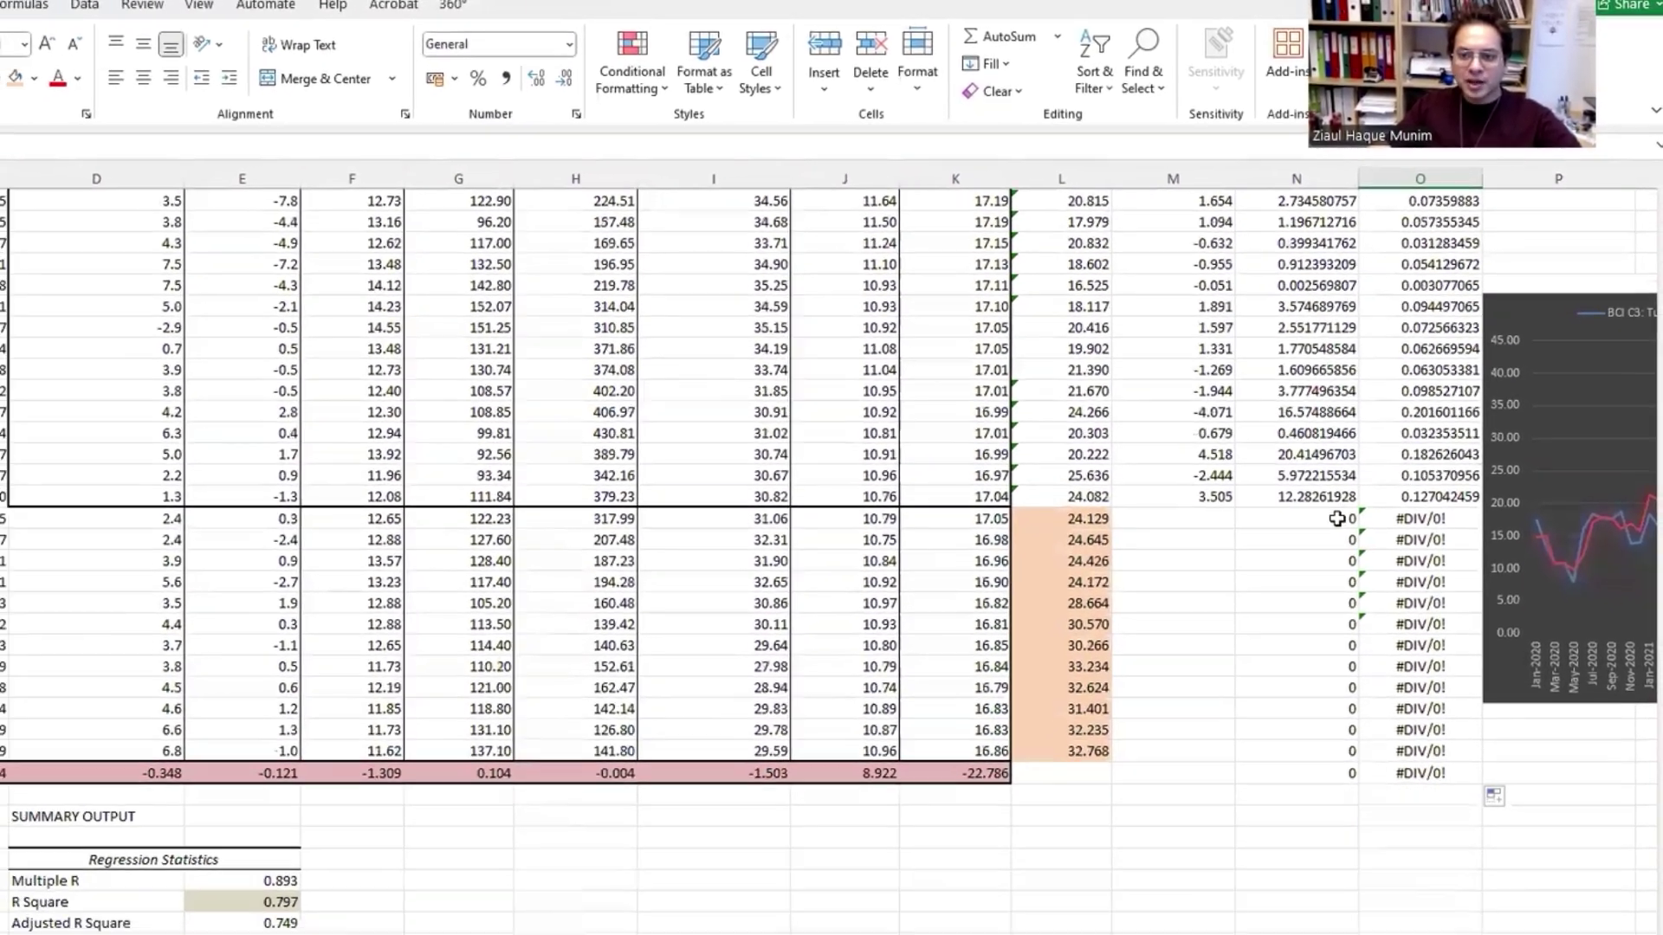
pyautogui.moveTo(1273, 579); pyautogui.dragTo(1463, 866)
# Step: Clear the 2024 error cells and show N2:O49 values with three decimals
pyautogui.press('Delete')
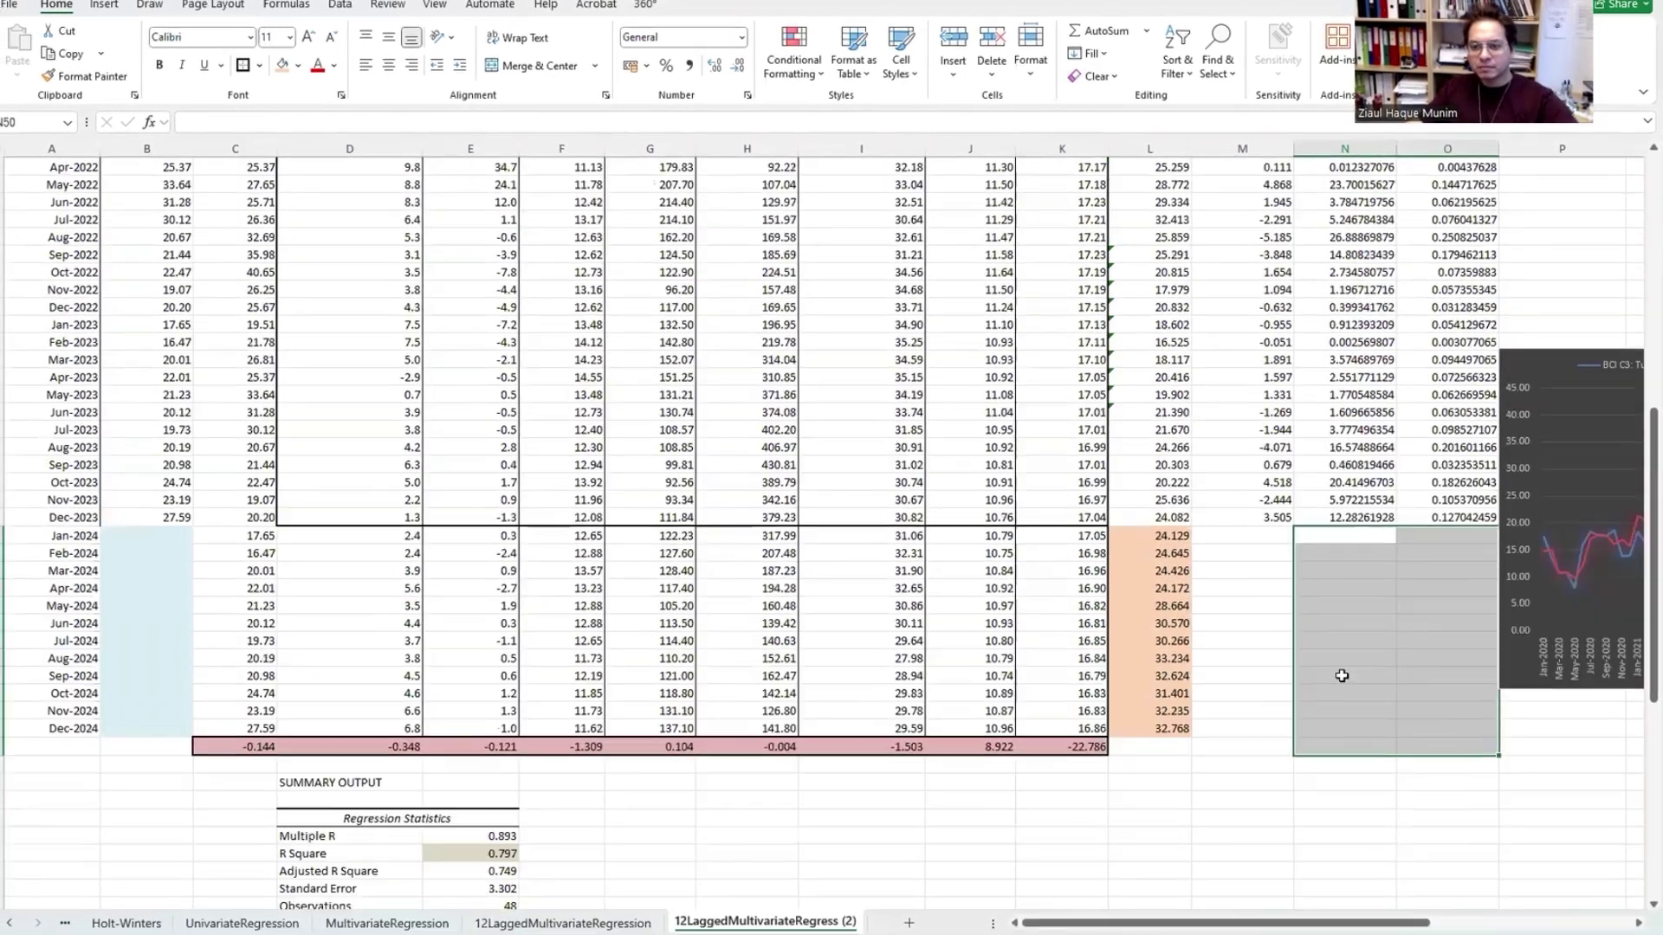
pyautogui.scroll(3, 1343, 672)
pyautogui.moveTo(1451, 669); pyautogui.dragTo(1348, 393)
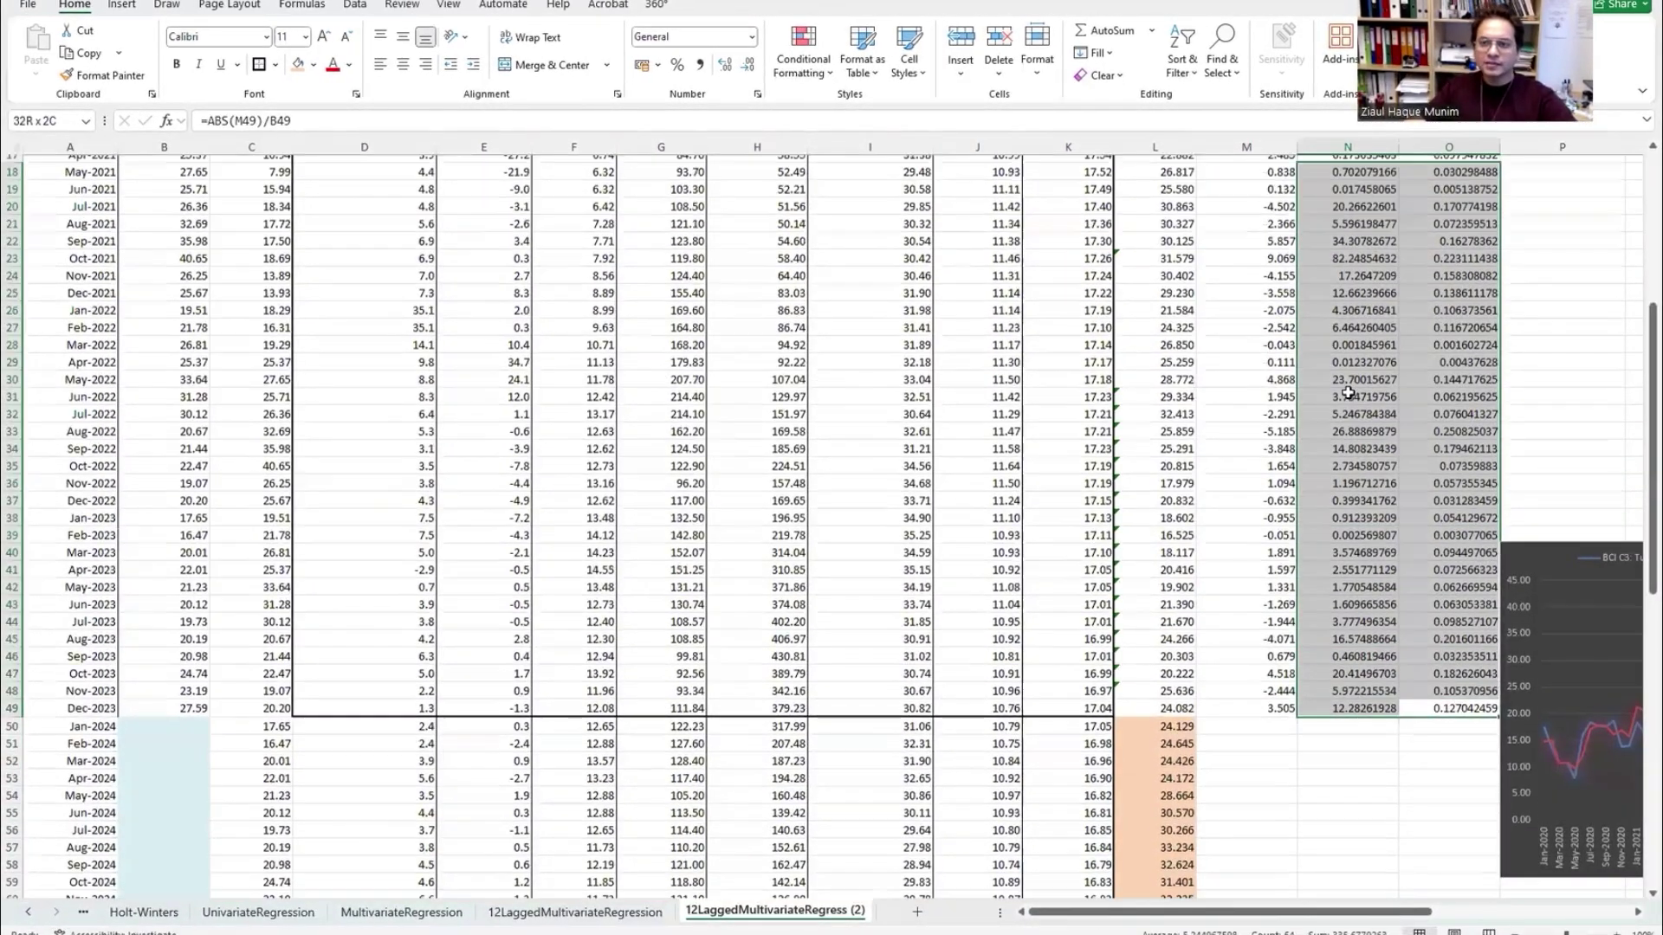
pyautogui.moveTo(1374, 273); pyautogui.dragTo(1350, 151)
pyautogui.click(750, 66)
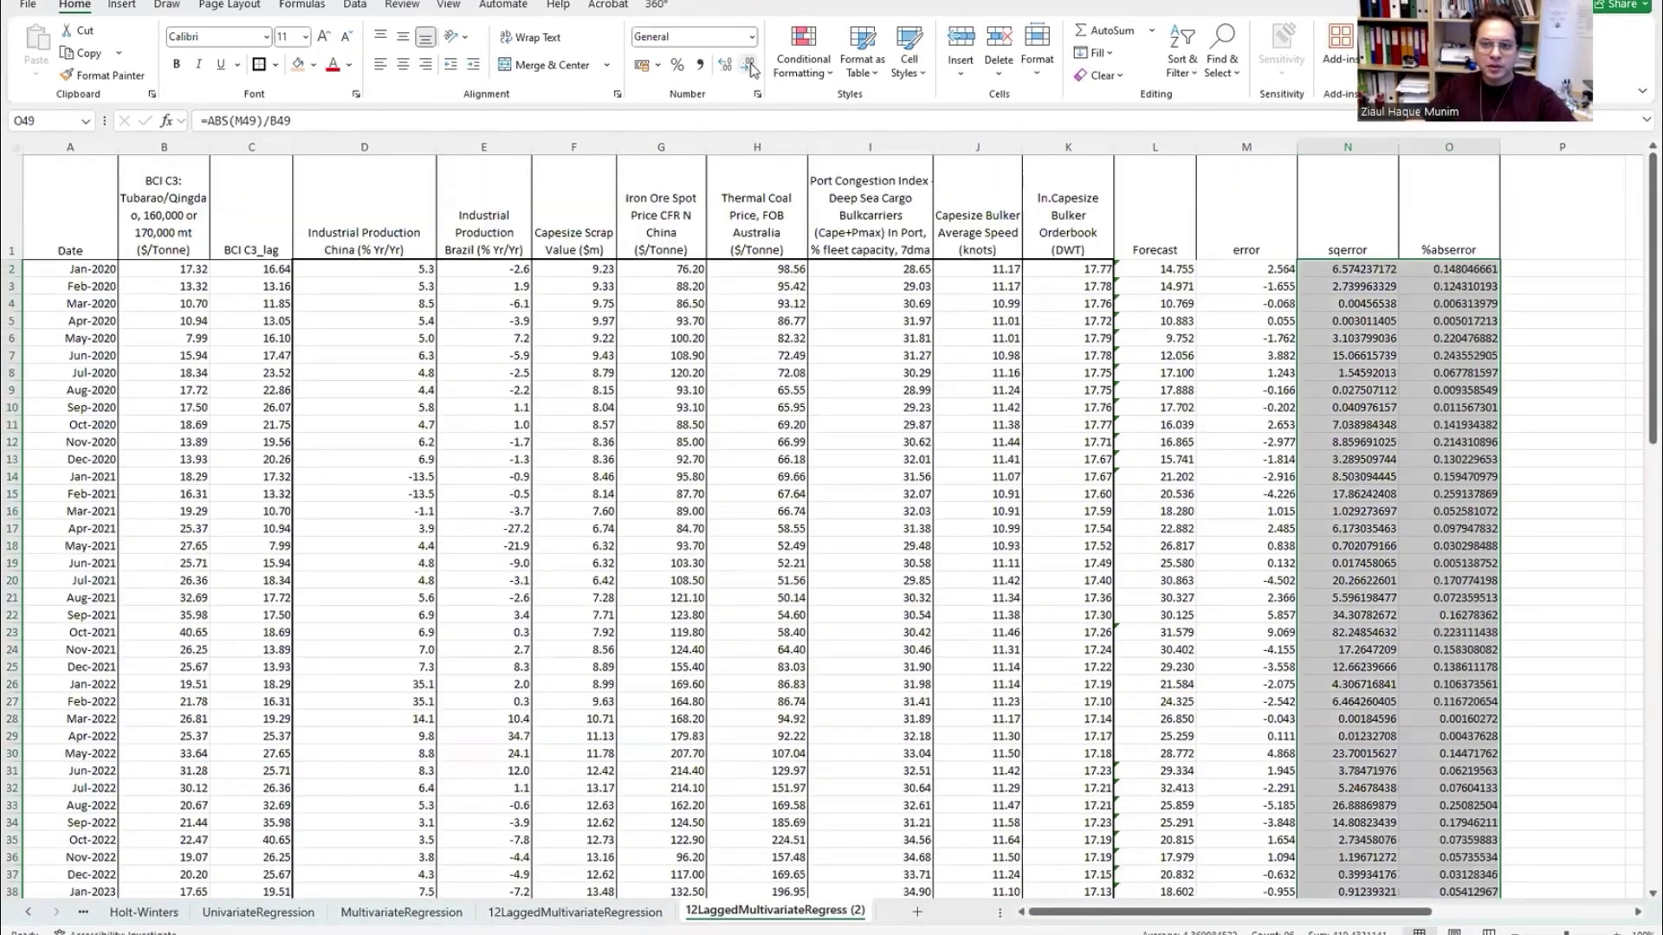
pyautogui.click(750, 66)
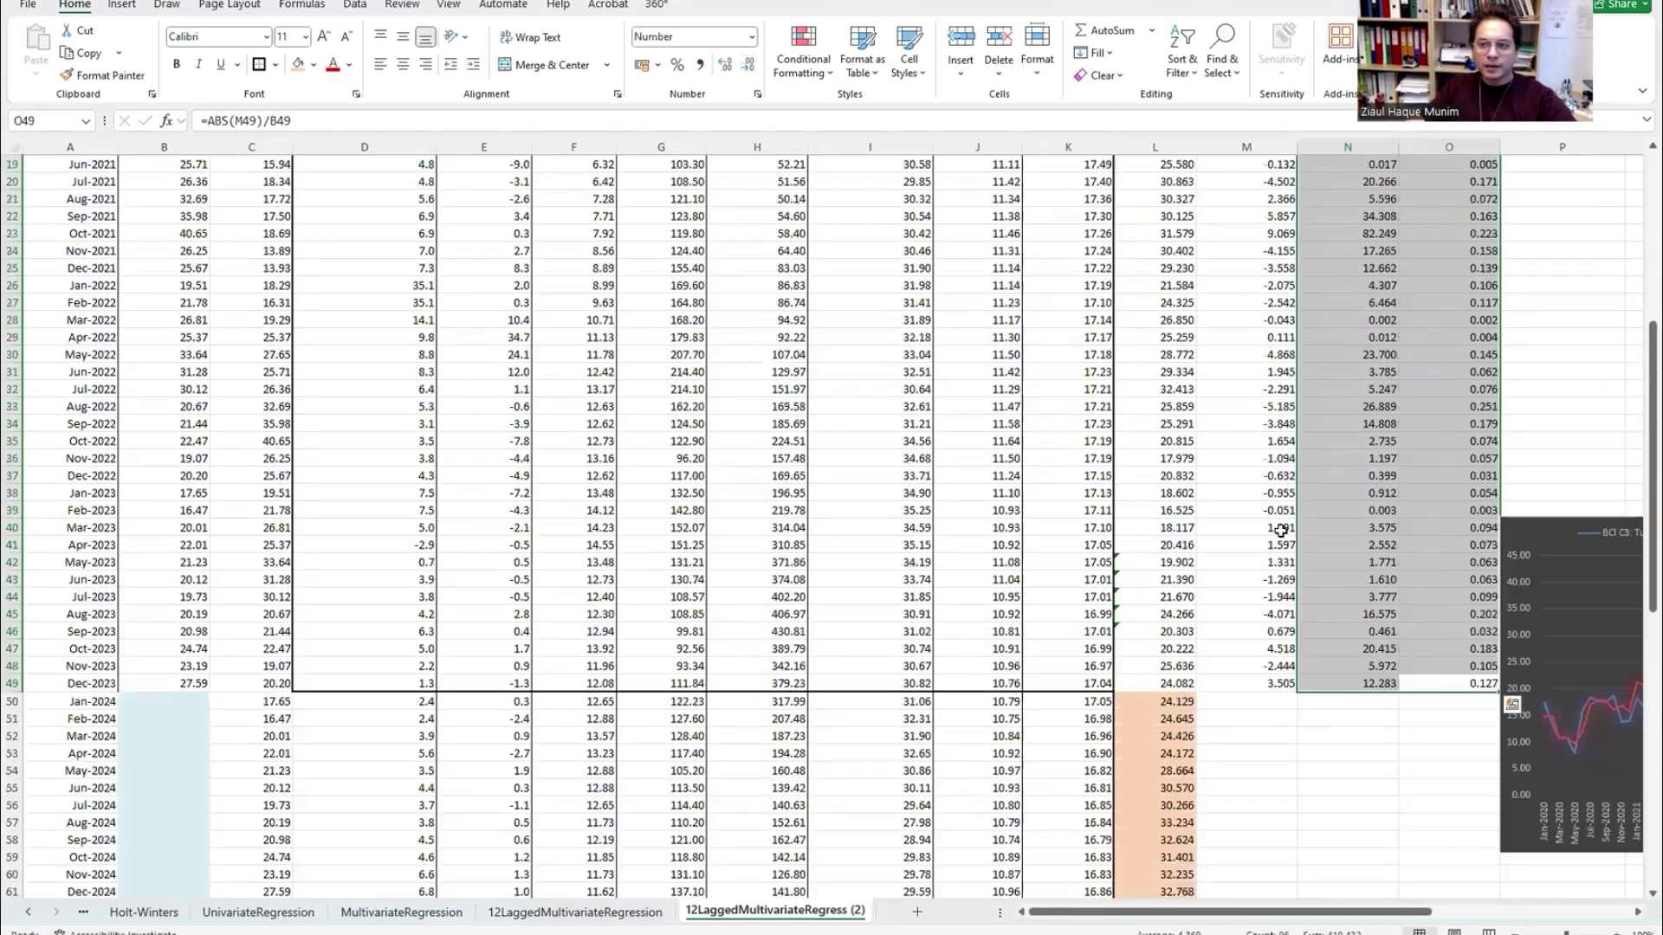
# Step: Narrow the error columns to fit the shorter three-decimal values
pyautogui.scroll(9, 1281, 529)
pyautogui.click(1469, 226)
pyautogui.moveTo(1500, 146); pyautogui.dragTo(1256, 149)
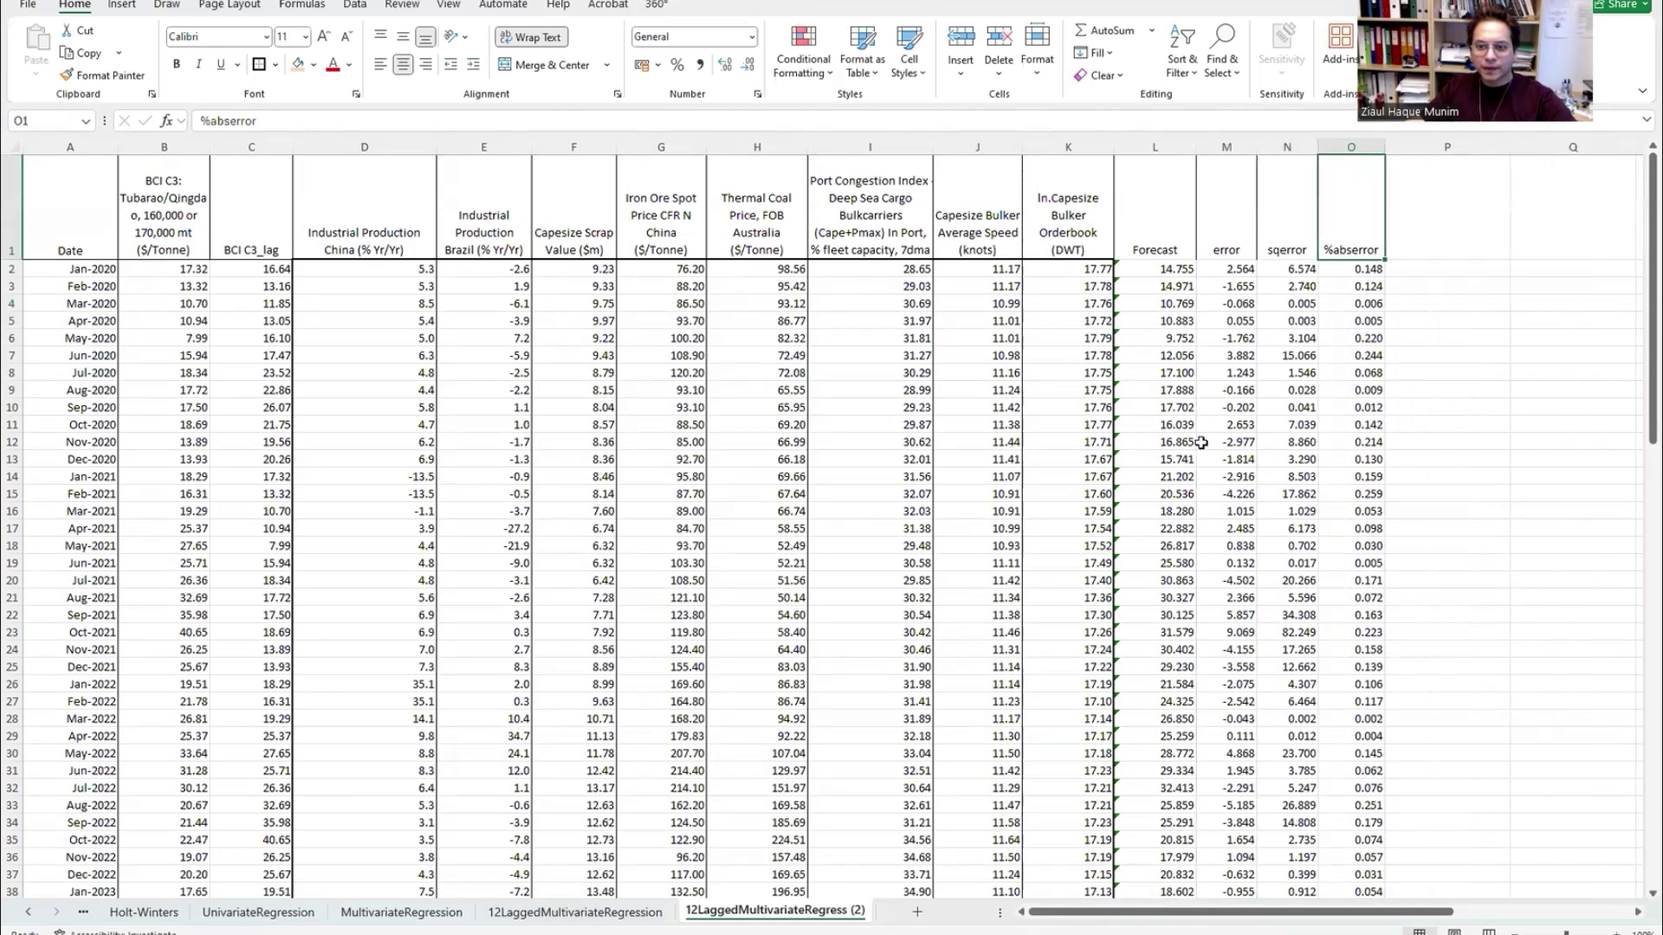
pyautogui.scroll(-10, 1201, 443)
pyautogui.scroll(-1, 1280, 427)
pyautogui.click(1281, 426)
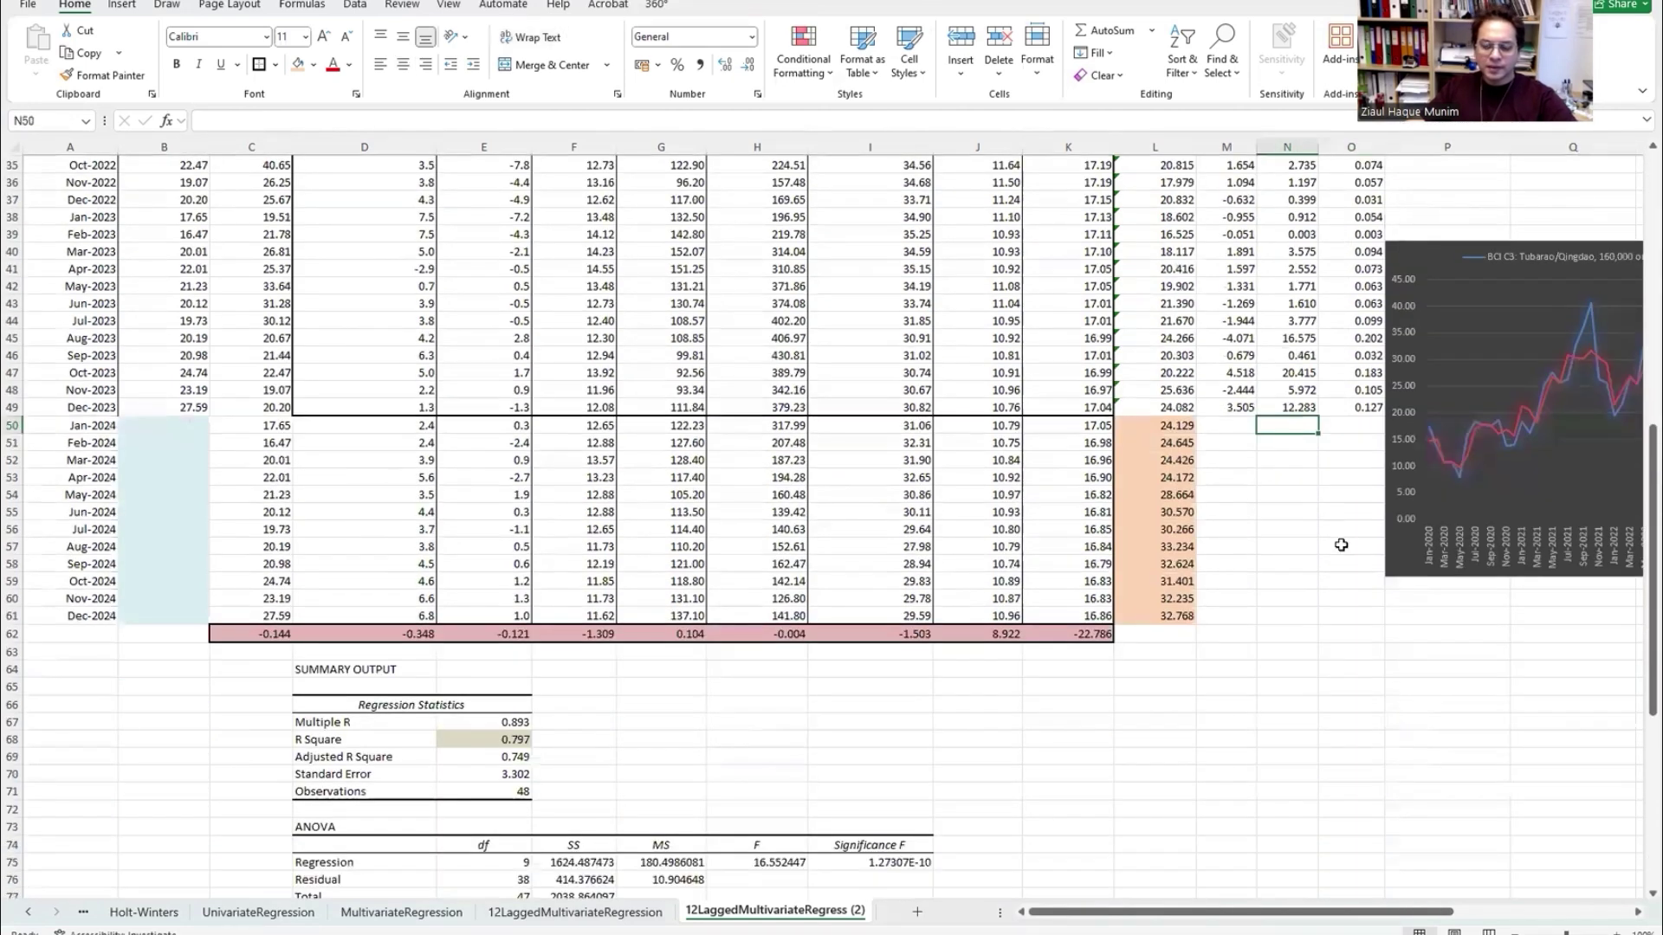
pyautogui.click(1303, 651)
# Step: Enter =AVERAGE(N2:N49) in N63 (8.633) and copy it across to O63 (0.105)
pyautogui.write('=')
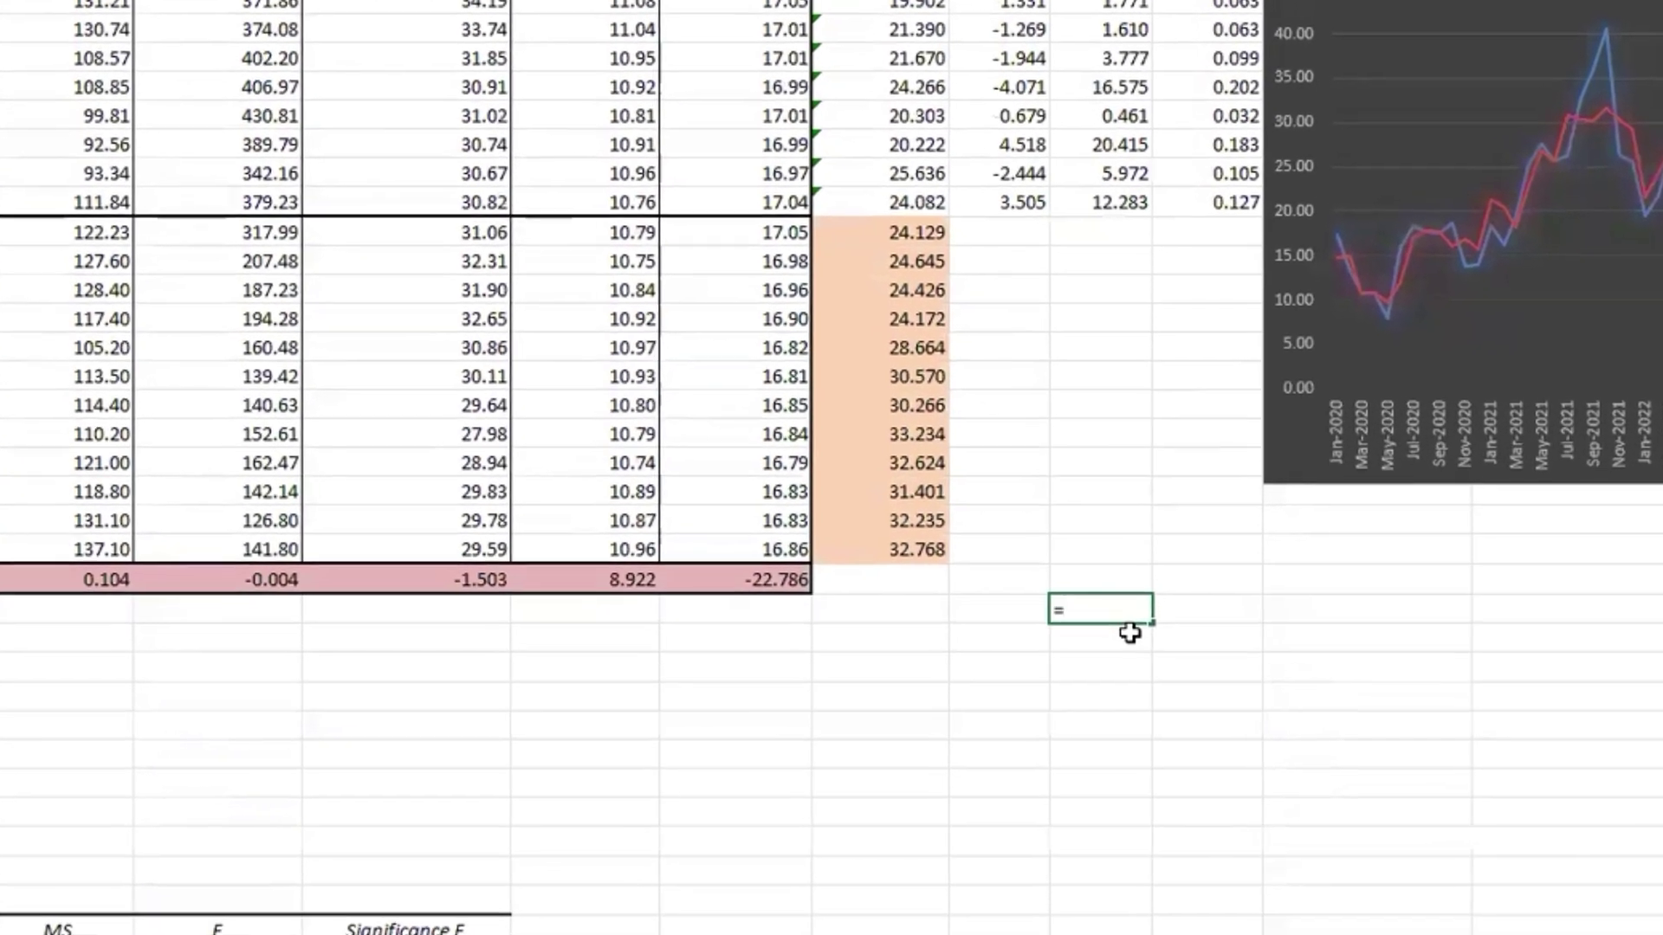
pyautogui.write('ave')
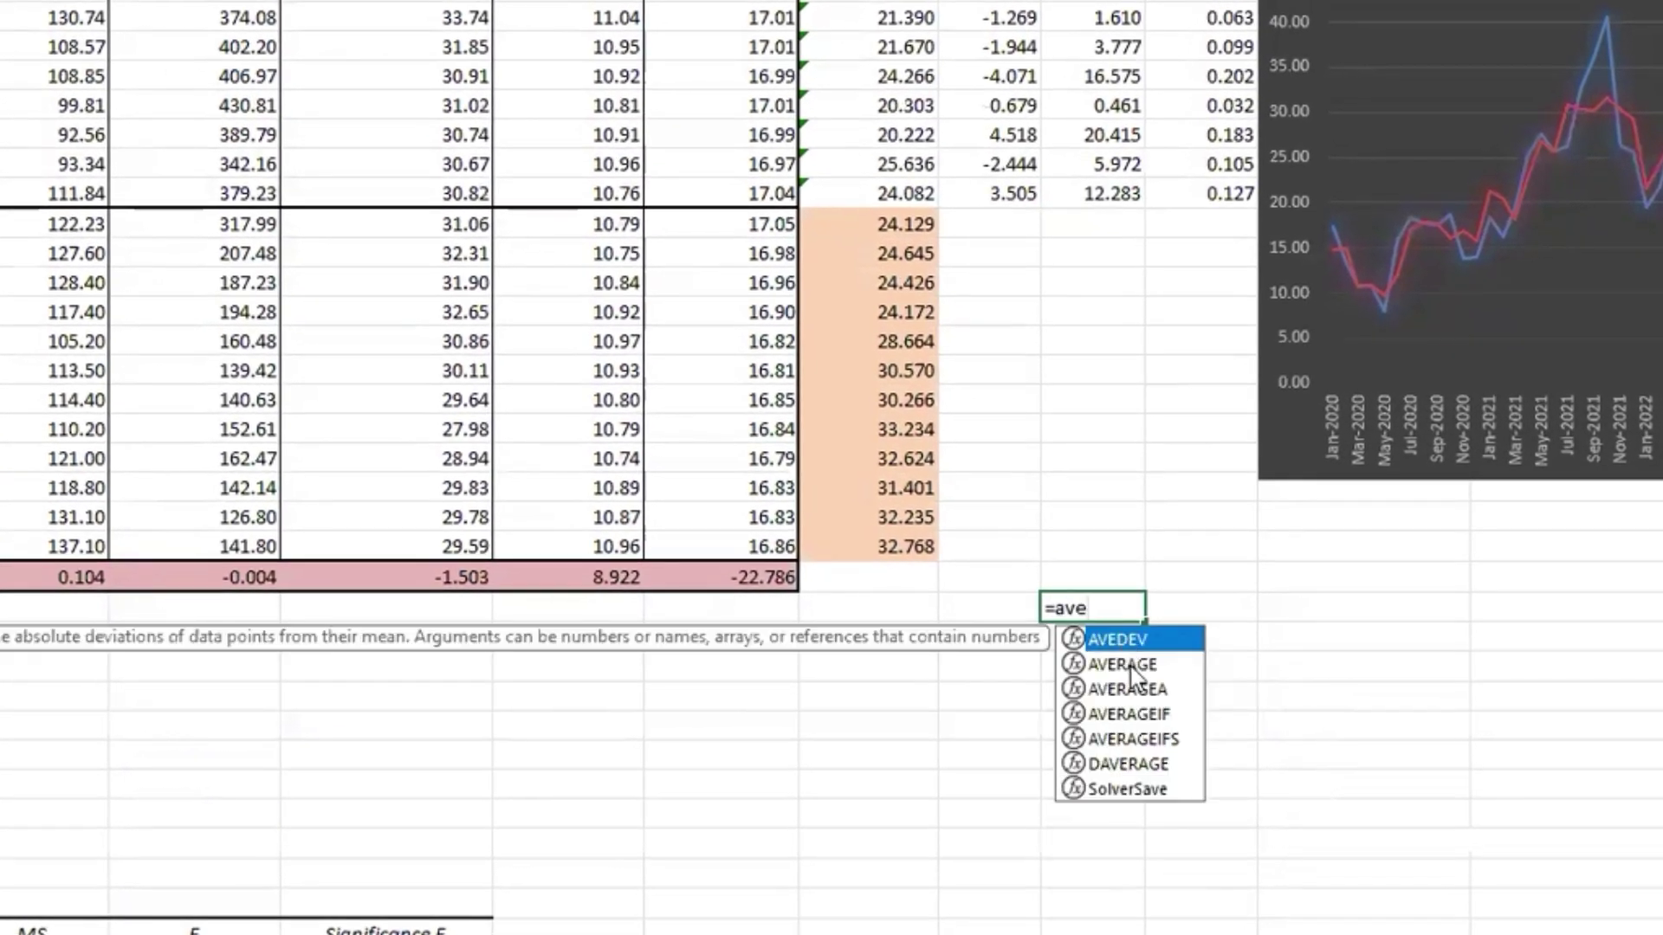
pyautogui.doubleClick(1126, 665)
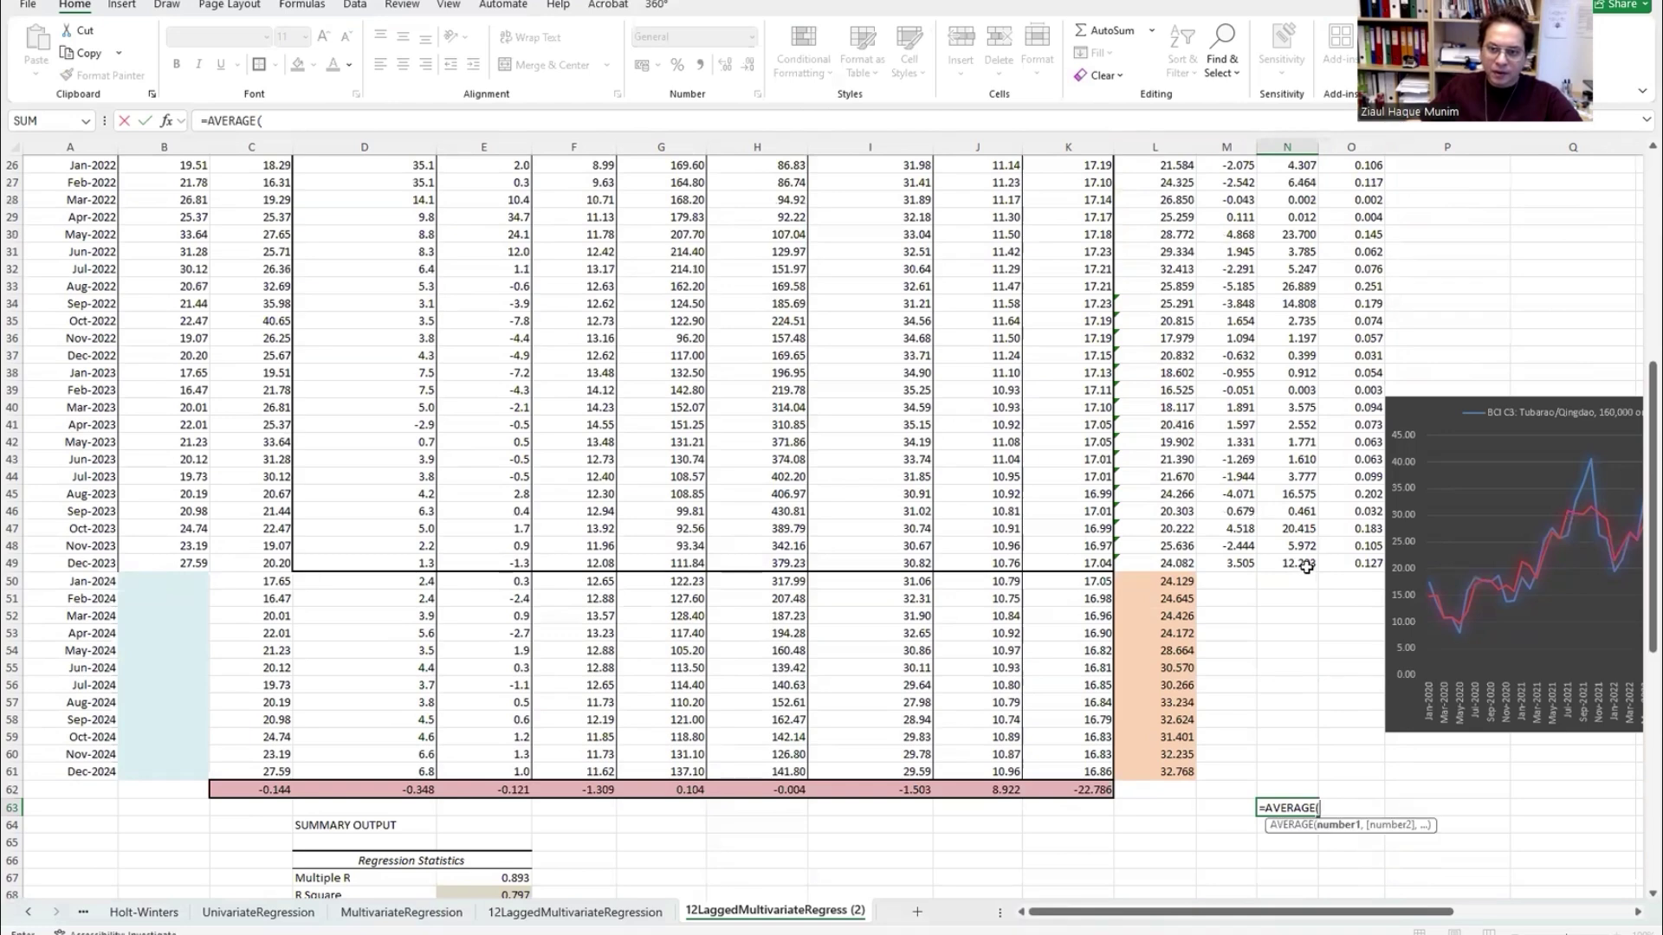
pyautogui.moveTo(1094, 193); pyautogui.dragTo(1093, 47)
pyautogui.moveTo(1304, 223); pyautogui.dragTo(1280, 273)
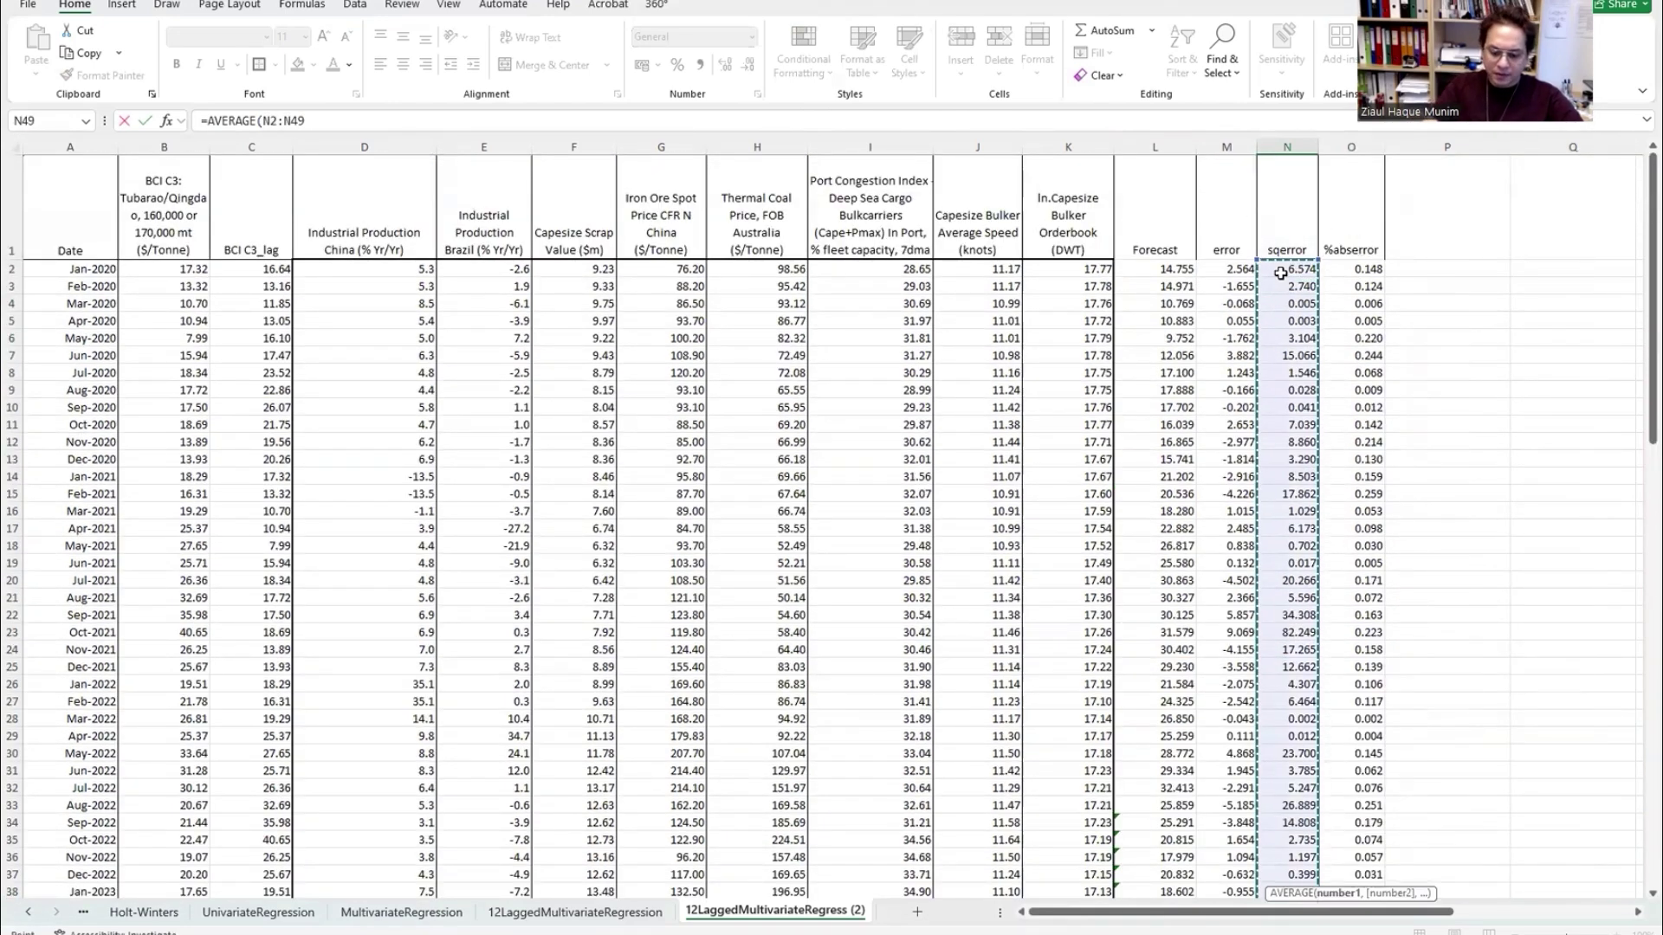
pyautogui.write(')')
pyautogui.scroll(-5, 1280, 273)
pyautogui.press('Return')
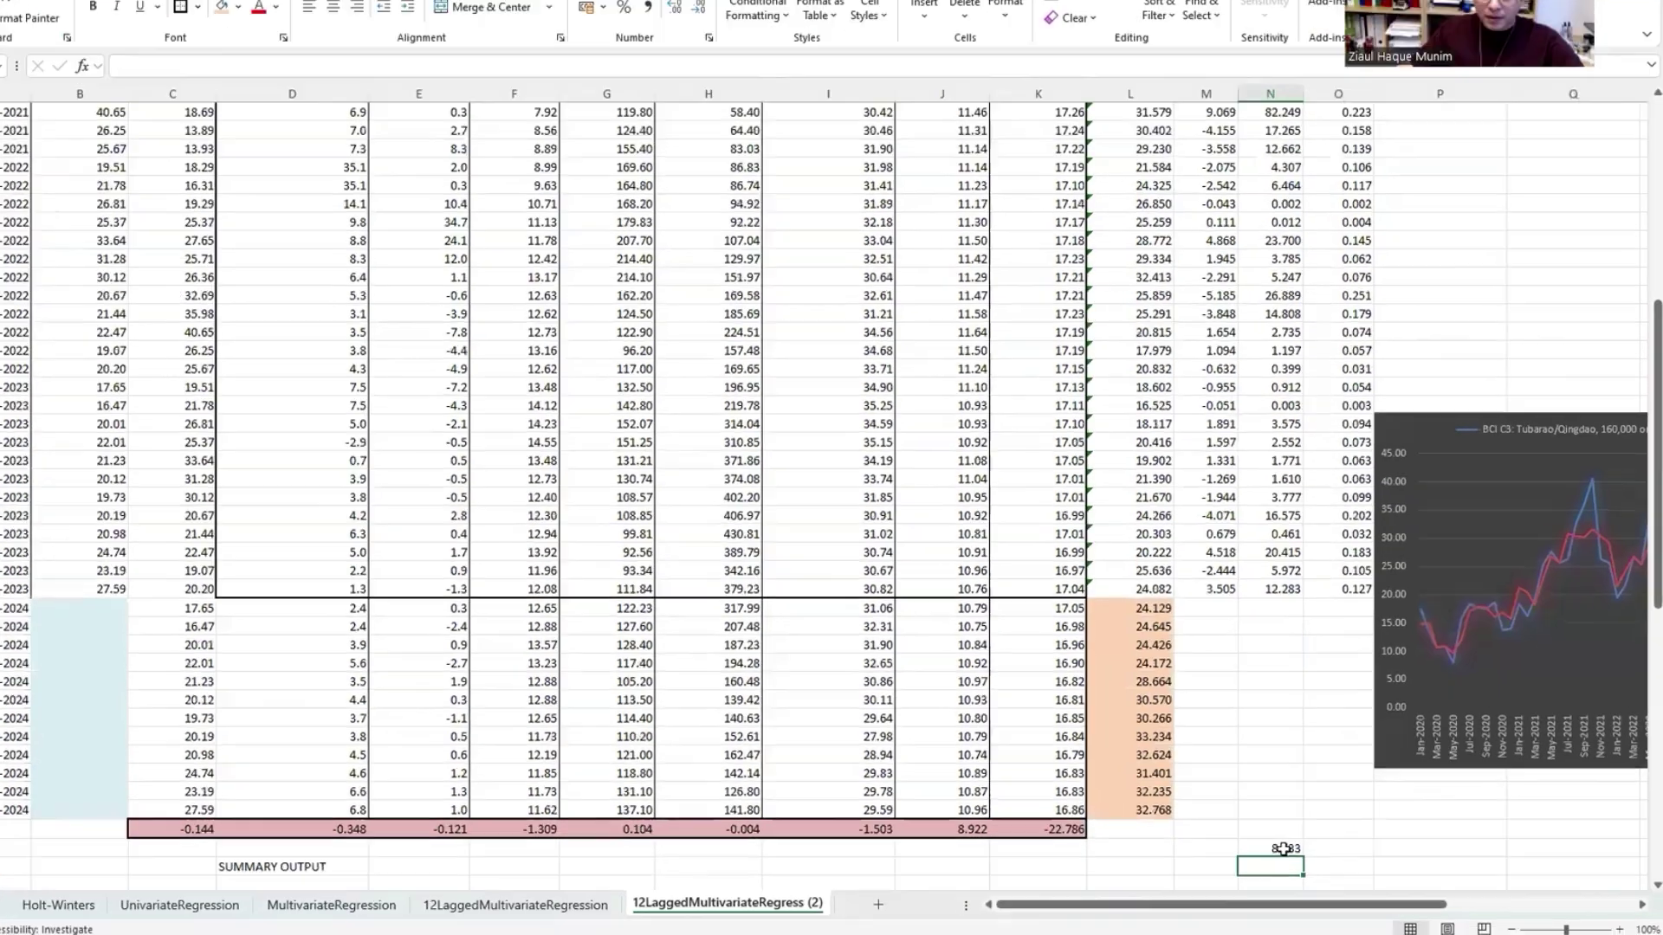
pyautogui.click(1285, 848)
pyautogui.moveTo(1142, 755); pyautogui.dragTo(1247, 746)
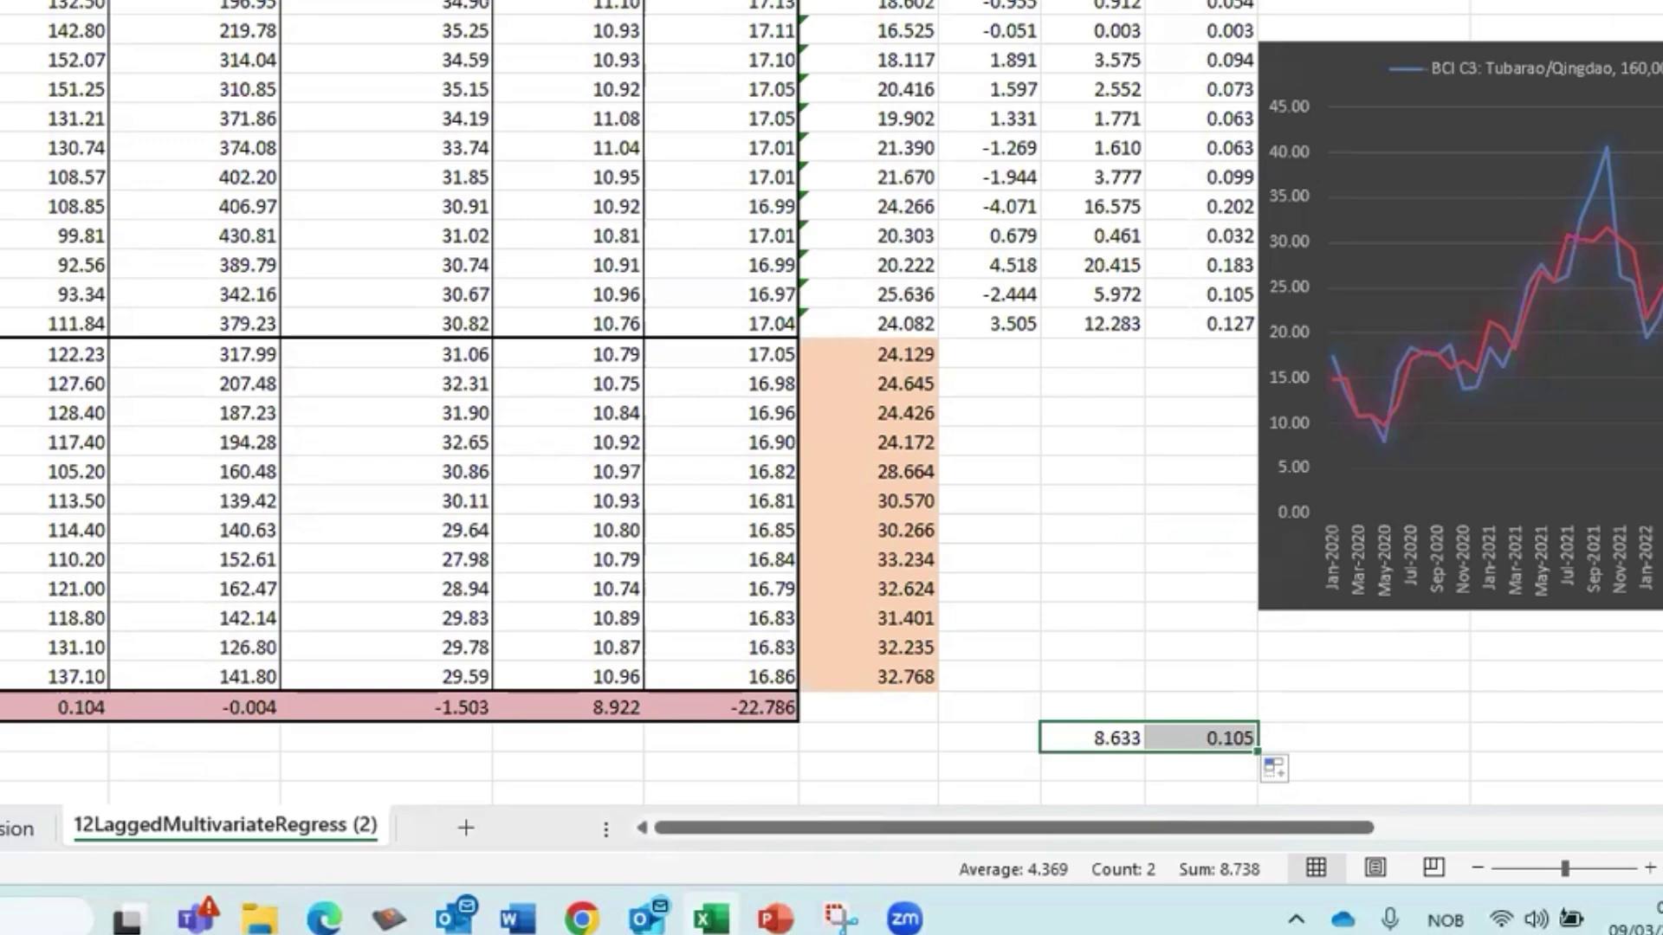
pyautogui.click(1117, 762)
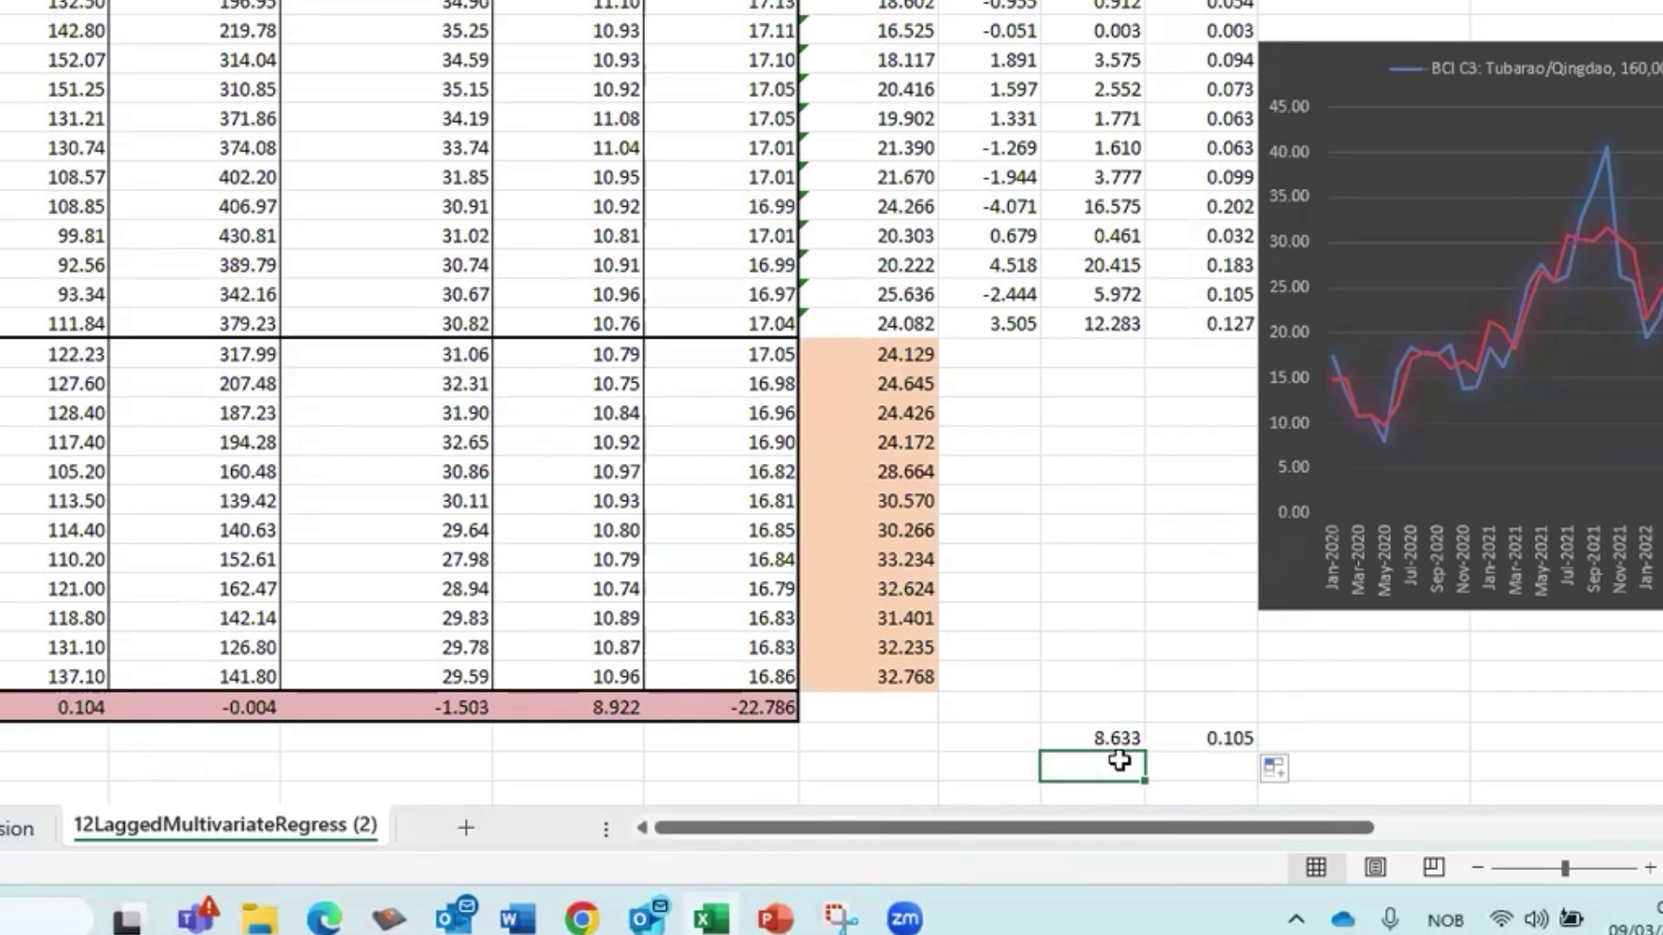
# Step: Label the averages MSE in N64 and MAPE in O64
pyautogui.write('MSE')
pyautogui.press('Tab')
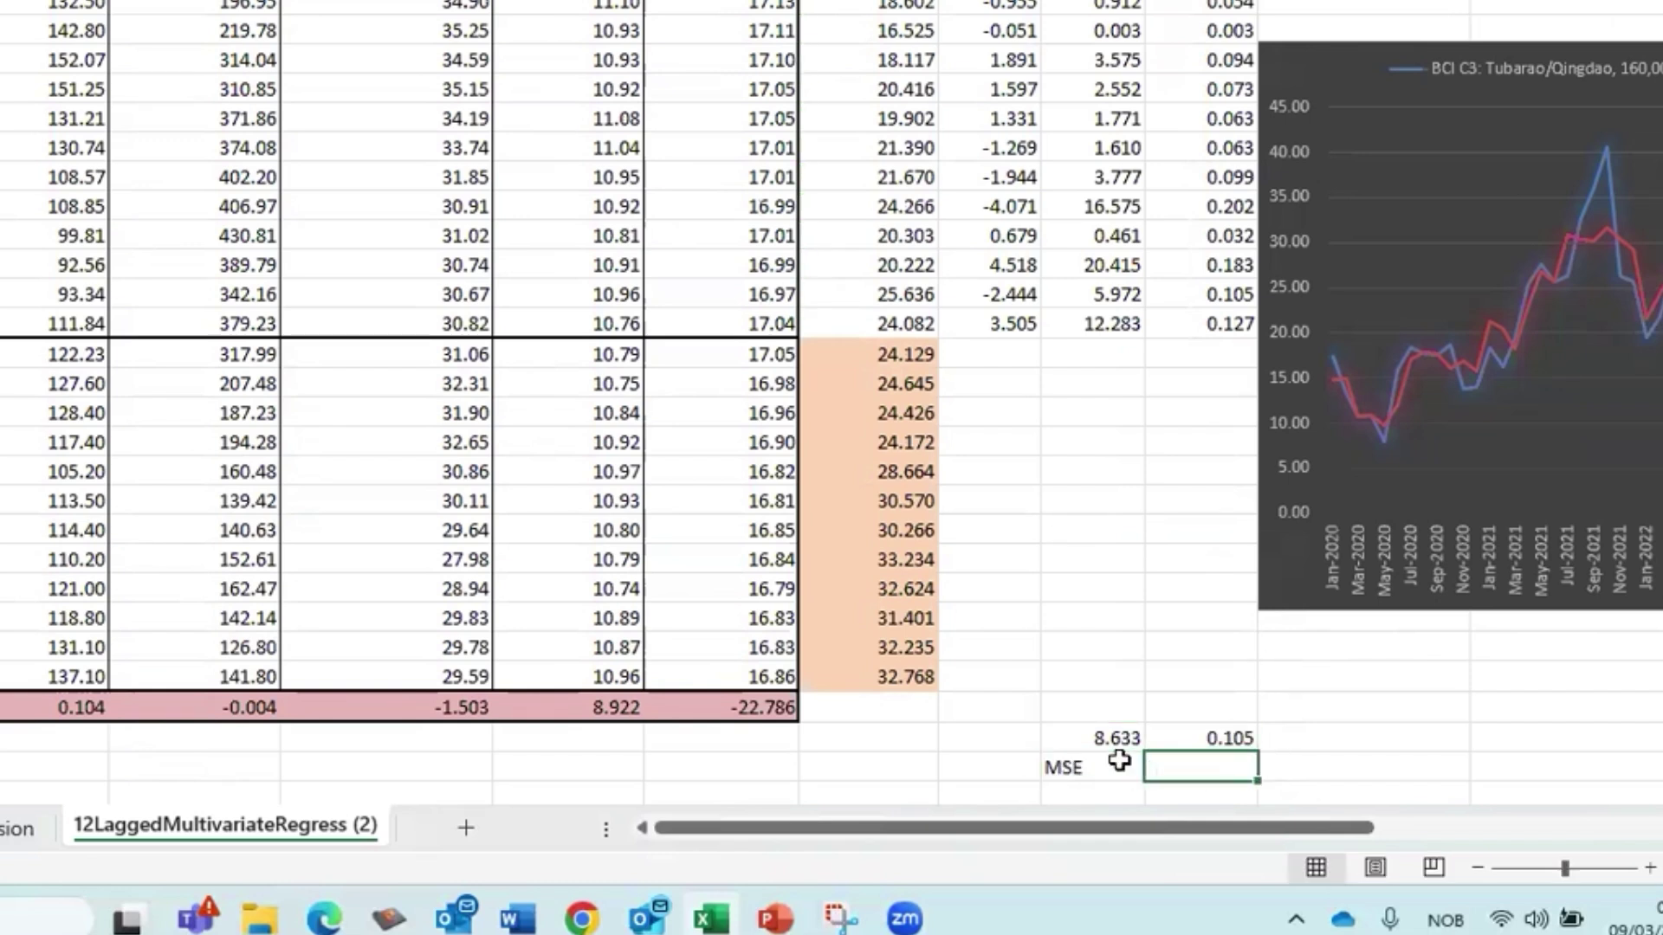
pyautogui.write('MAPE')
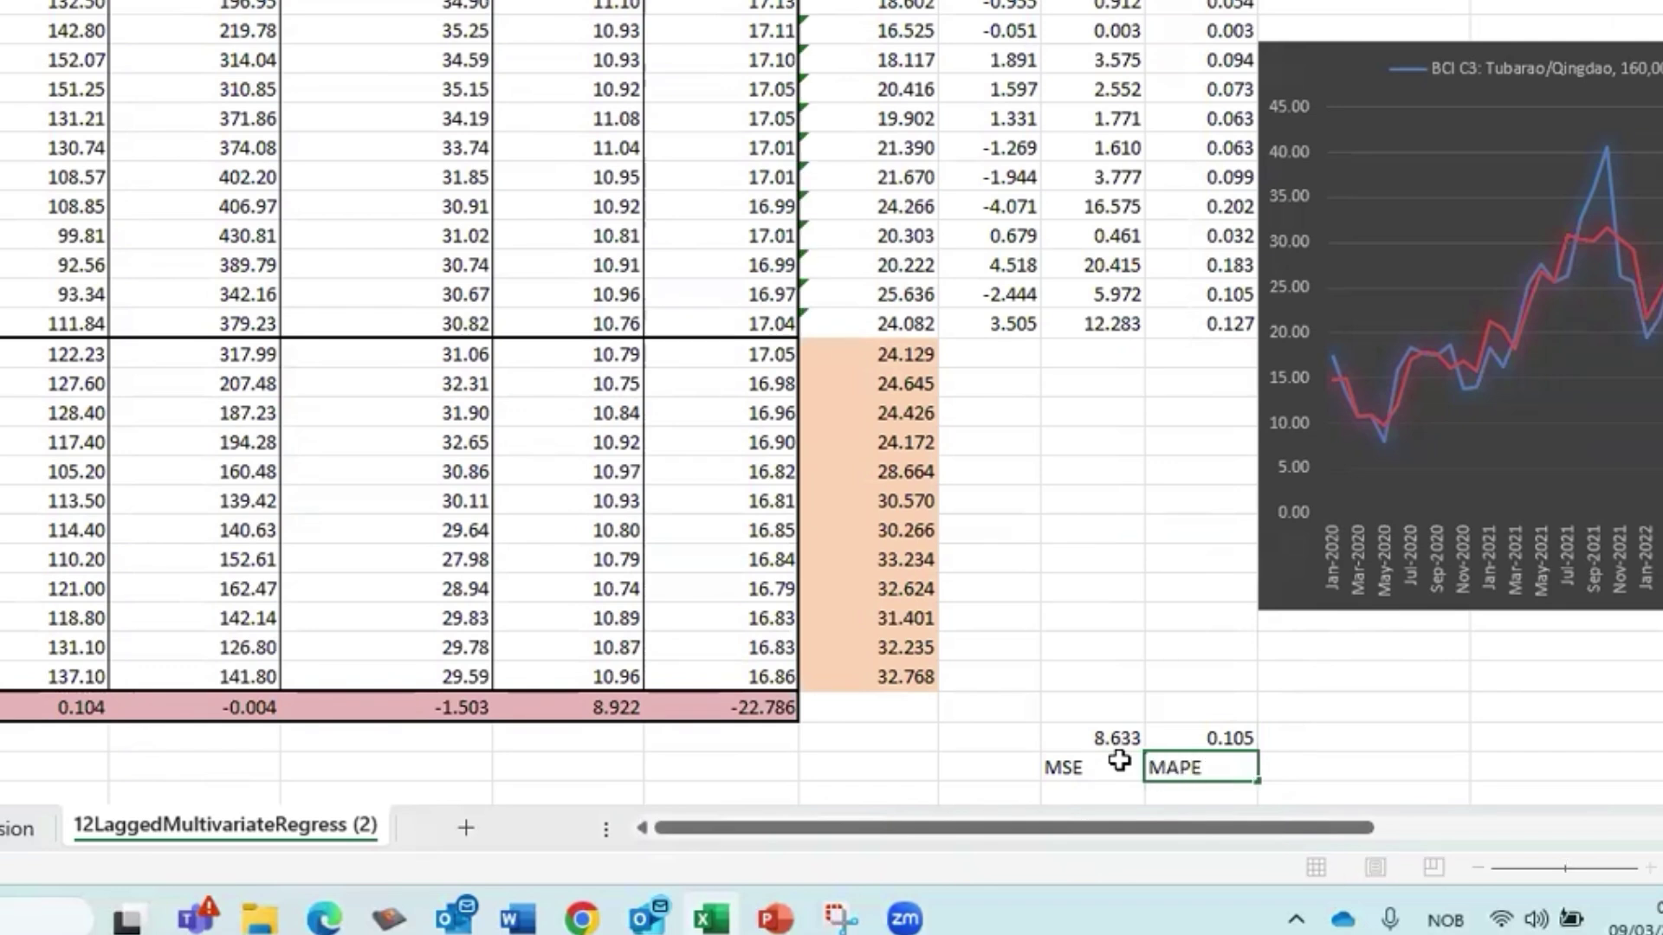
pyautogui.press('Return')
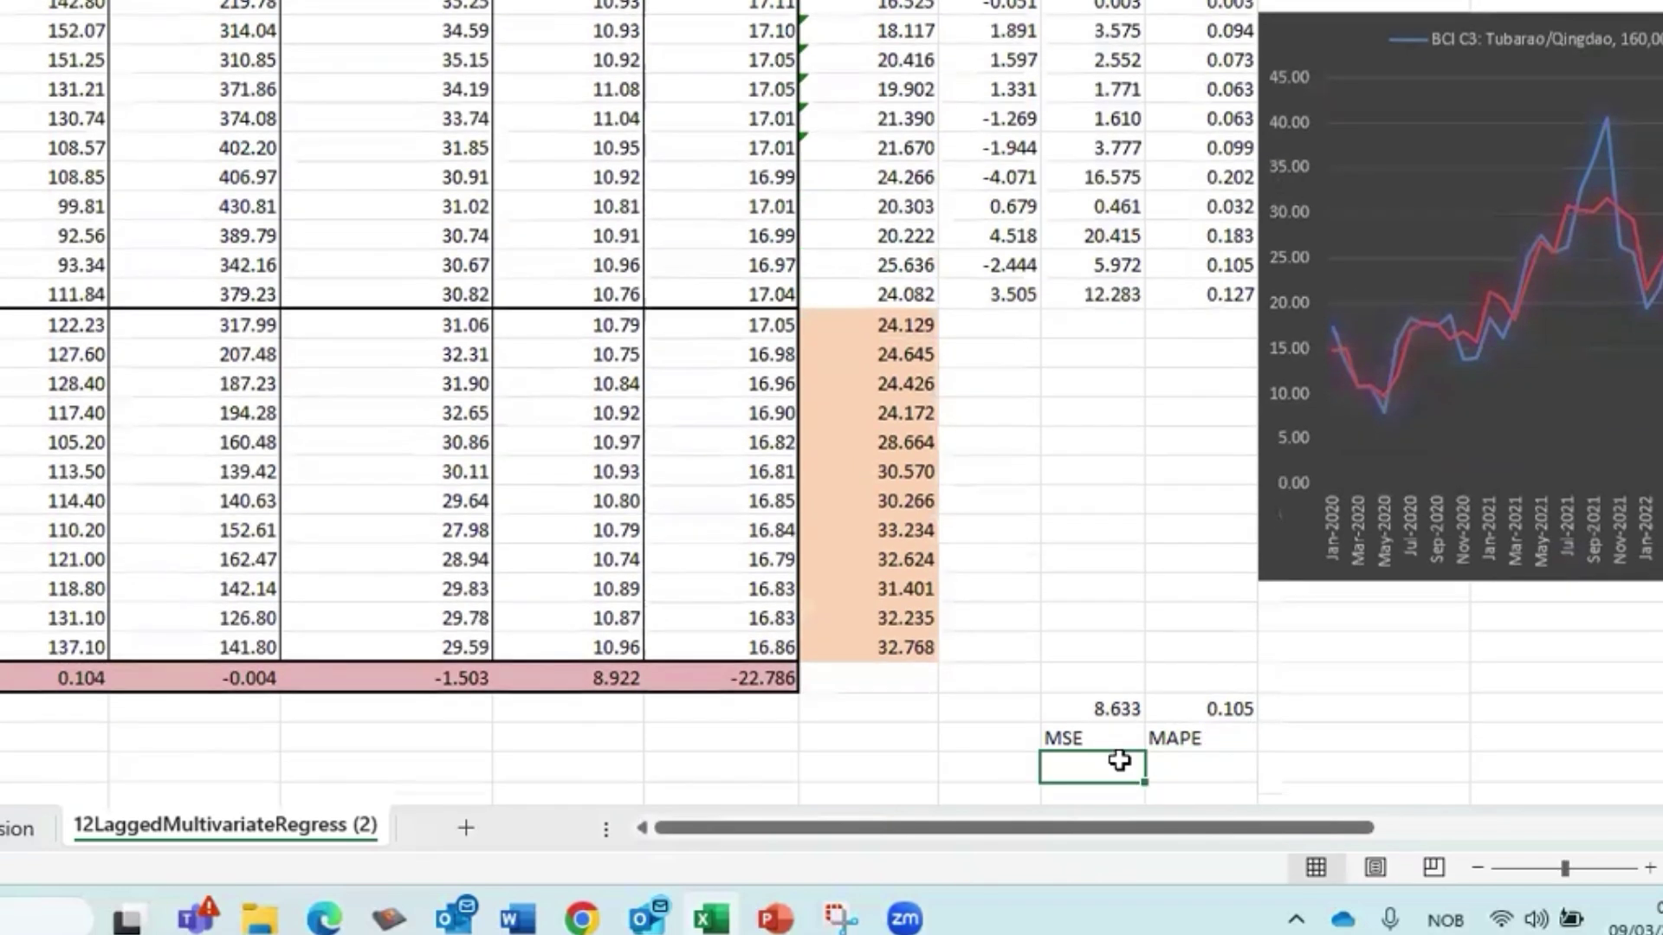
# Step: Compute RMSE as =SQRT(N63), giving 2.9381706, and label it RMSE below
pyautogui.write('=')
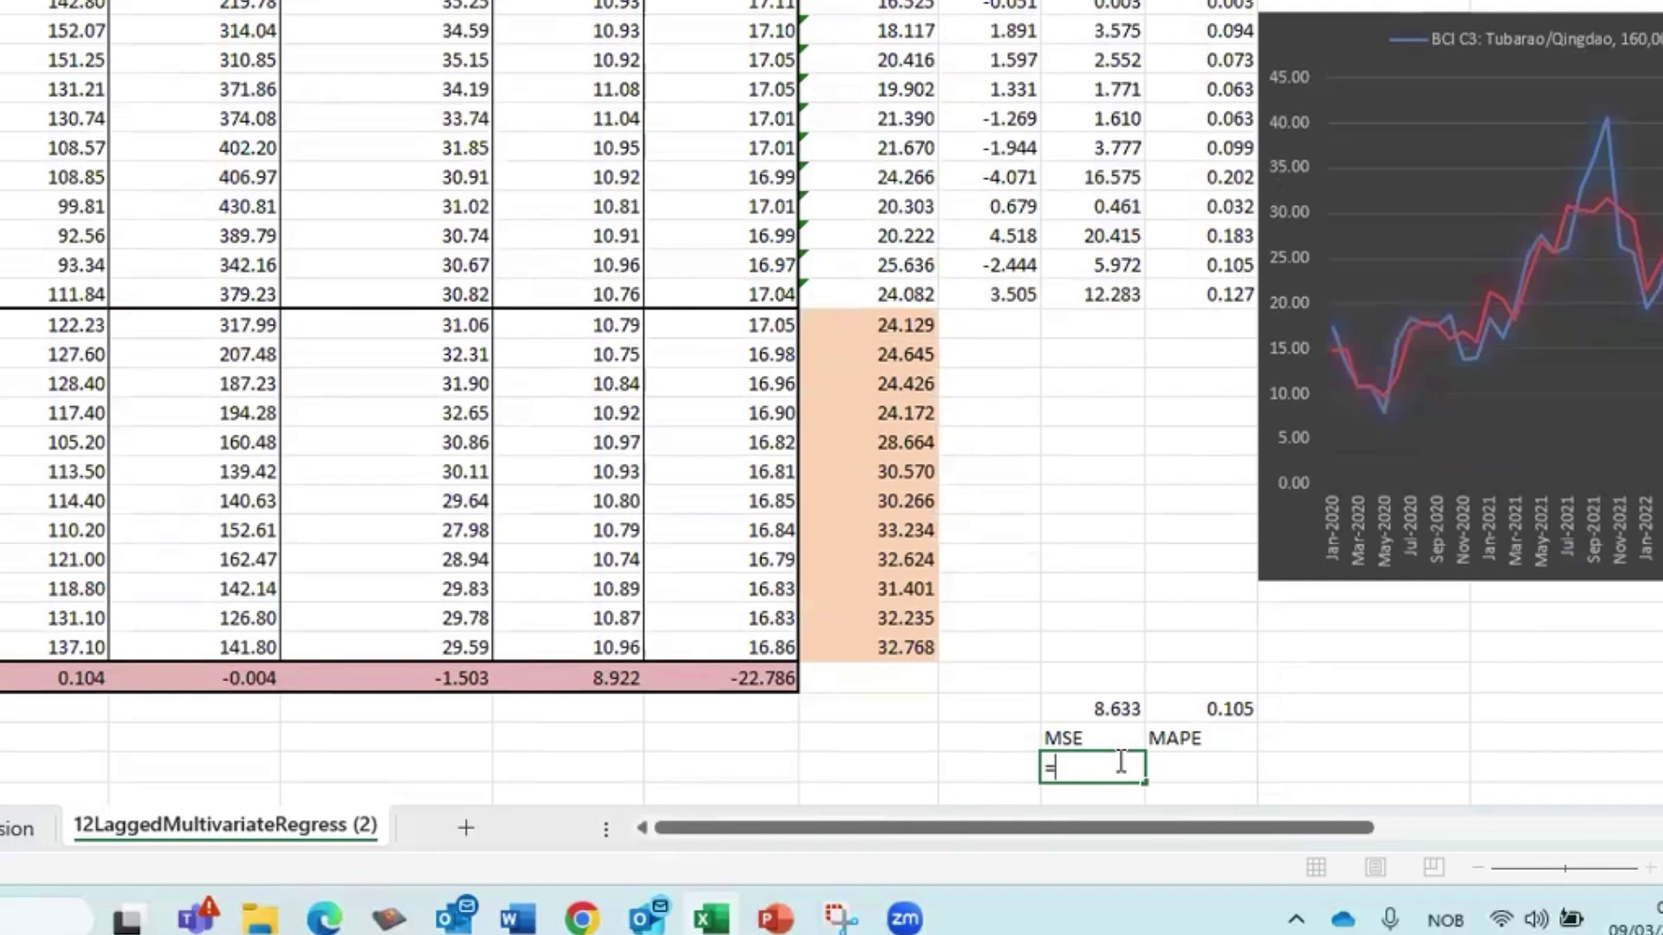
pyautogui.write('sq')
pyautogui.doubleClick(1130, 797)
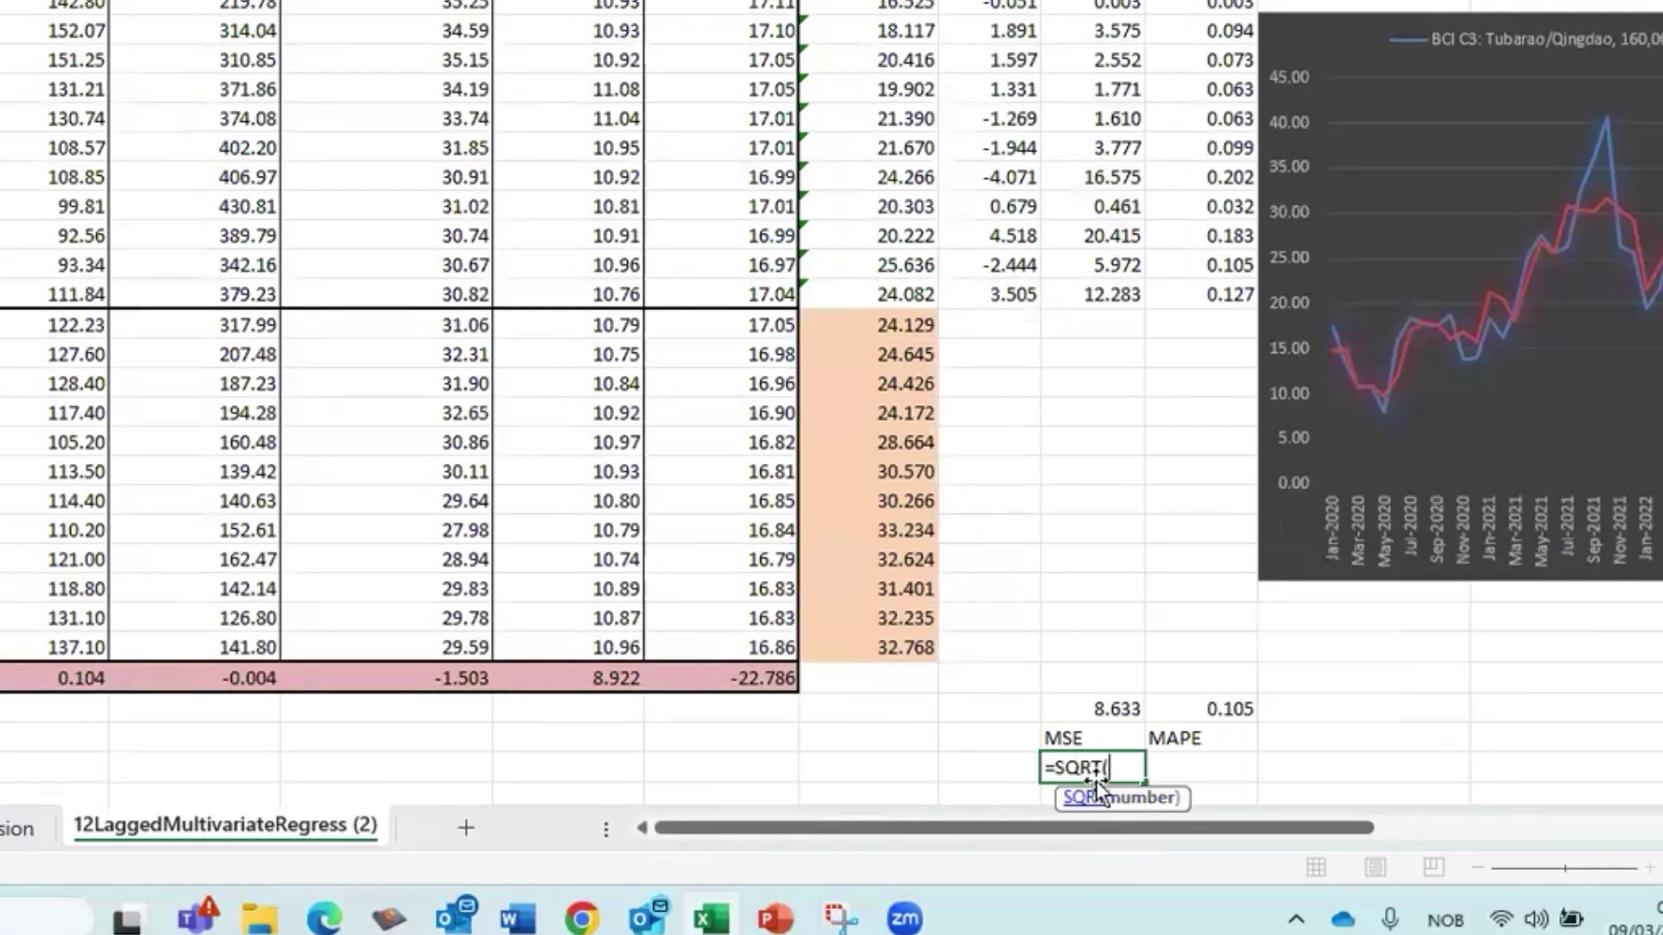
pyautogui.click(1127, 709)
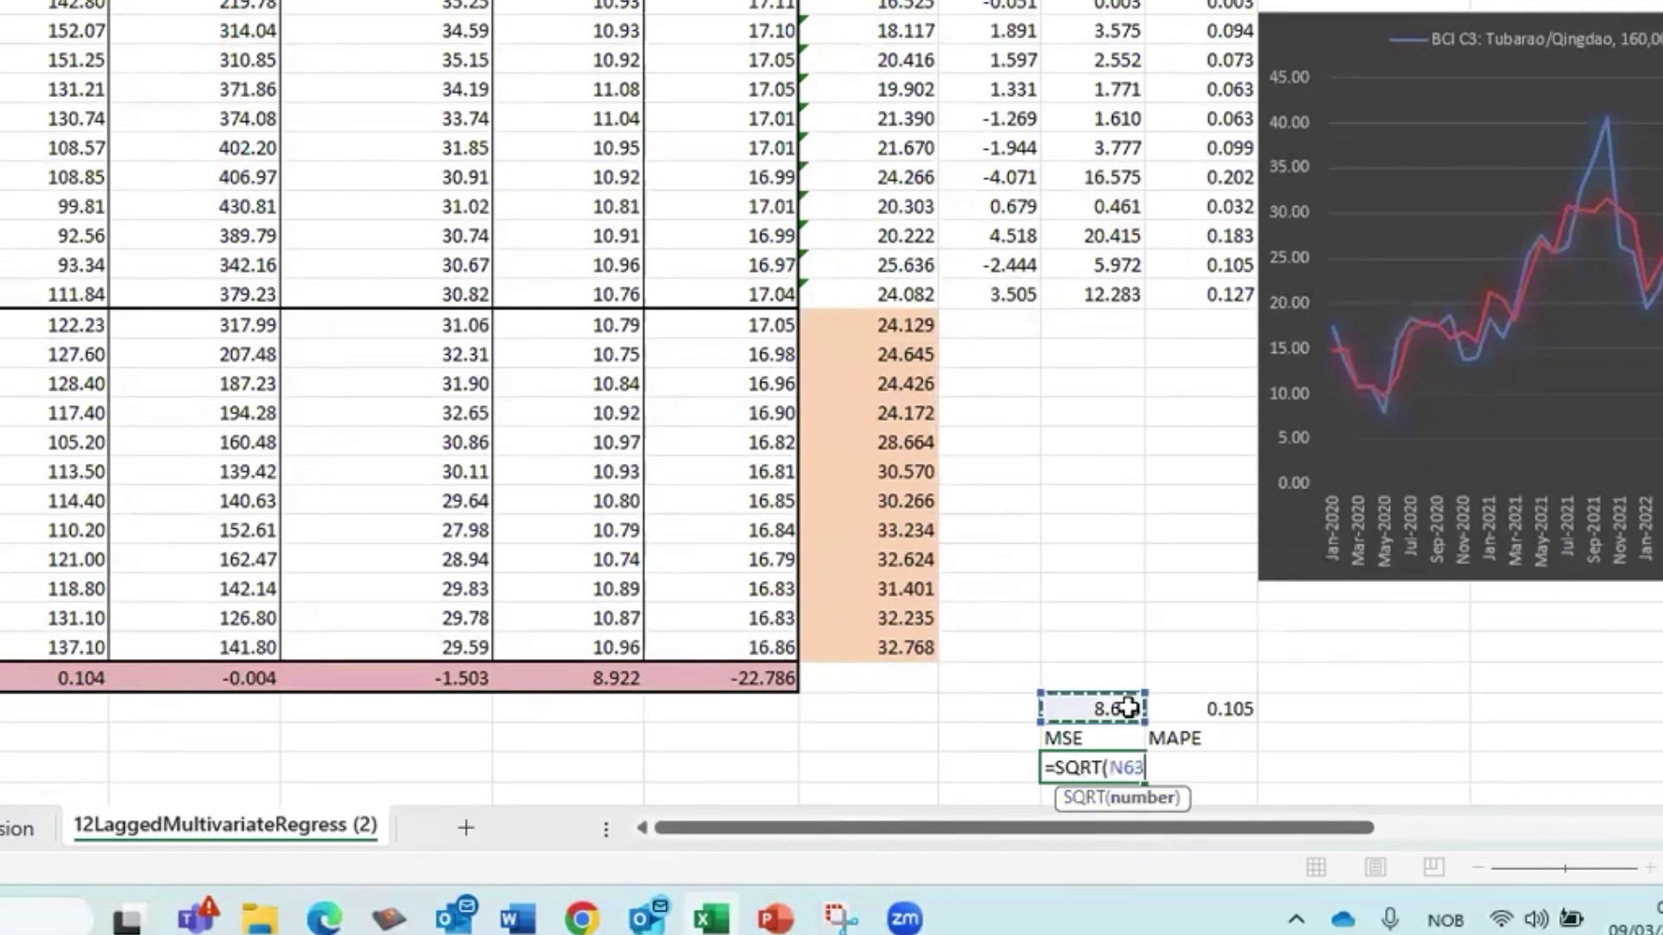
pyautogui.press('Return')
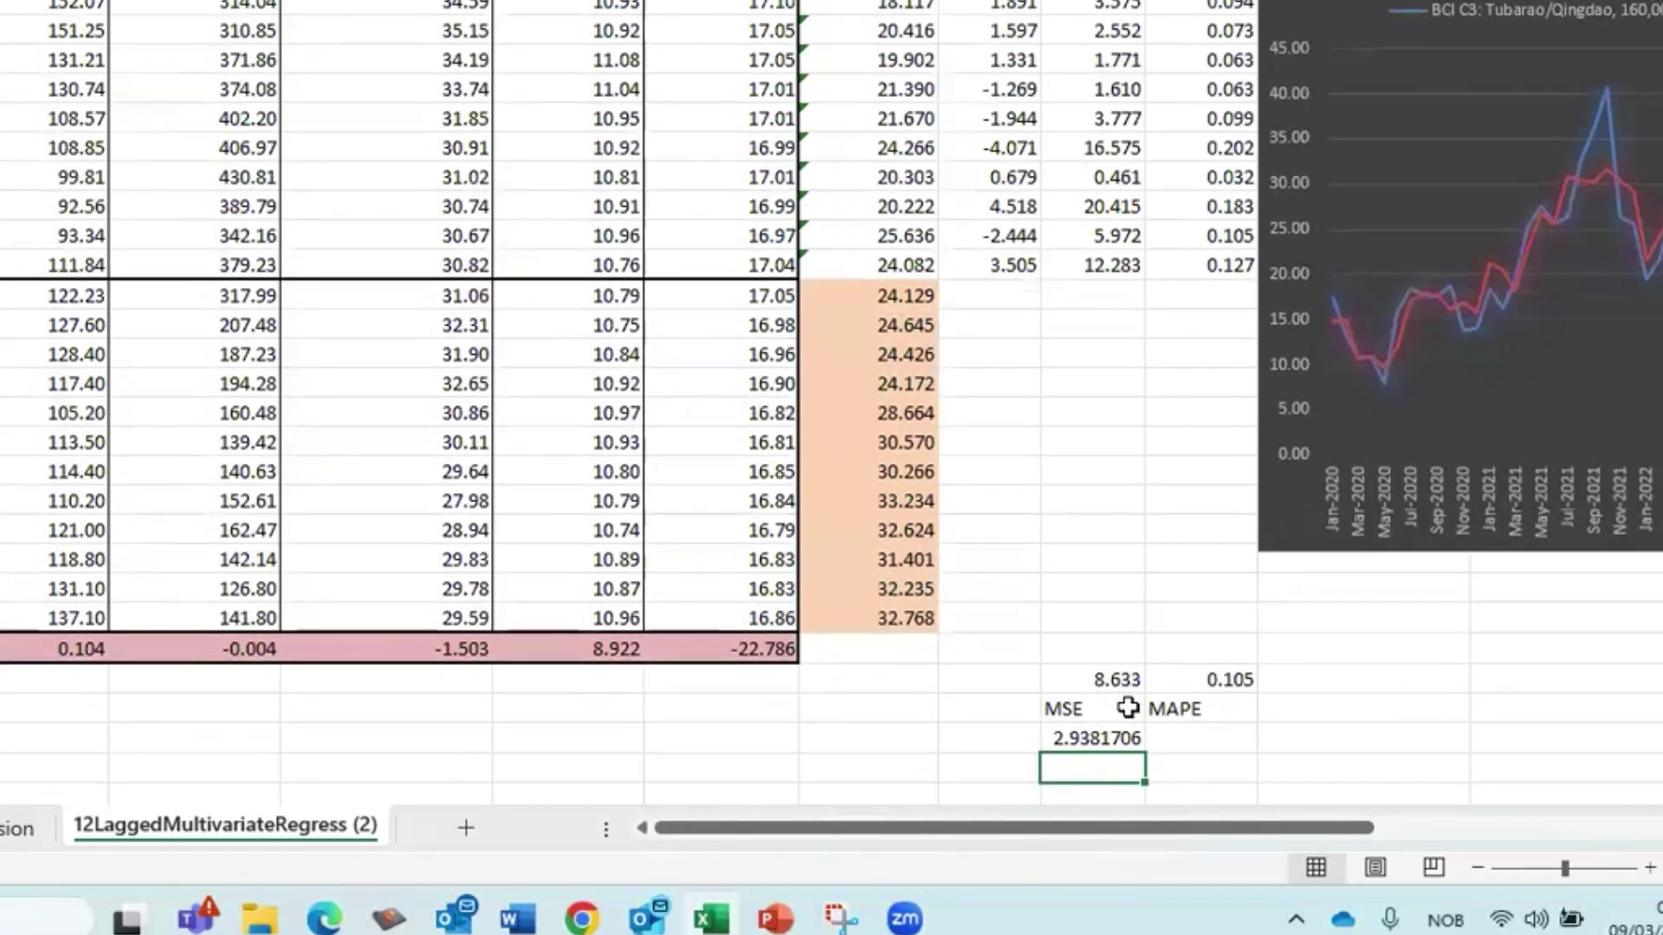
pyautogui.write('RMSE')
pyautogui.press('Return')
pyautogui.click(1113, 635)
# Step: Border the N63:O66 summary block, check O63's AVERAGE formula and reselect the 2024 forecasts
pyautogui.moveTo(1114, 649); pyautogui.dragTo(1221, 727)
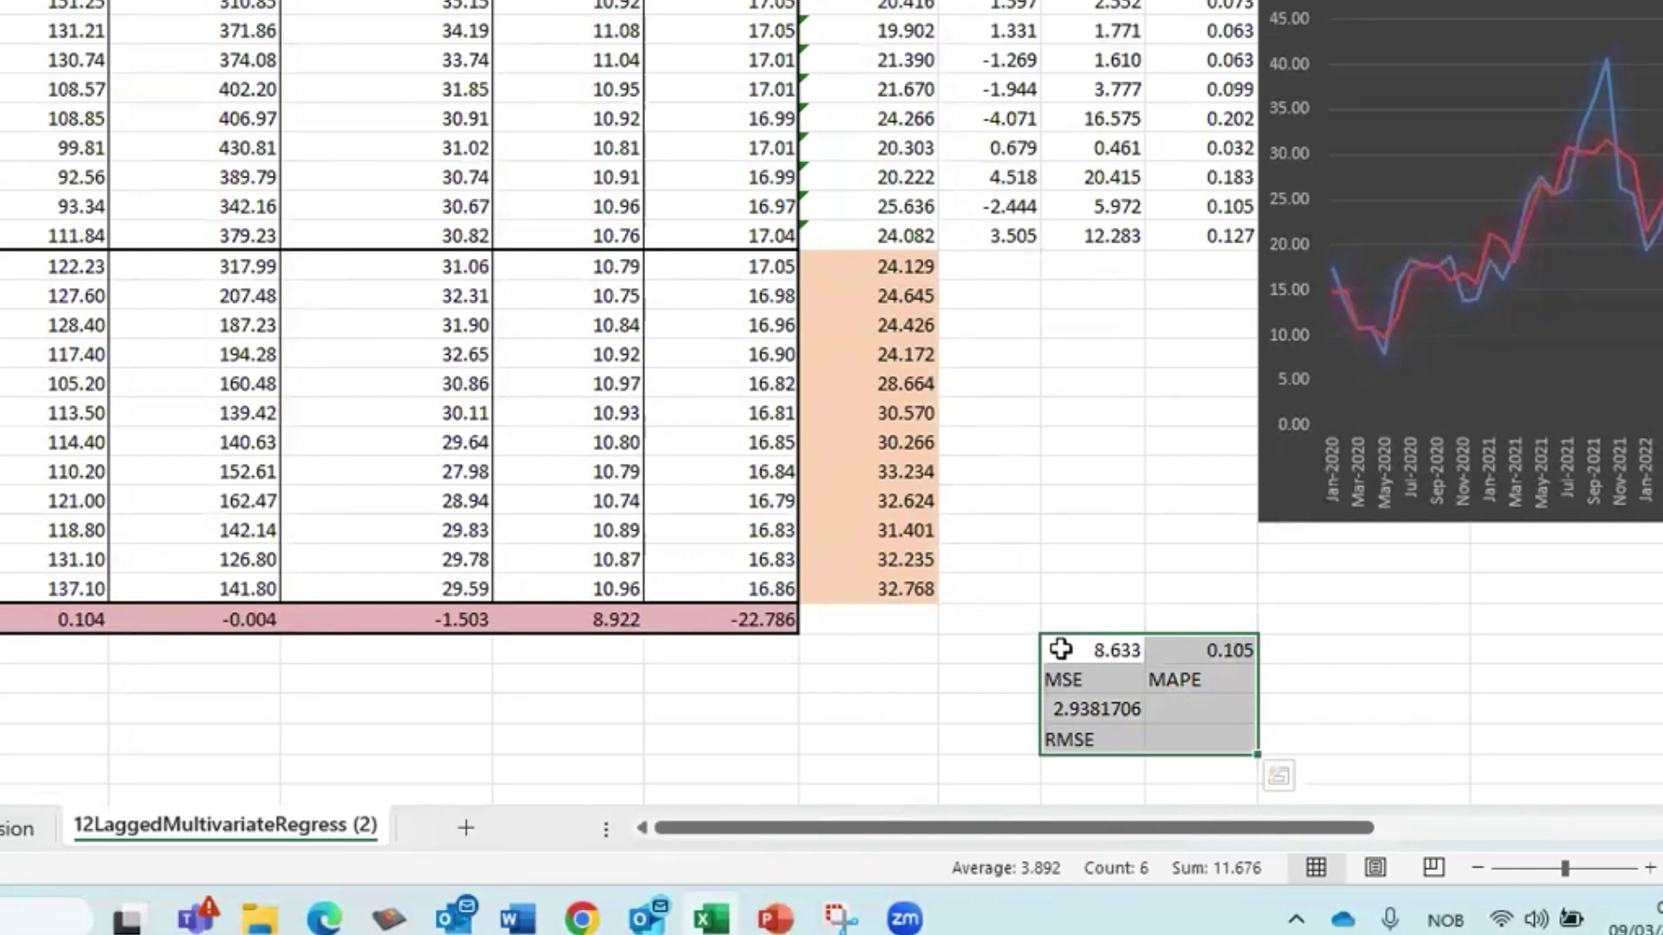
pyautogui.moveTo(1069, 705); pyautogui.dragTo(1213, 735)
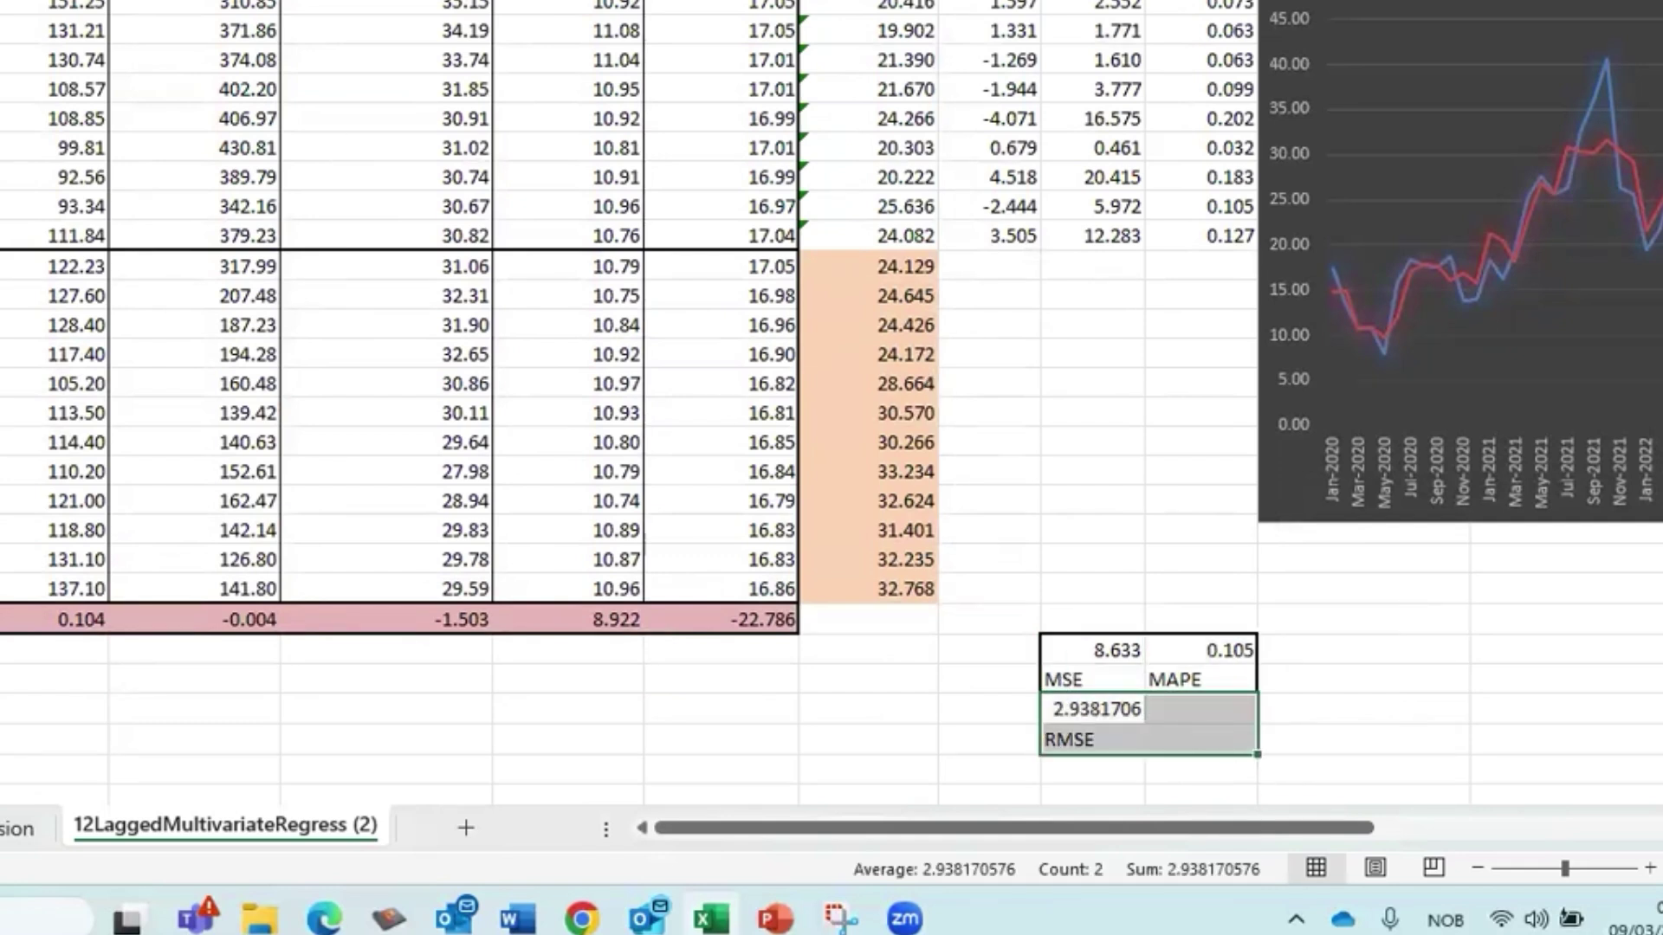
pyautogui.click(1273, 656)
pyautogui.click(1238, 650)
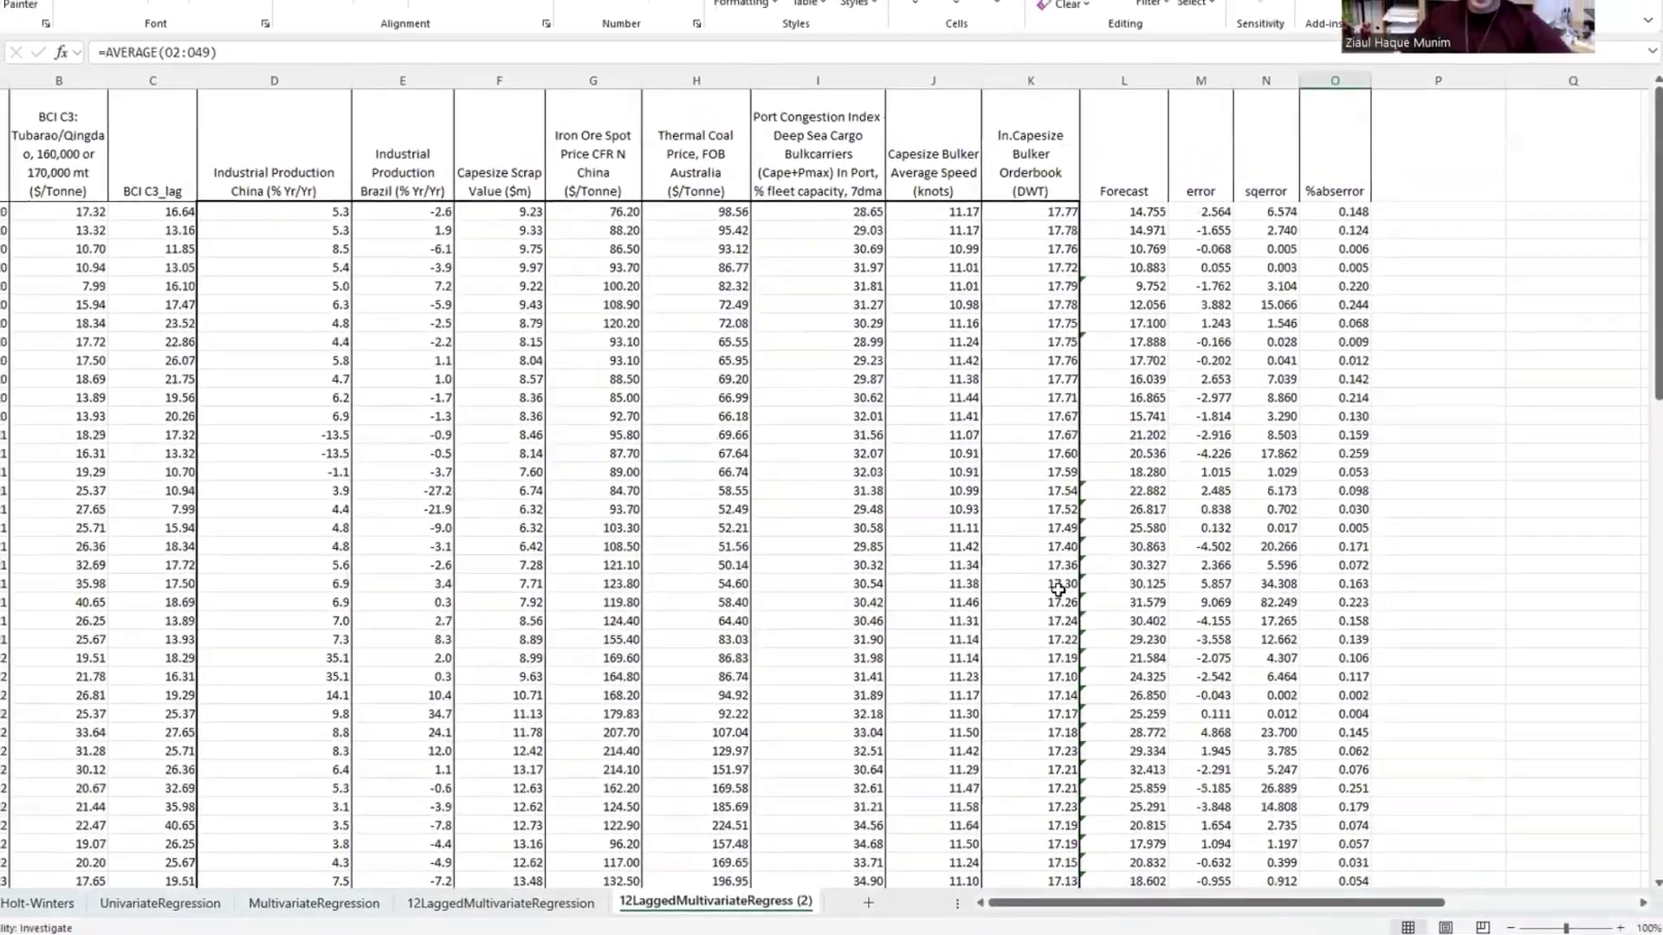
pyautogui.scroll(-8, 1083, 519)
pyautogui.click(1130, 536)
pyautogui.moveTo(1175, 588); pyautogui.dragTo(1151, 769)
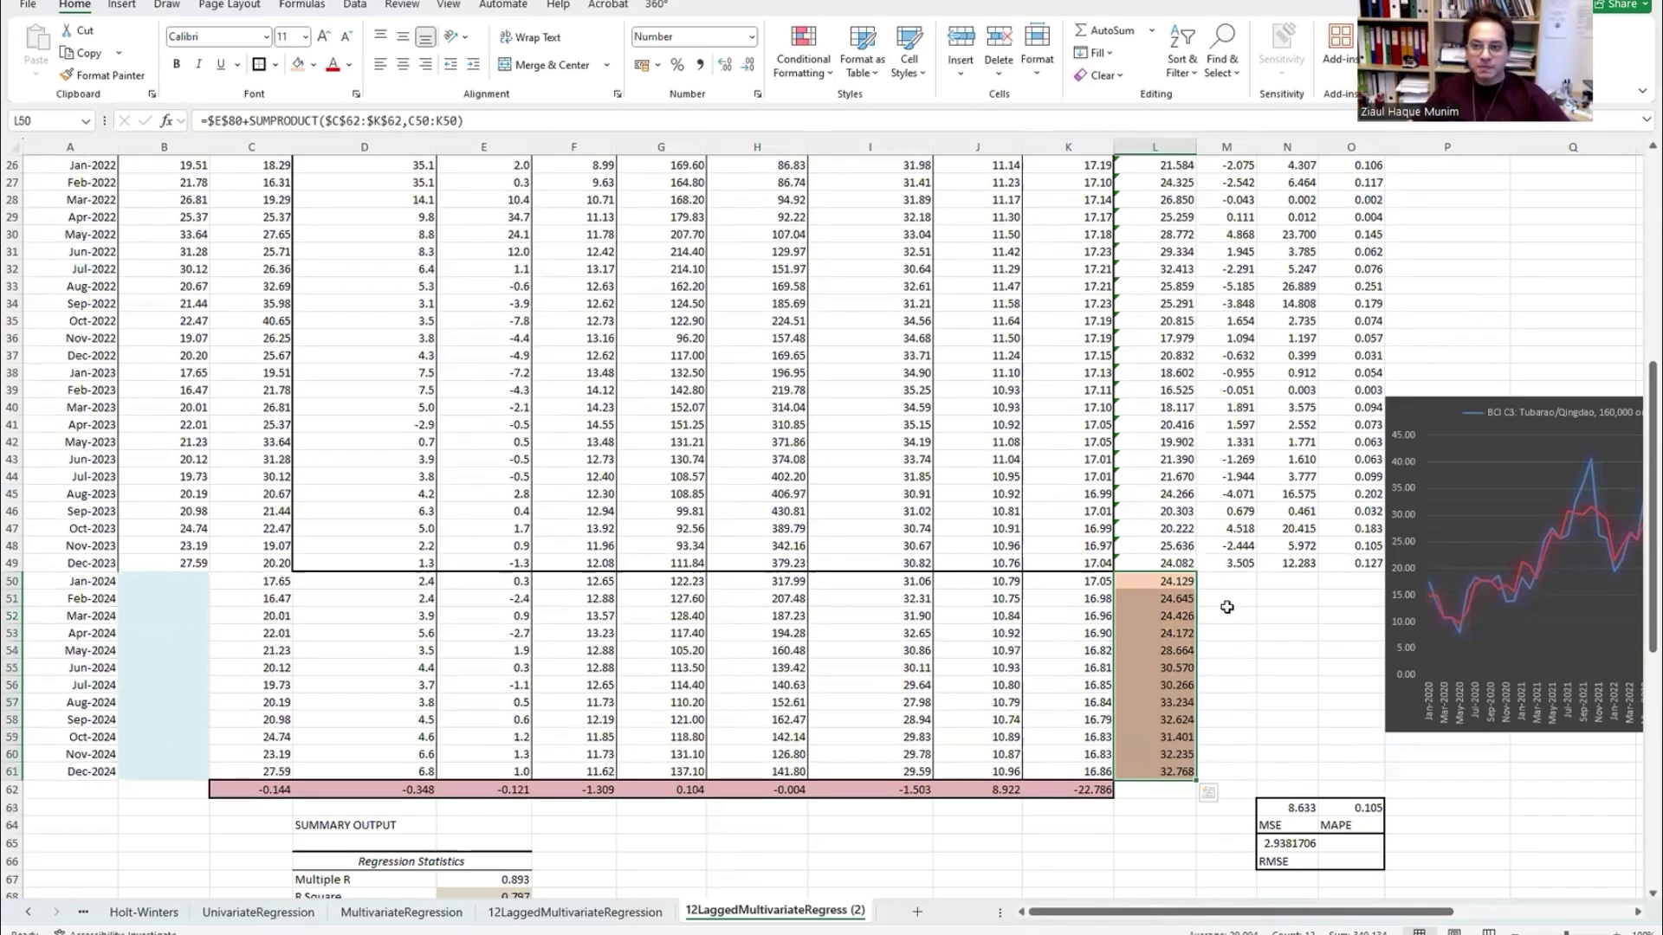